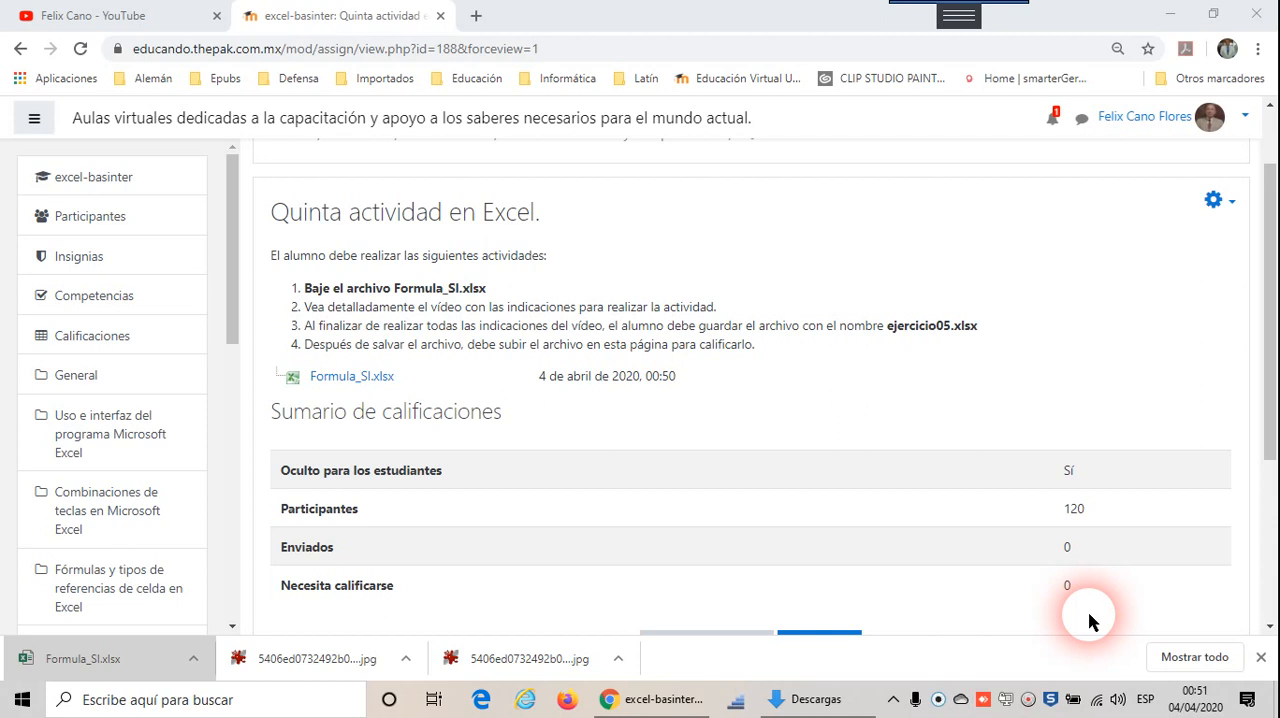
Step: Download Formula_SI.xlsx from the activity page and open it in Excel with editing enabled
{"action": "left_click", "coordinate": [344, 387]}
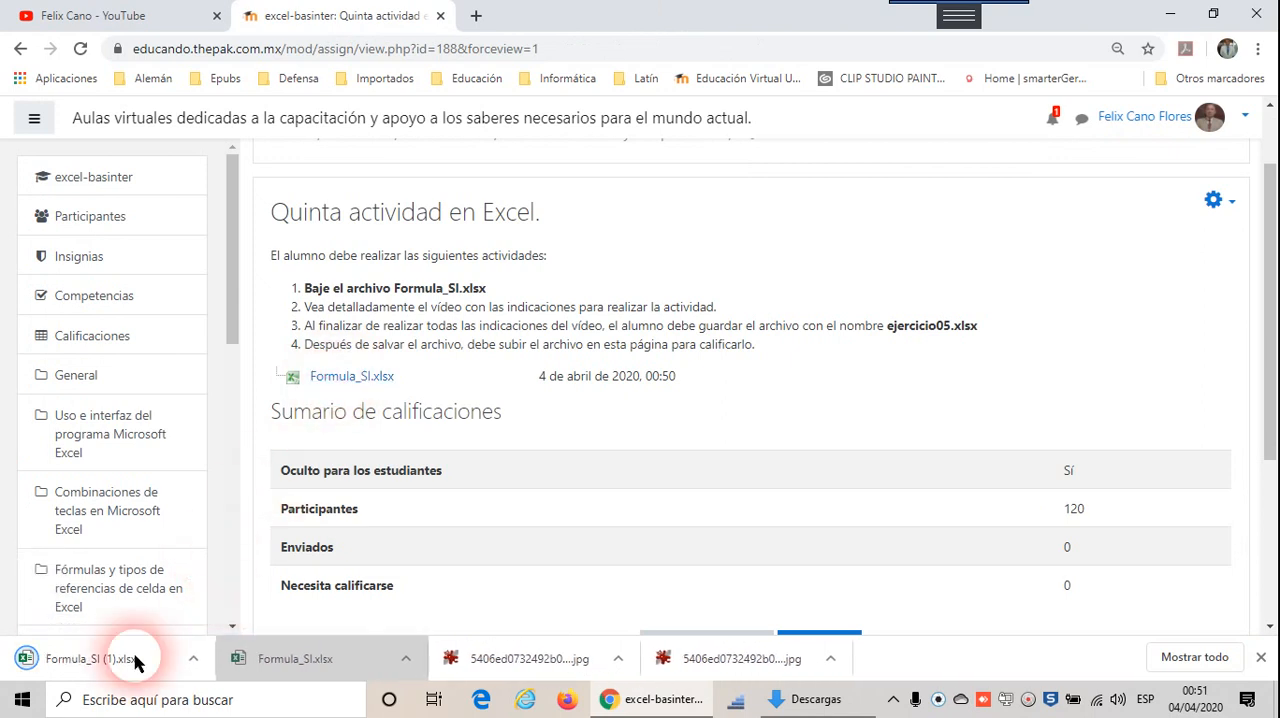
{"action": "left_click", "coordinate": [90, 660]}
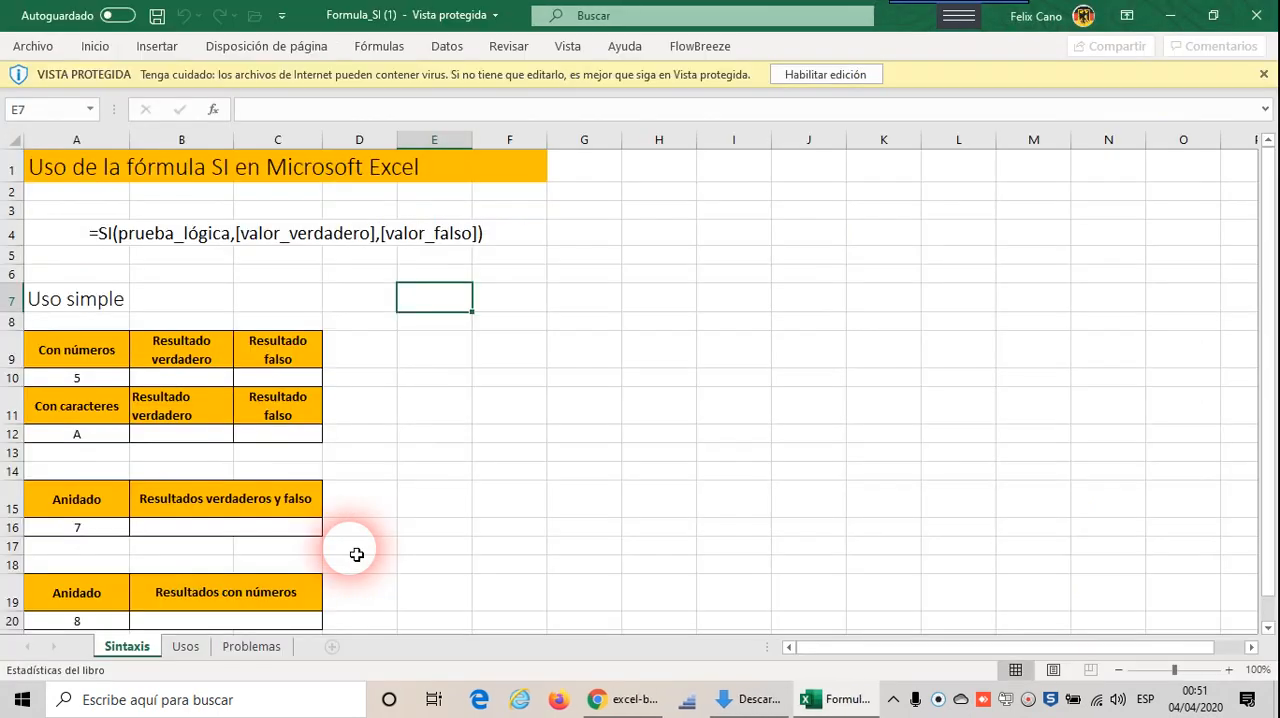
{"action": "left_click", "coordinate": [821, 78]}
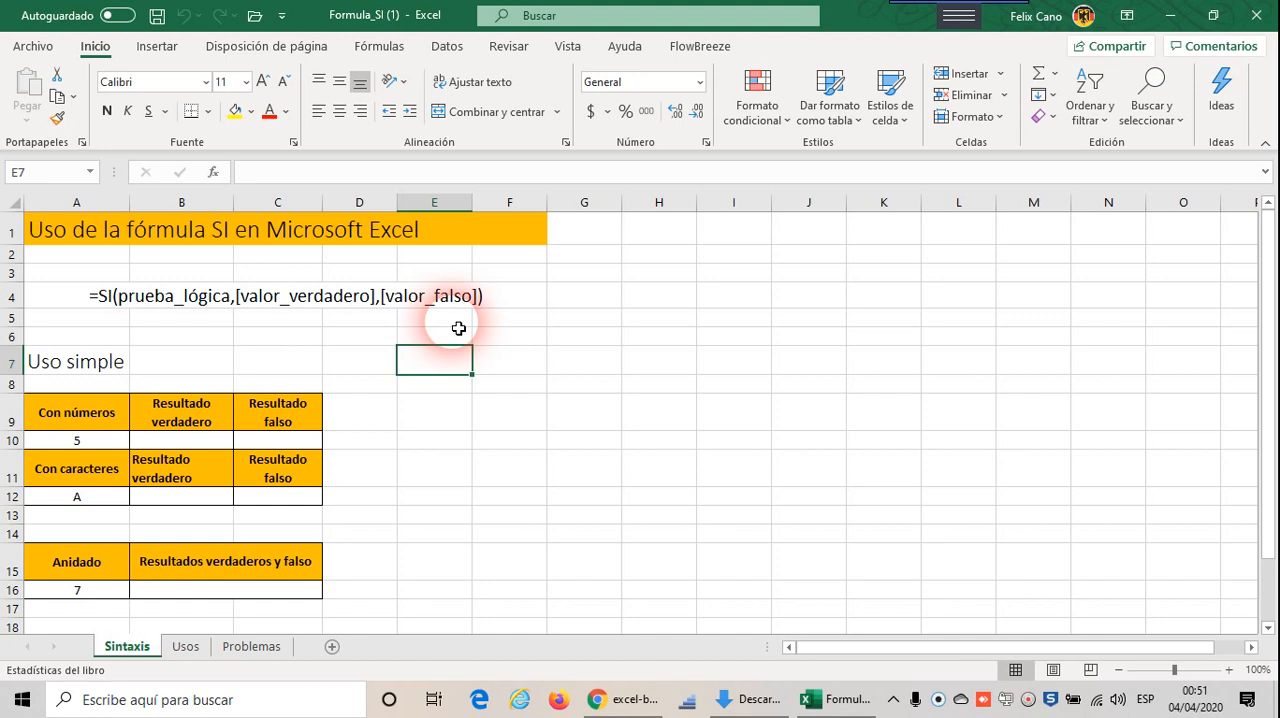
{"action": "left_click", "coordinate": [90, 303]}
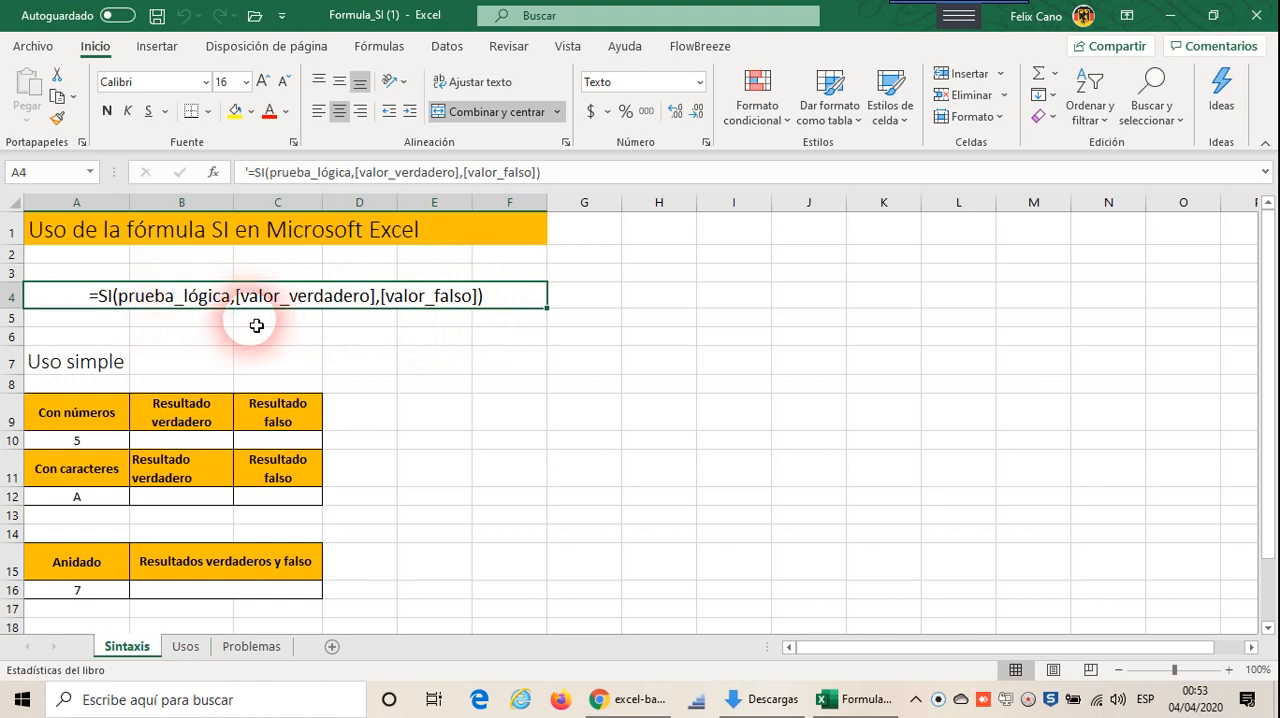
Step: Start an SI formula in cell B10 with the logical test A10=5
{"action": "scroll", "coordinate": [175, 450], "scroll_direction": "down", "scroll_amount": 1}
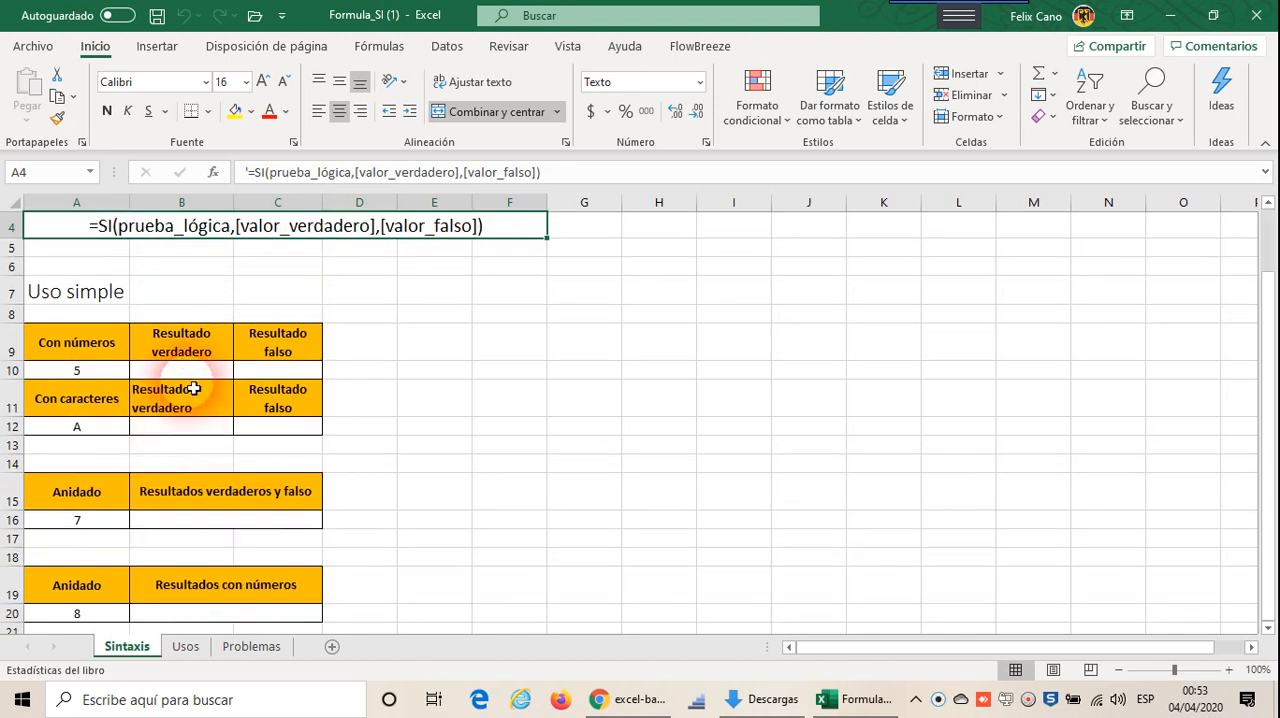
{"action": "left_click", "coordinate": [194, 374]}
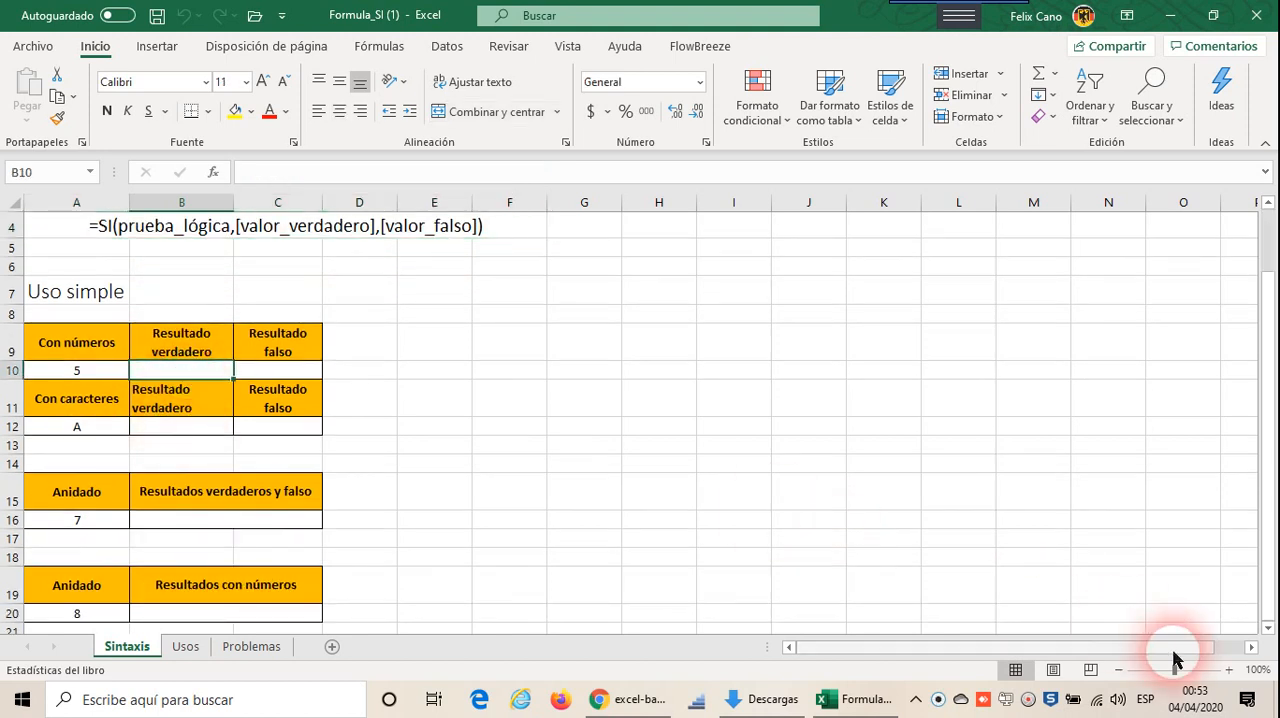
{"action": "left_click", "coordinate": [1230, 676]}
{"action": "left_click", "coordinate": [1230, 676]}
{"action": "left_click", "coordinate": [1230, 676]}
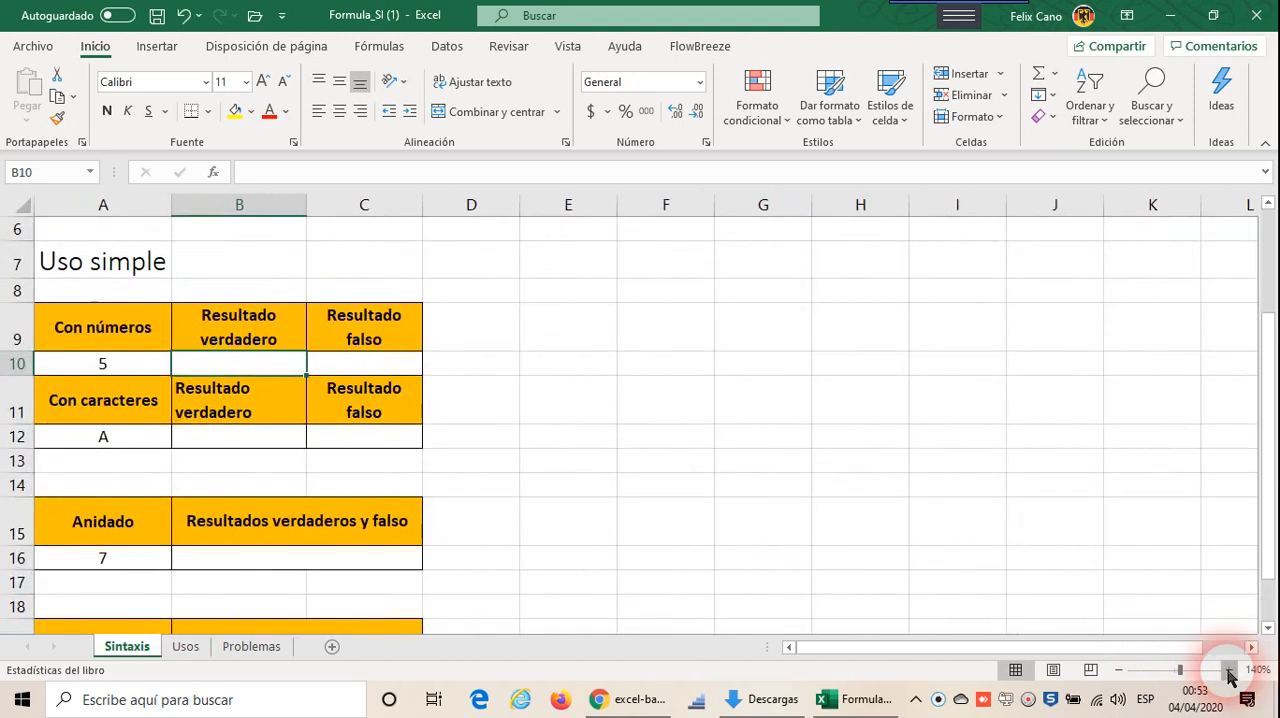
{"action": "left_click", "coordinate": [1230, 676]}
{"action": "left_click", "coordinate": [1230, 676]}
{"action": "scroll", "coordinate": [800, 600], "scroll_direction": "up", "scroll_amount": 1}
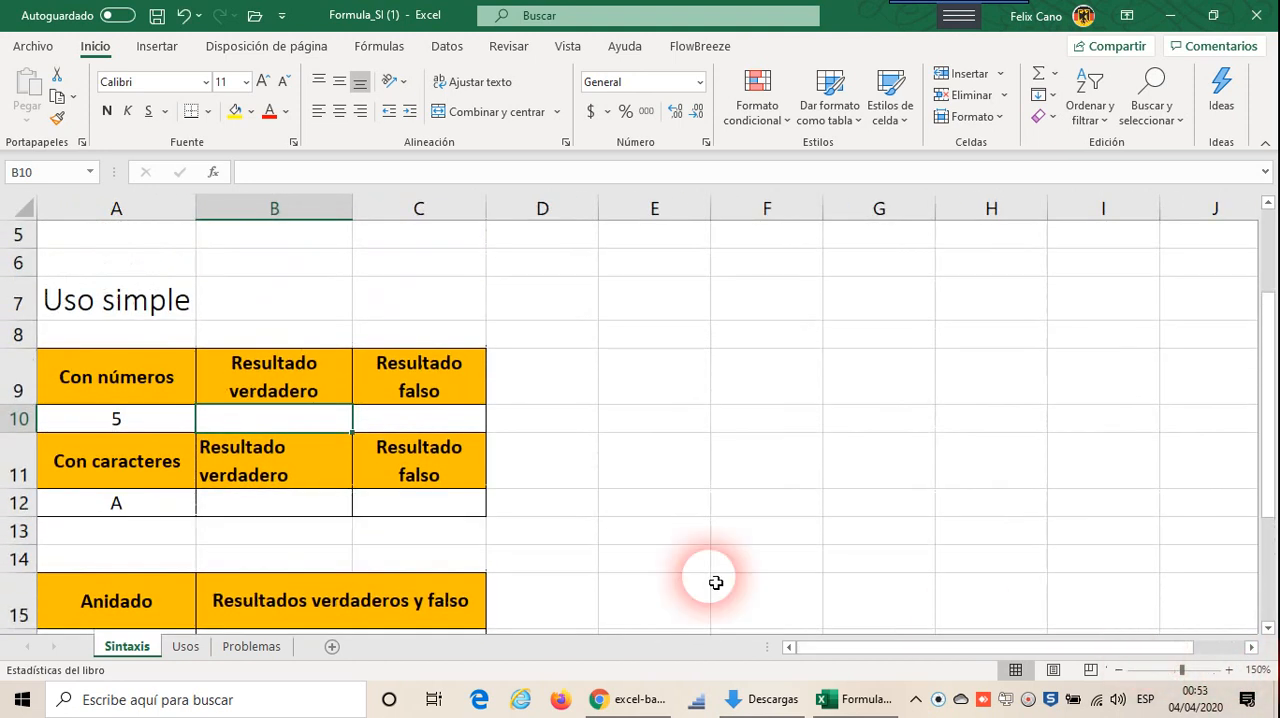
{"action": "scroll", "coordinate": [657, 530], "scroll_direction": "down", "scroll_amount": 1}
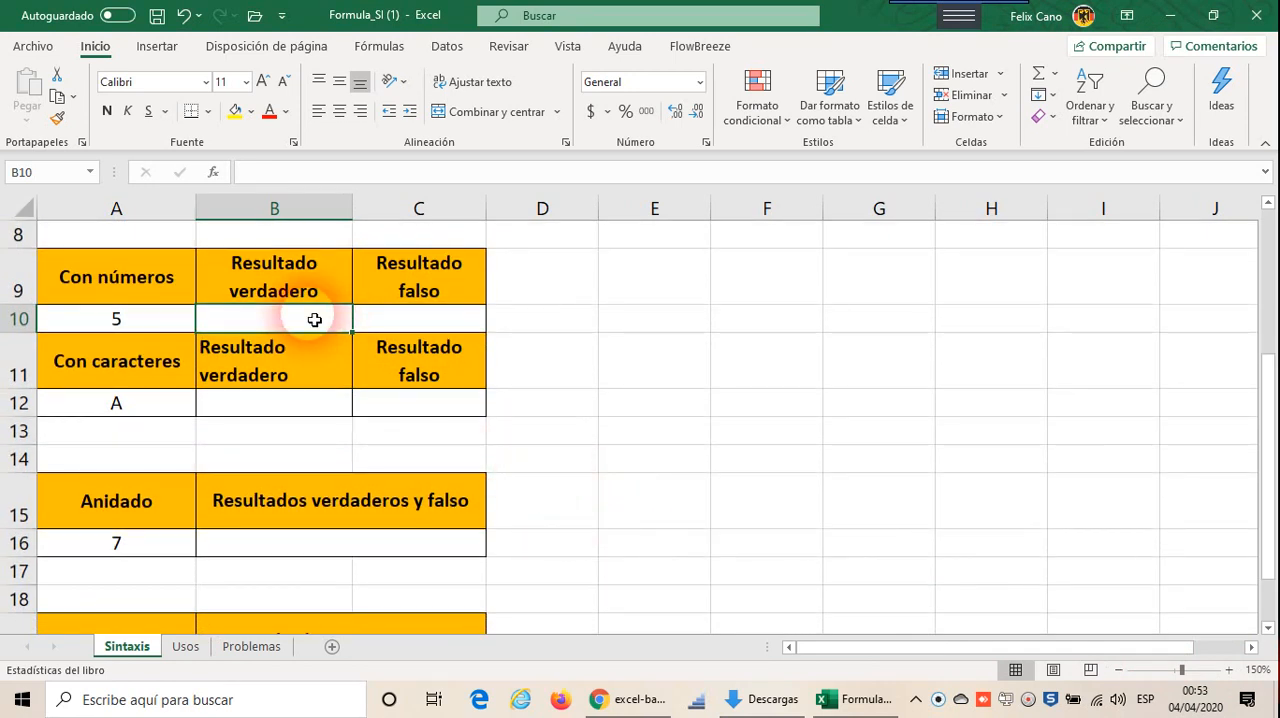
{"action": "type", "text": "="}
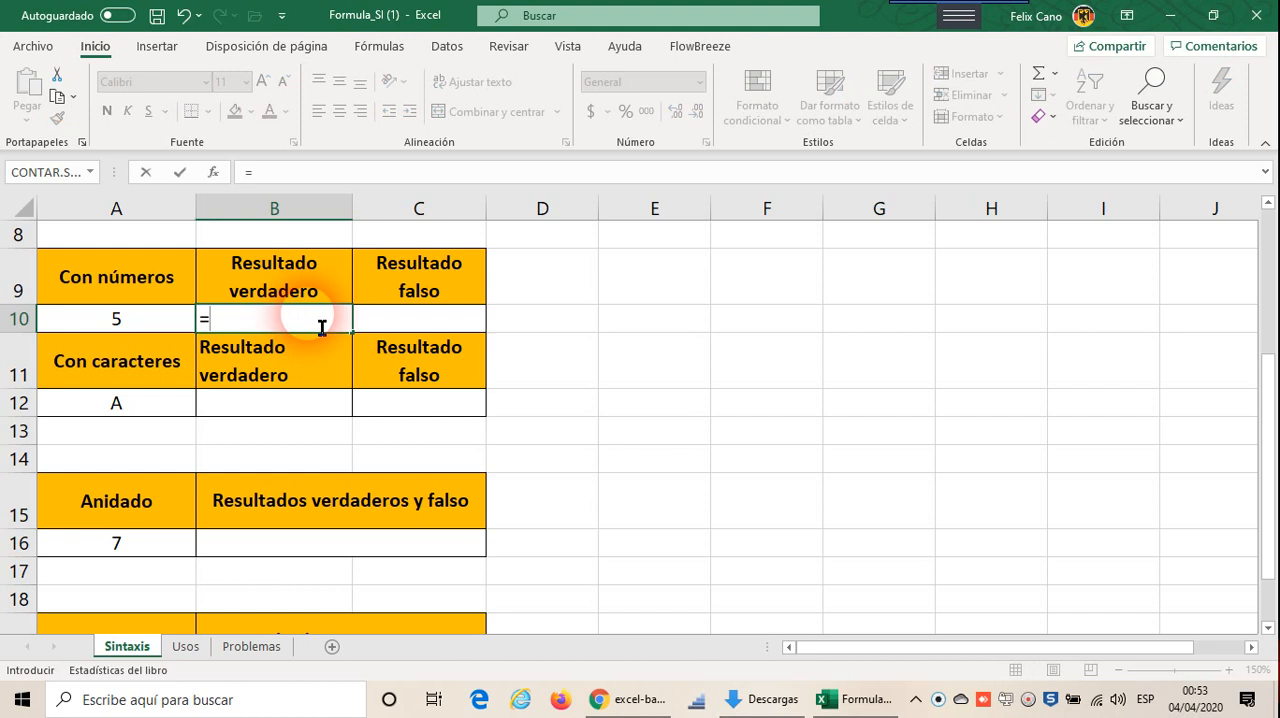
{"action": "type", "text": "si"}
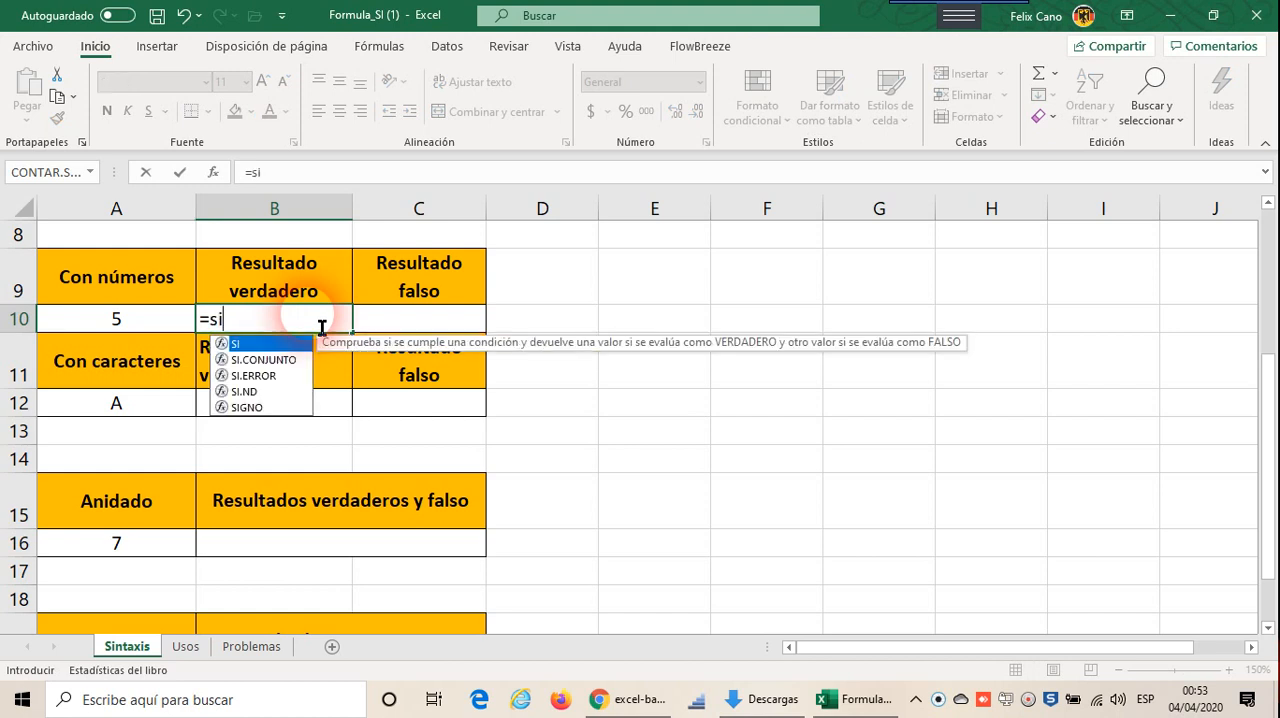
{"action": "type", "text": "("}
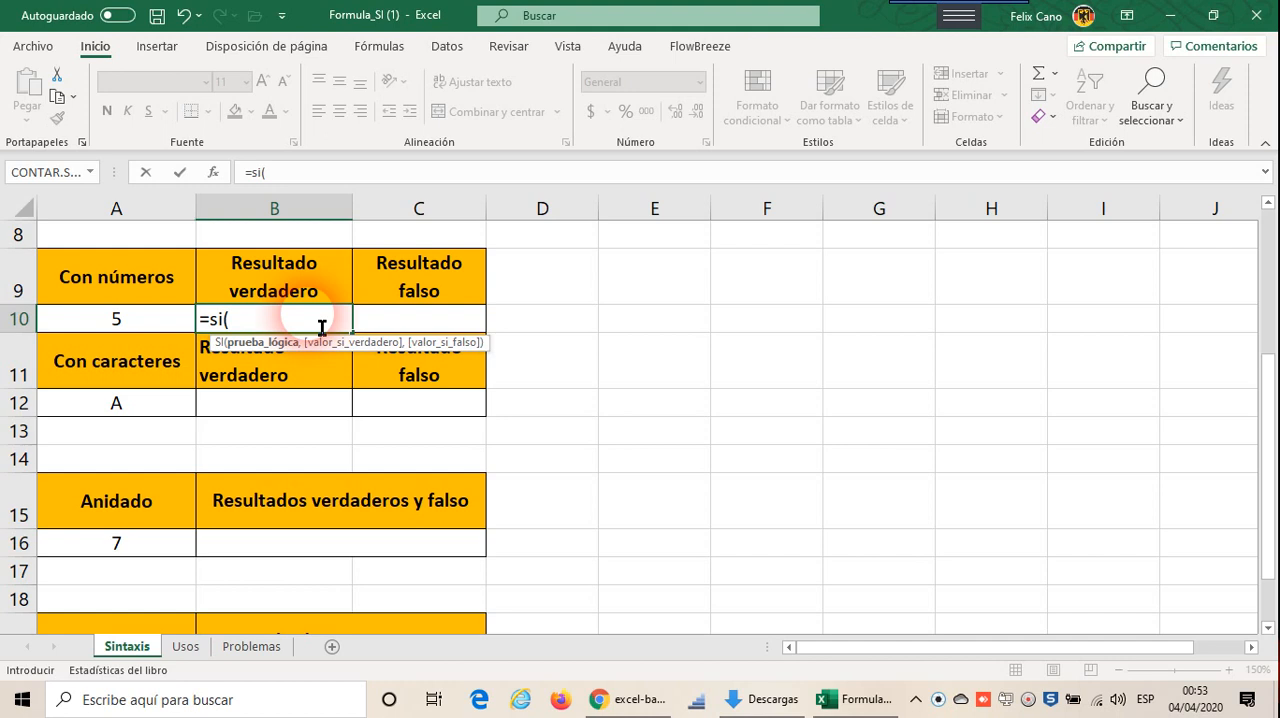
{"action": "left_click", "coordinate": [140, 322]}
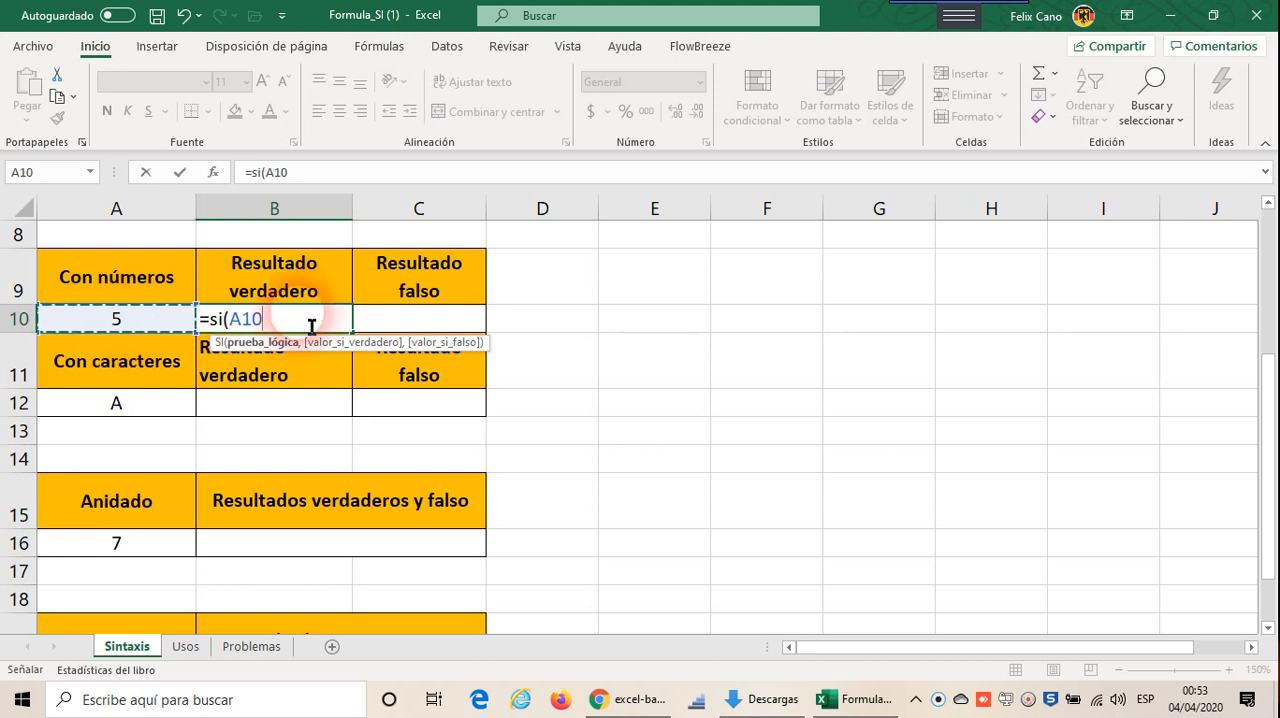
{"action": "type", "text": "="}
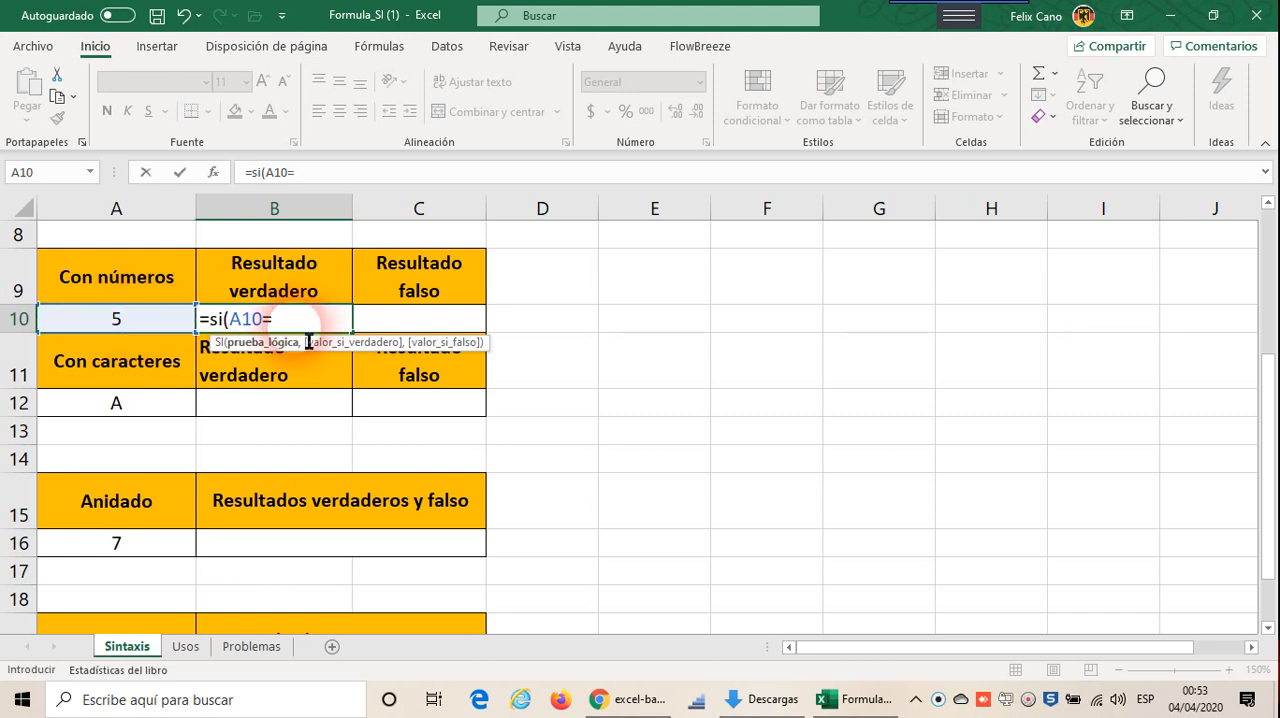
{"action": "type", "text": "5,"}
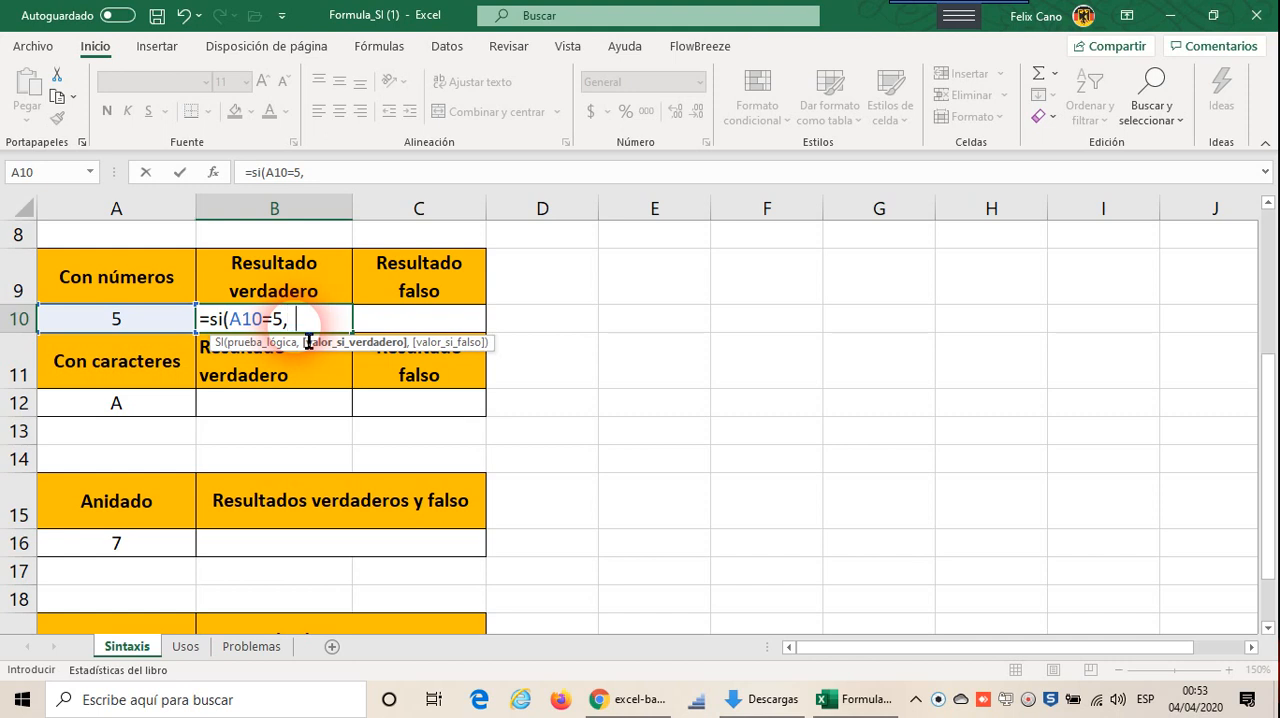
Step: Complete the SI formula in B10 with "Es un cinco" as its true value
{"action": "key", "text": "BackSpace"}
{"action": "type", "text": "\"ES un"}
{"action": "key", "text": "BackSpace"}
{"action": "key", "text": "BackSpace"}
{"action": "key", "text": "BackSpace"}
{"action": "key", "text": "BackSpace"}
{"action": "type", "text": "s un ci"}
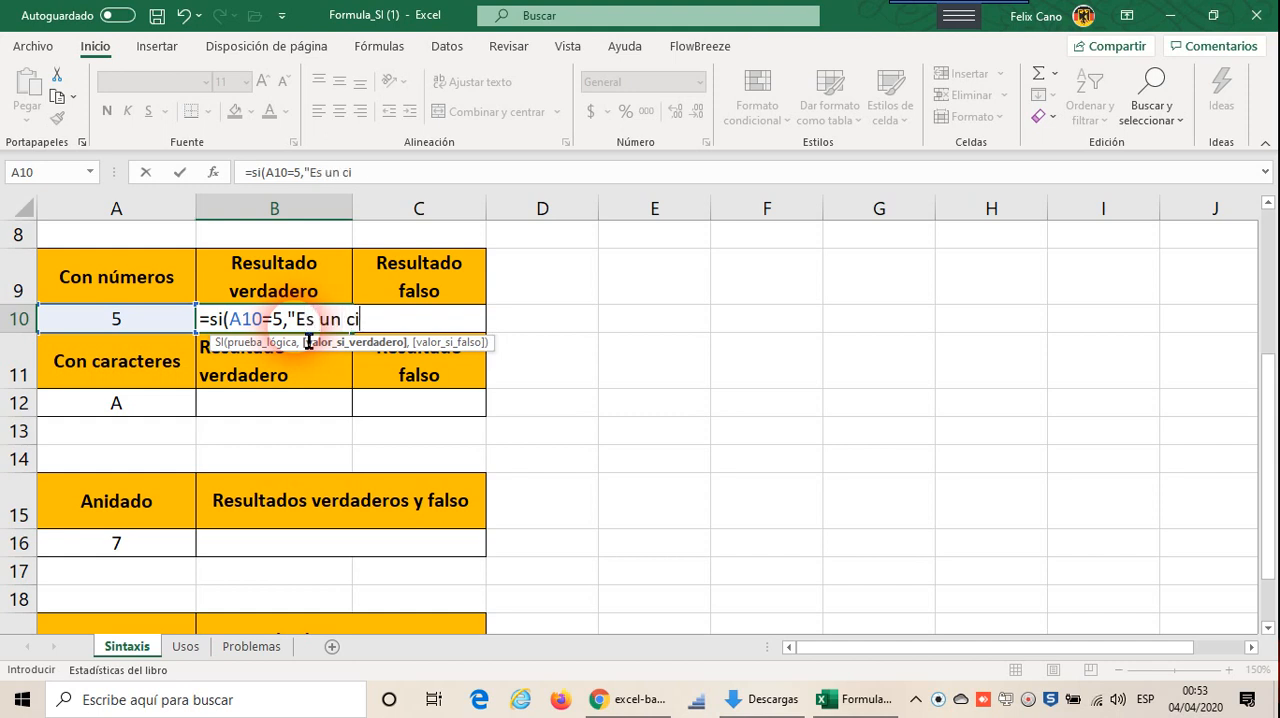
{"action": "type", "text": "nco\""}
{"action": "type", "text": ")"}
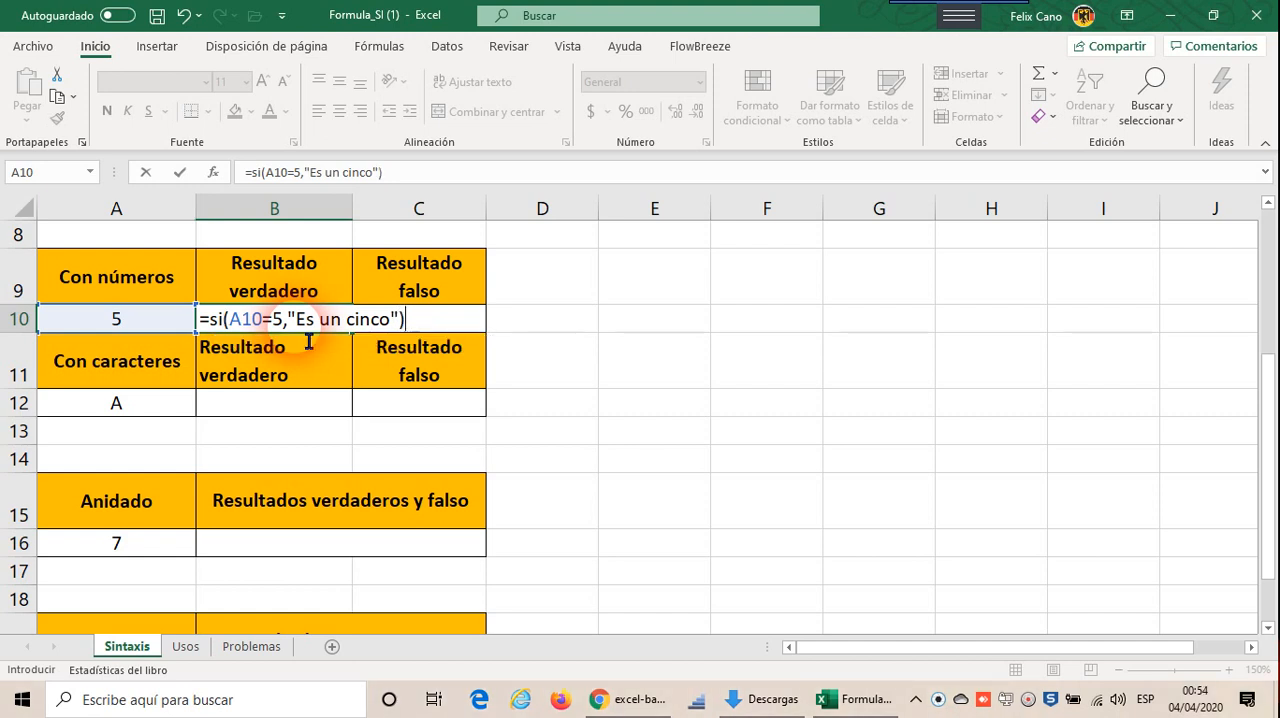
{"action": "key", "text": "Return"}
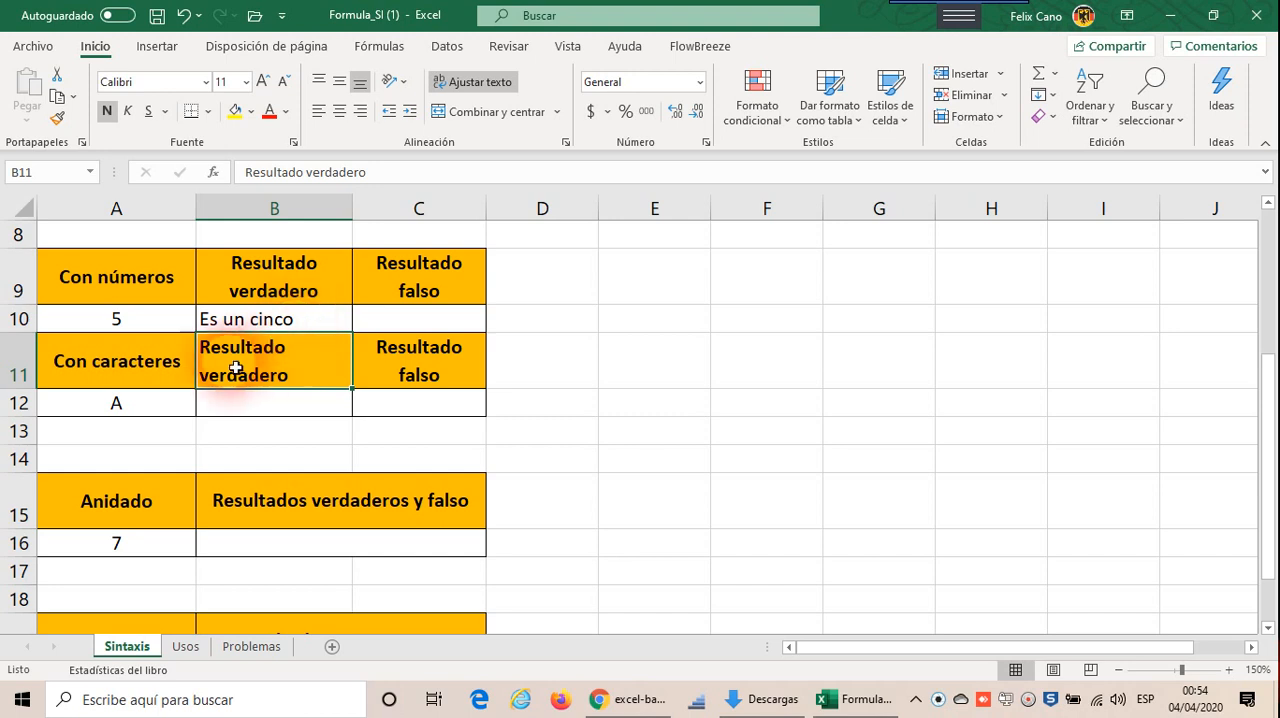
{"action": "left_click", "coordinate": [277, 326]}
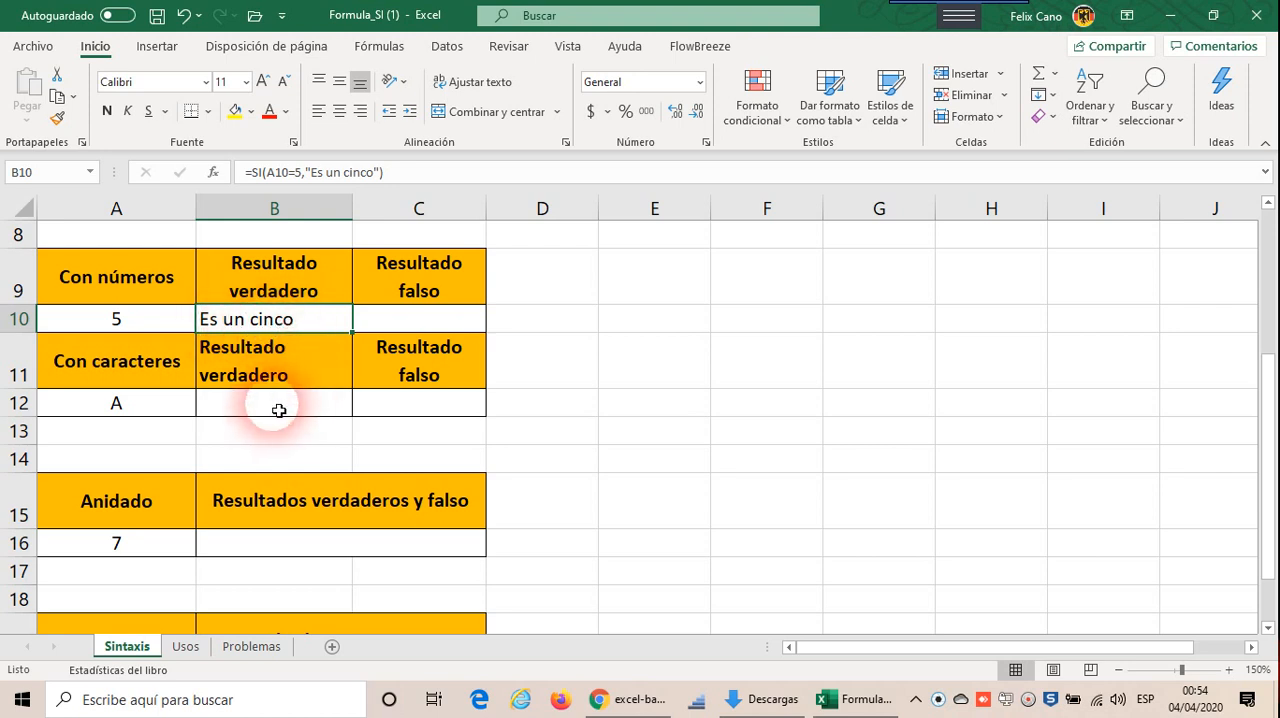
Step: Start an SI formula in cell C10 with the logical test A10>6
{"action": "left_click", "coordinate": [277, 408]}
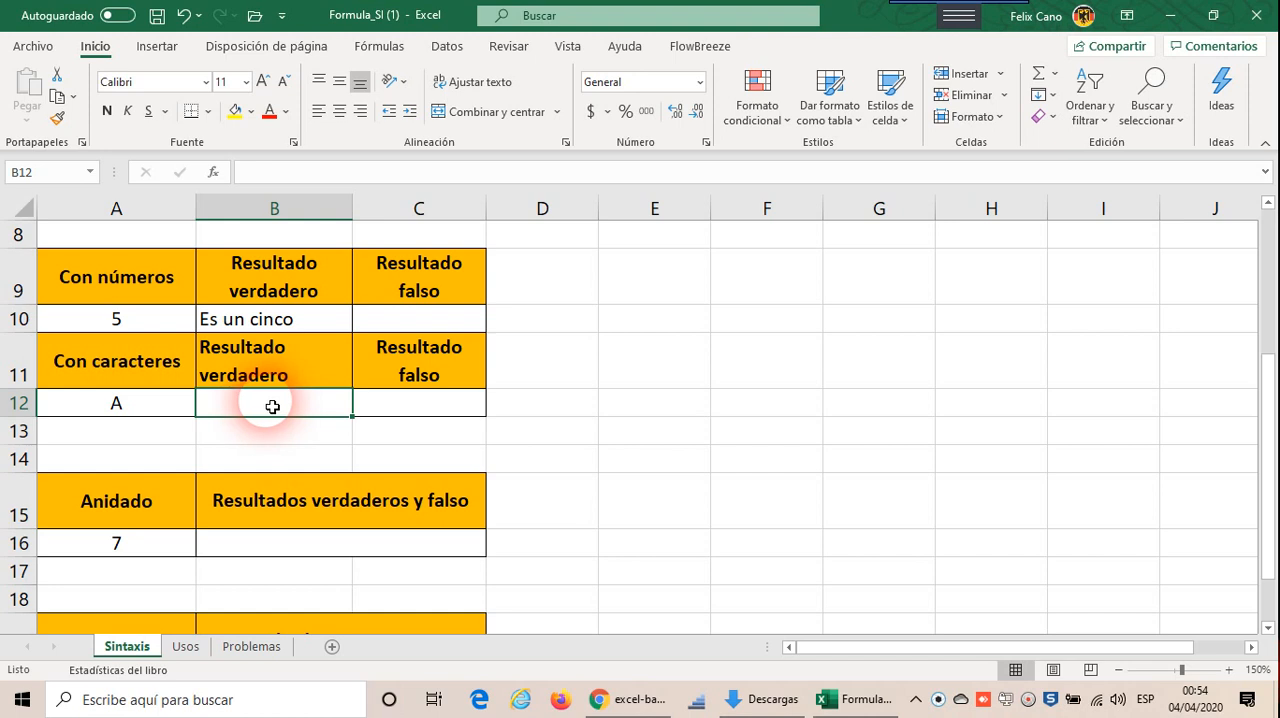
{"action": "left_click", "coordinate": [393, 330]}
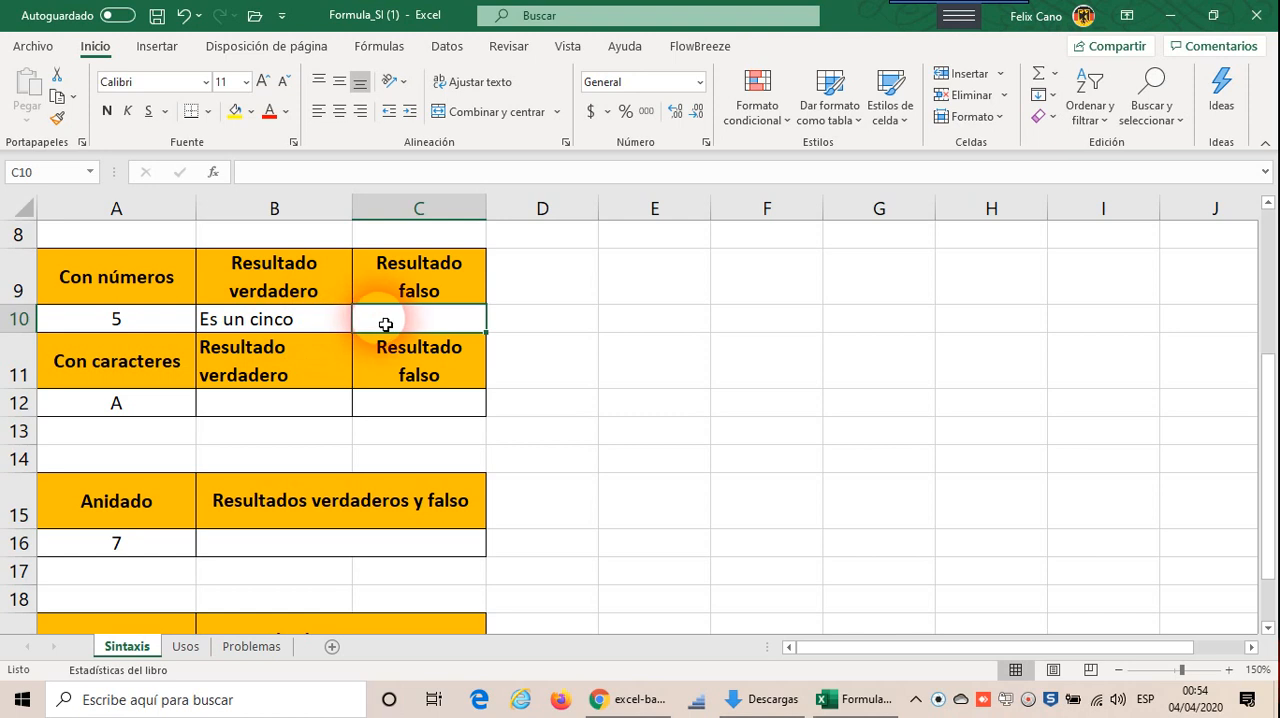
{"action": "type", "text": "="}
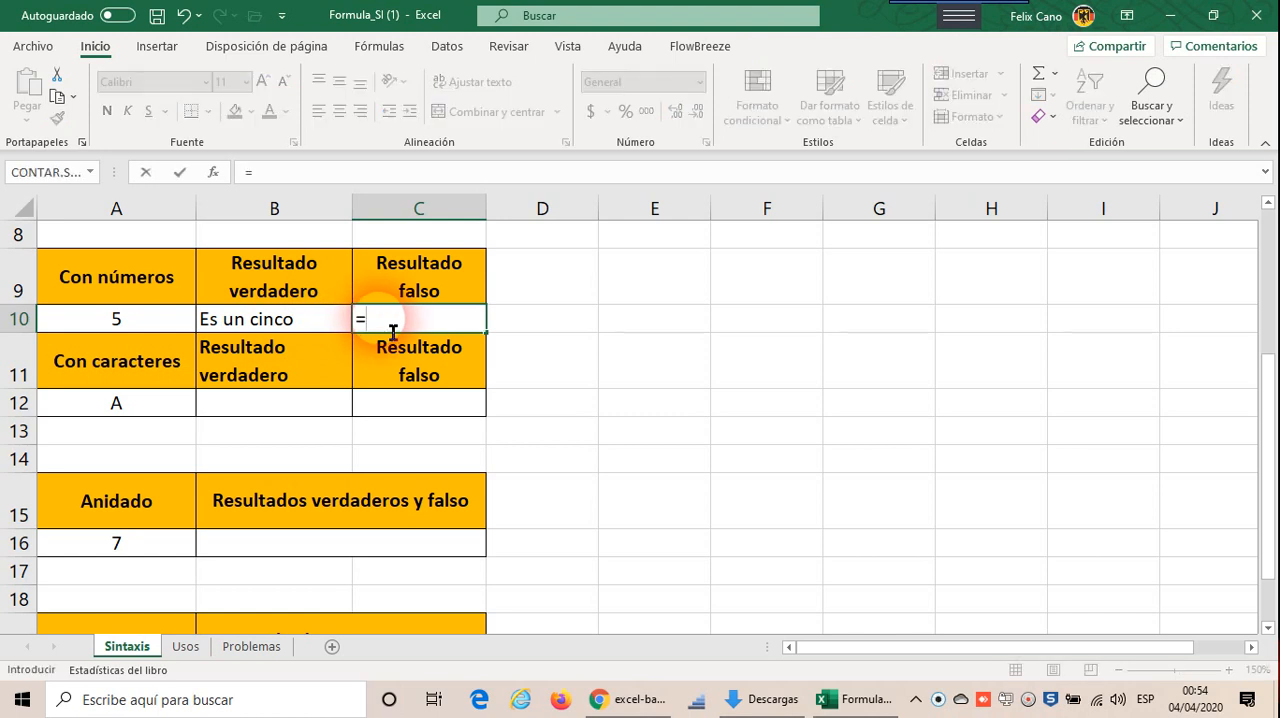
{"action": "type", "text": "si"}
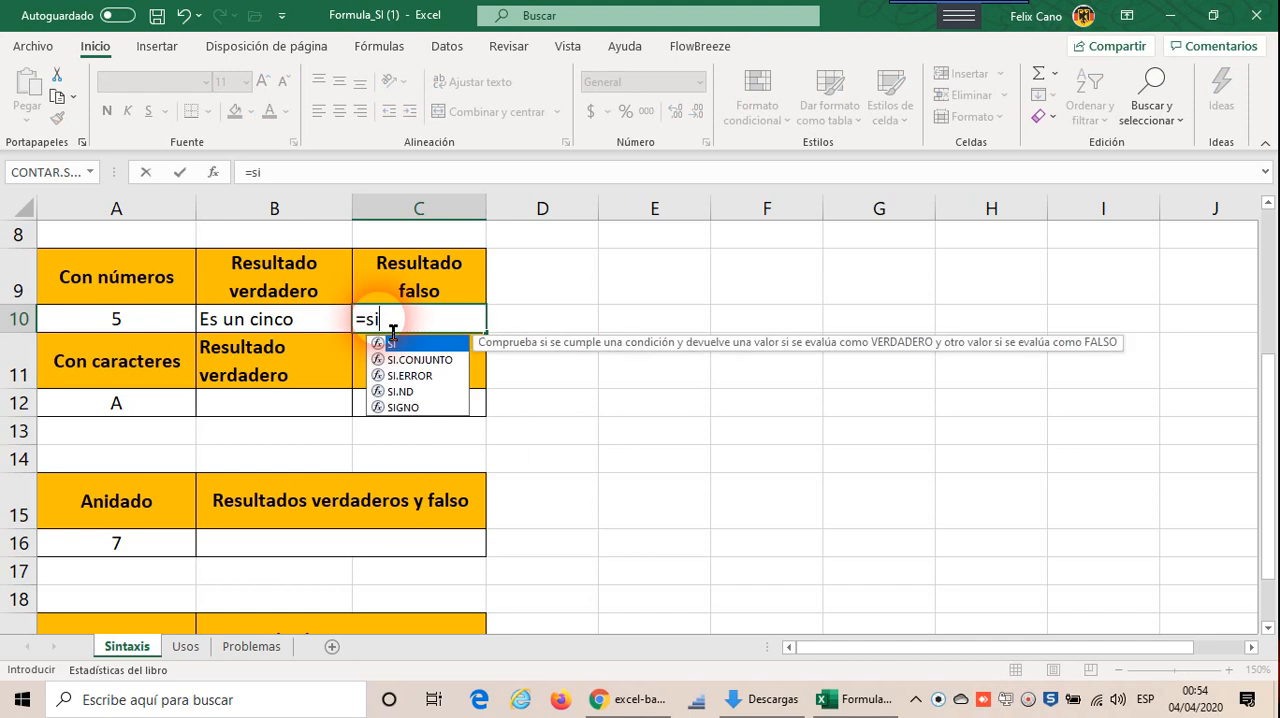
{"action": "type", "text": "("}
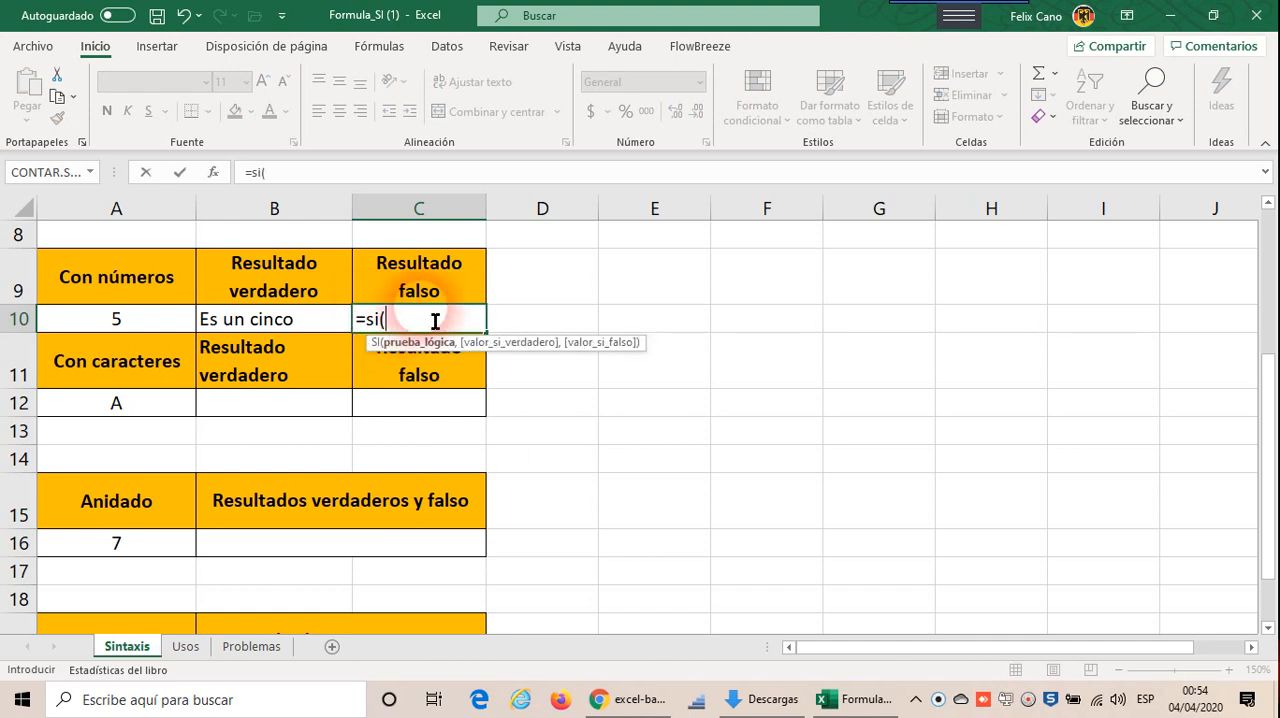
{"action": "left_click", "coordinate": [143, 328]}
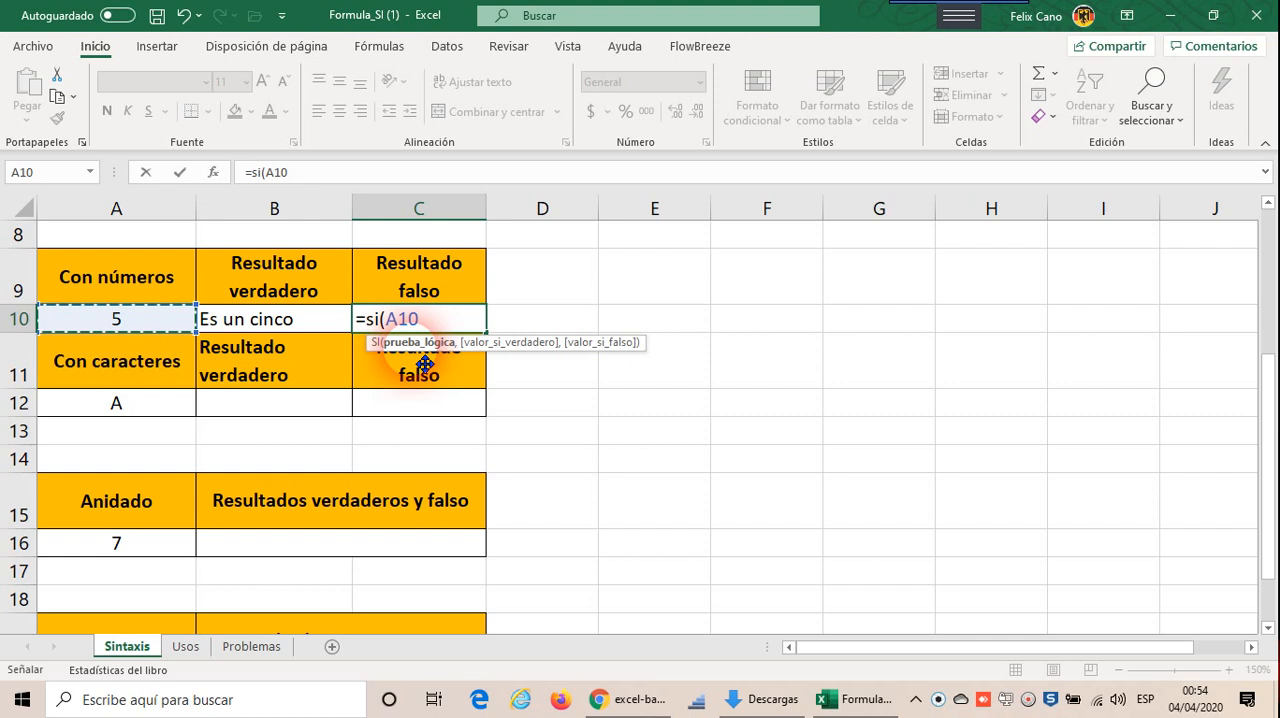
{"action": "type", "text": ">6"}
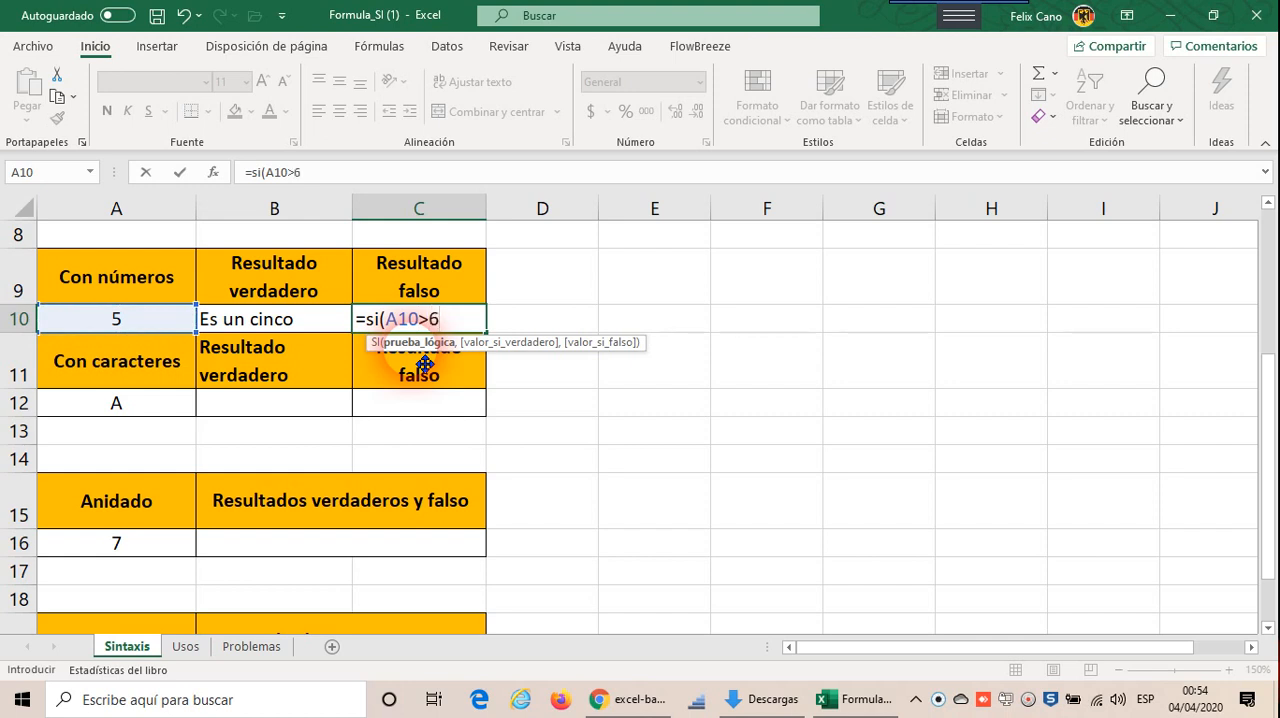
{"action": "type", "text": ","}
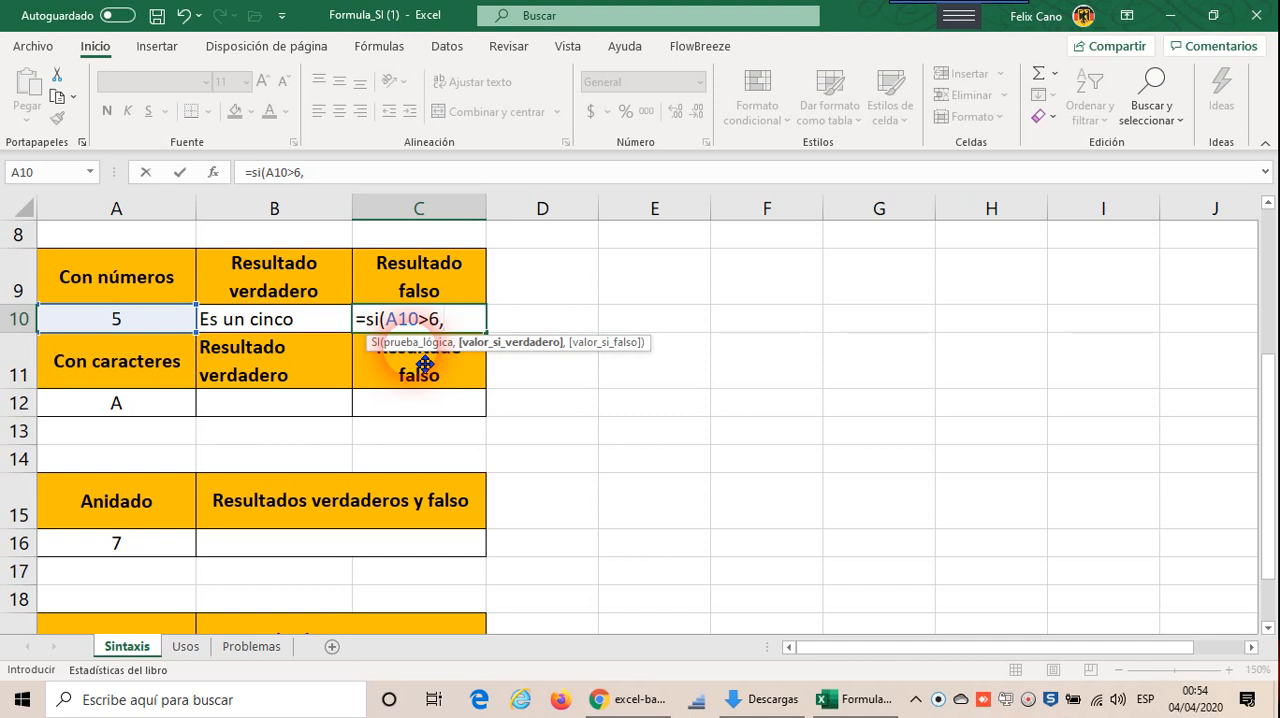
Step: Try to enter the C10 formula with "Es mayor" as its true value, then return to editing it
{"action": "type", "text": "\""}
{"action": "type", "text": "Es ma yor"}
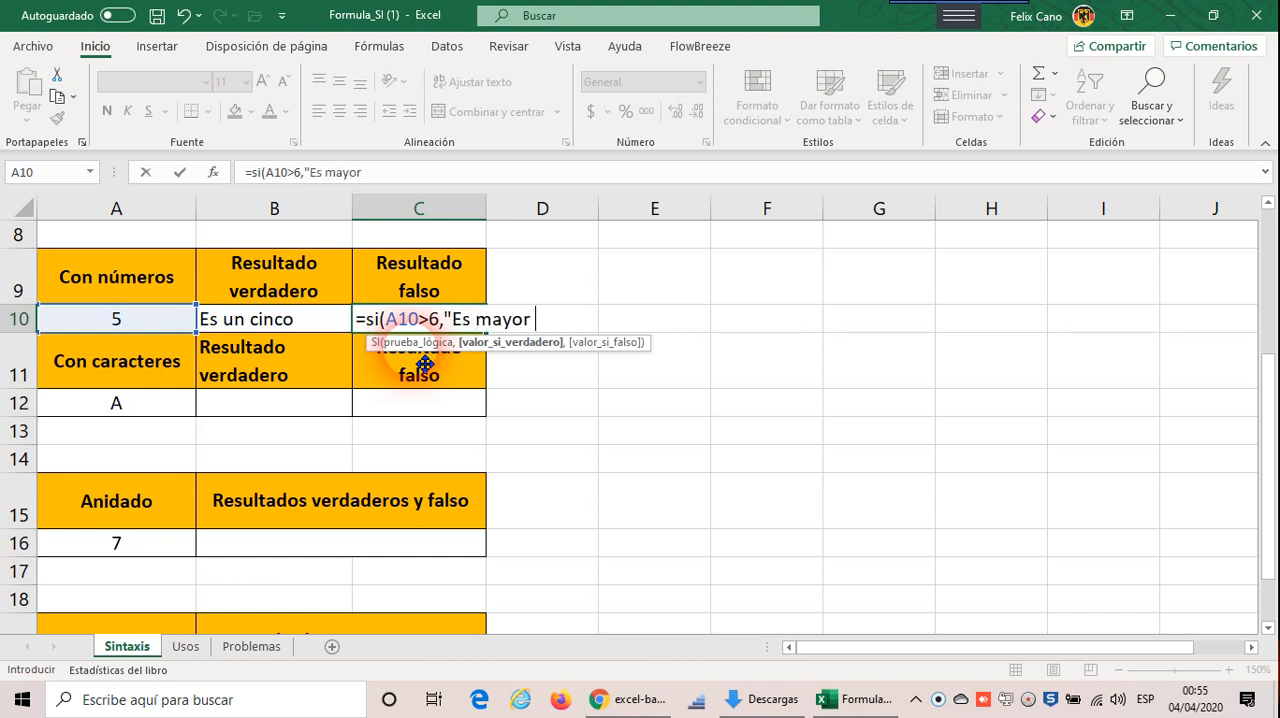
{"action": "key", "text": "Return"}
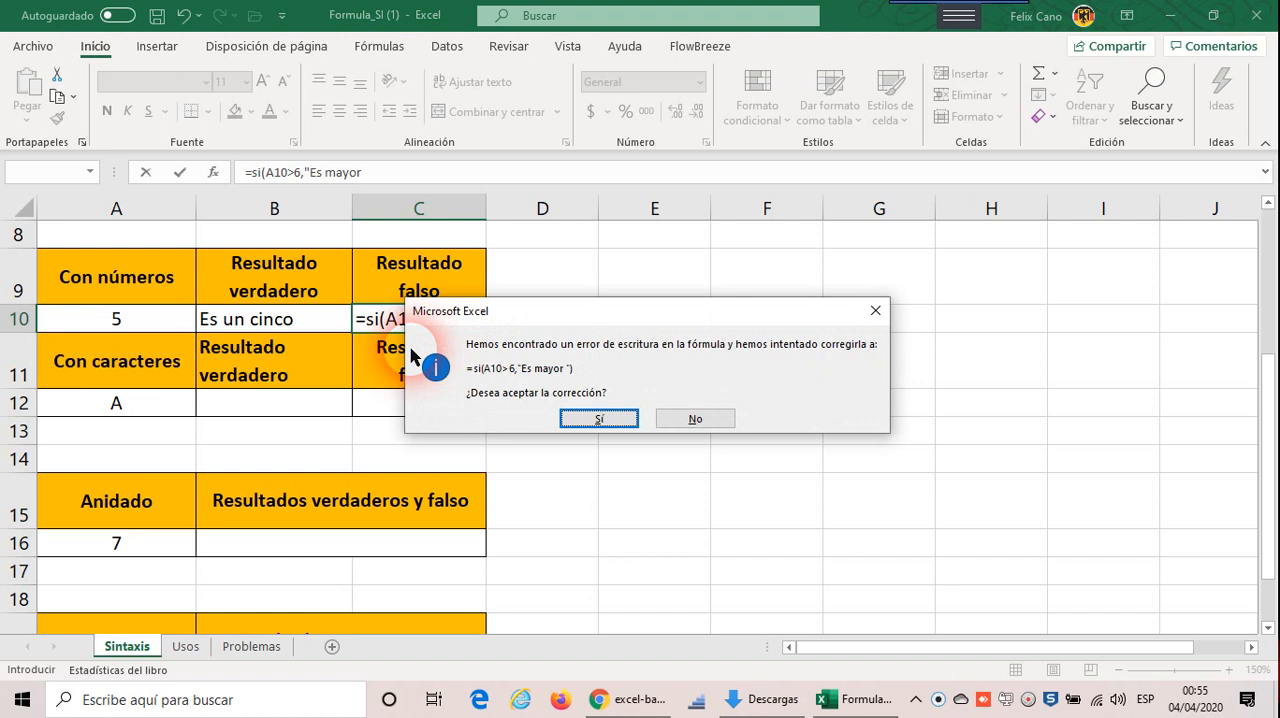
{"action": "left_click", "coordinate": [877, 314]}
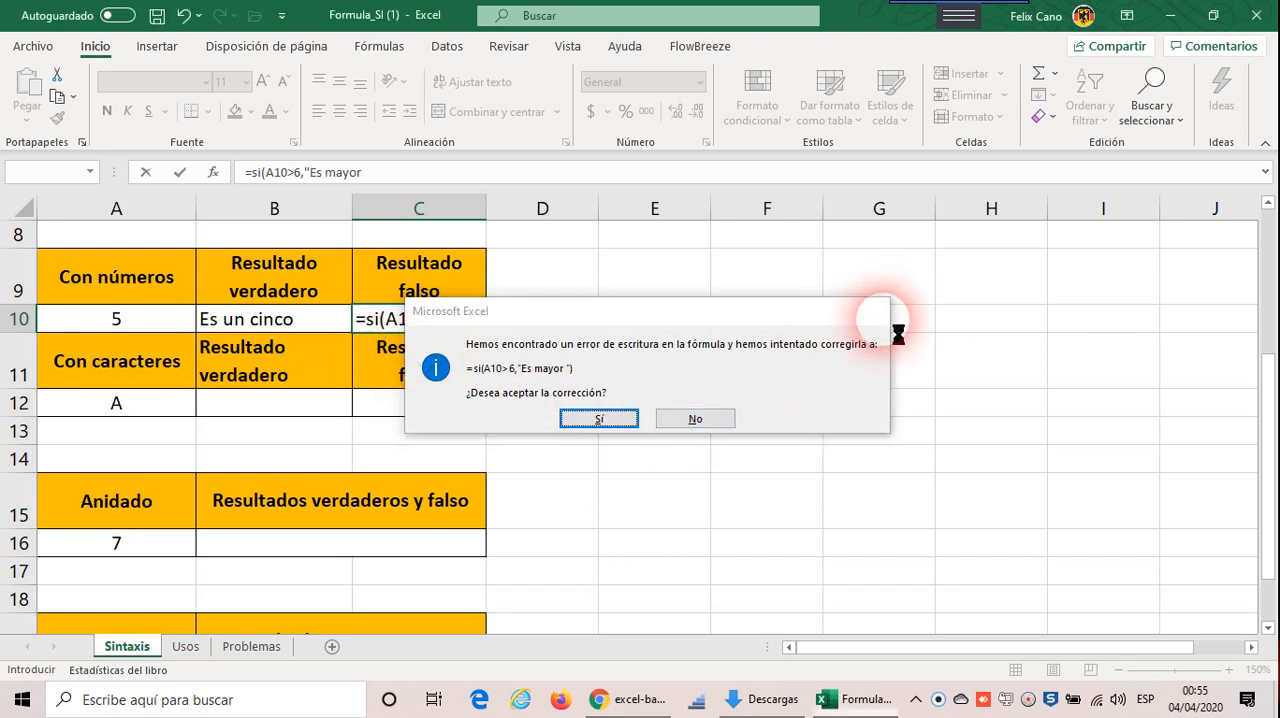
{"action": "left_click", "coordinate": [600, 448]}
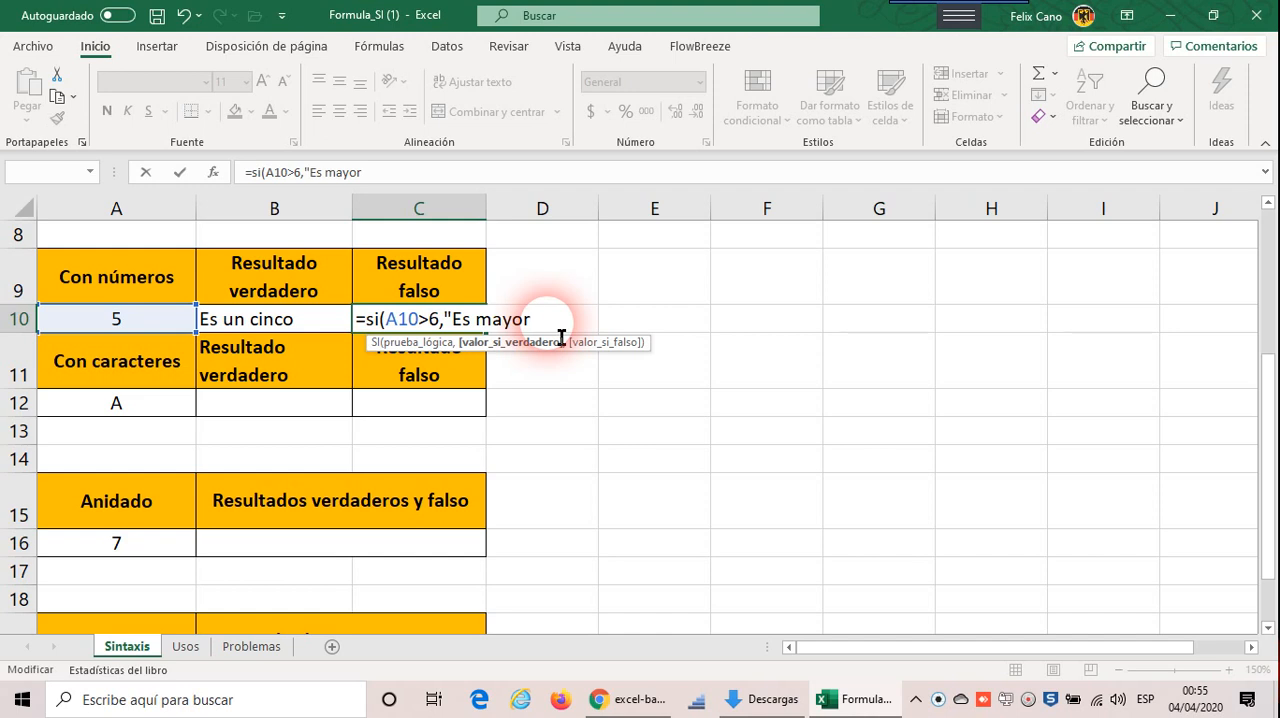
Step: Change the true value in the C10 formula to "Es menor que 5" and complete the formula
{"action": "type", "text": "que"}
{"action": "key", "text": "BackSpace"}
{"action": "key", "text": "BackSpace"}
{"action": "key", "text": "BackSpace"}
{"action": "key", "text": "BackSpace"}
{"action": "key", "text": "BackSpace"}
{"action": "key", "text": "BackSpace"}
{"action": "key", "text": "BackSpace"}
{"action": "key", "text": "BackSpace"}
{"action": "key", "text": "BackSpace"}
{"action": "type", "text": "enor qu"}
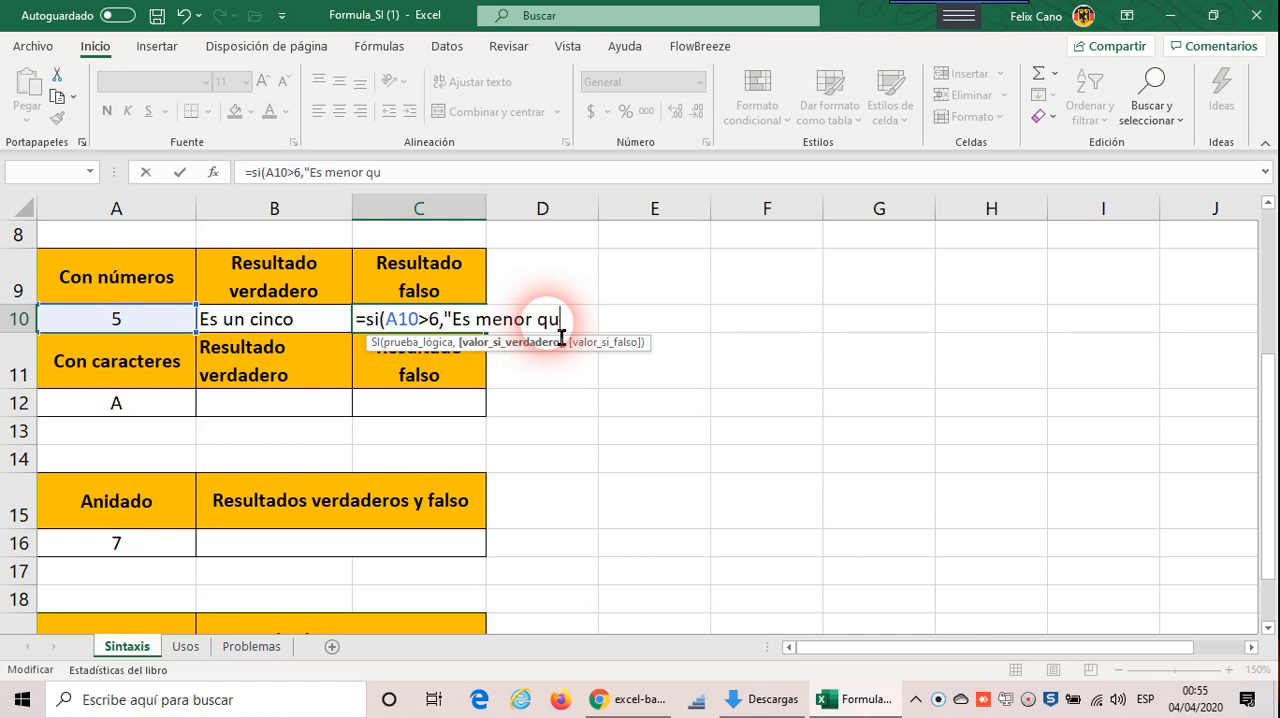
{"action": "type", "text": "e 5\")"}
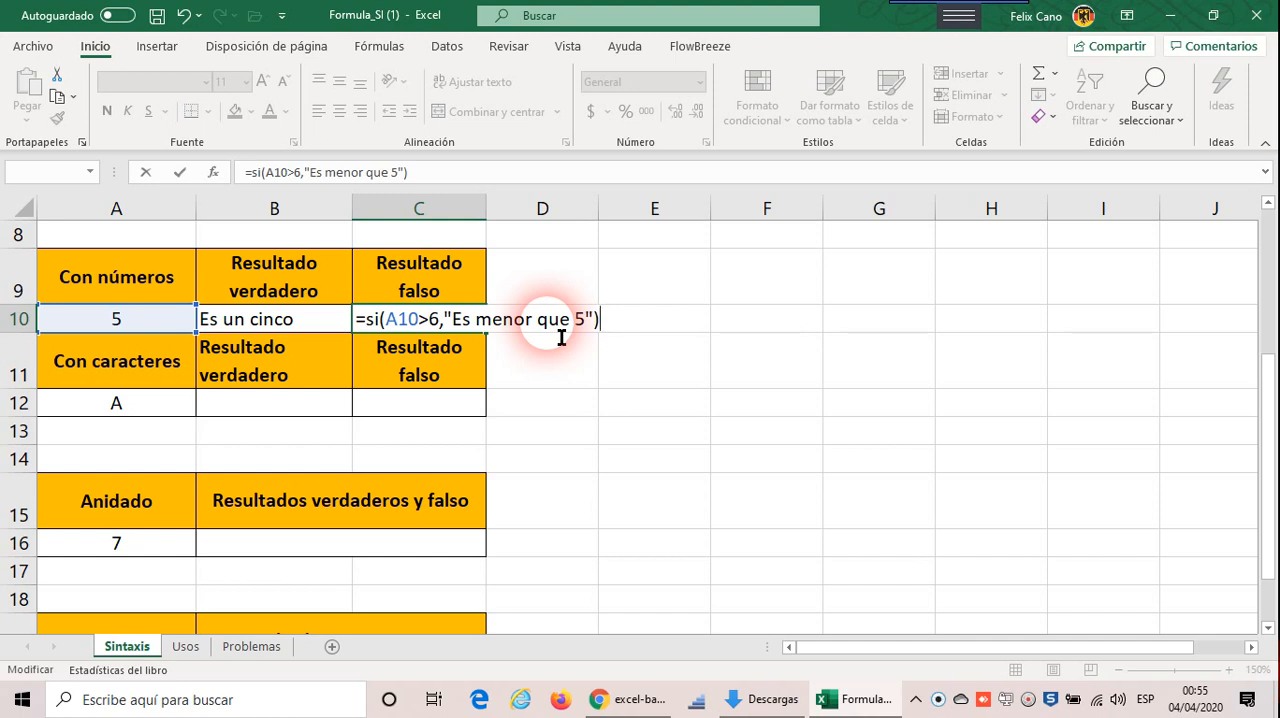
{"action": "key", "text": "Return"}
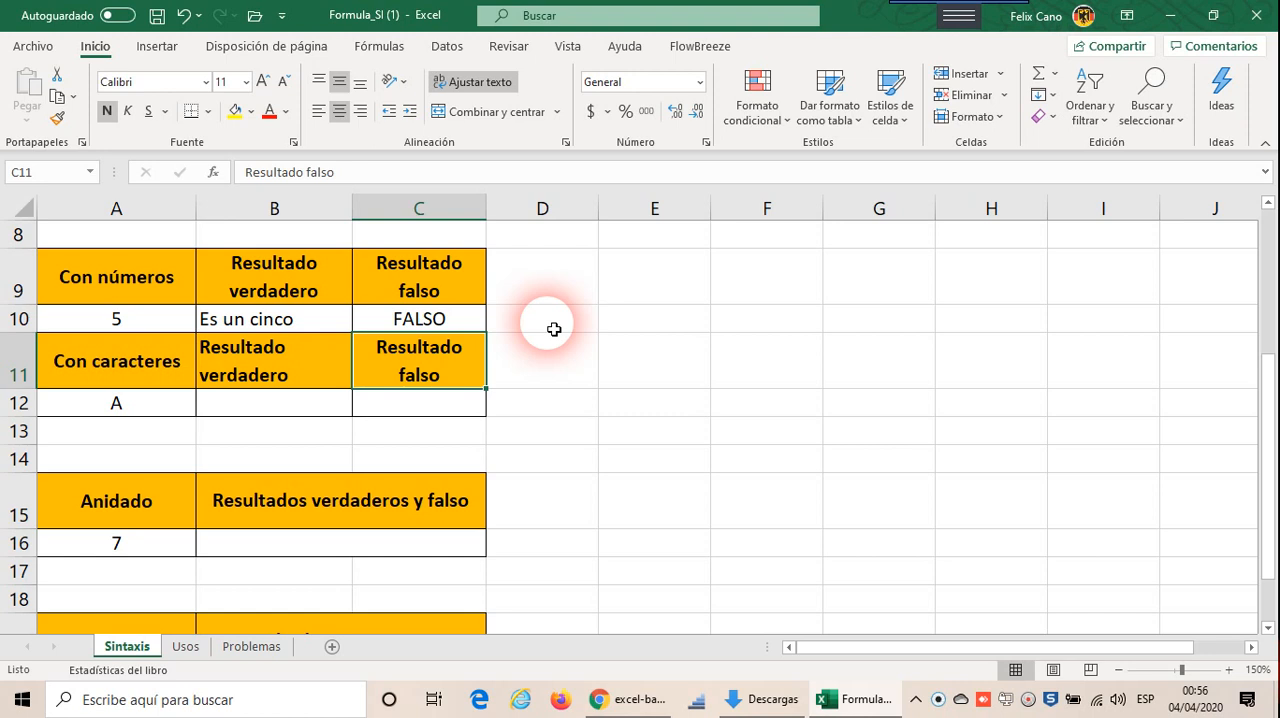
Step: Start an SI formula in cell B12 with the logical test A12<>B
{"action": "left_click", "coordinate": [257, 402]}
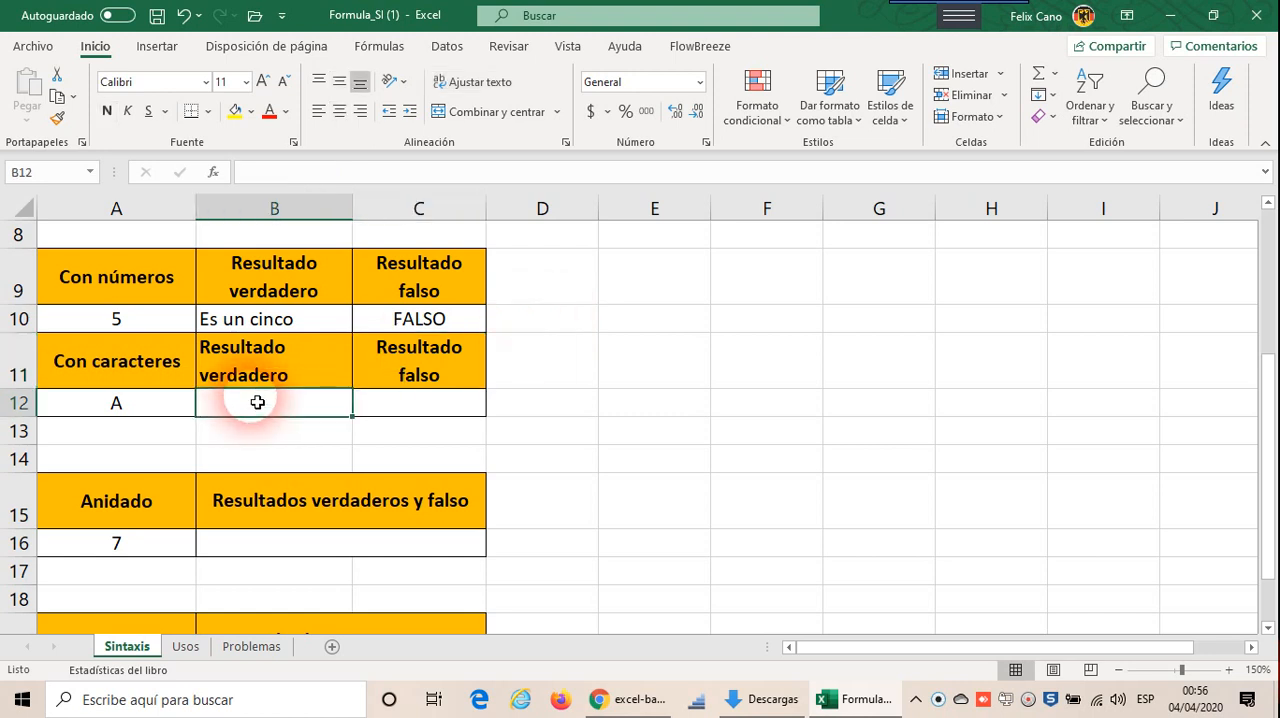
{"action": "type", "text": "="}
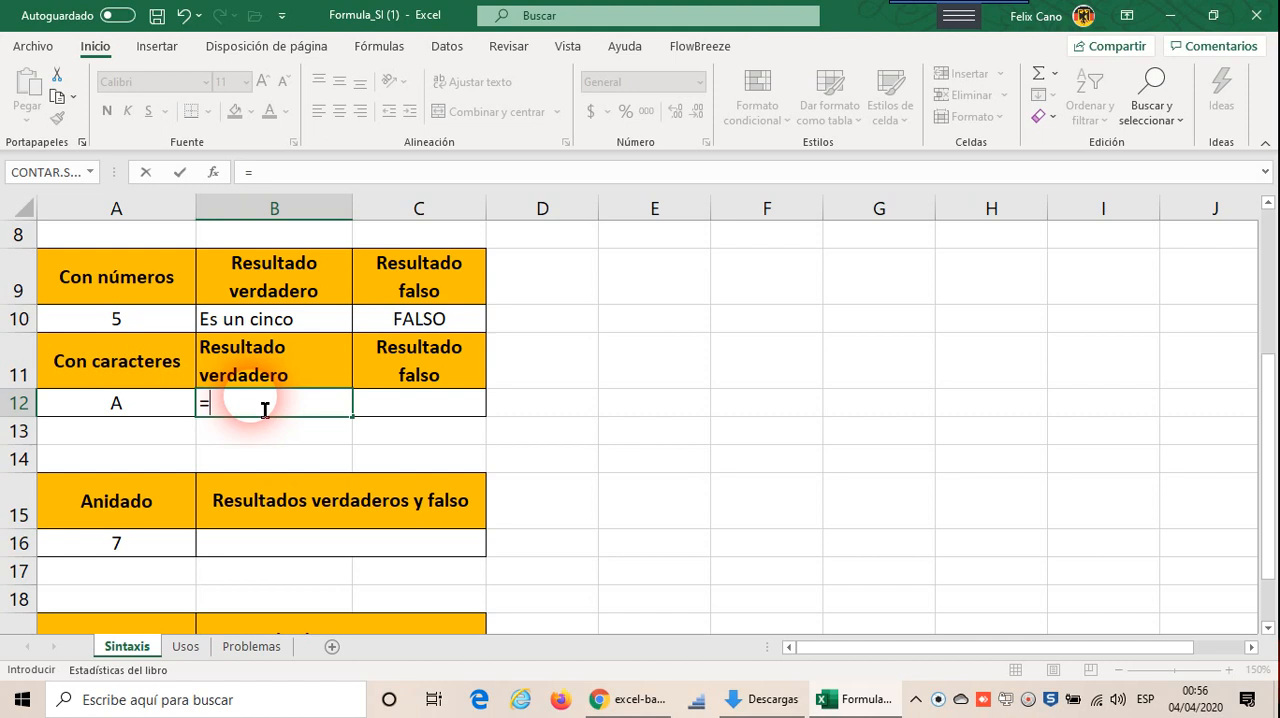
{"action": "type", "text": "s"}
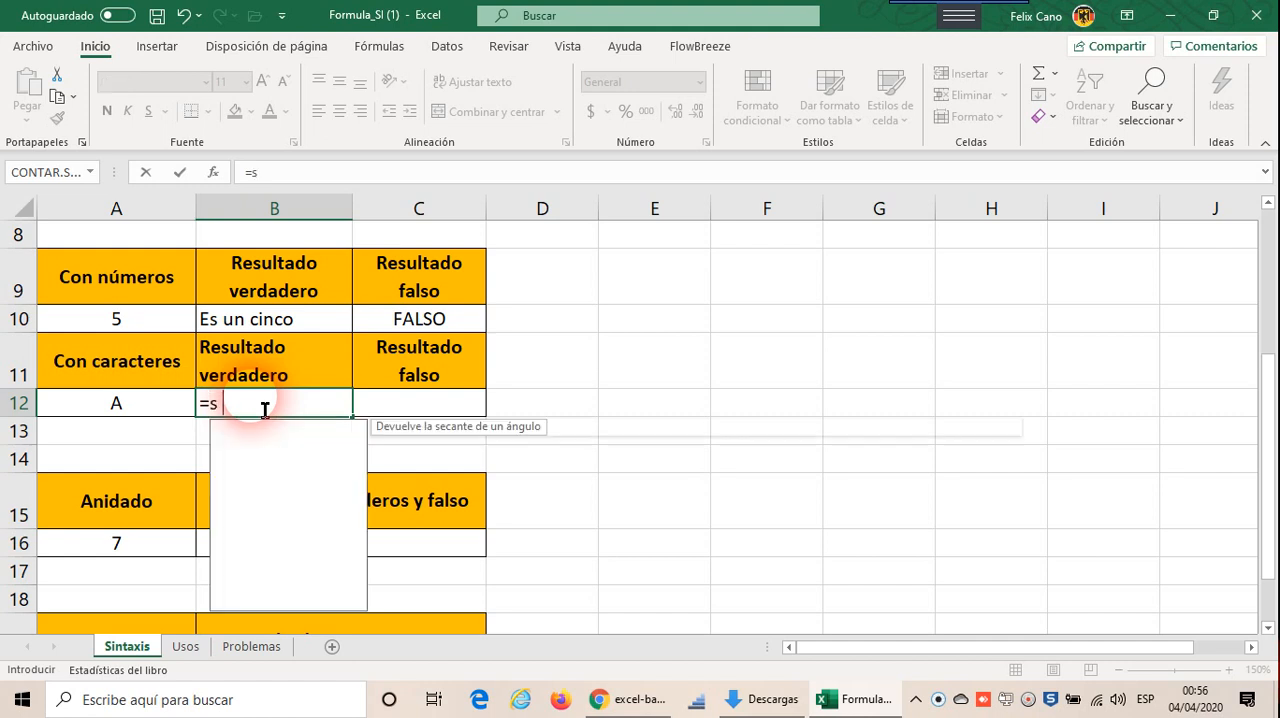
{"action": "type", "text": "i("}
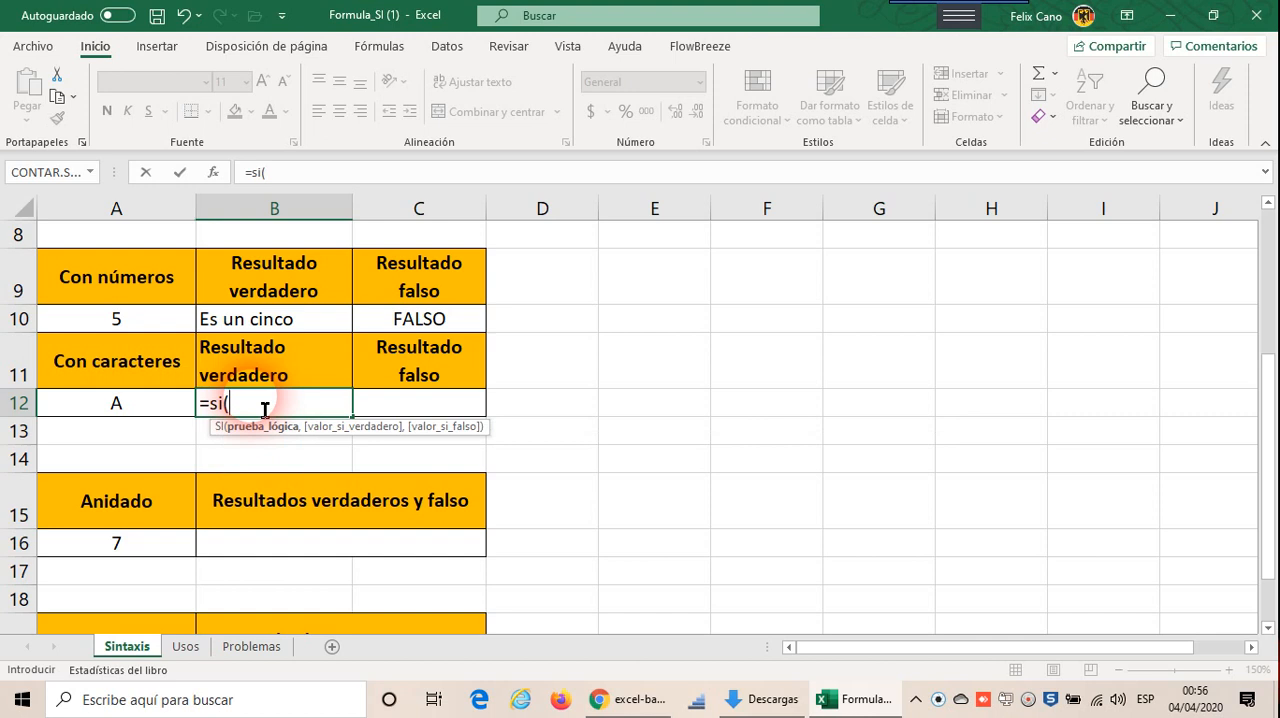
{"action": "left_click", "coordinate": [158, 407]}
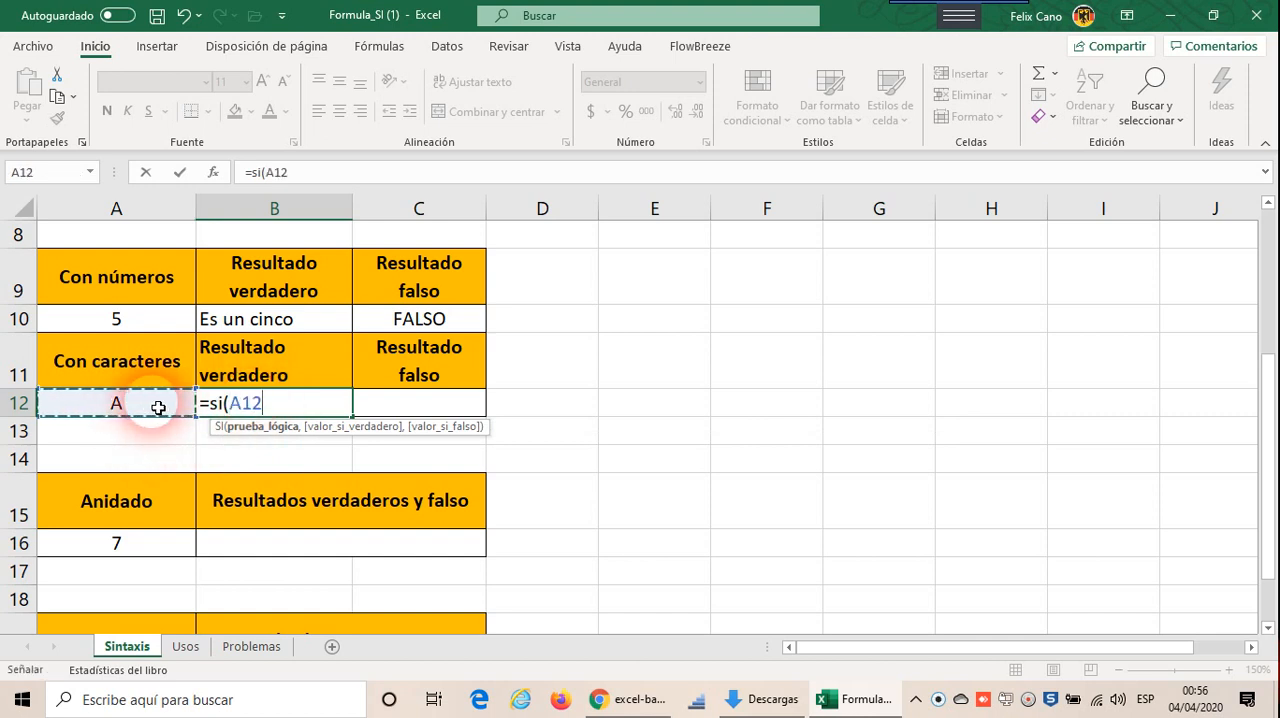
{"action": "type", "text": ">"}
{"action": "key", "text": "BackSpace"}
{"action": "type", "text": "<"}
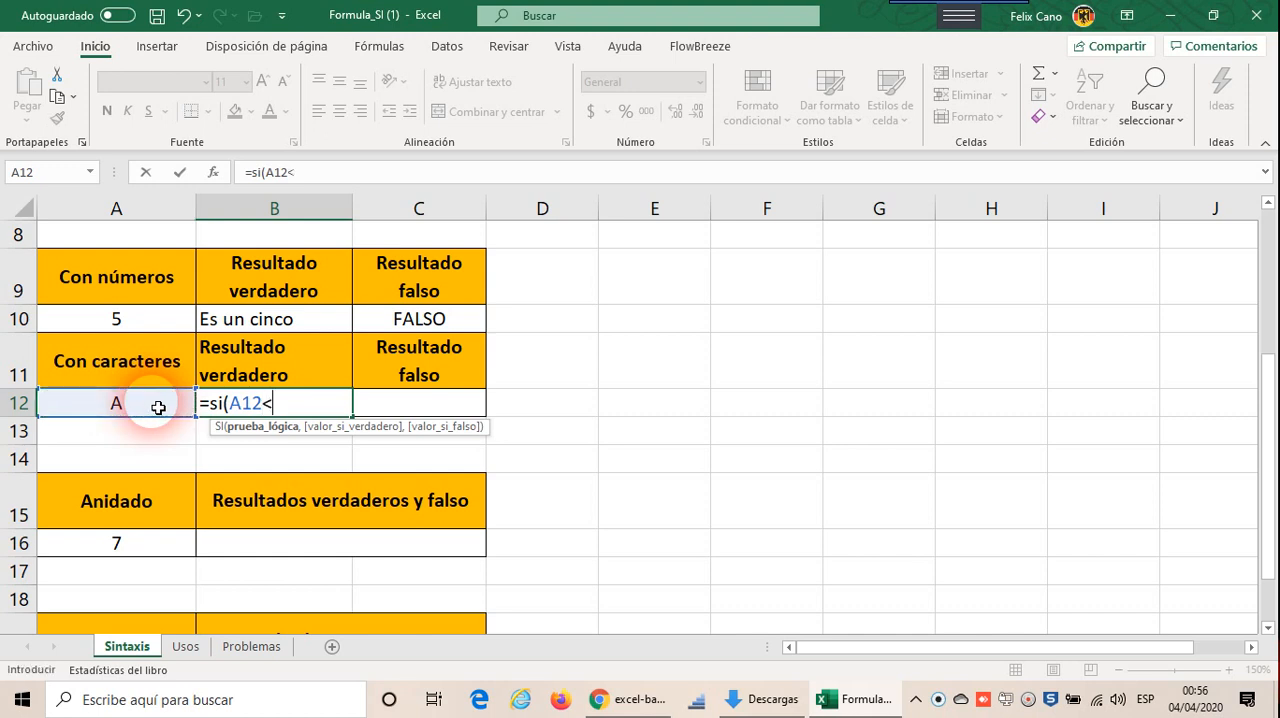
{"action": "type", "text": ">B"}
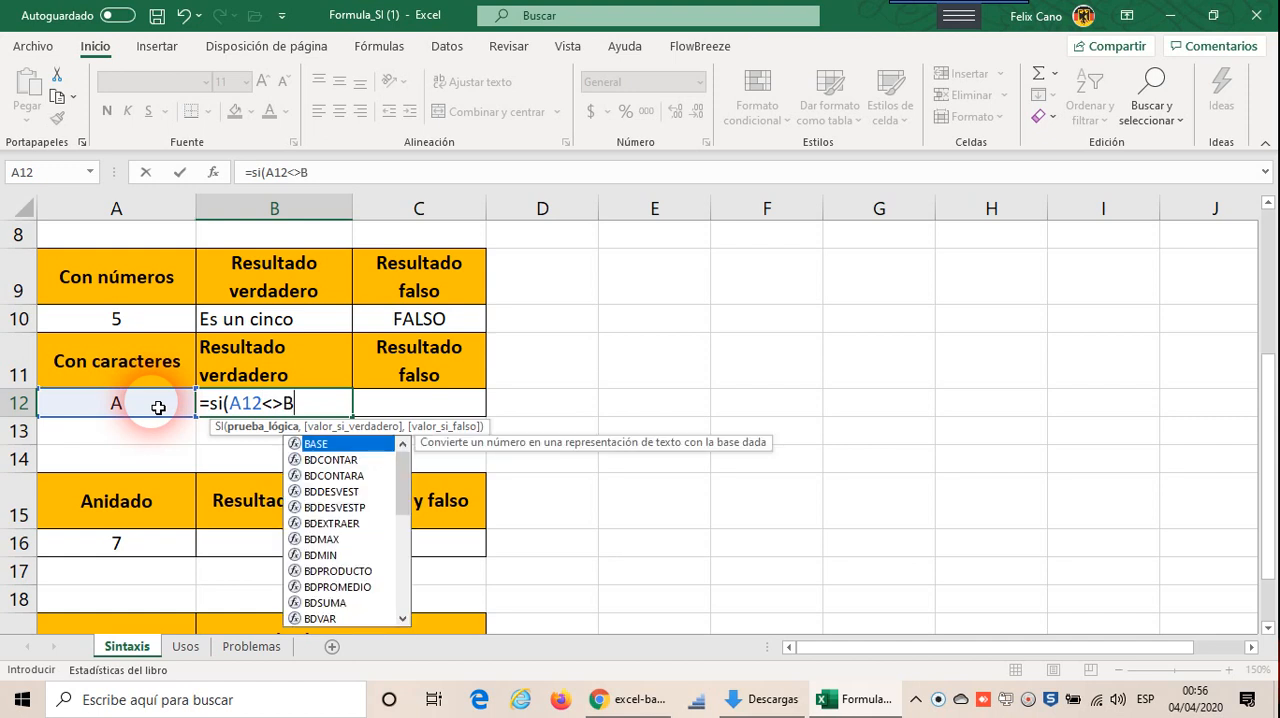
{"action": "type", "text": ","}
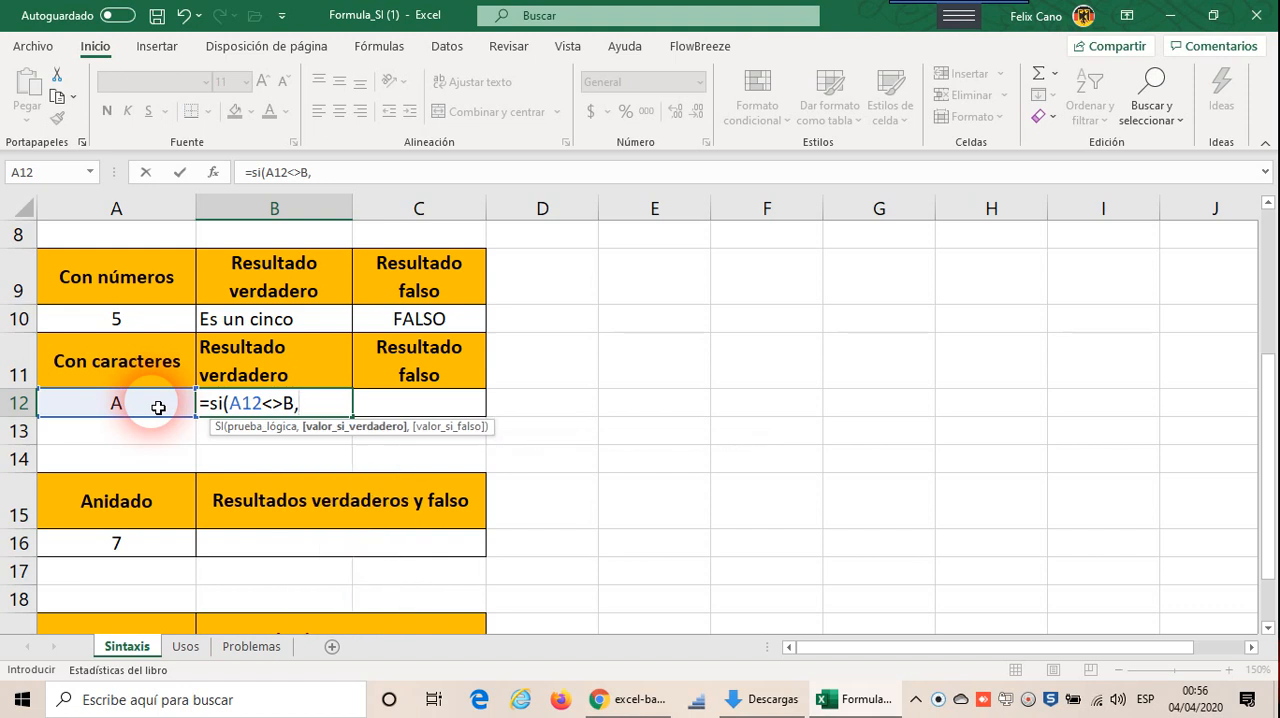
{"action": "type", "text": "\"Es verdad"}
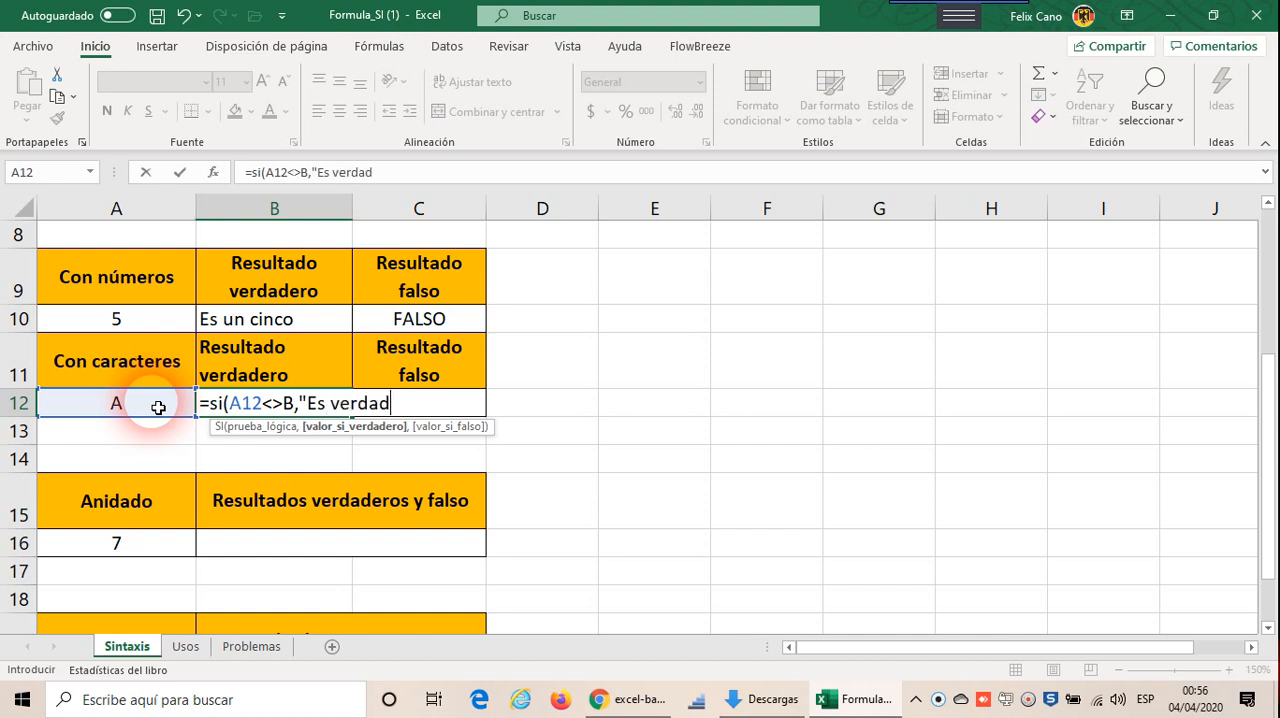
{"action": "type", "text": "\")"}
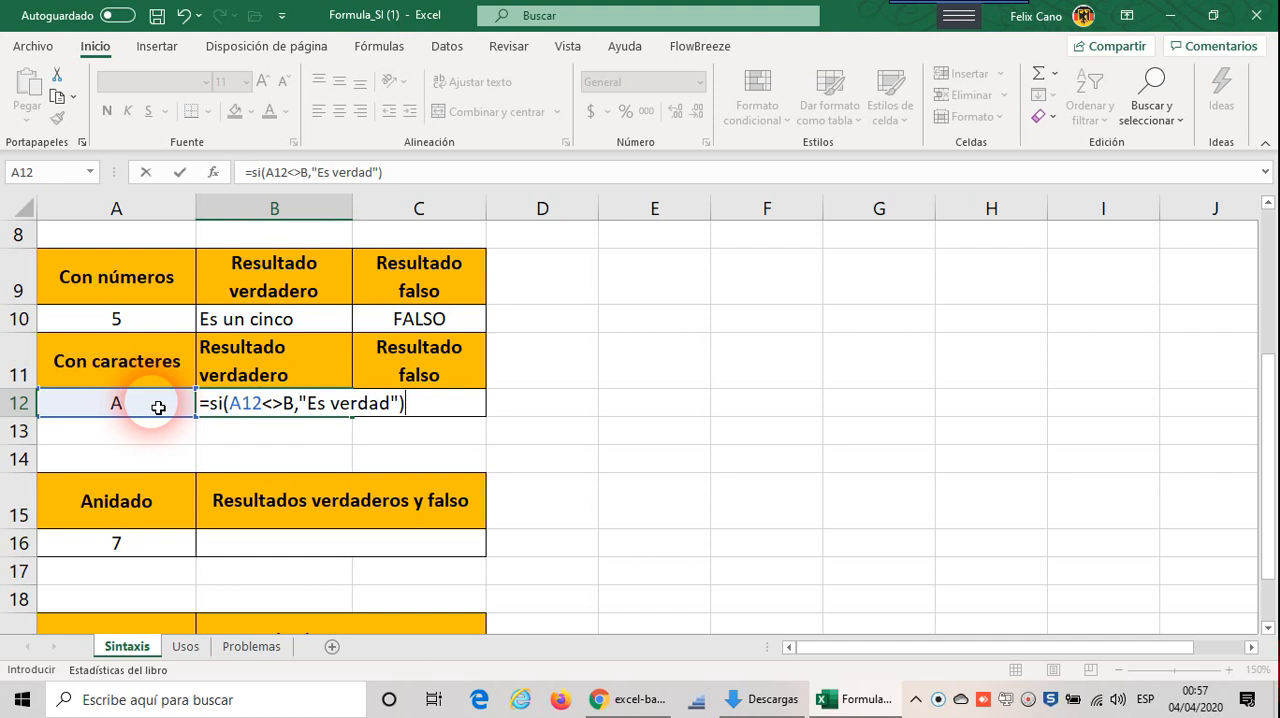
Step: Complete the SI formula in B12 with "Es verdad" as its true value
{"action": "key", "text": "Return"}
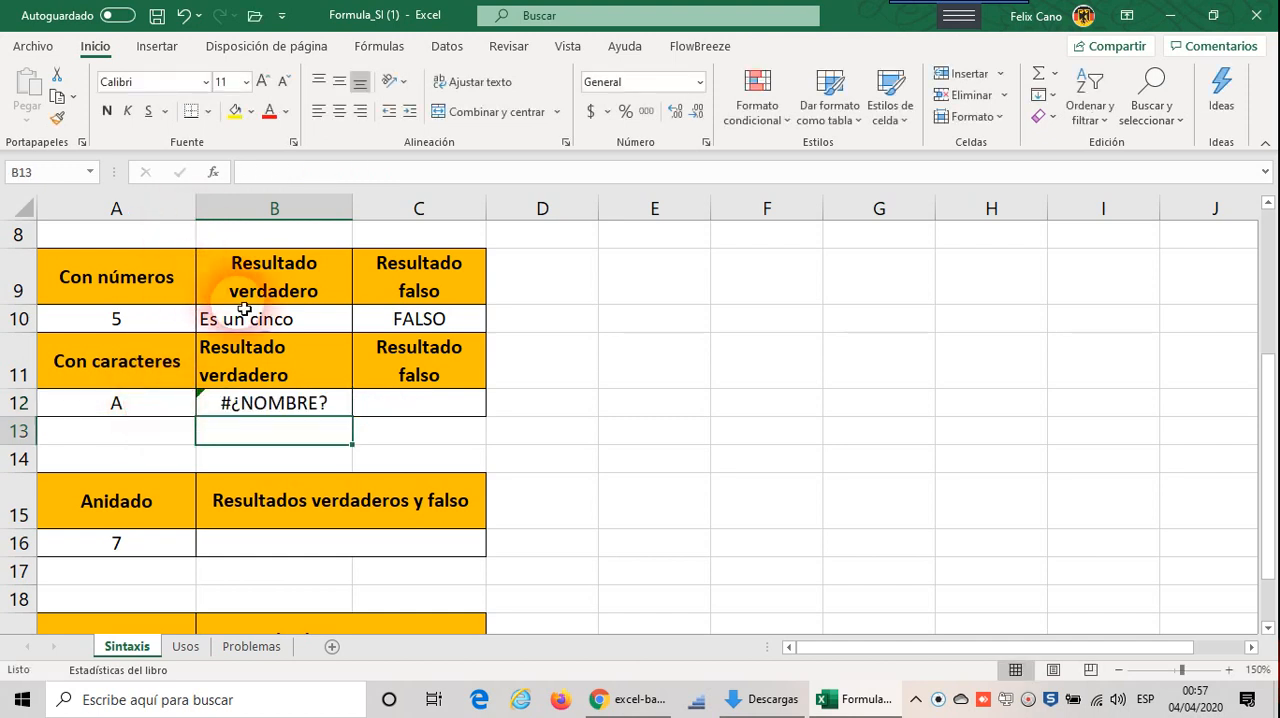
Step: Correct the logical test in the B12 formula by enclosing B in quotation marks, giving A12<>"B"
{"action": "double_click", "coordinate": [272, 408]}
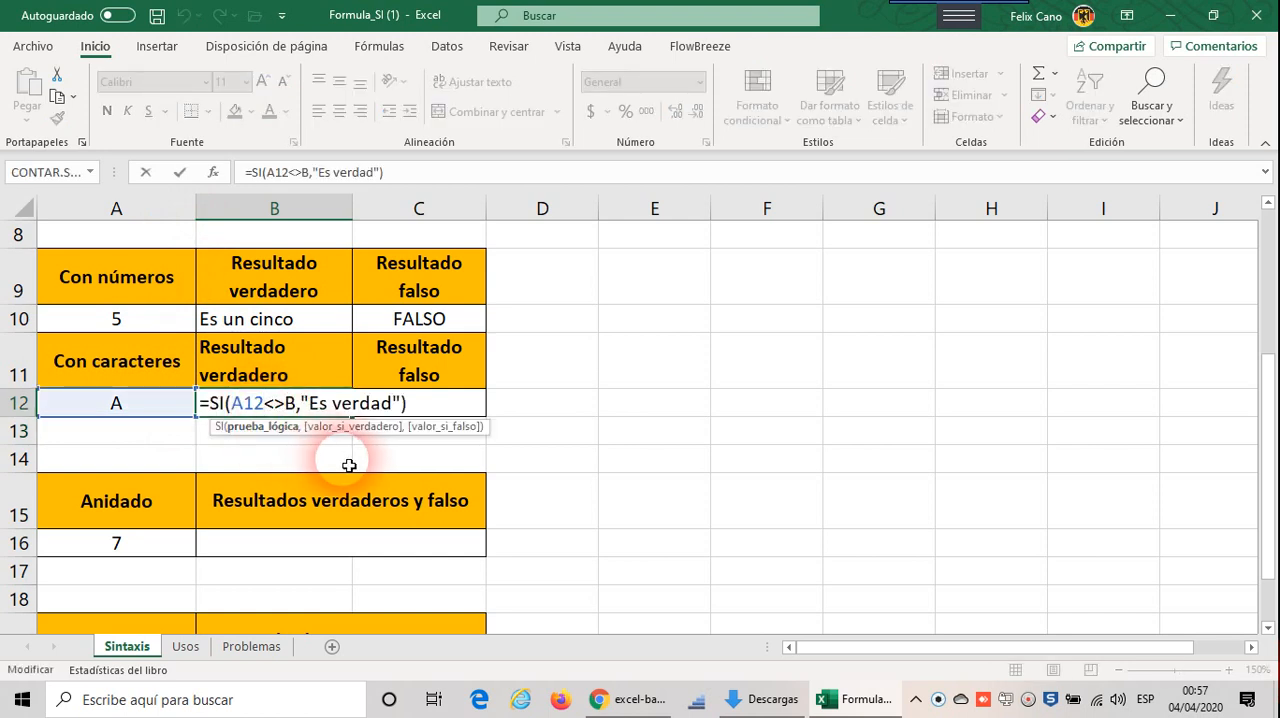
{"action": "left_click", "coordinate": [287, 405]}
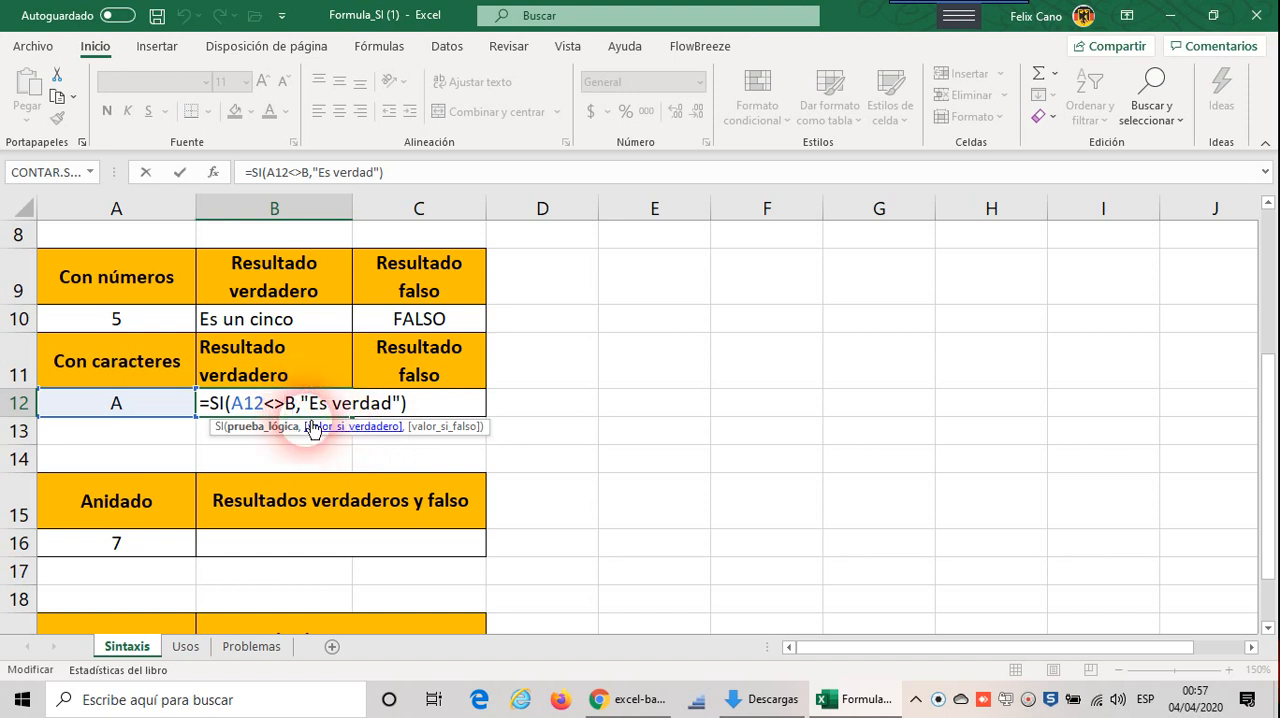
{"action": "type", "text": "\""}
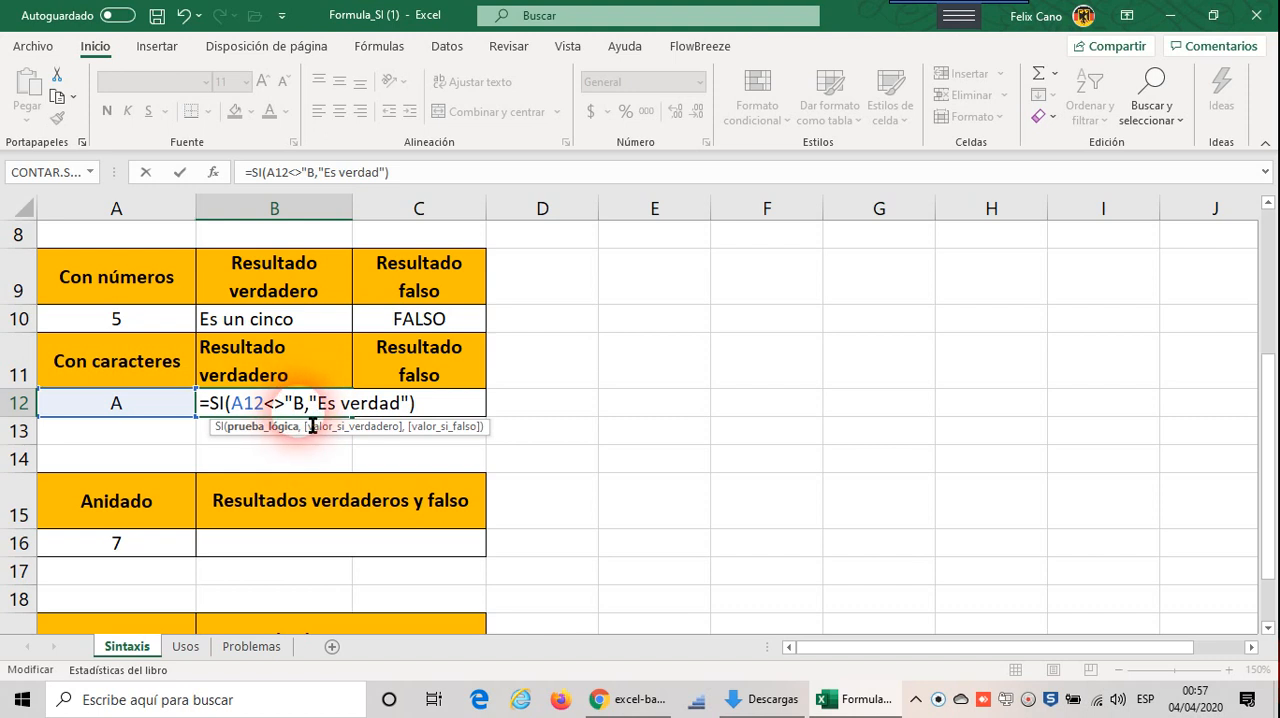
{"action": "key", "text": "Right"}
{"action": "type", "text": "\""}
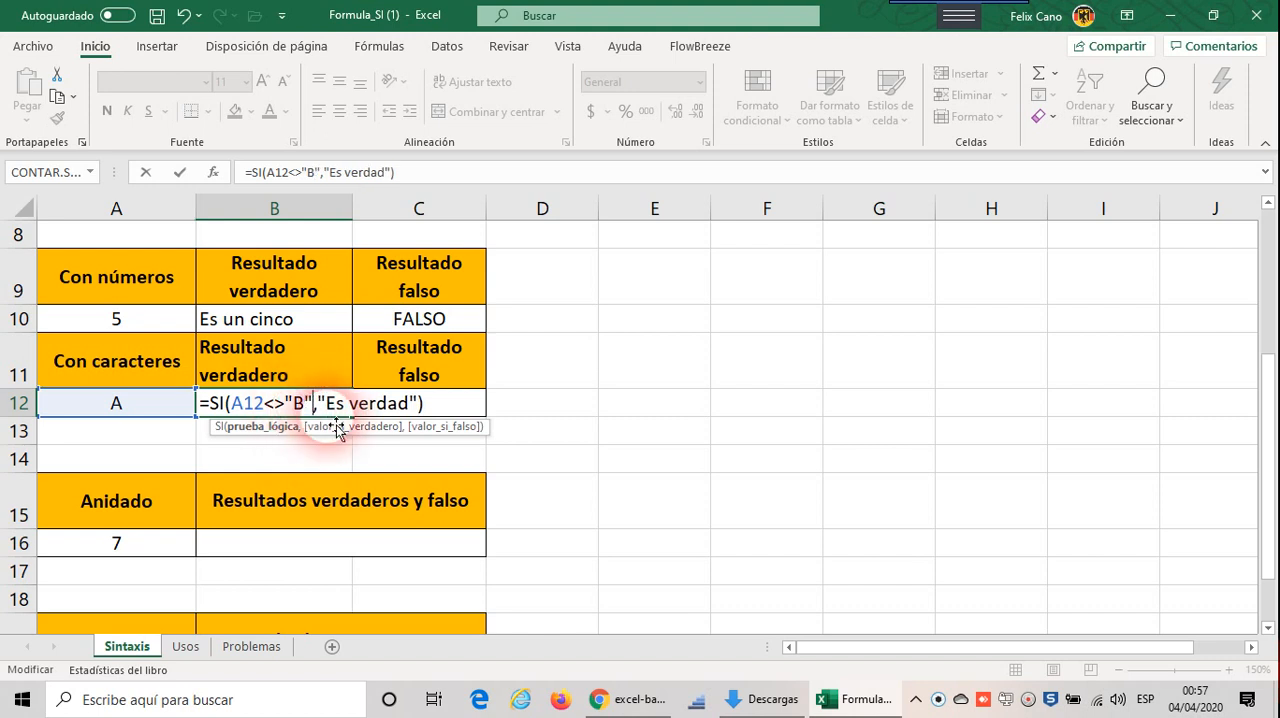
{"action": "left_click", "coordinate": [447, 414]}
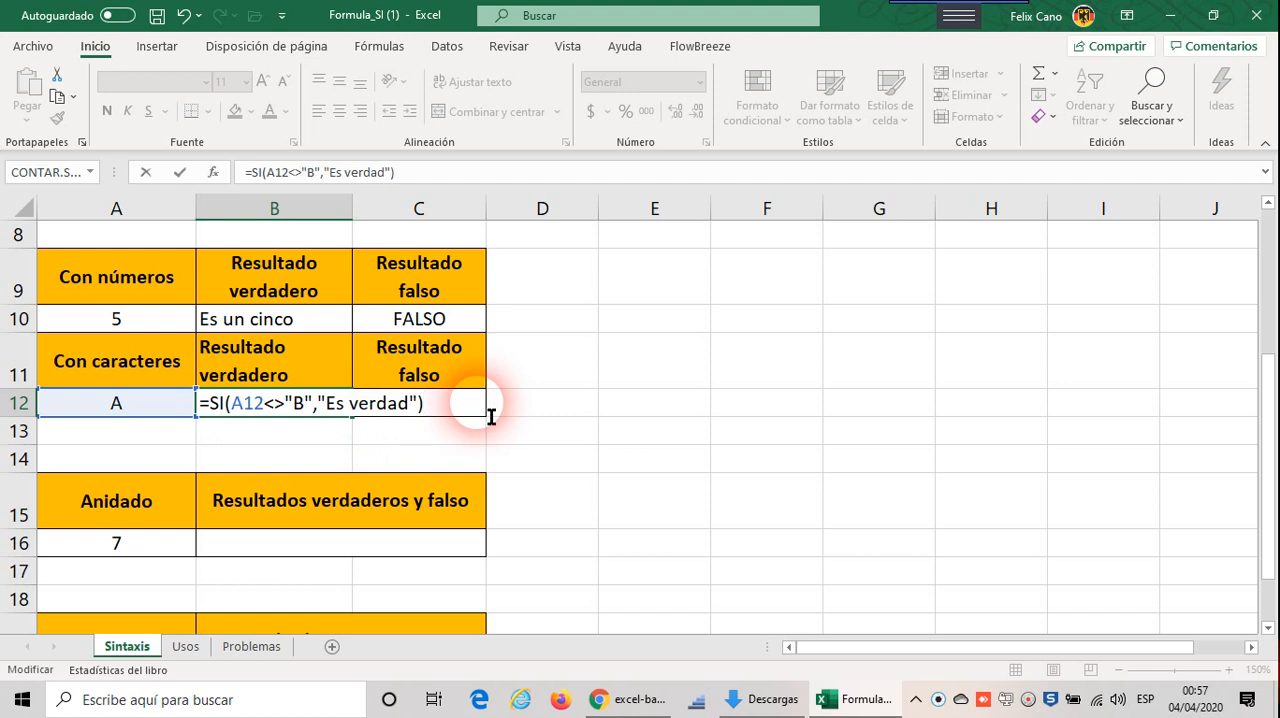
{"action": "key", "text": "Return"}
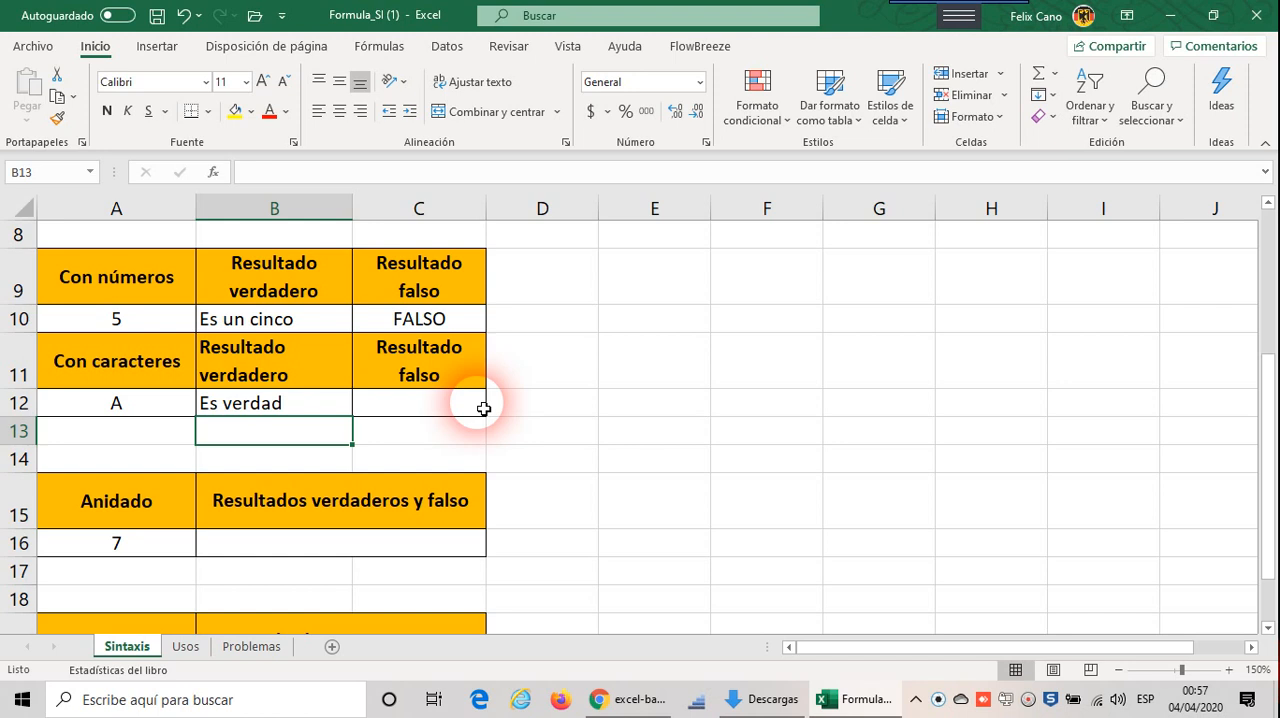
Step: Start an SI formula in cell C12 with the logical test A12="F"
{"action": "left_click", "coordinate": [483, 408]}
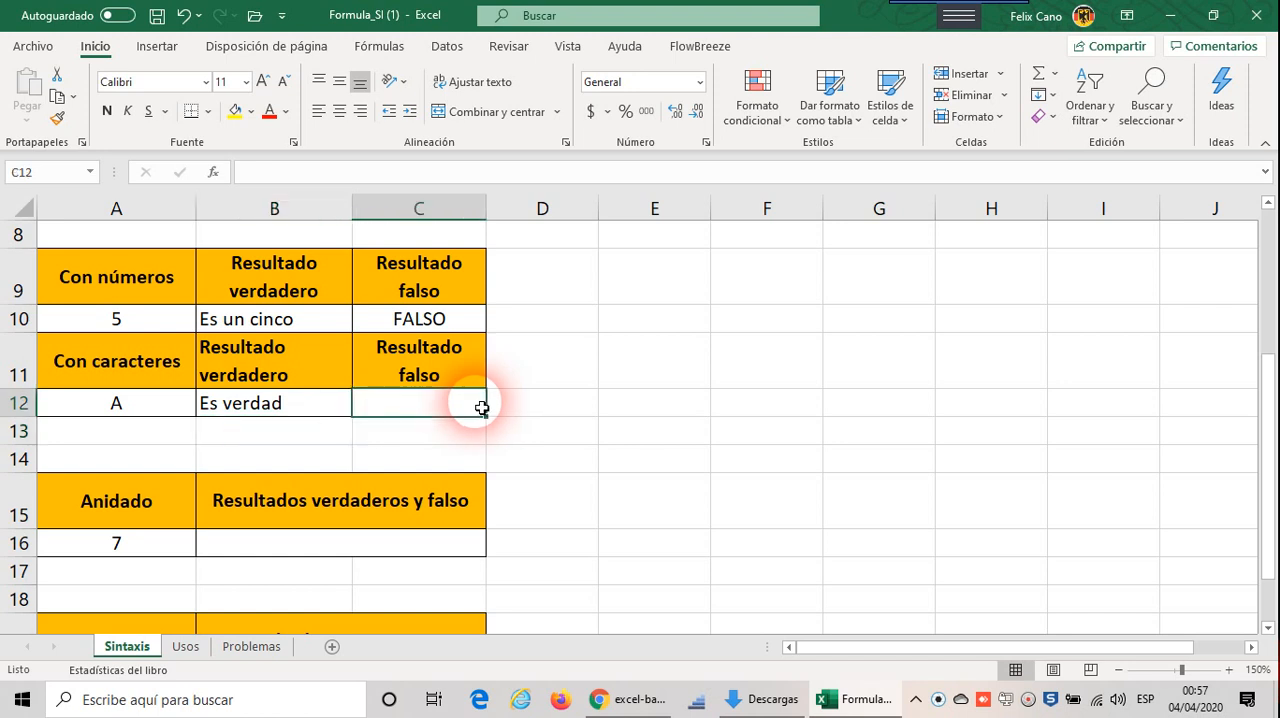
{"action": "type", "text": "="}
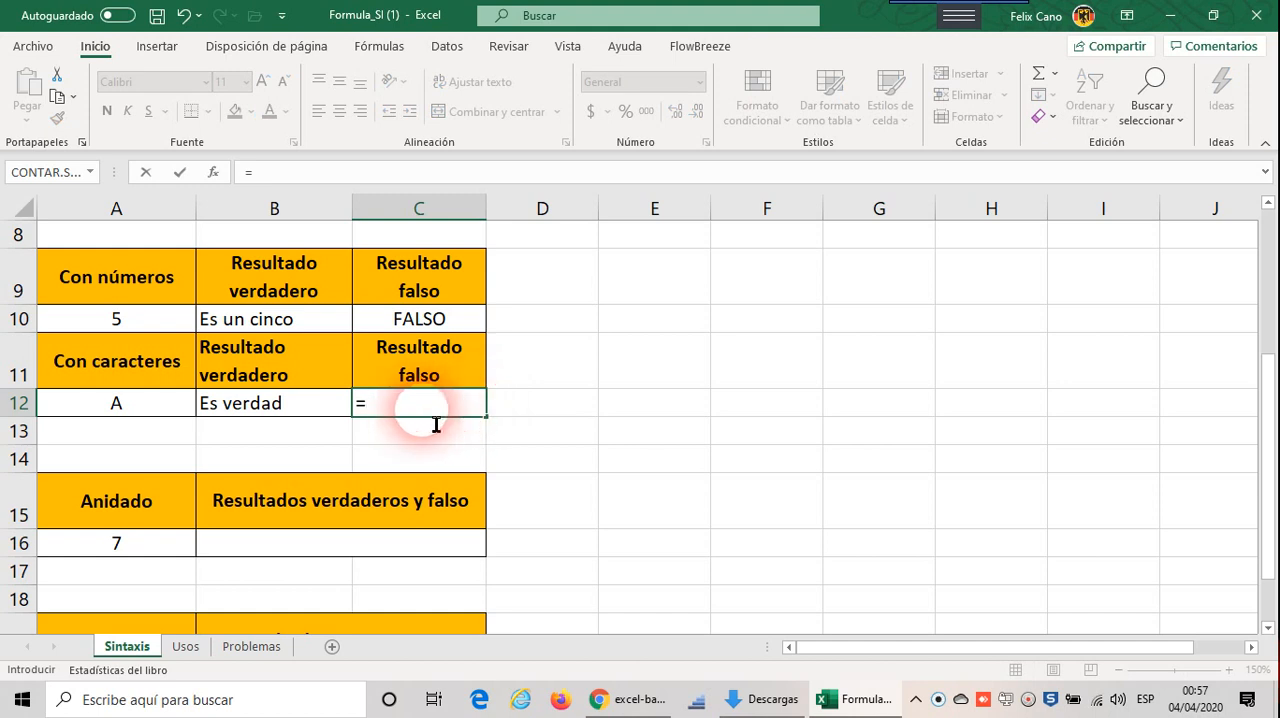
{"action": "type", "text": "si("}
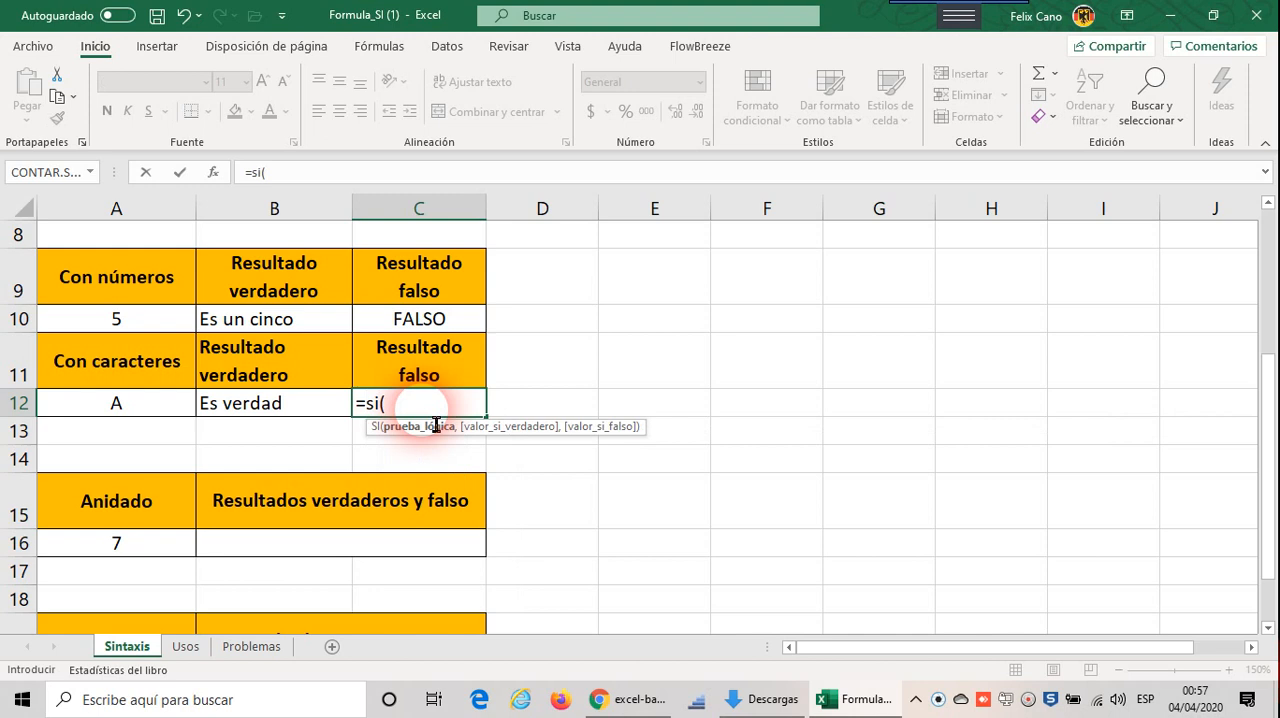
{"action": "left_click", "coordinate": [121, 402]}
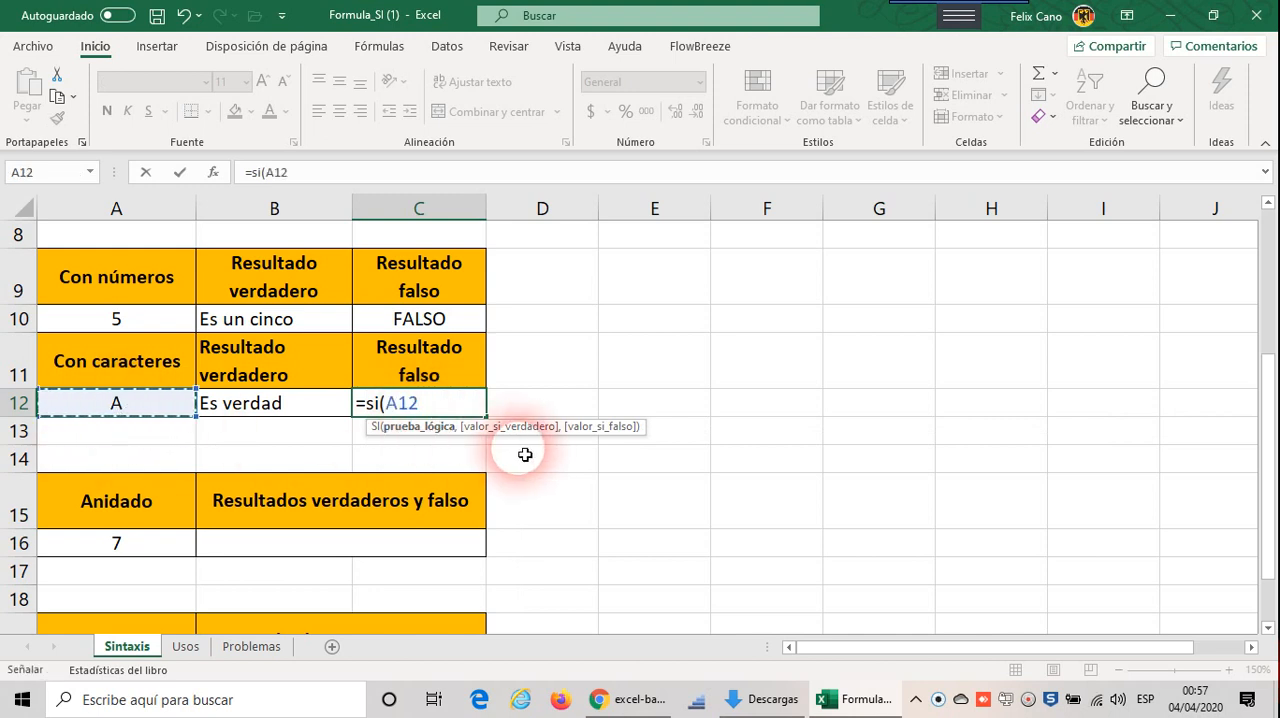
{"action": "type", "text": "=\""}
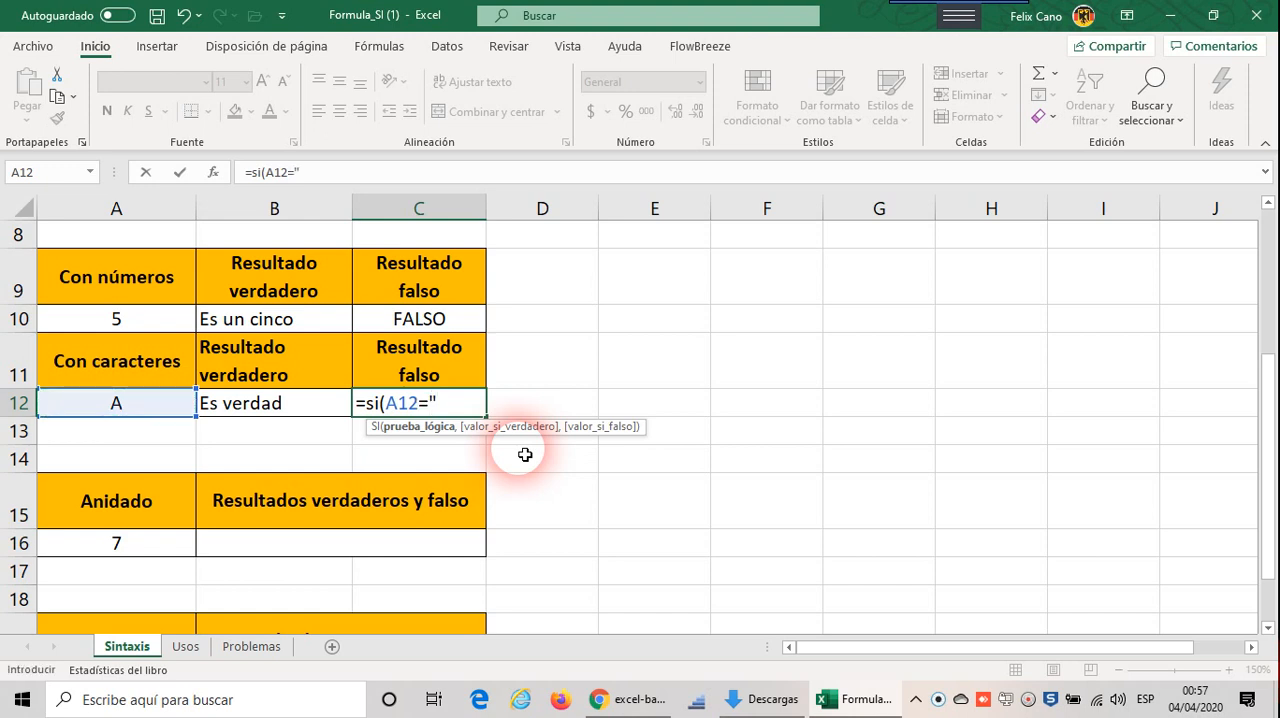
{"action": "type", "text": "F"}
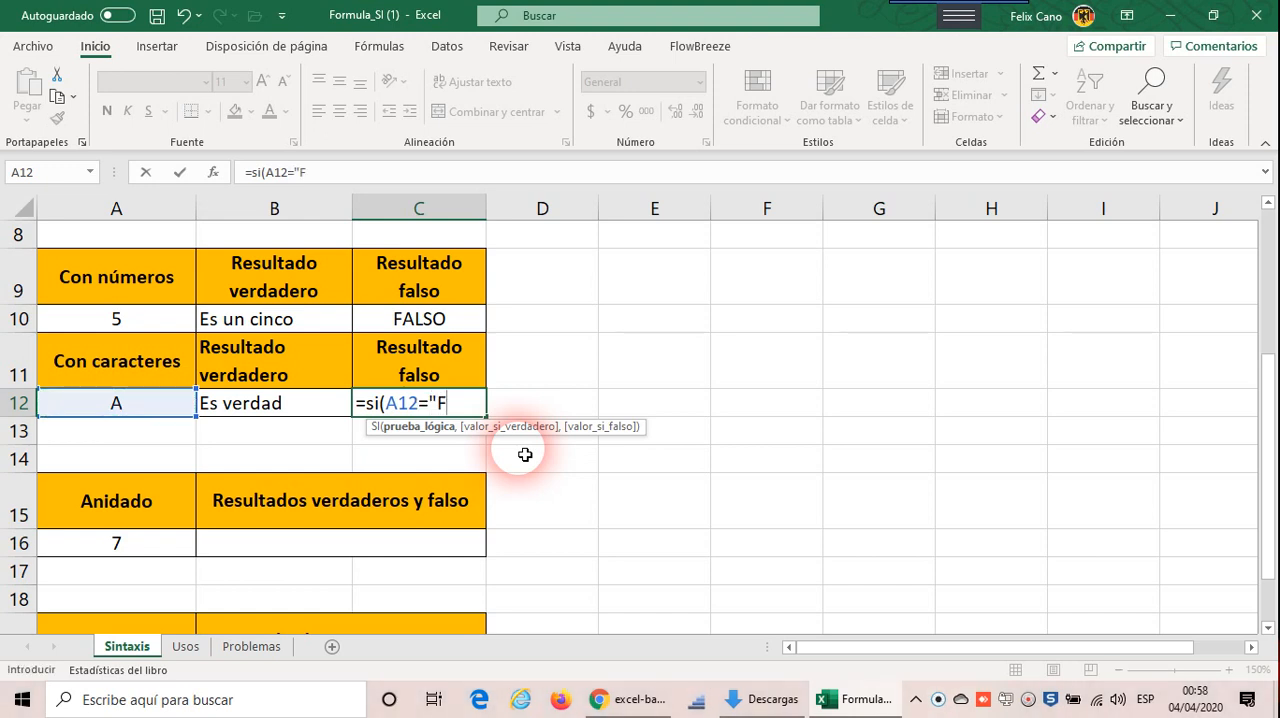
{"action": "type", "text": "\","}
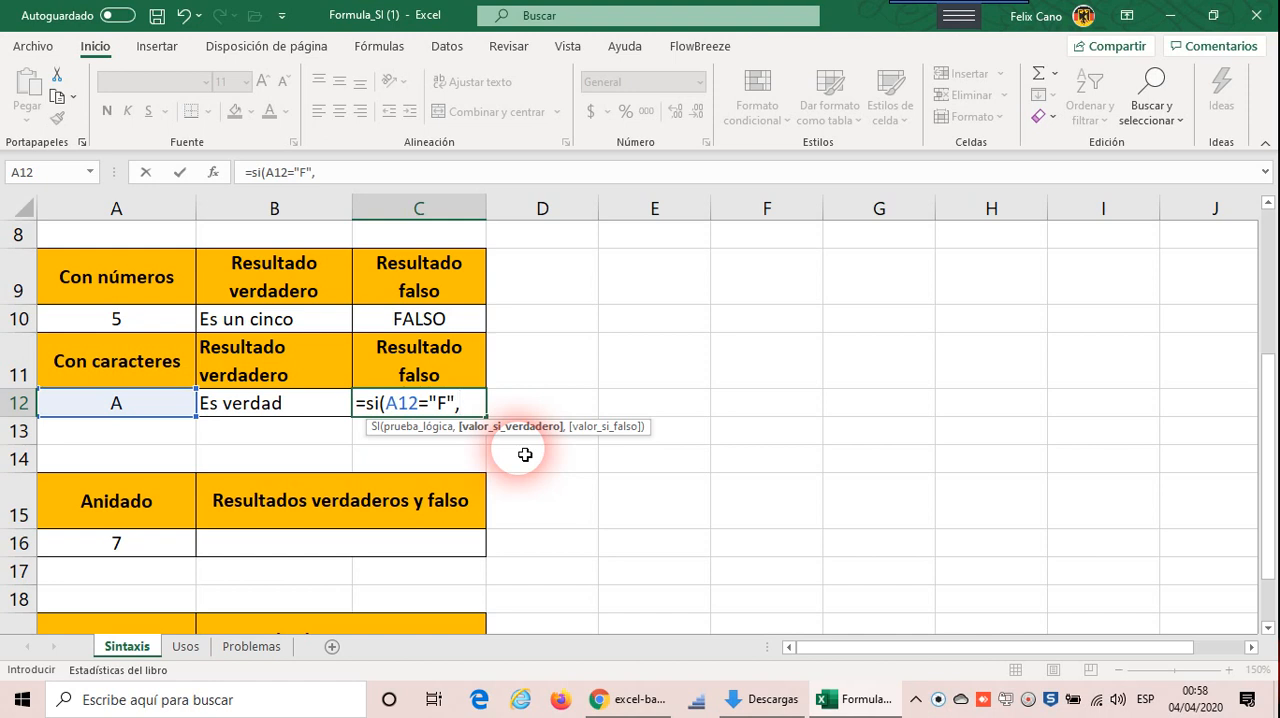
{"action": "type", "text": "\"Es una F\""}
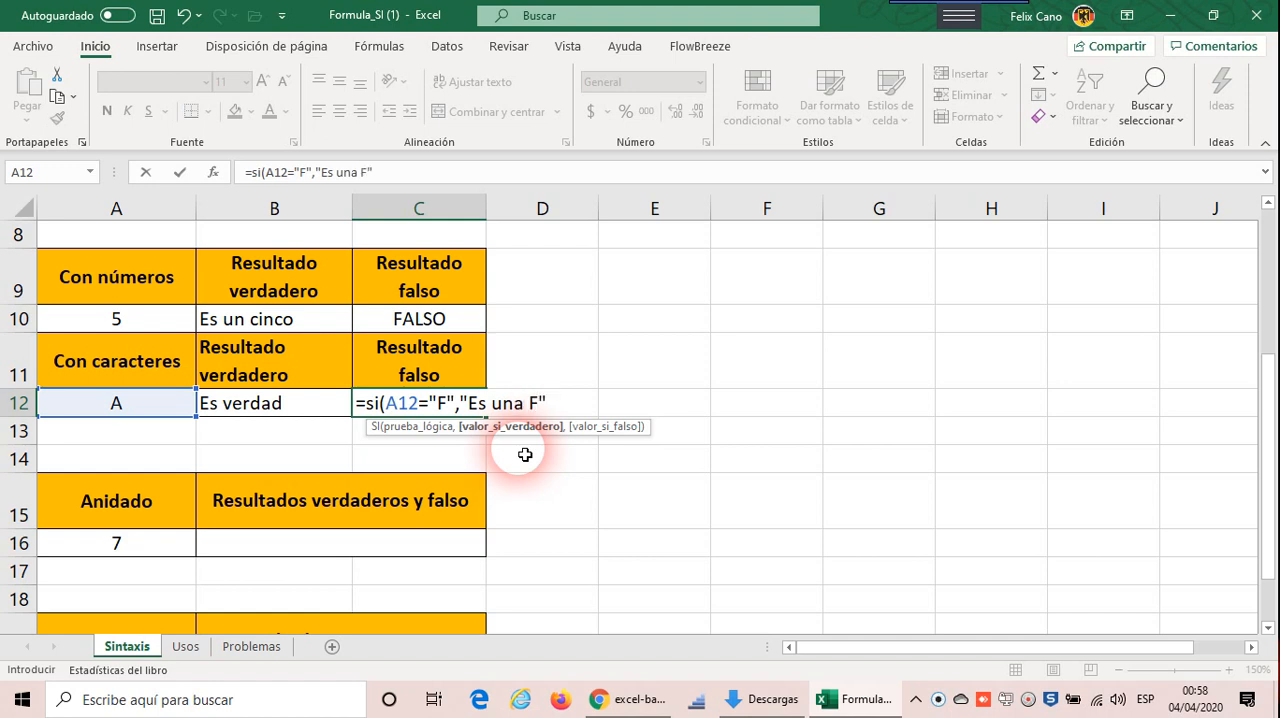
{"action": "type", "text": ")"}
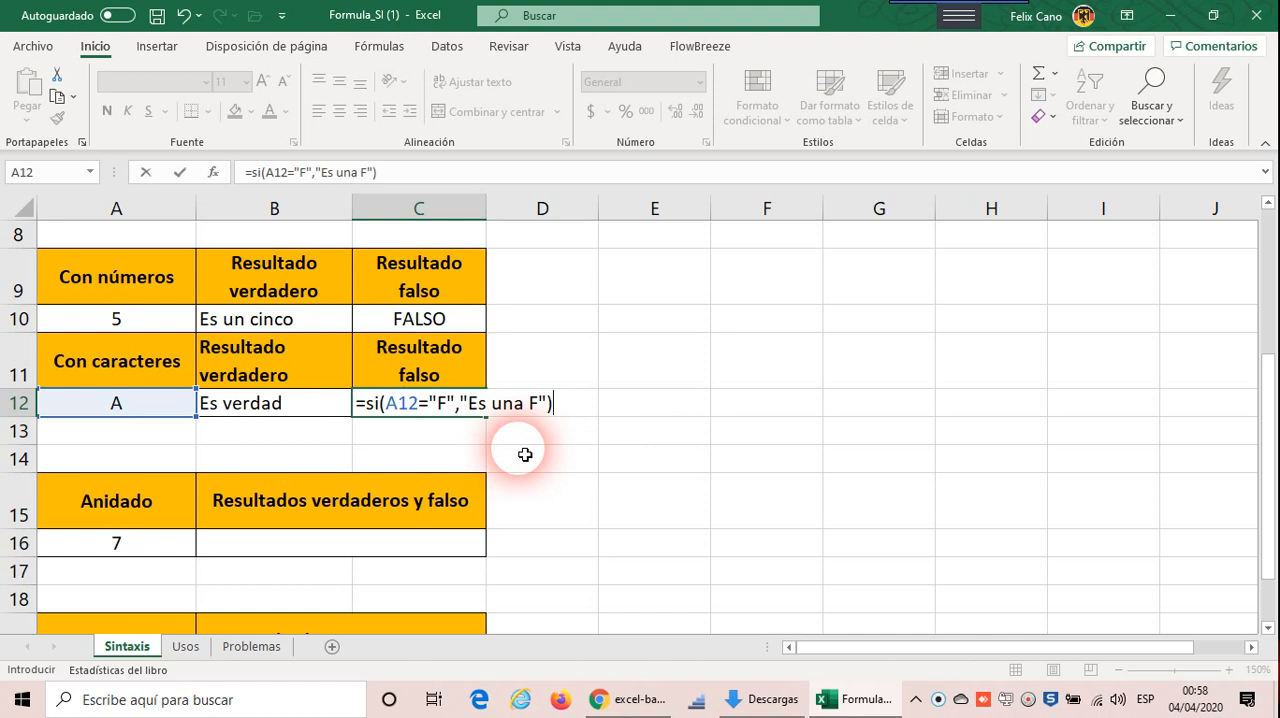
Step: Complete the SI formula in C12 with "Es una F" as its true value
{"action": "key", "text": "Return"}
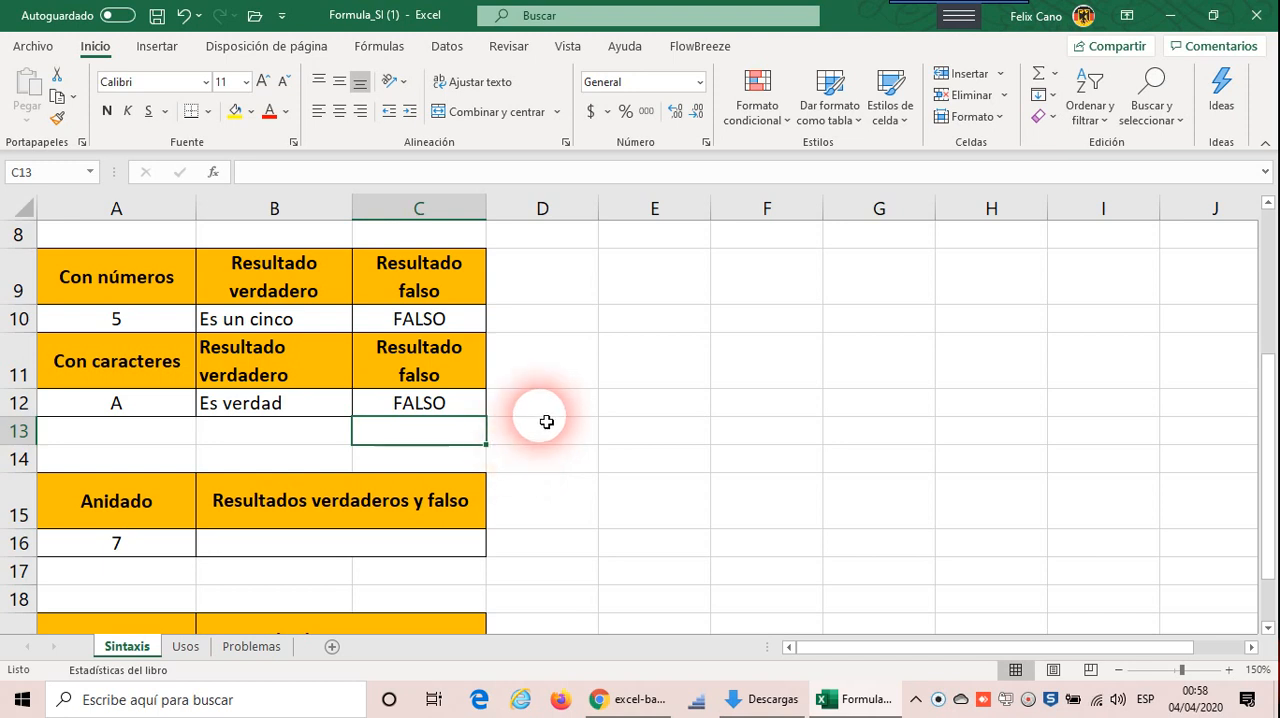
Step: Review the SI formulas in cells B10 and B12, comparing how numbers and characters are written in the logical test
{"action": "left_click", "coordinate": [283, 329]}
{"action": "double_click", "coordinate": [283, 329]}
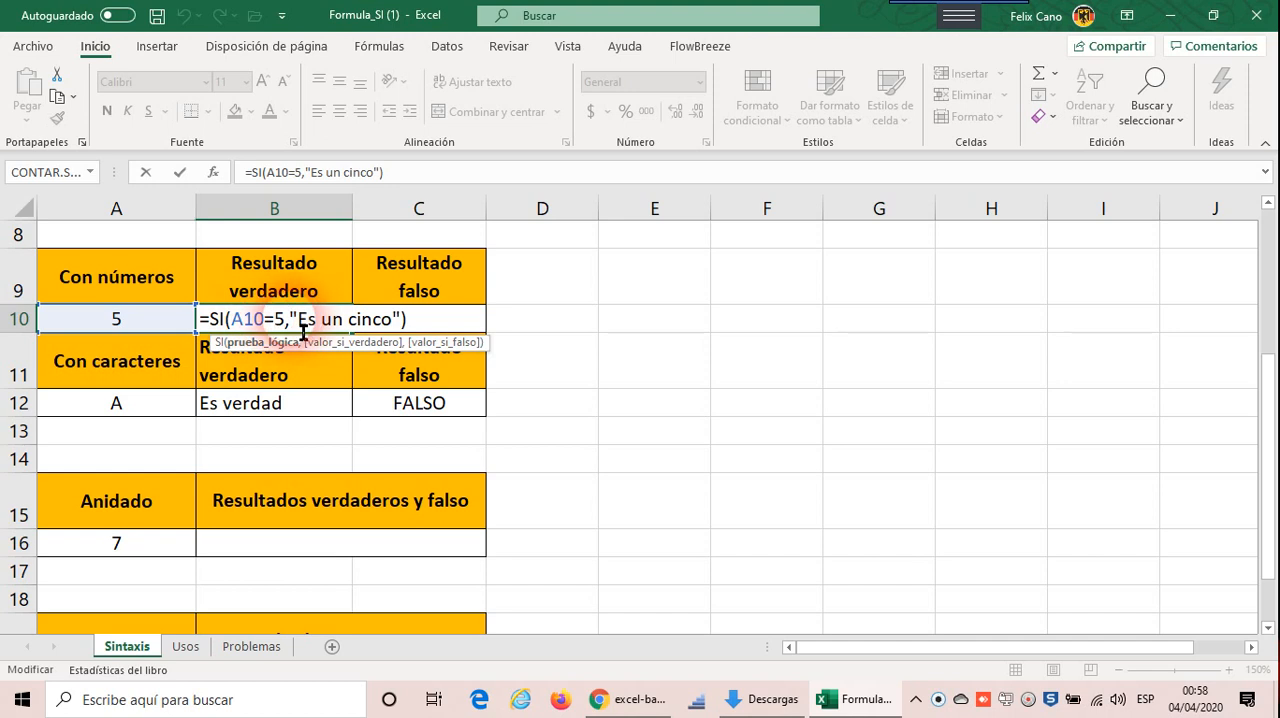
{"action": "key", "text": "ctrl+Return"}
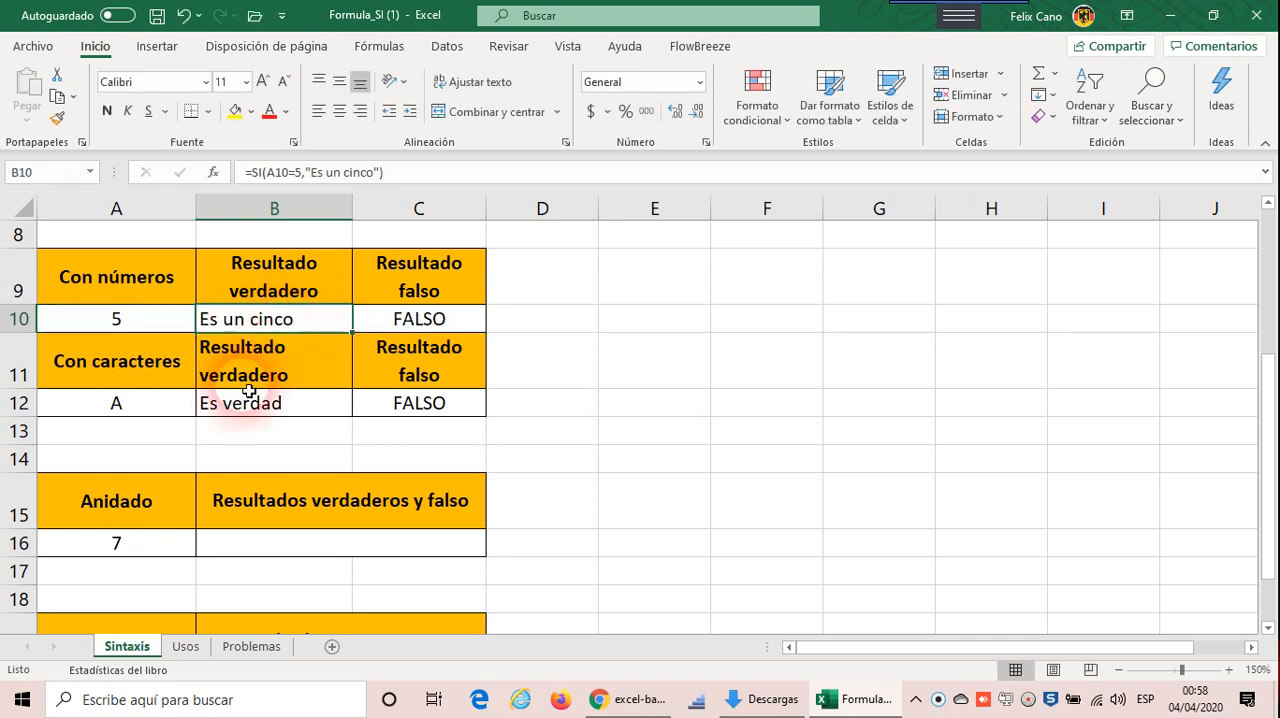
{"action": "double_click", "coordinate": [280, 405]}
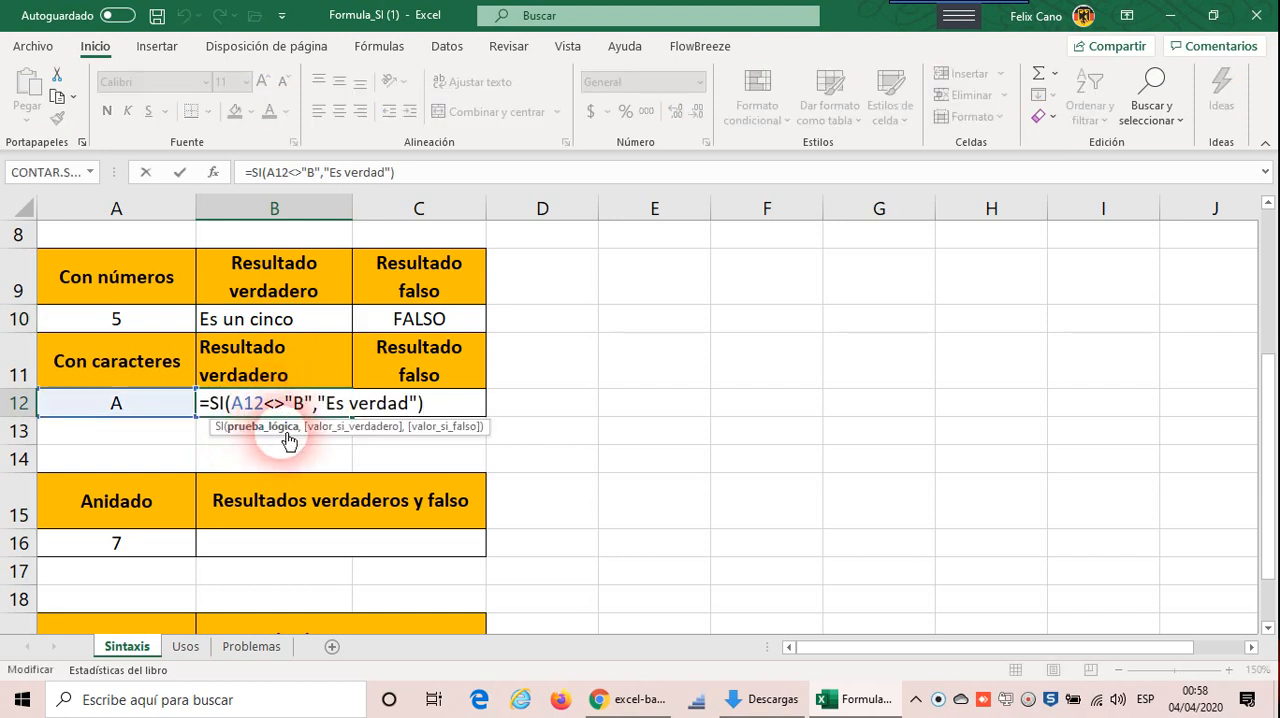
{"action": "left_click", "coordinate": [308, 410]}
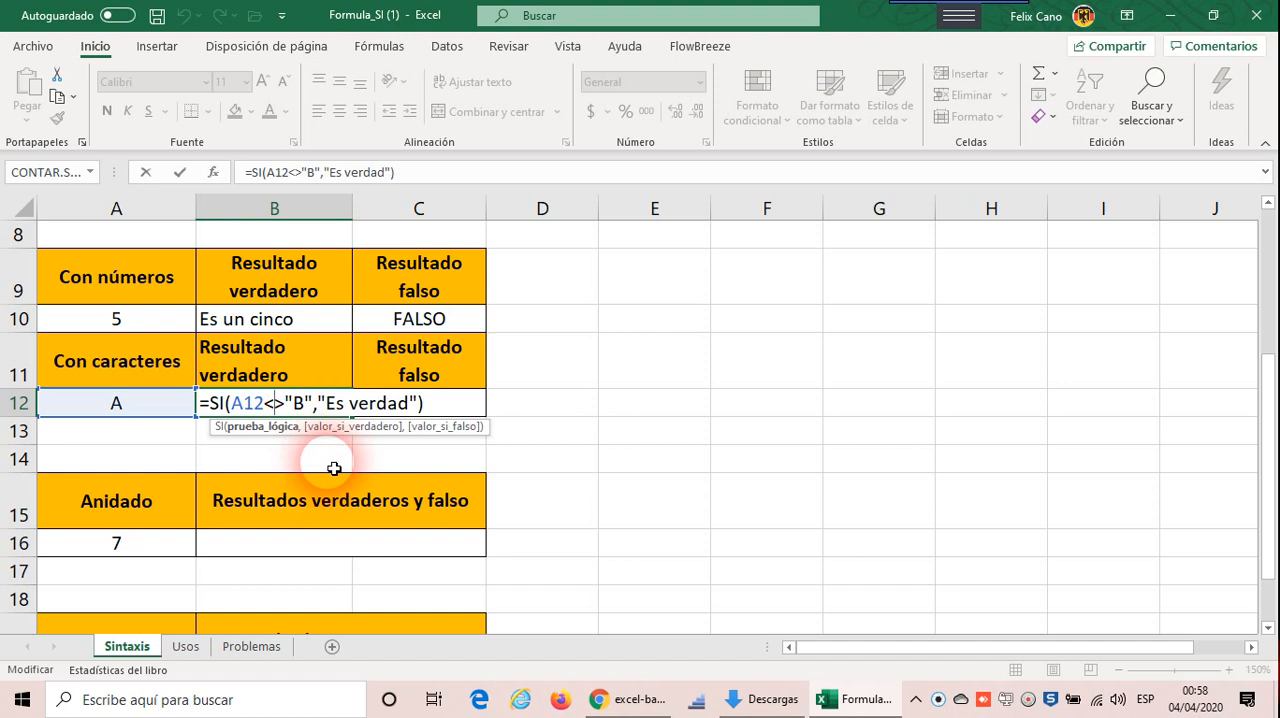
{"action": "key", "text": "ctrl+Return"}
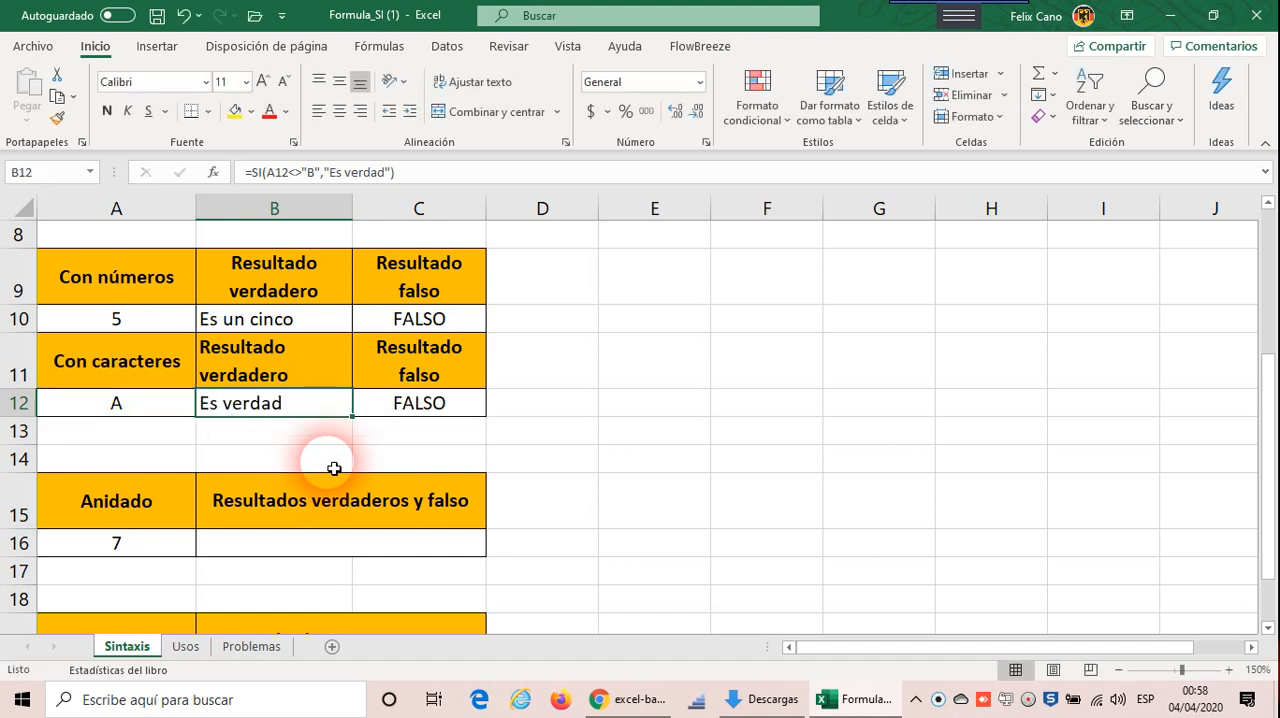
Step: Examine the two Anidado exercises in rows 15 to 20, including the input value in A16 and the empty result cell B16
{"action": "left_click", "coordinate": [1266, 628]}
{"action": "left_click", "coordinate": [1266, 628]}
{"action": "left_click", "coordinate": [1266, 628]}
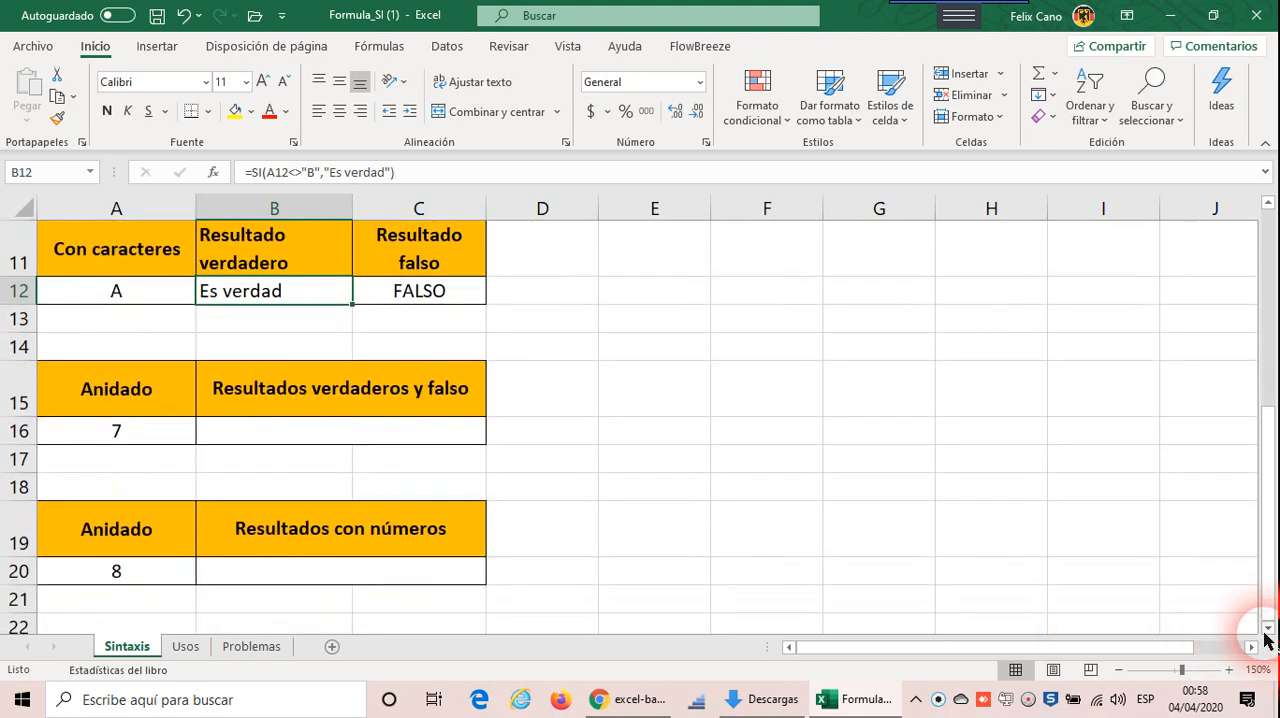
{"action": "left_click", "coordinate": [1266, 628]}
{"action": "left_click", "coordinate": [1266, 628]}
{"action": "left_click", "coordinate": [1266, 628]}
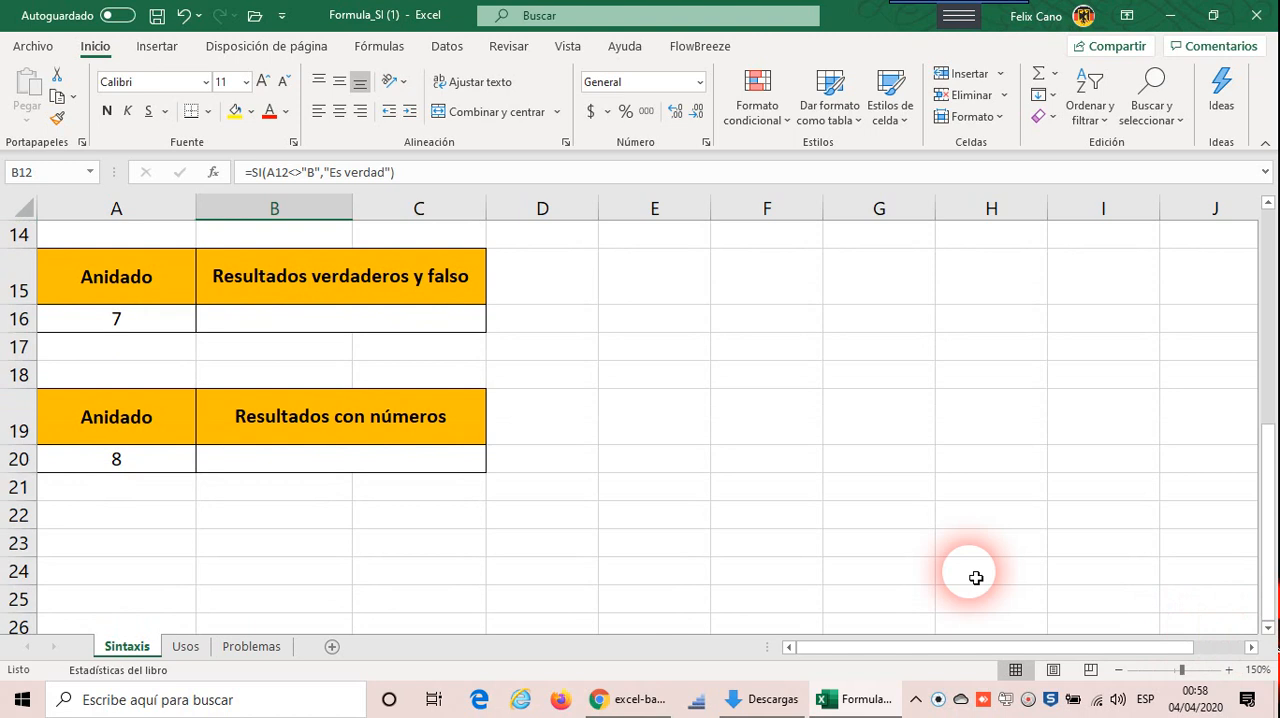
{"action": "left_click", "coordinate": [364, 326]}
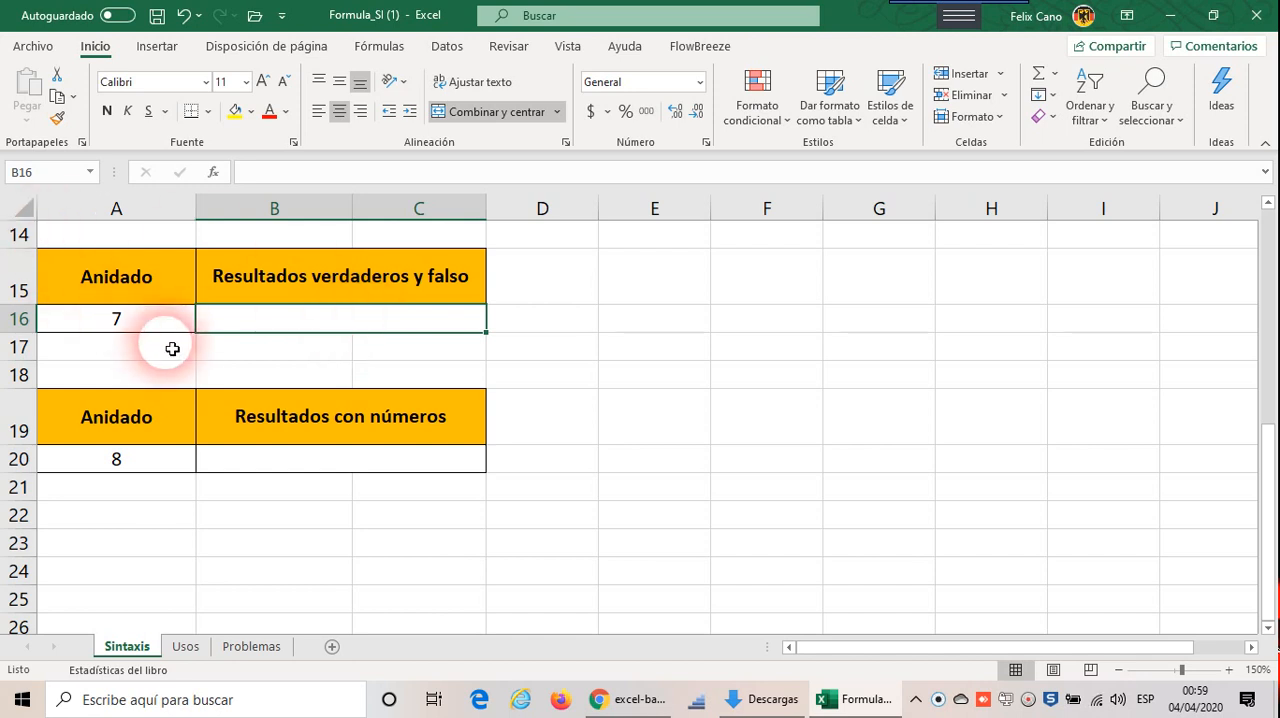
{"action": "left_click", "coordinate": [166, 315]}
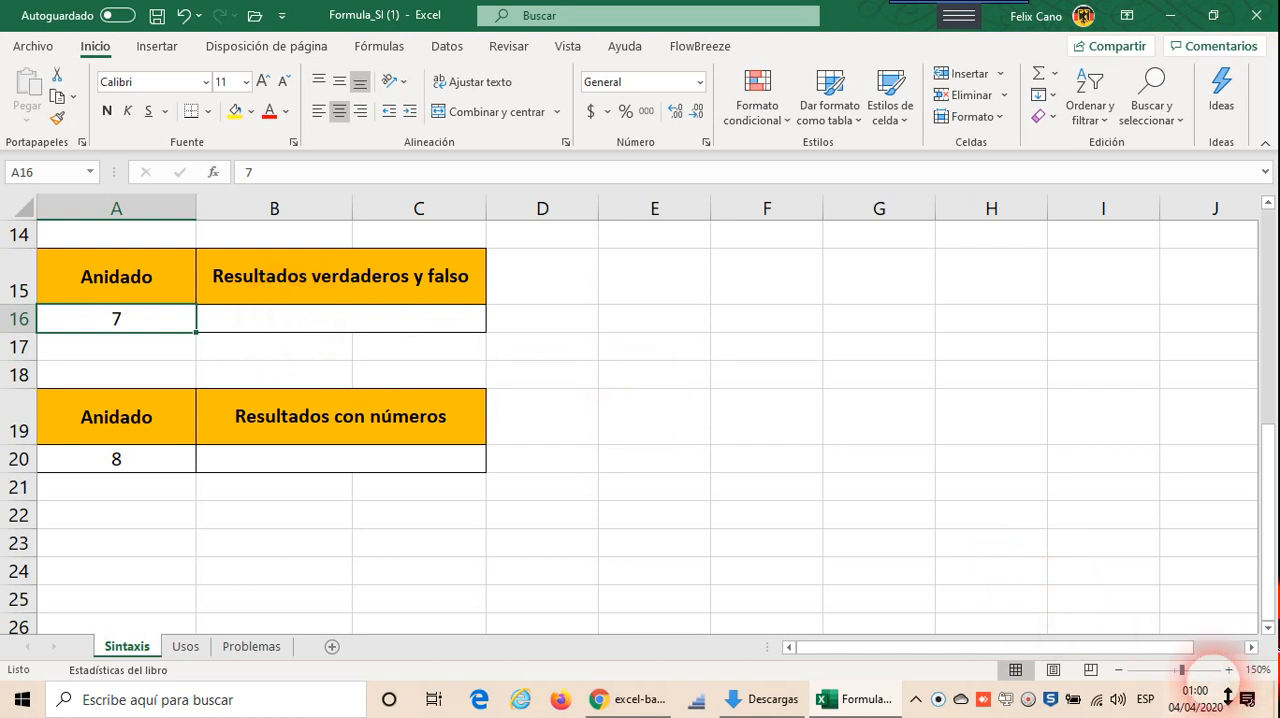
Step: Enlarge the sheet view to 212%, keeping both Anidado tables in sight
{"action": "left_click", "coordinate": [1228, 670]}
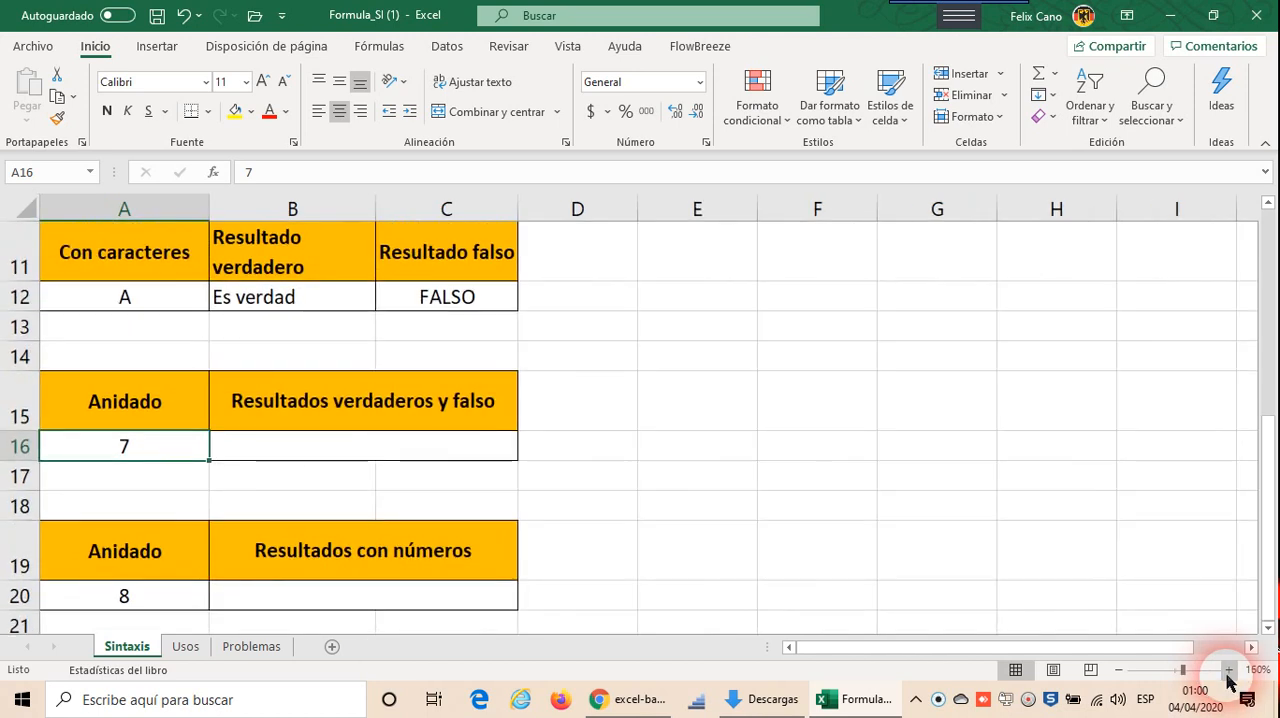
{"action": "left_click", "coordinate": [1228, 670]}
{"action": "left_click", "coordinate": [1228, 670]}
{"action": "left_click", "coordinate": [1228, 670]}
{"action": "scroll", "coordinate": [1109, 600], "scroll_direction": "down", "scroll_amount": 2}
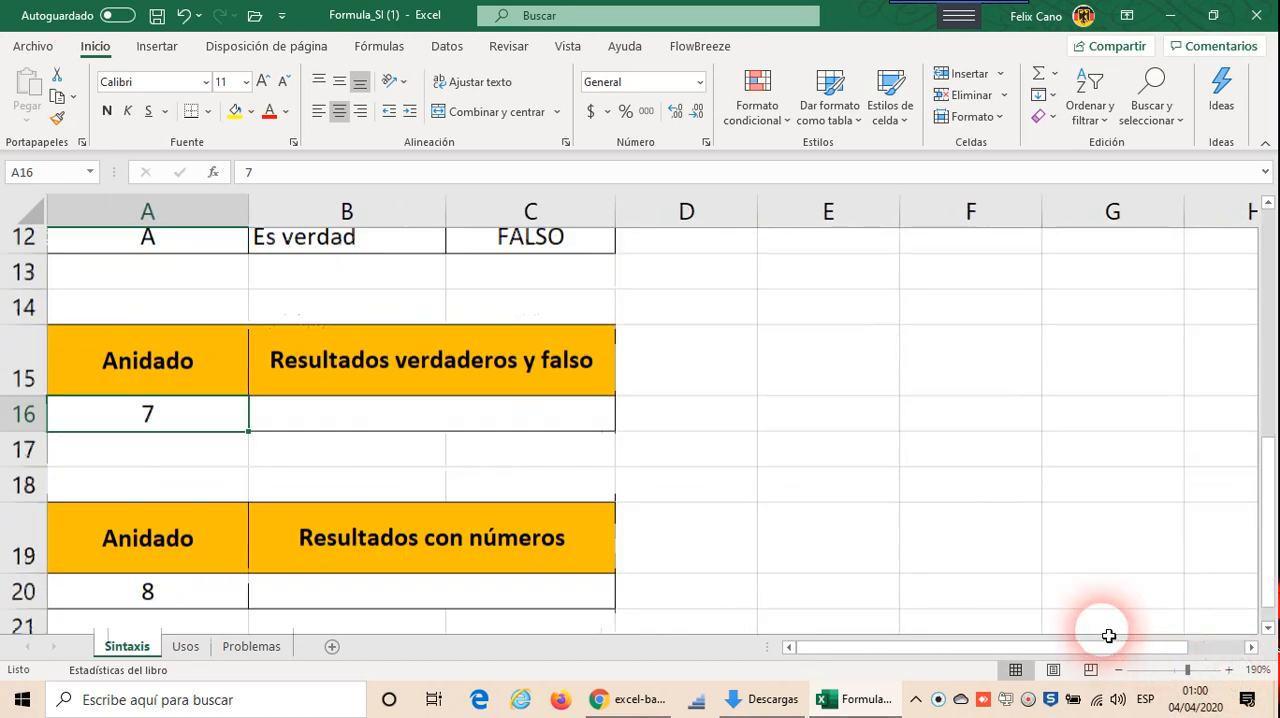
{"action": "scroll", "coordinate": [1109, 636], "scroll_direction": "up", "scroll_amount": 1}
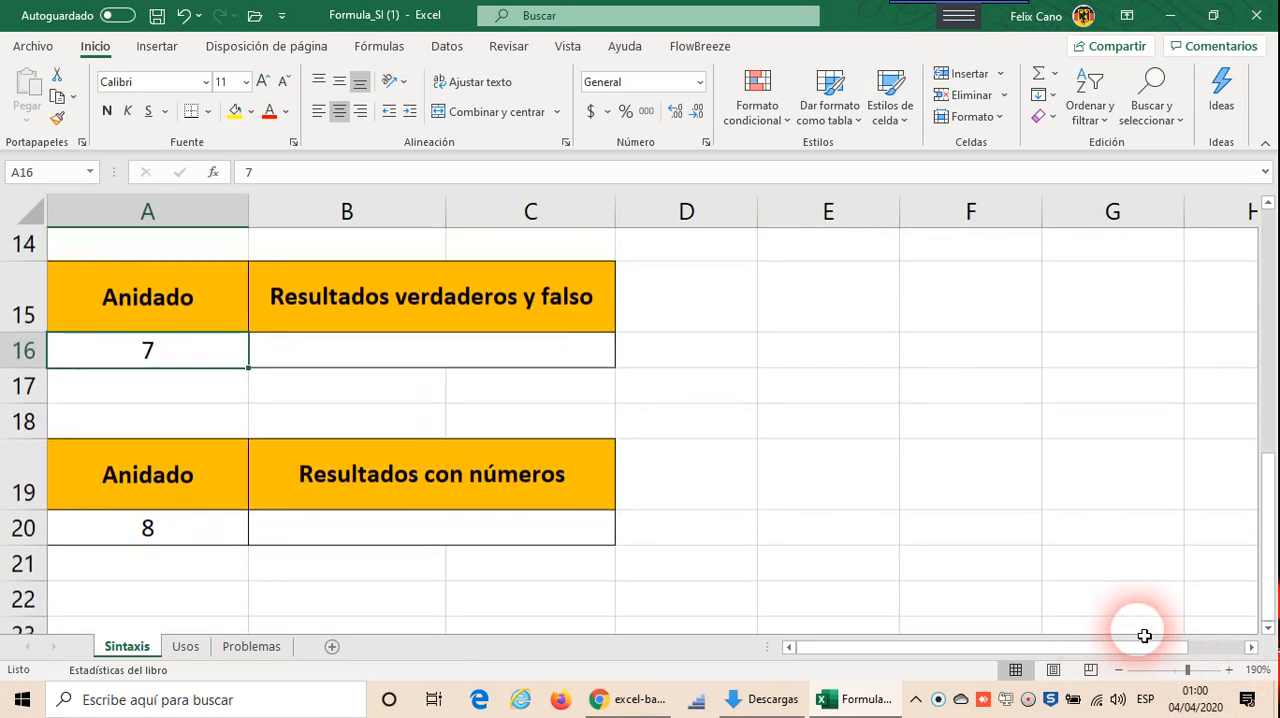
{"action": "left_click", "coordinate": [1230, 670]}
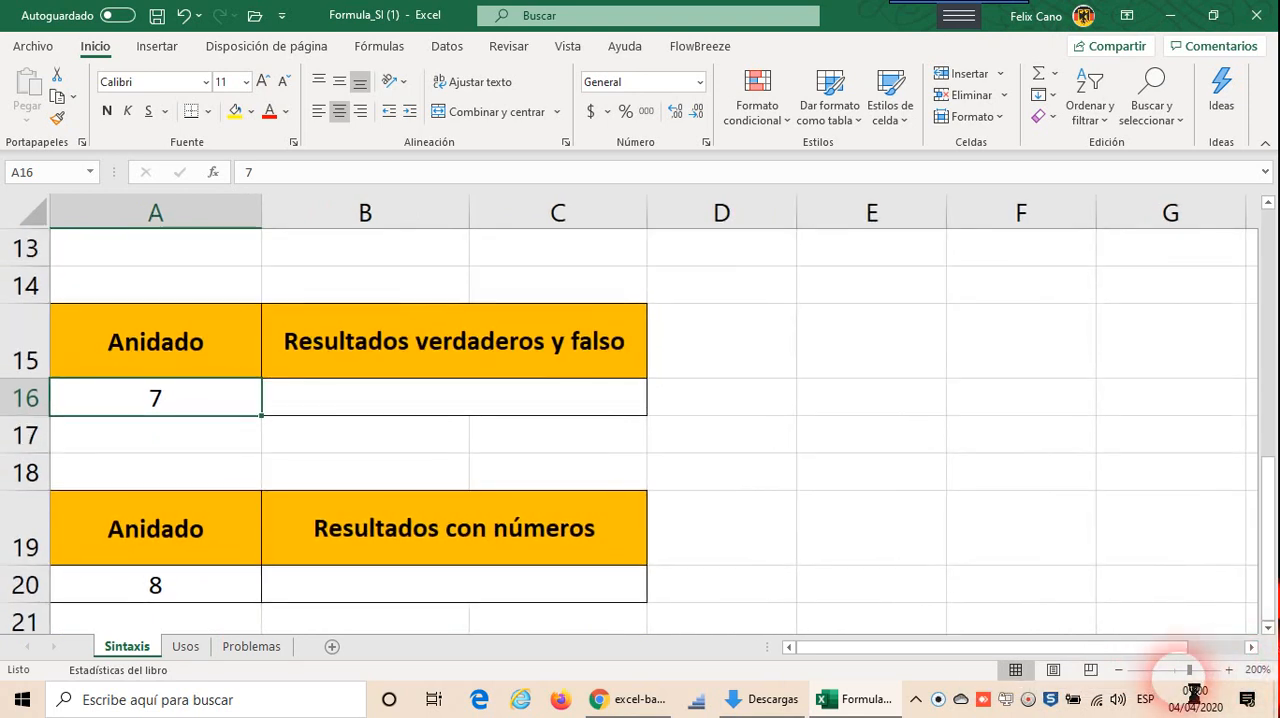
{"action": "left_click", "coordinate": [1188, 671]}
{"action": "mouse_move", "coordinate": [1183, 680]}
{"action": "left_mouse_down"}
{"action": "mouse_move", "coordinate": [1172, 680]}
{"action": "mouse_move", "coordinate": [1208, 680]}
{"action": "left_mouse_up"}
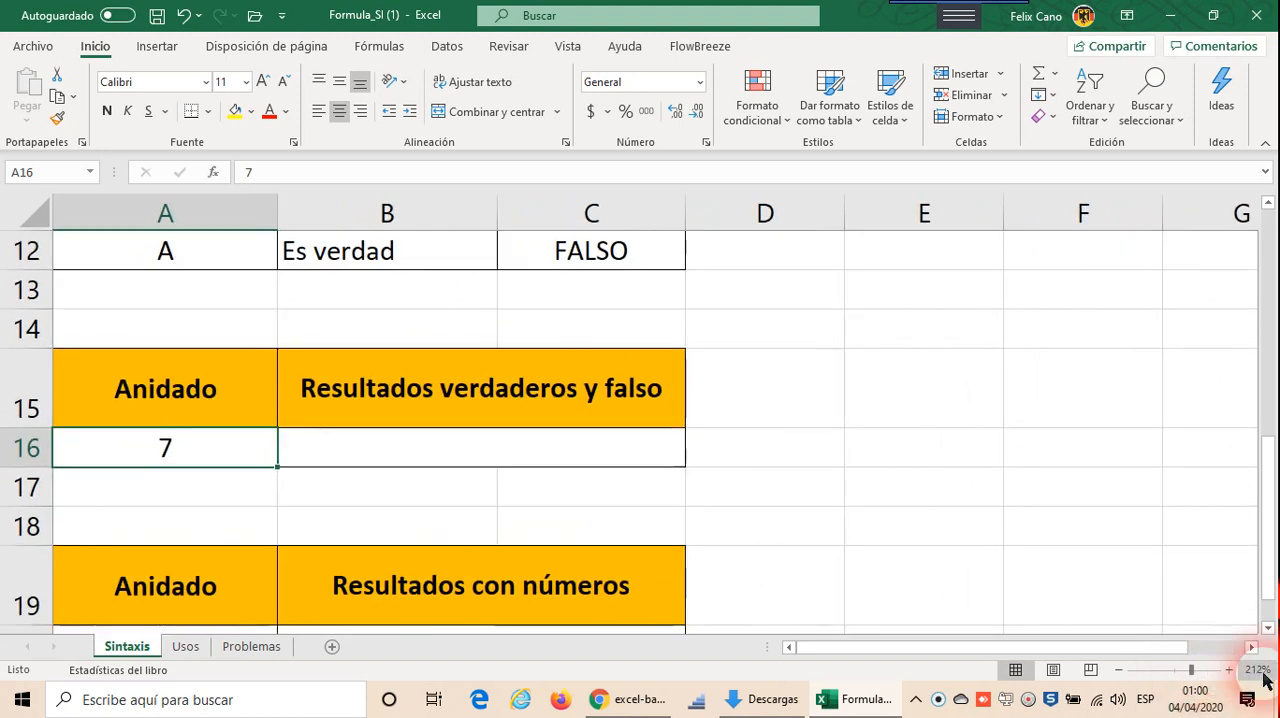
{"action": "left_click", "coordinate": [1267, 630]}
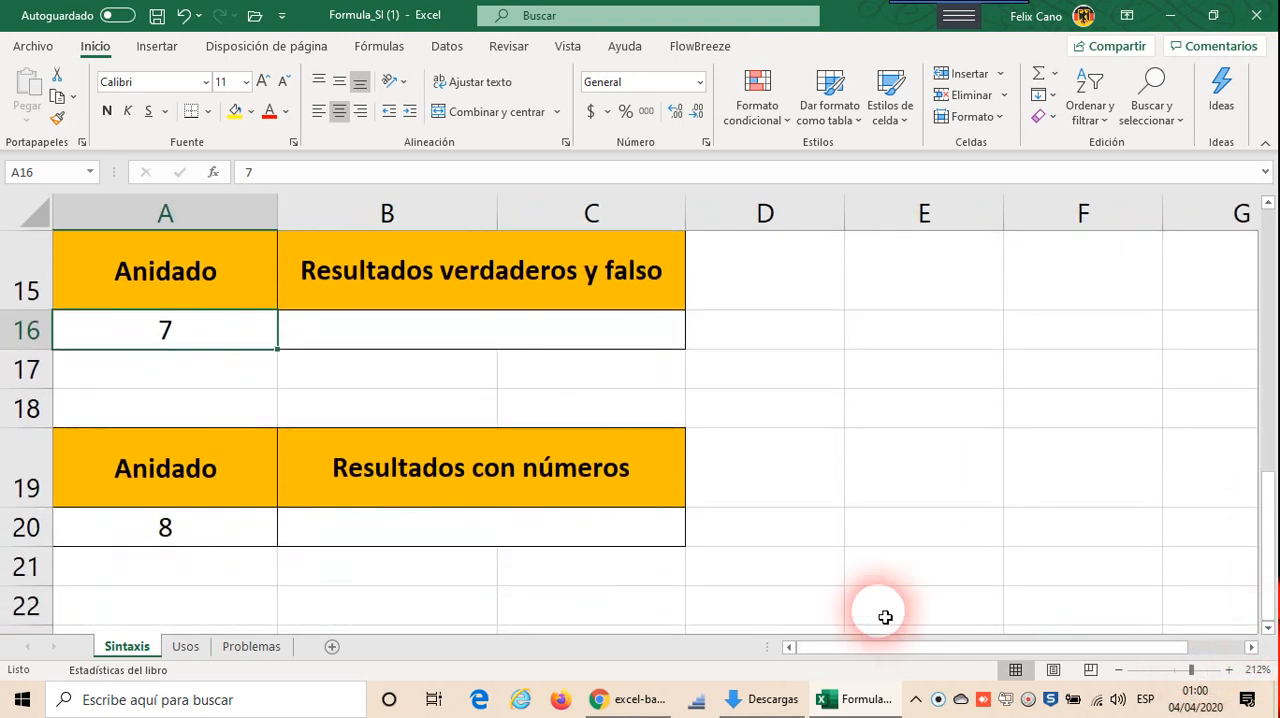
Step: Start an SI formula in merged cell B16 with the logical test A16=7
{"action": "left_click", "coordinate": [542, 336]}
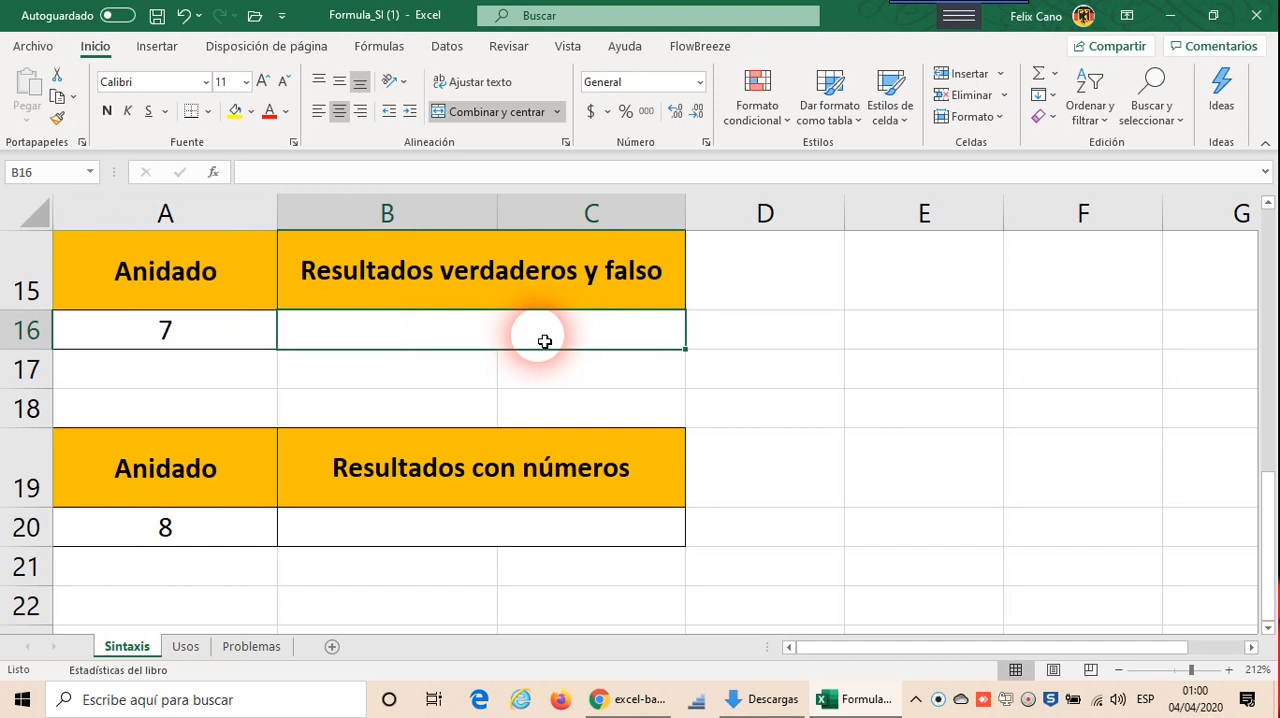
{"action": "type", "text": "="}
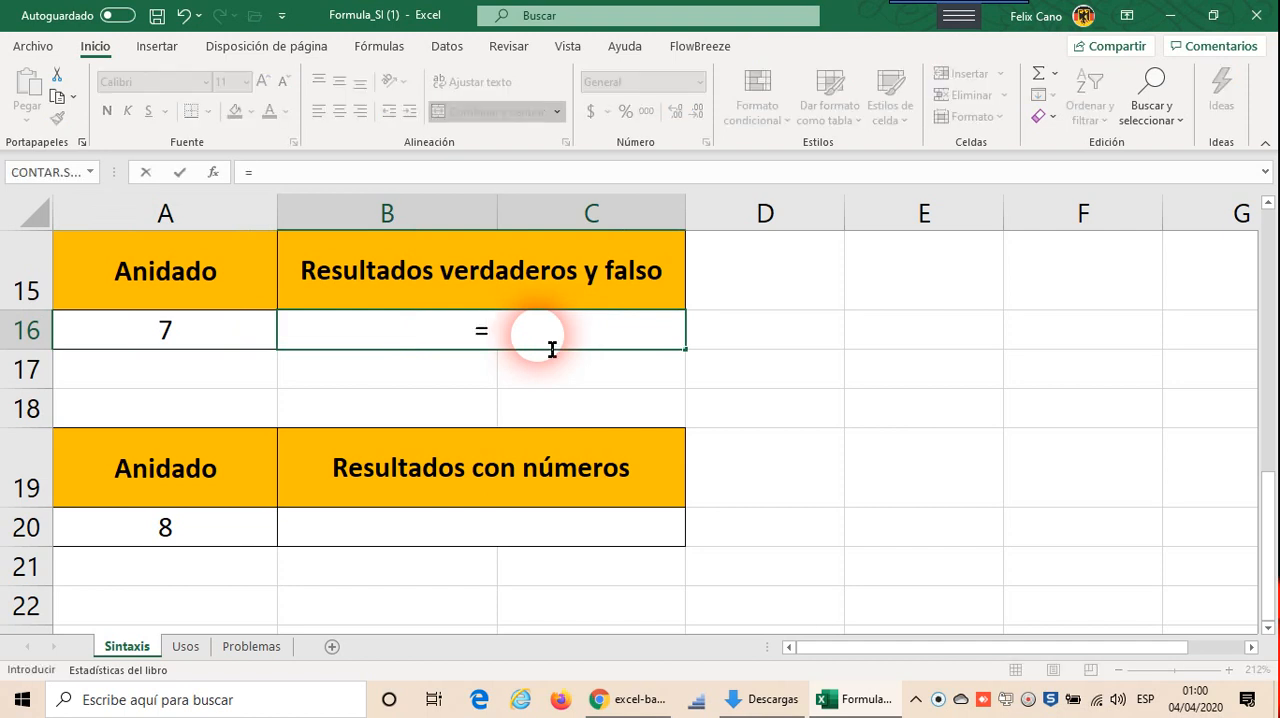
{"action": "type", "text": "si("}
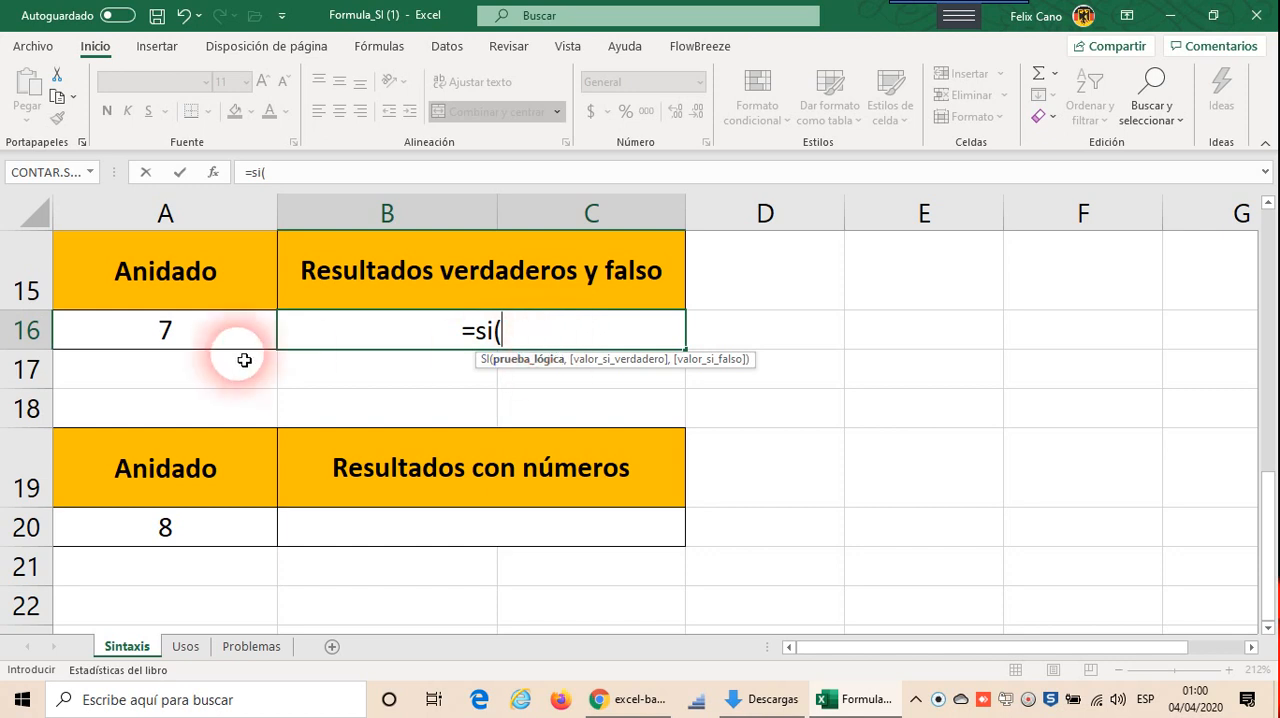
{"action": "left_click", "coordinate": [213, 327]}
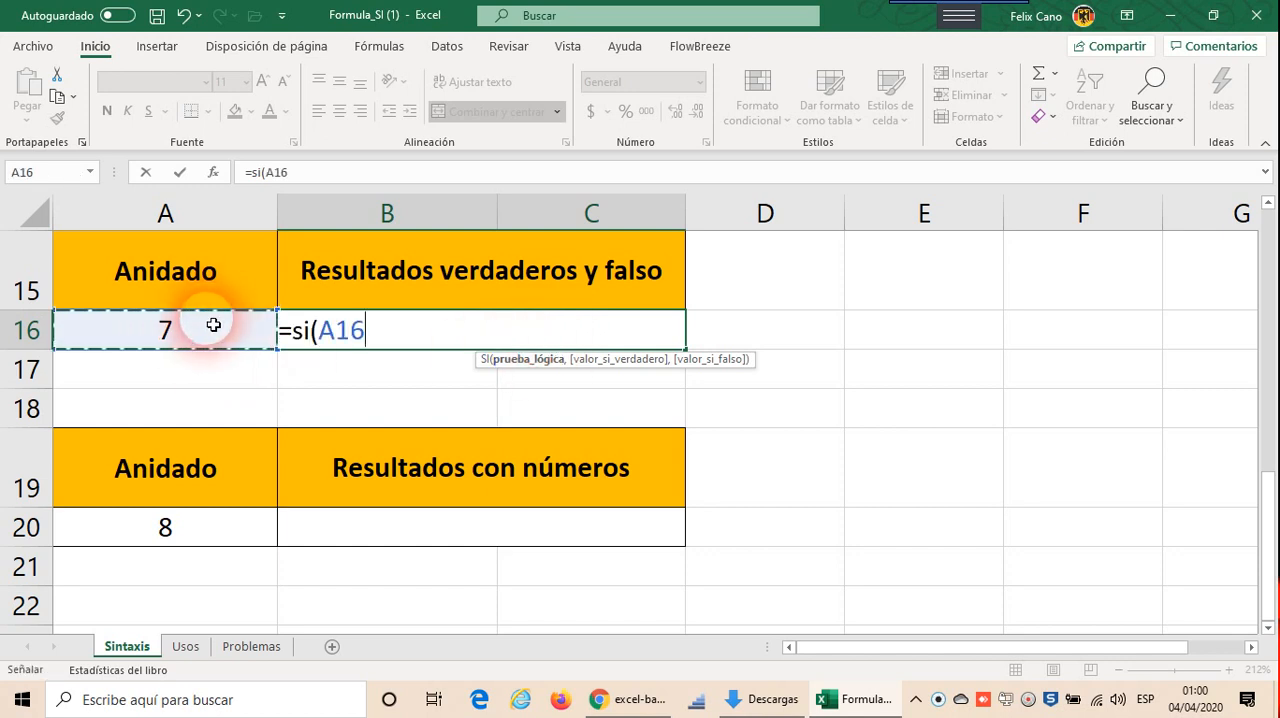
{"action": "type", "text": "="}
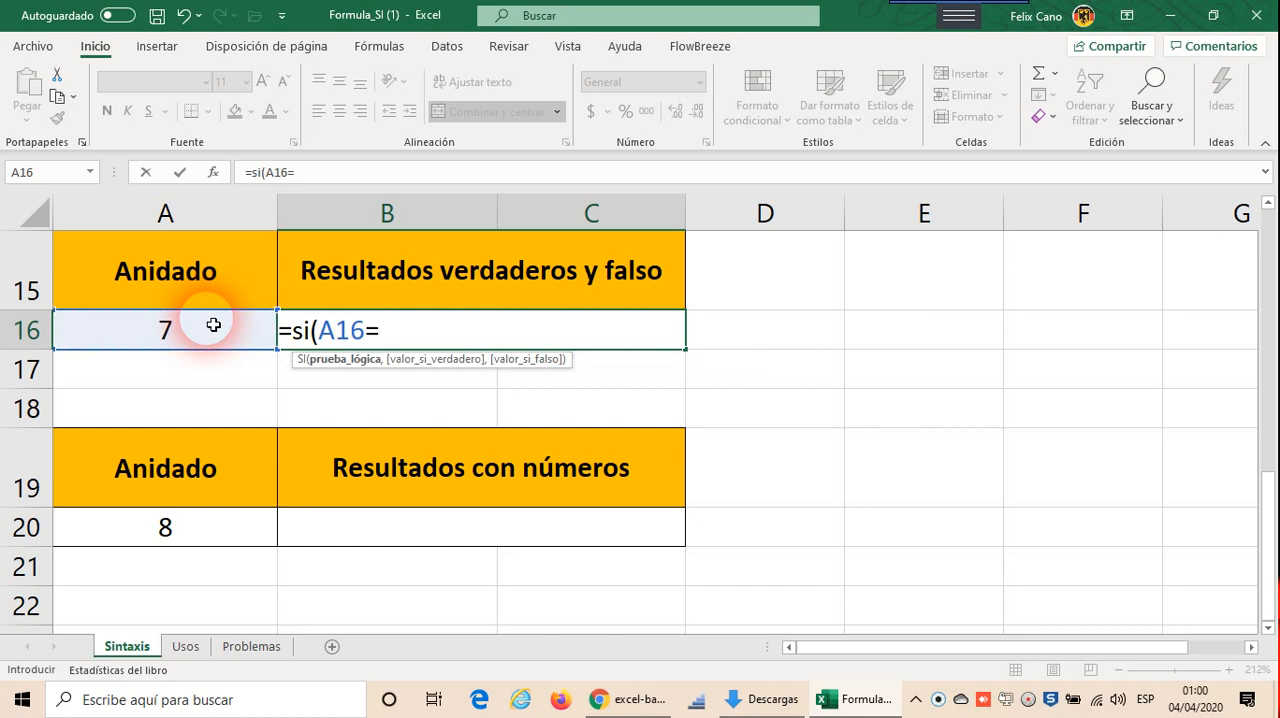
{"action": "type", "text": "7,"}
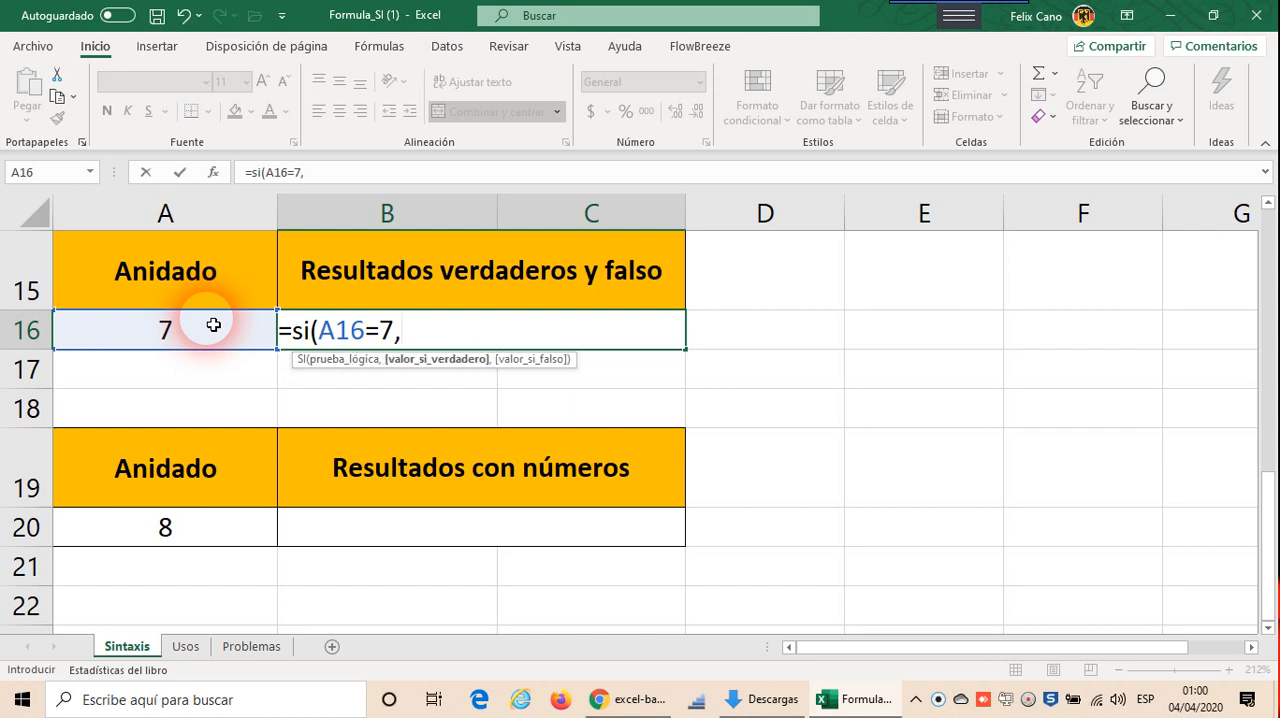
{"action": "type", "text": "\"Es un "}
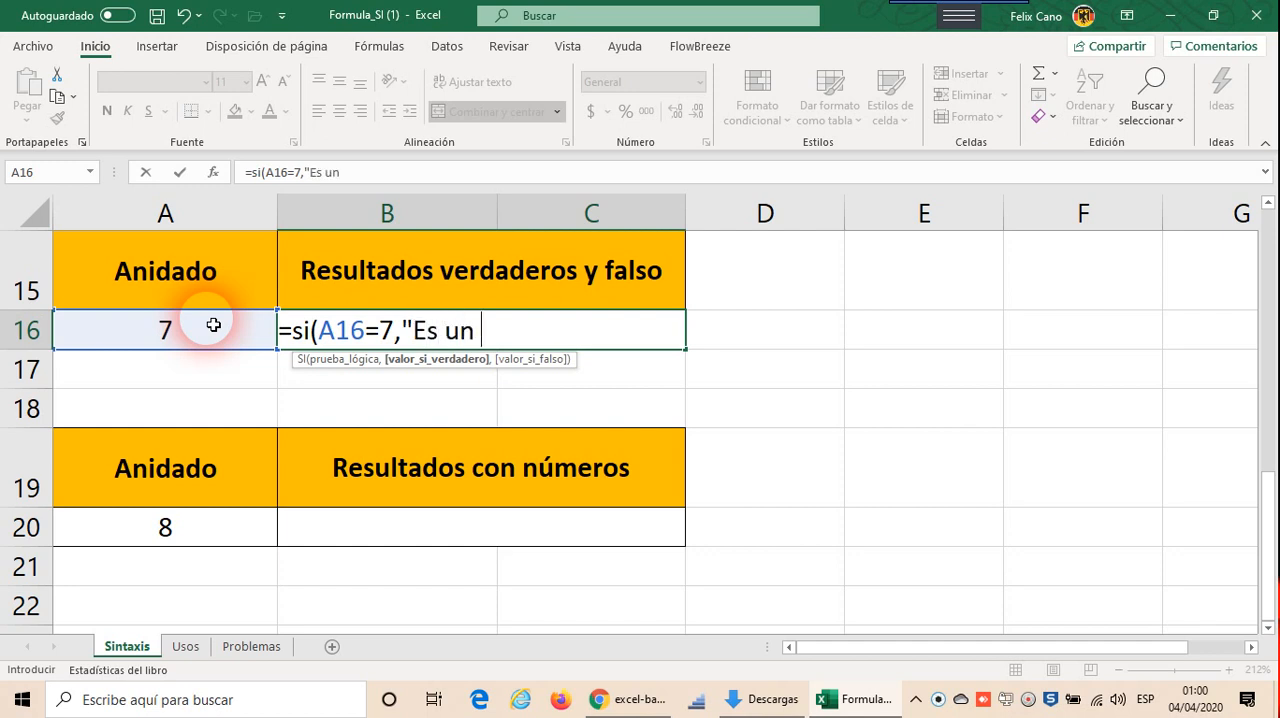
{"action": "type", "text": "7\")"}
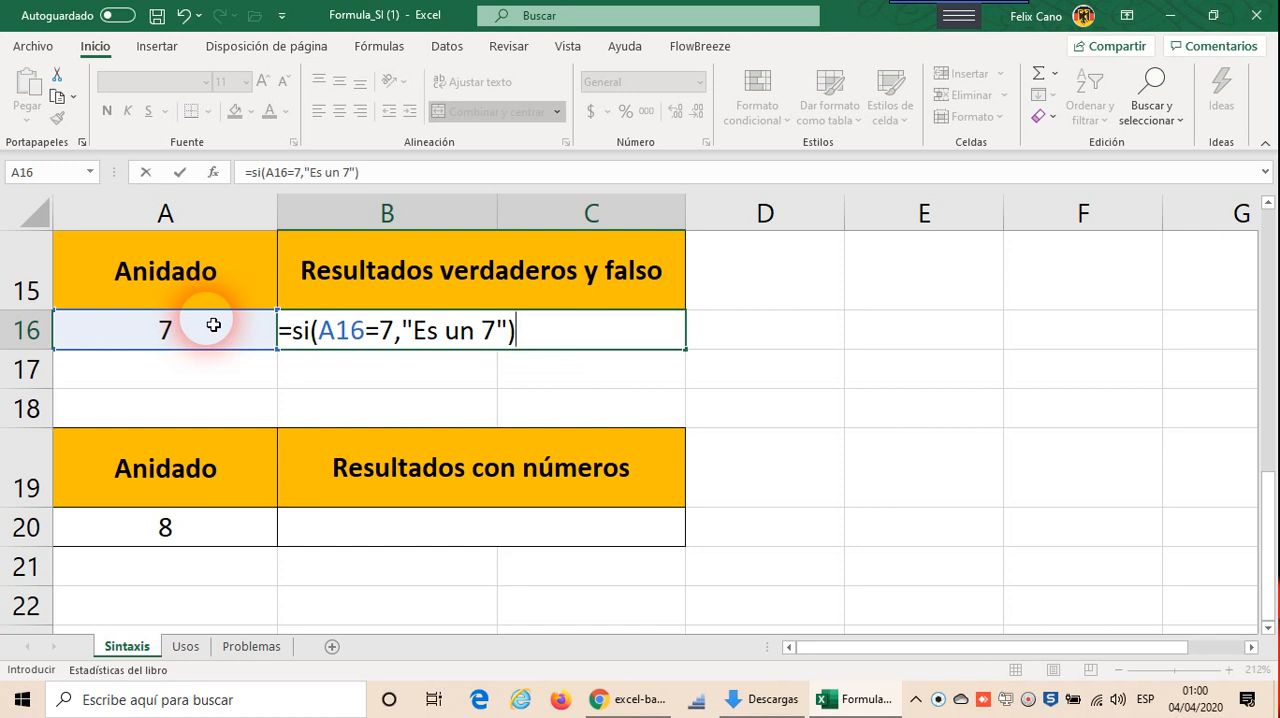
Step: Complete the SI formula in B16 with "Es un 7" as its true value
{"action": "key", "text": "Return"}
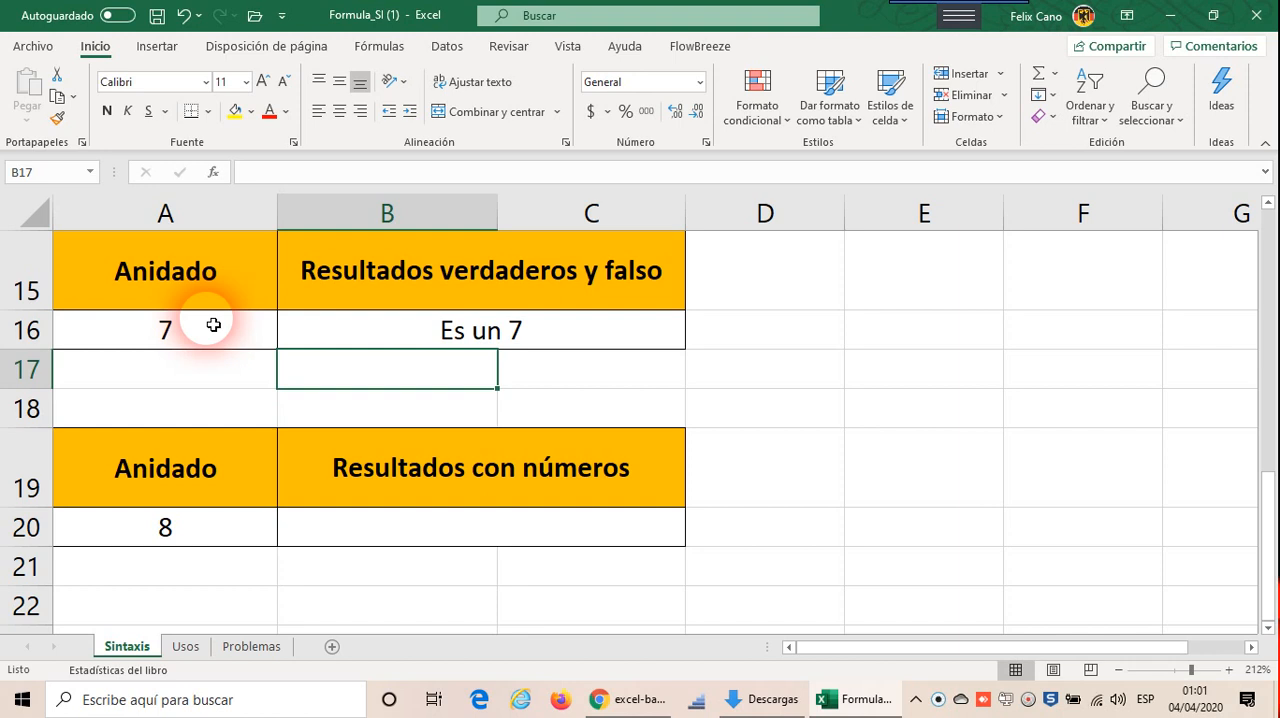
Step: Set the value in cell A16 to 7.01 to test the B16 formula
{"action": "left_click", "coordinate": [215, 331]}
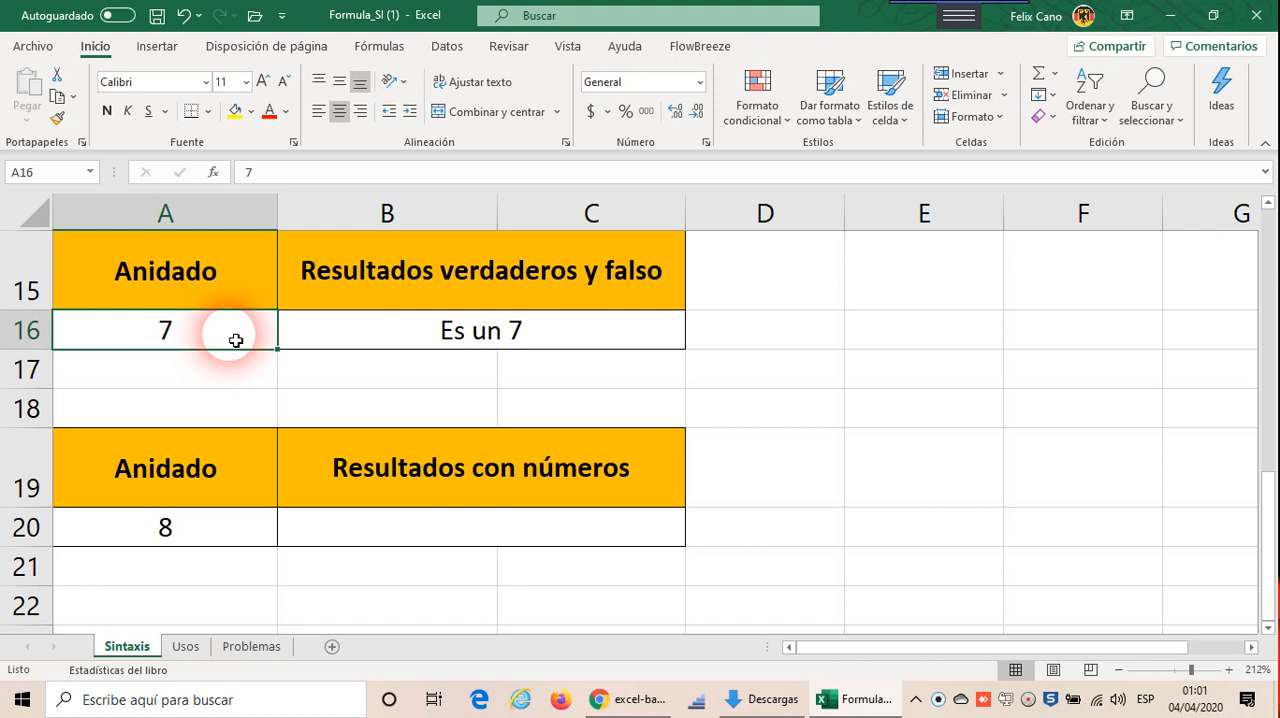
{"action": "type", "text": "7.01"}
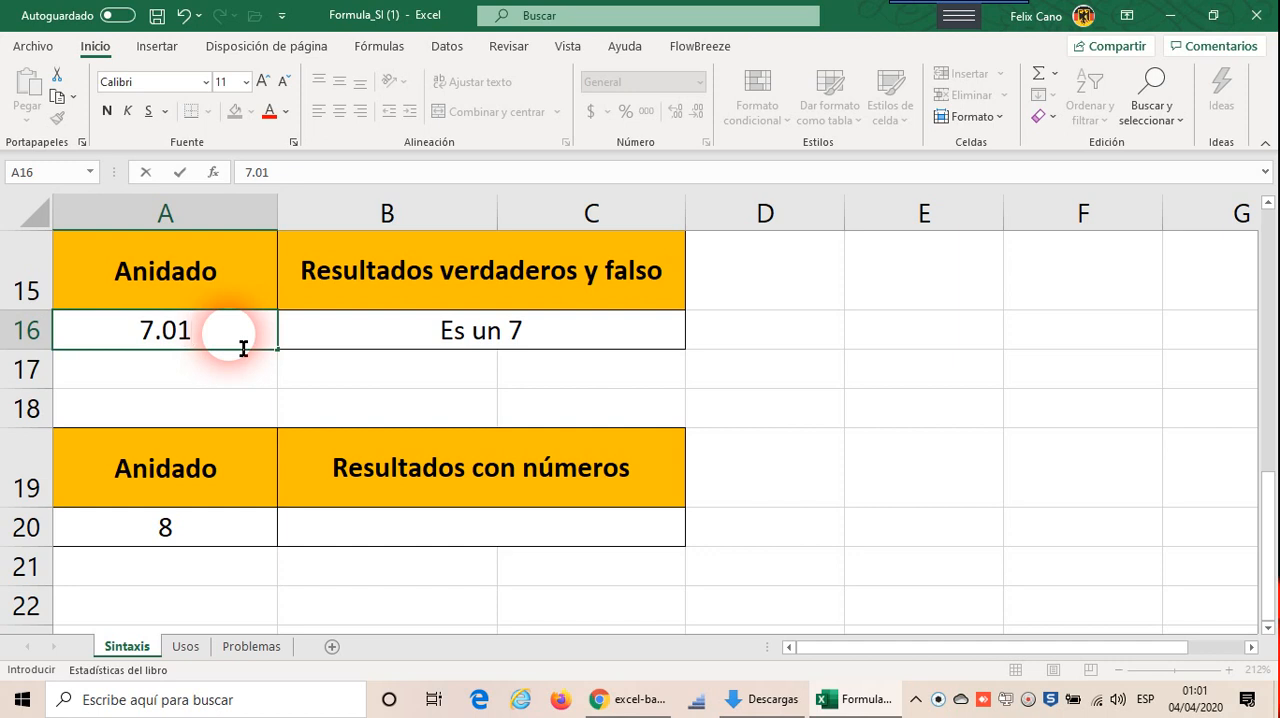
{"action": "key", "text": "Return"}
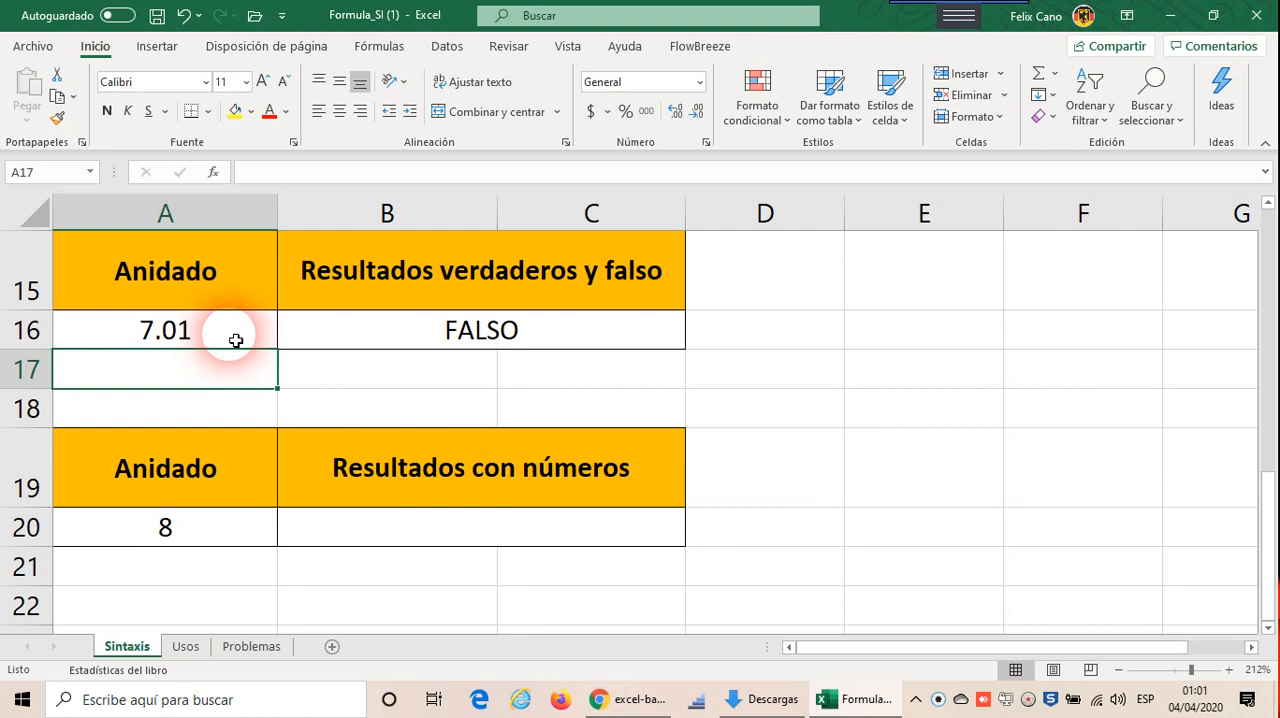
Step: Open the B16 formula for editing and review its logical test and true value
{"action": "double_click", "coordinate": [484, 338]}
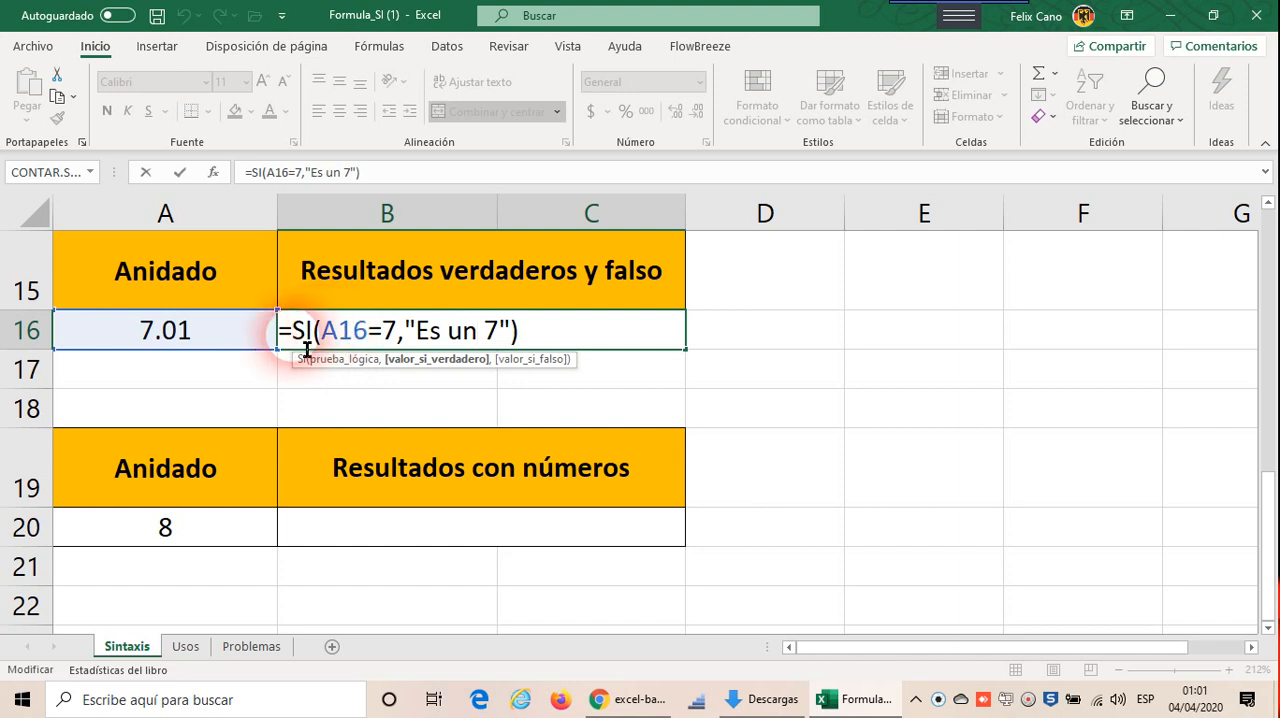
{"action": "left_click_drag", "start_coordinate": [322, 338], "coordinate": [405, 351]}
{"action": "left_click", "coordinate": [418, 340]}
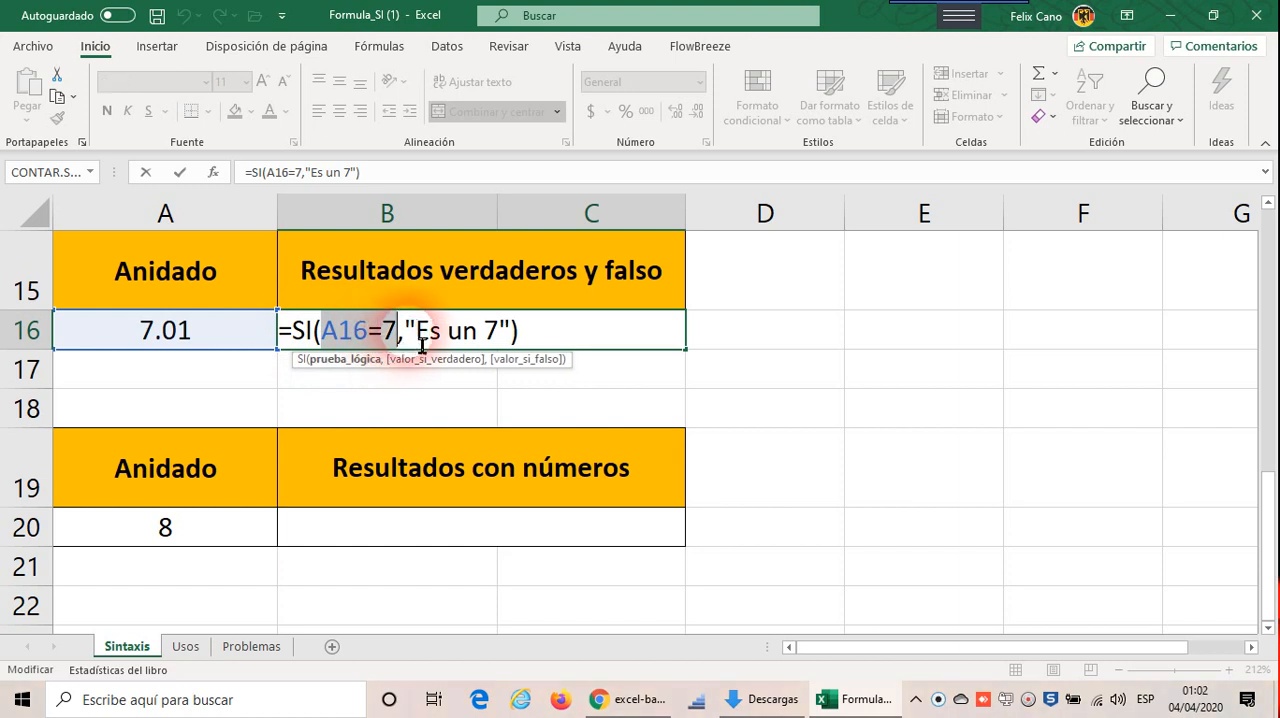
{"action": "left_click_drag", "start_coordinate": [421, 345], "coordinate": [533, 347]}
{"action": "left_click", "coordinate": [540, 350]}
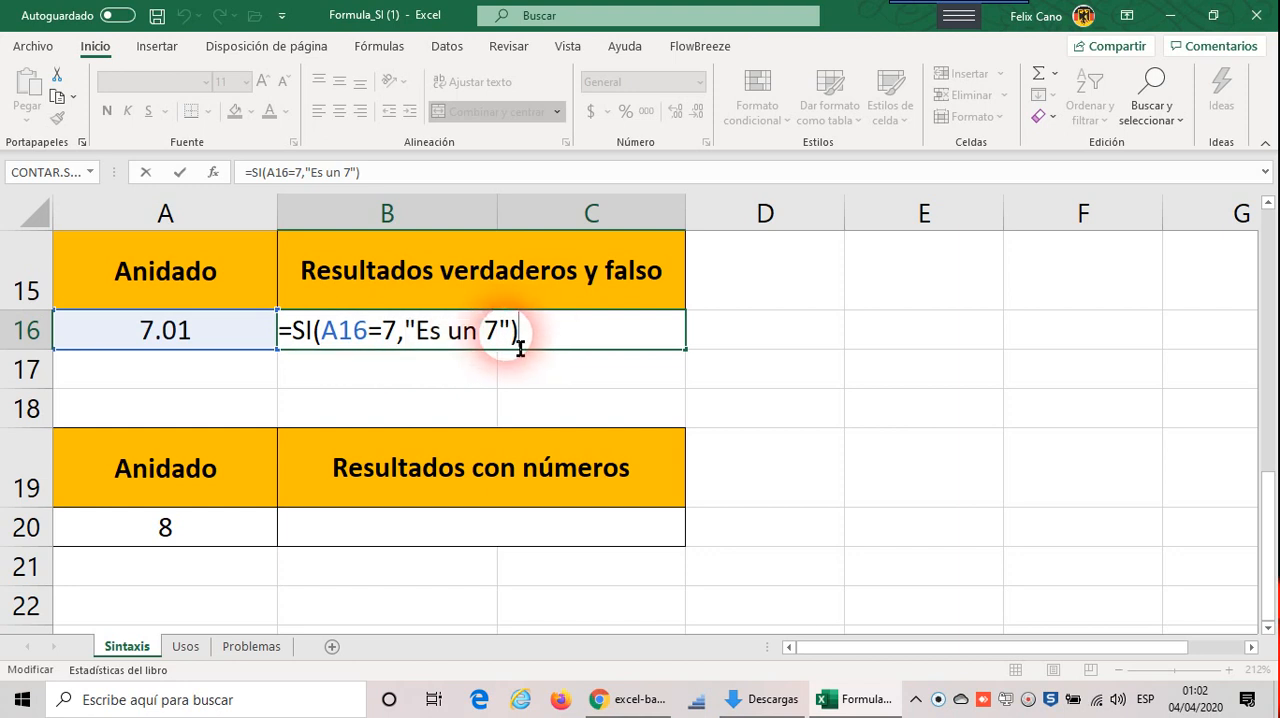
Step: Add a nested SI as the false value of the B16 formula, beginning its logical test with a16
{"action": "key", "text": "Left"}
{"action": "type", "text": ","}
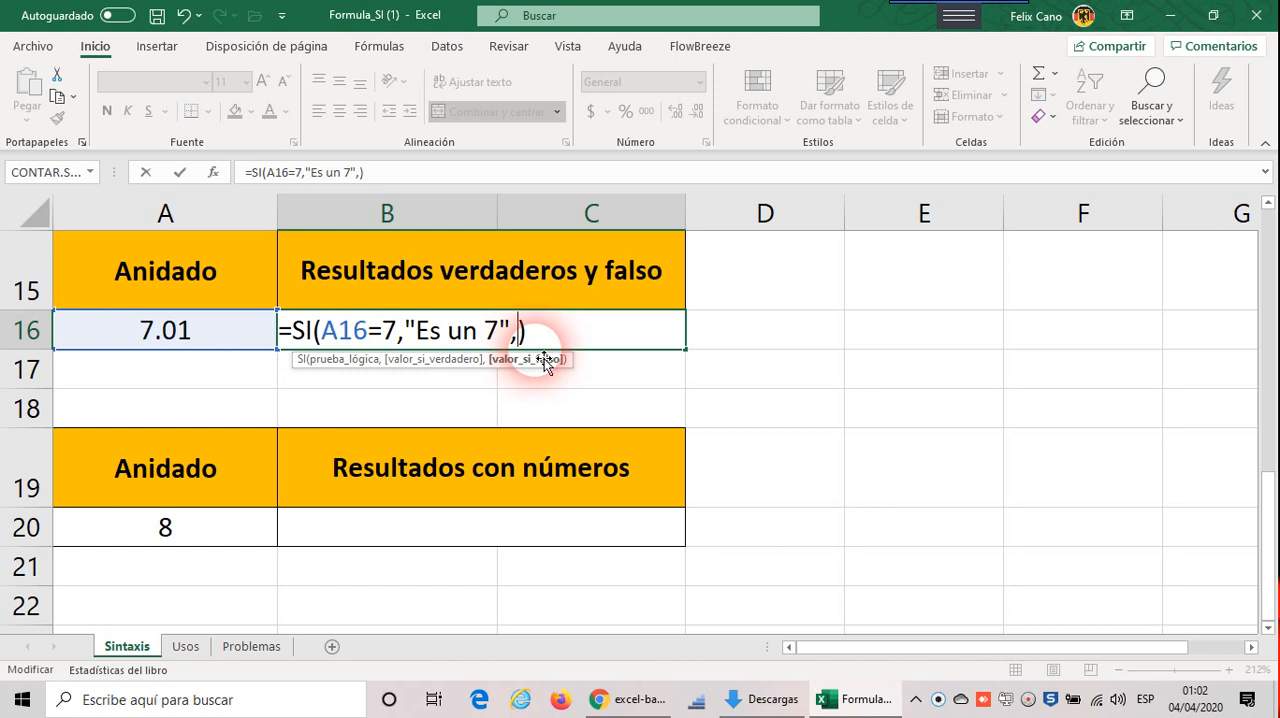
{"action": "type", "text": "si"}
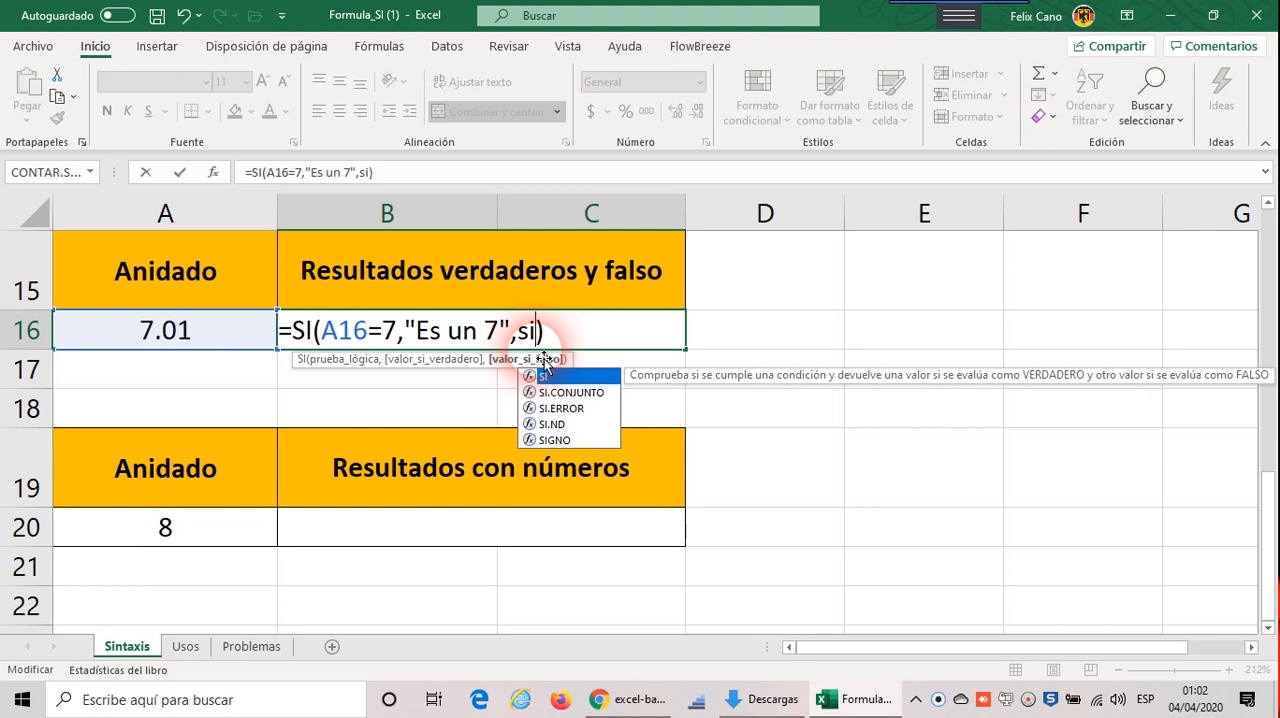
{"action": "type", "text": "("}
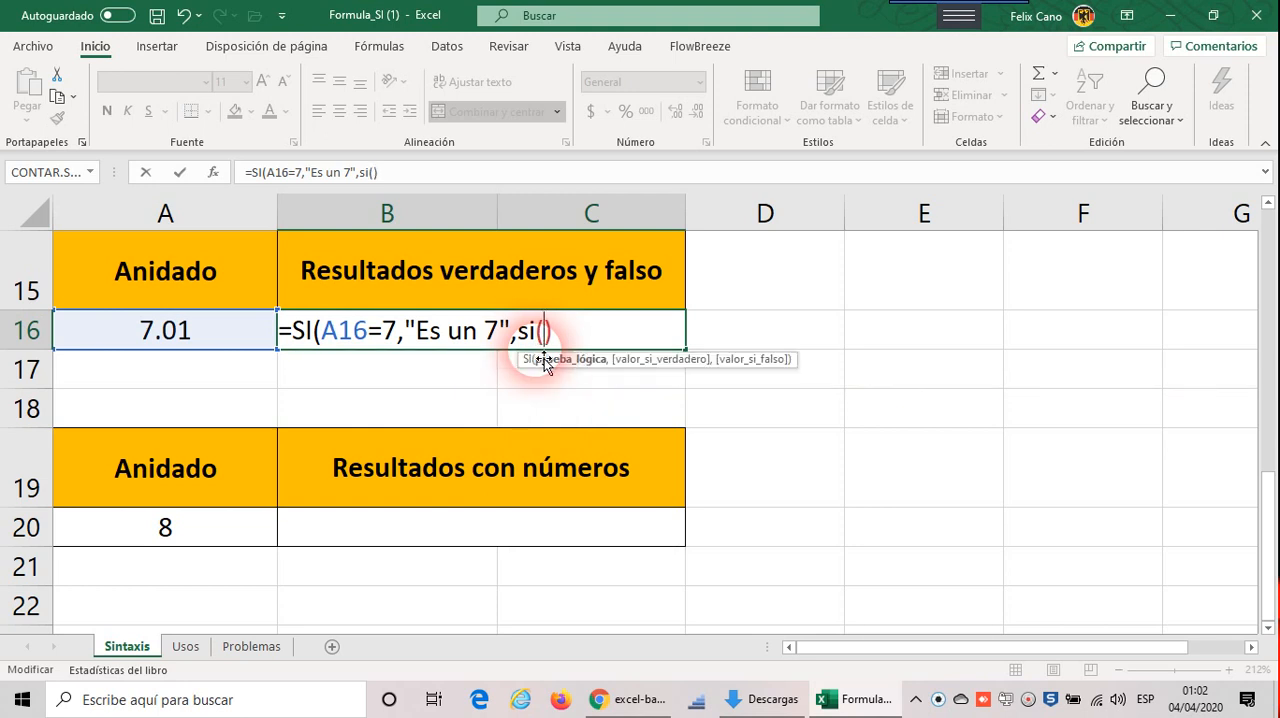
{"action": "type", "text": "a16"}
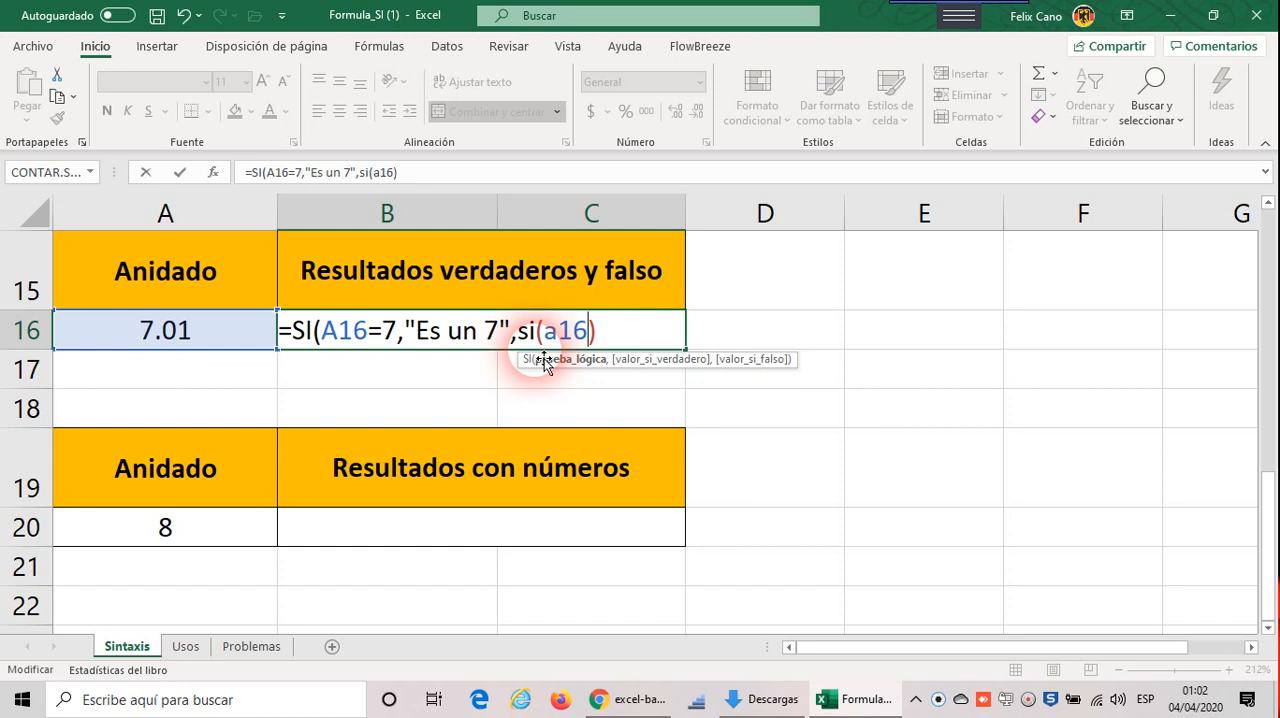
Step: Insert the Y function before a16 in the logical test of the nested SI
{"action": "key", "text": "Left"}
{"action": "key", "text": "Left"}
{"action": "key", "text": "Left"}
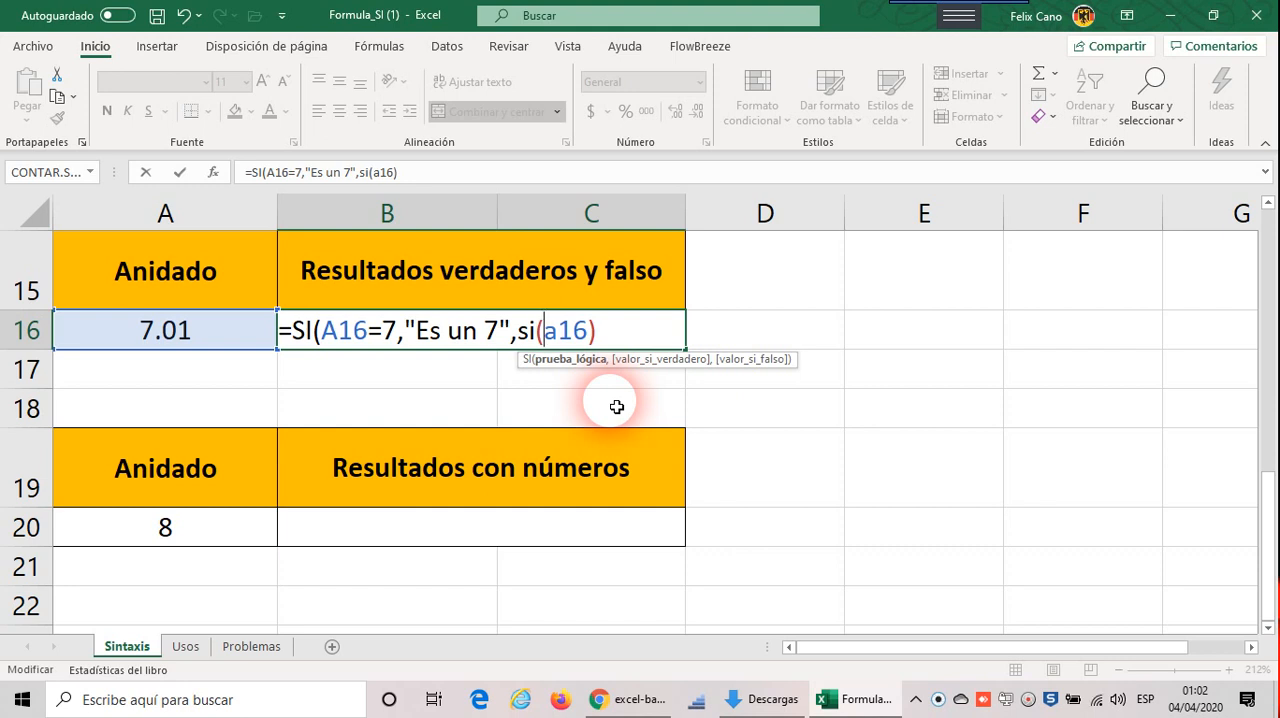
{"action": "type", "text": "y"}
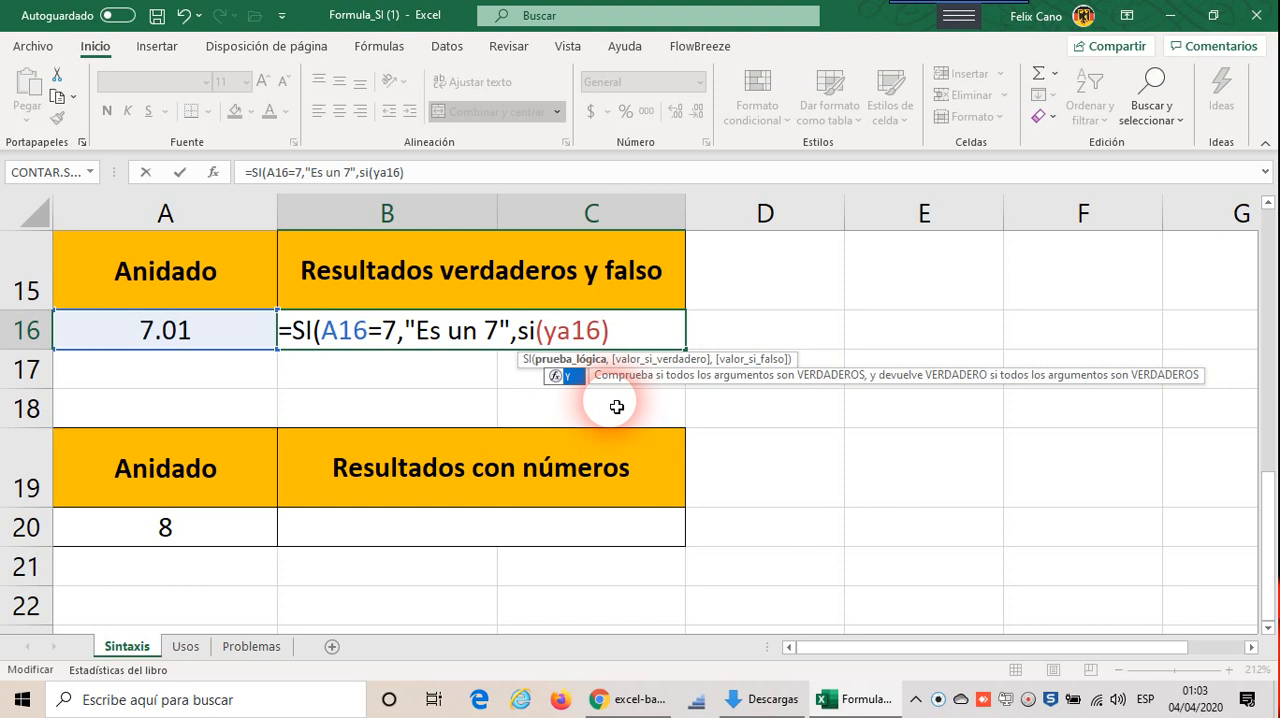
{"action": "type", "text": "("}
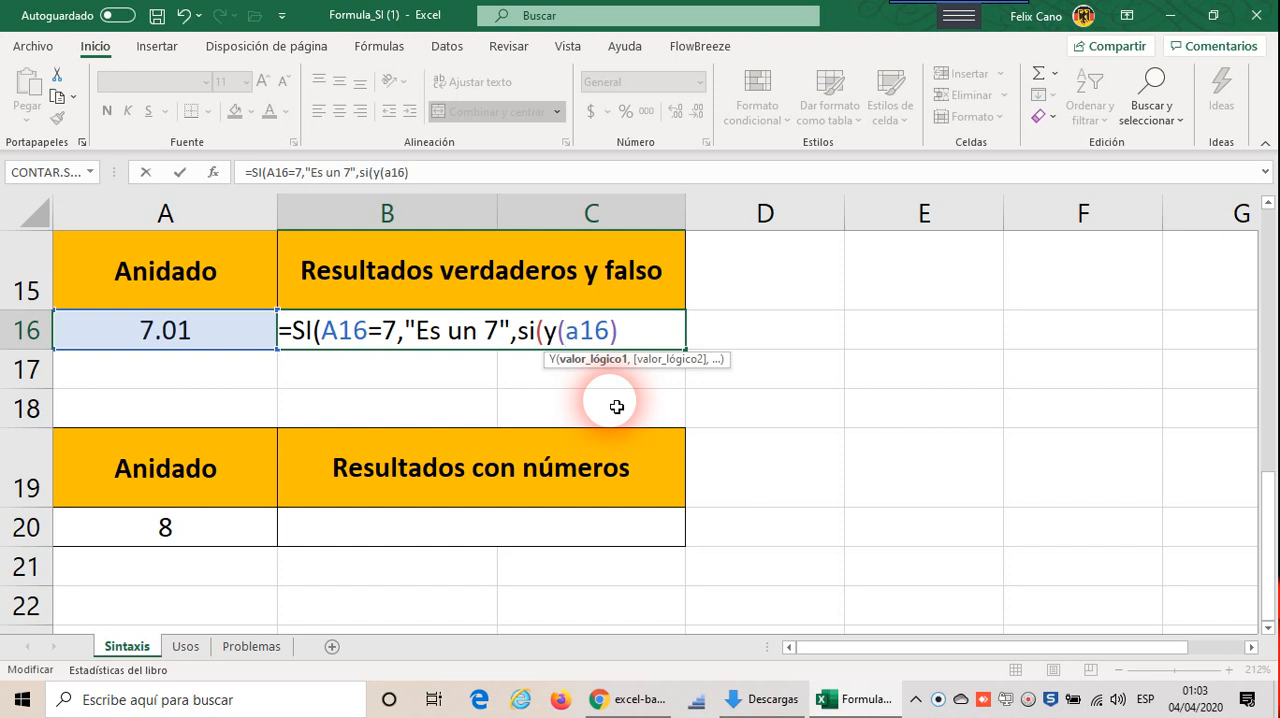
Step: Complete the first condition of the Y function as a16>7
{"action": "key", "text": "Right"}
{"action": "key", "text": "Right"}
{"action": "key", "text": "Right"}
{"action": "type", "text": ">7,"}
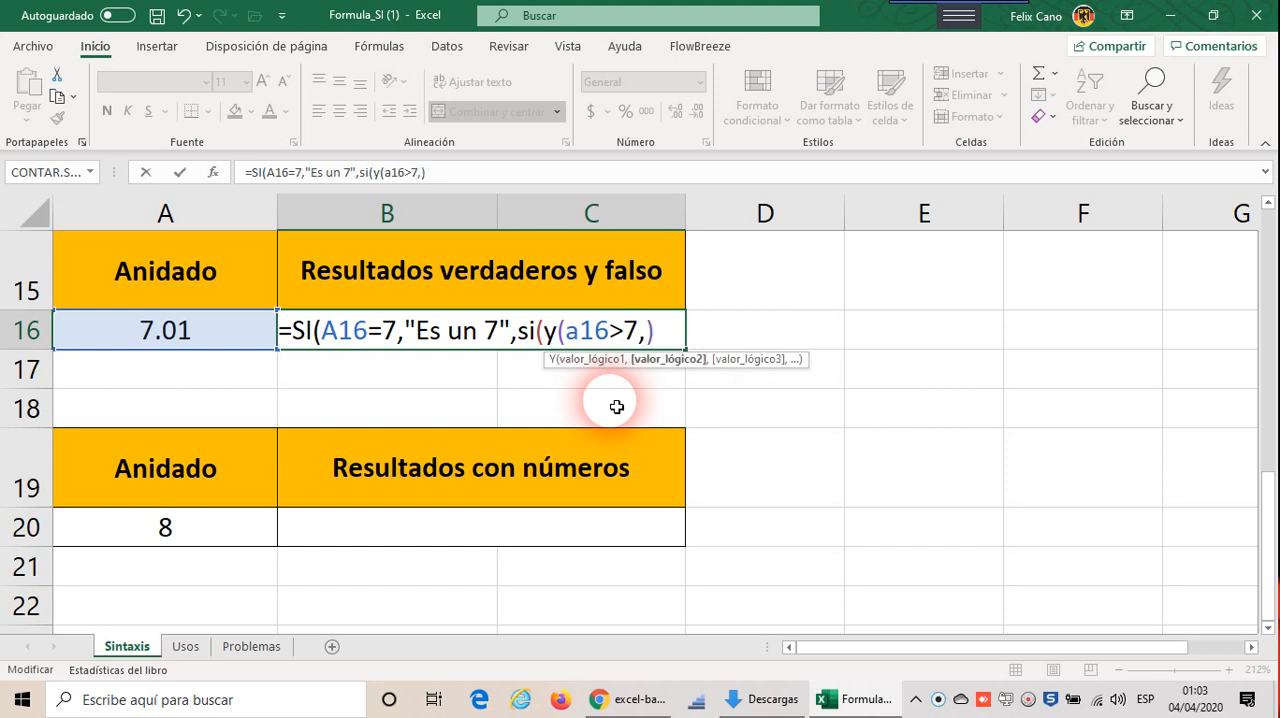
{"action": "type", "text": "a"}
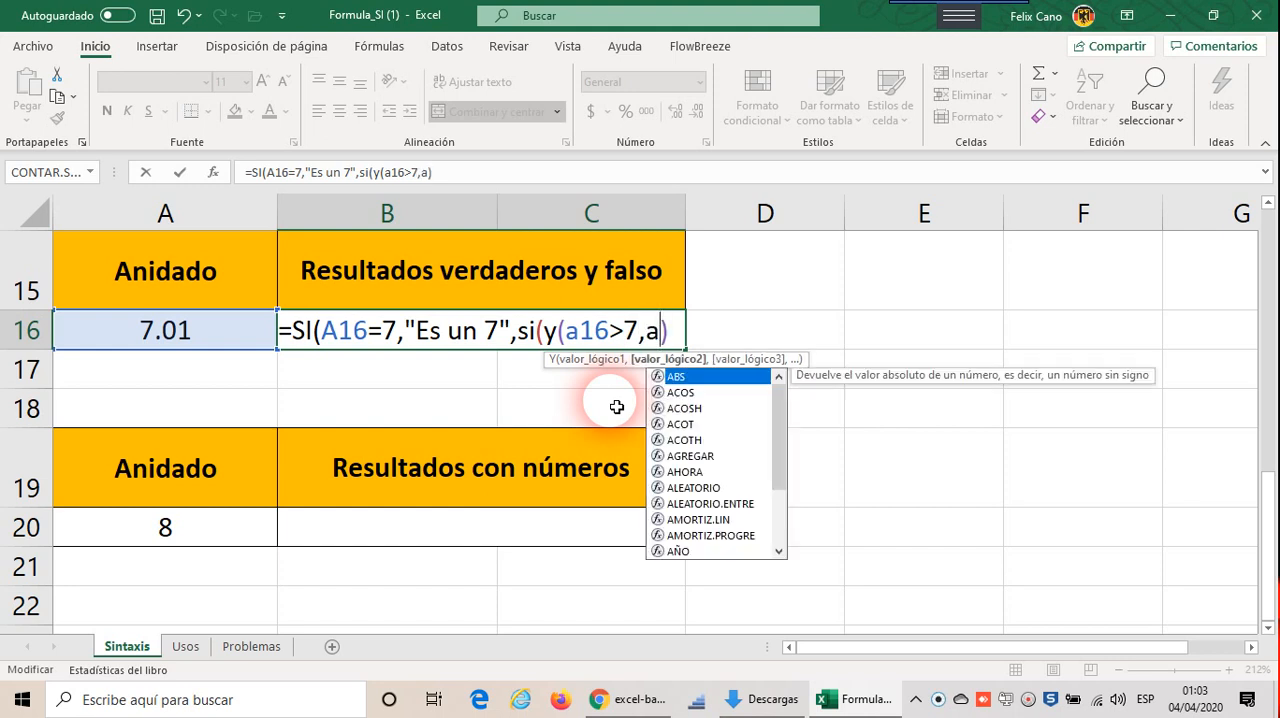
{"action": "type", "text": "16<="}
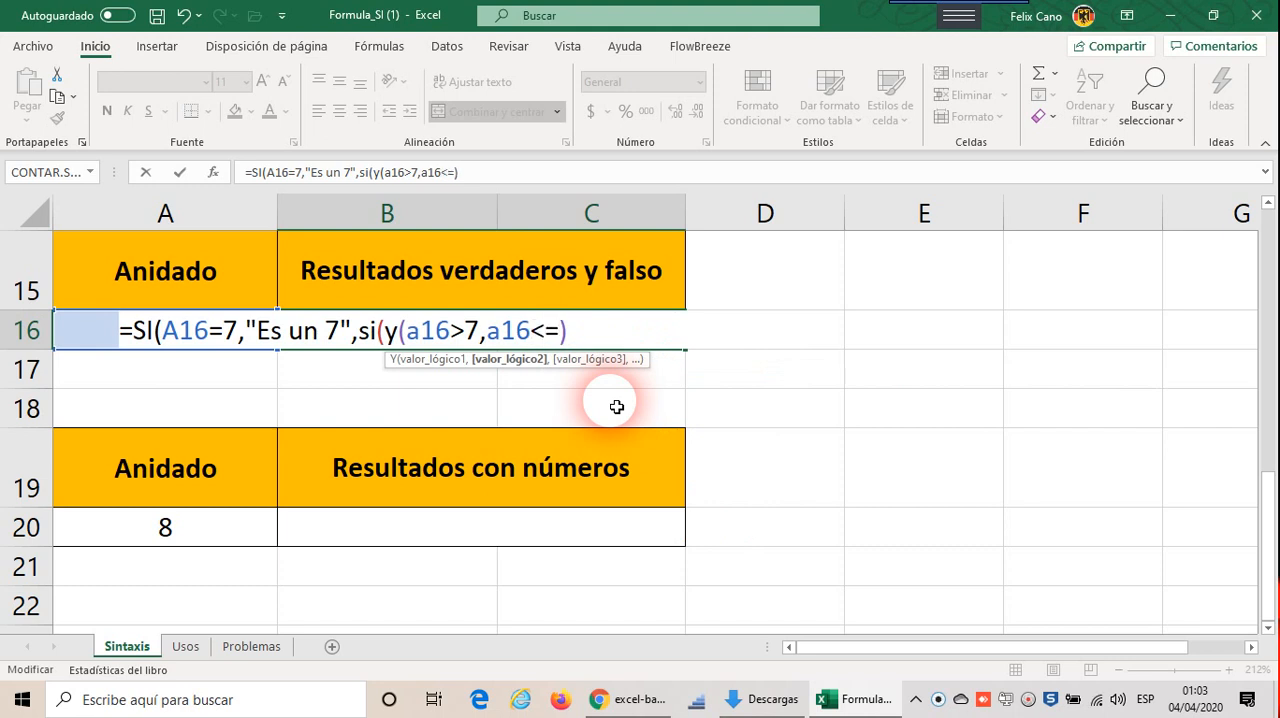
{"action": "type", "text": "7.99"}
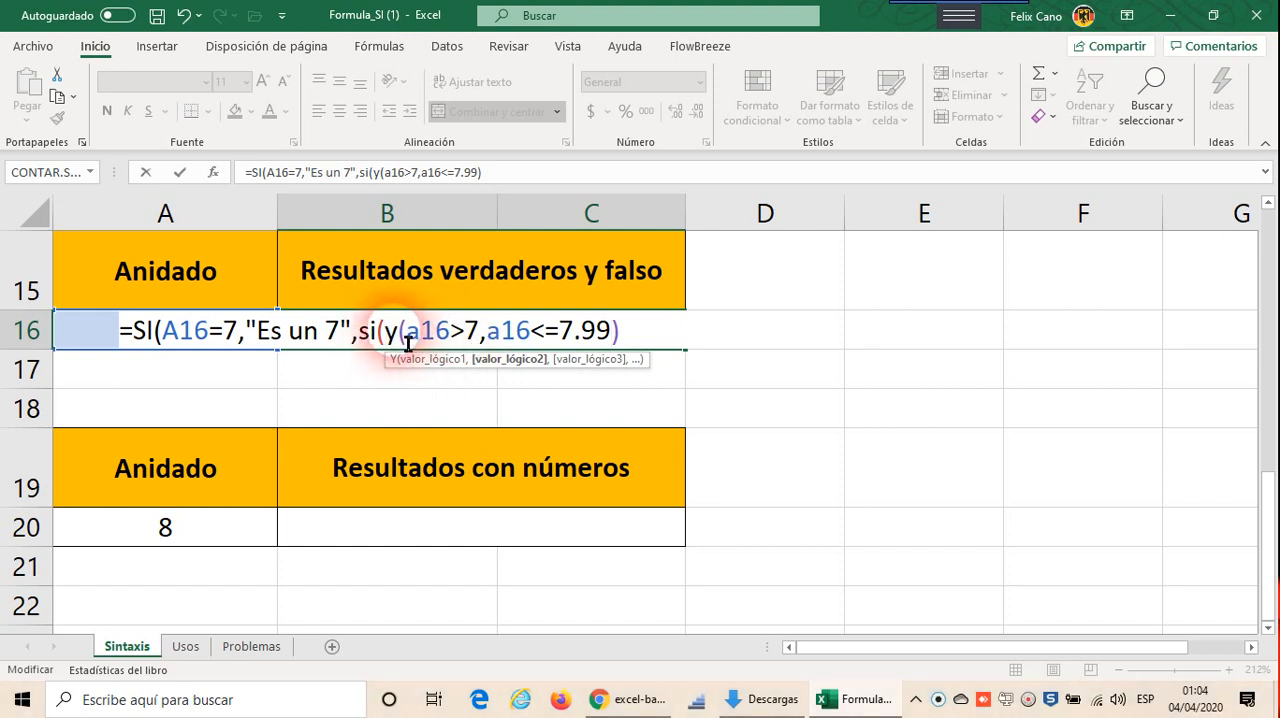
Step: Set the nested SI's true value to "Todavía es un 7", close both SI functions and commit the B16 formula
{"action": "left_click", "coordinate": [646, 351]}
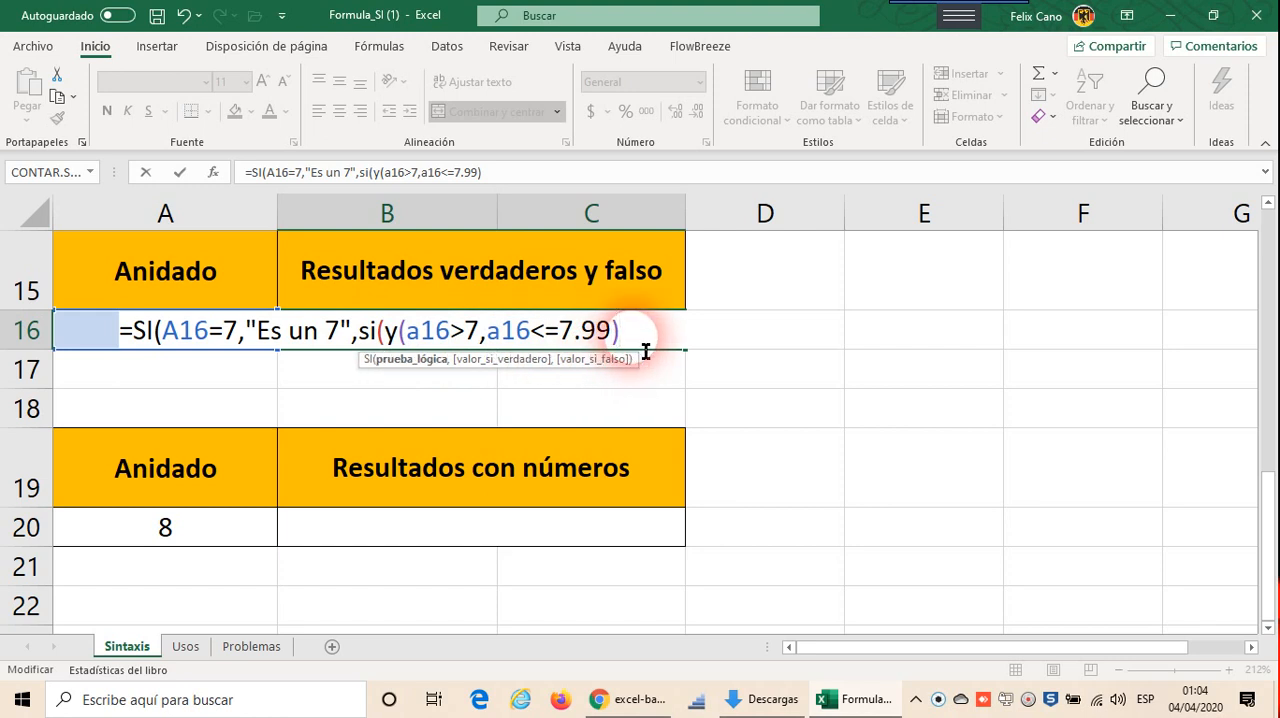
{"action": "type", "text": ","}
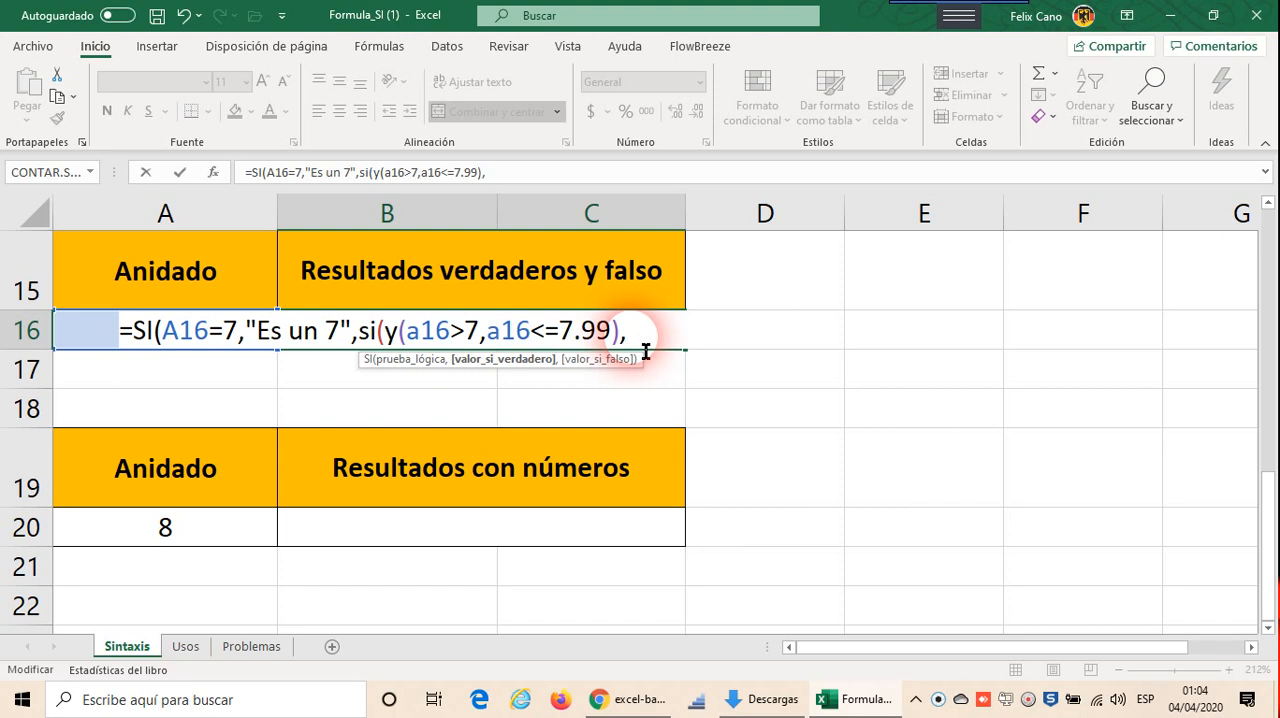
{"action": "type", "text": "\""}
{"action": "type", "text": "Todavía"}
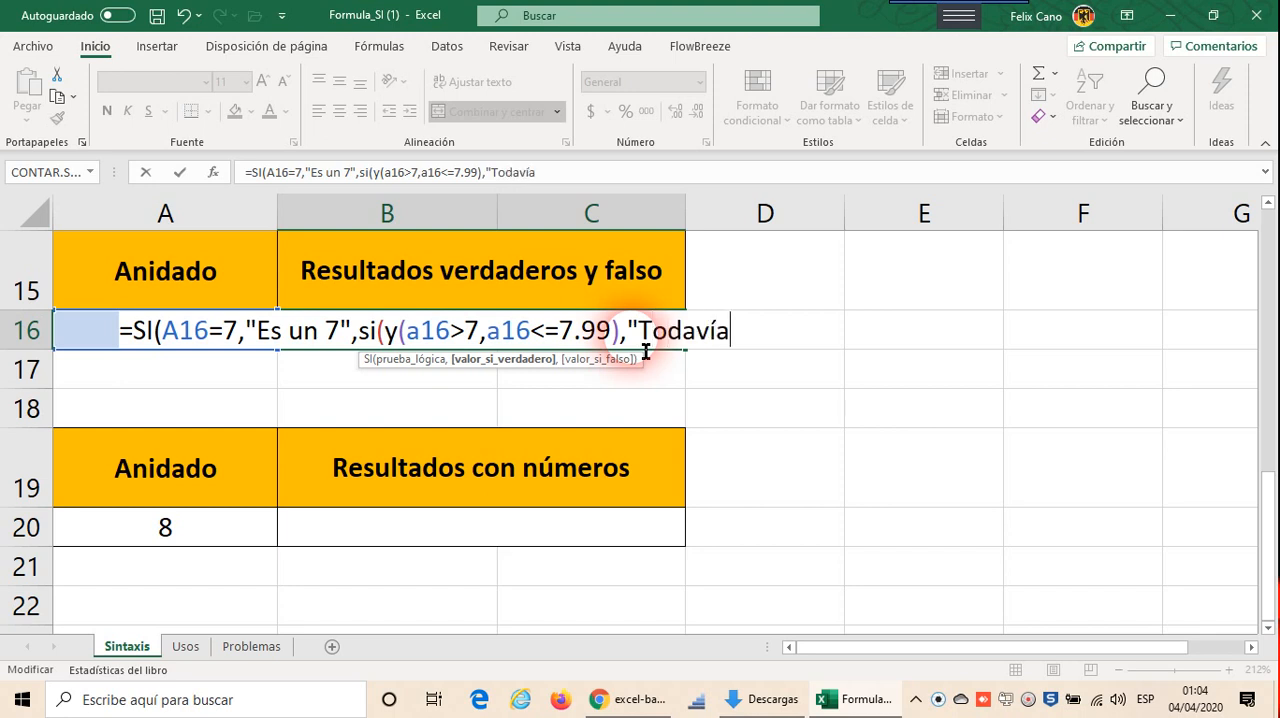
{"action": "type", "text": " es un "}
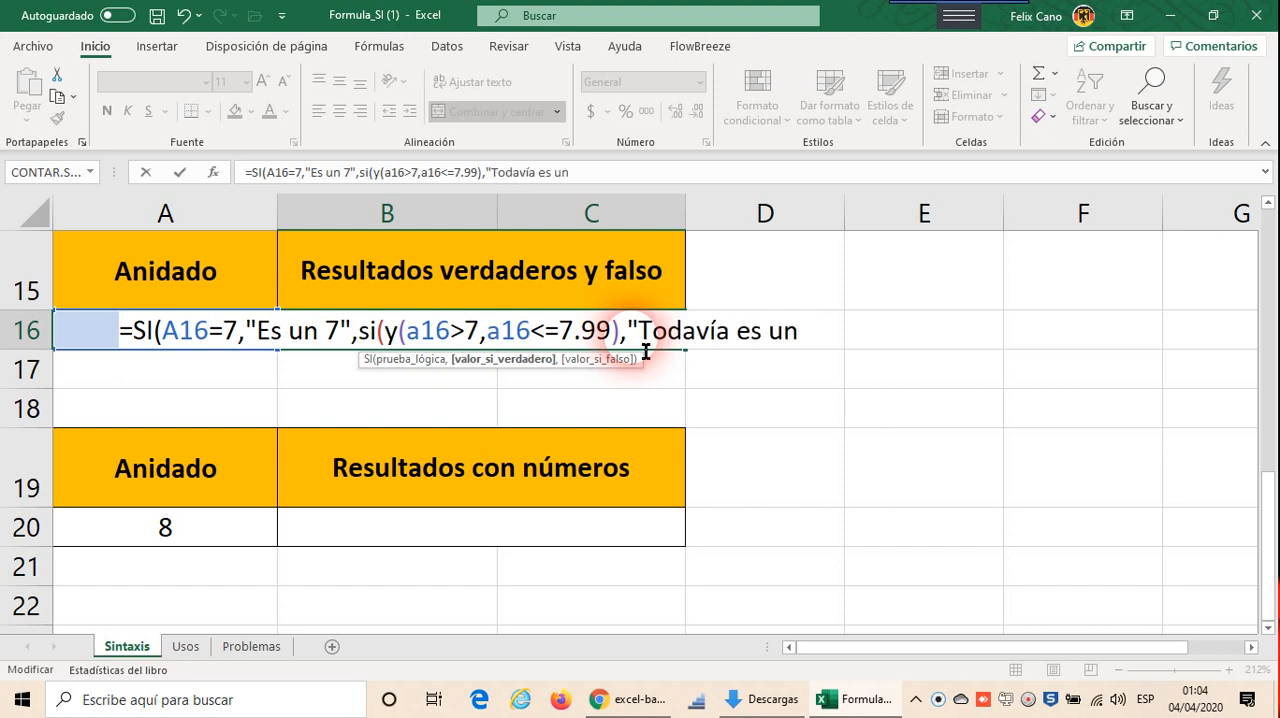
{"action": "type", "text": "7\""}
{"action": "type", "text": ")"}
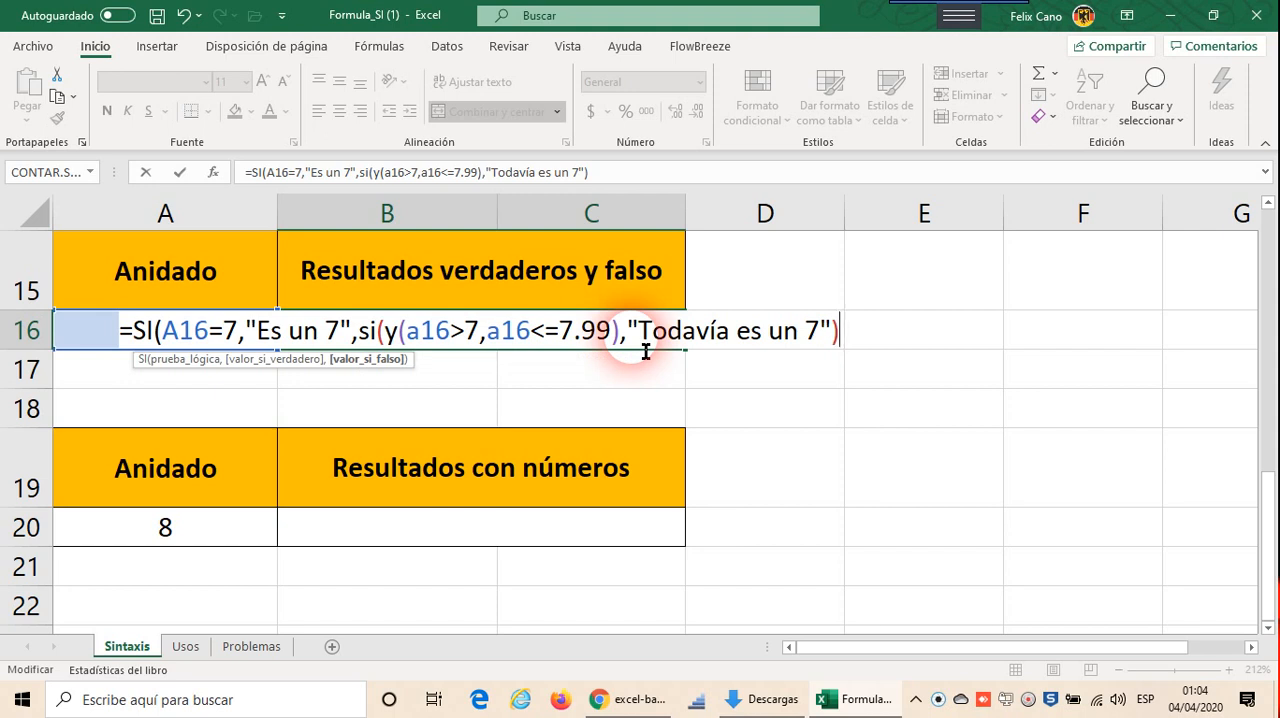
{"action": "type", "text": ")"}
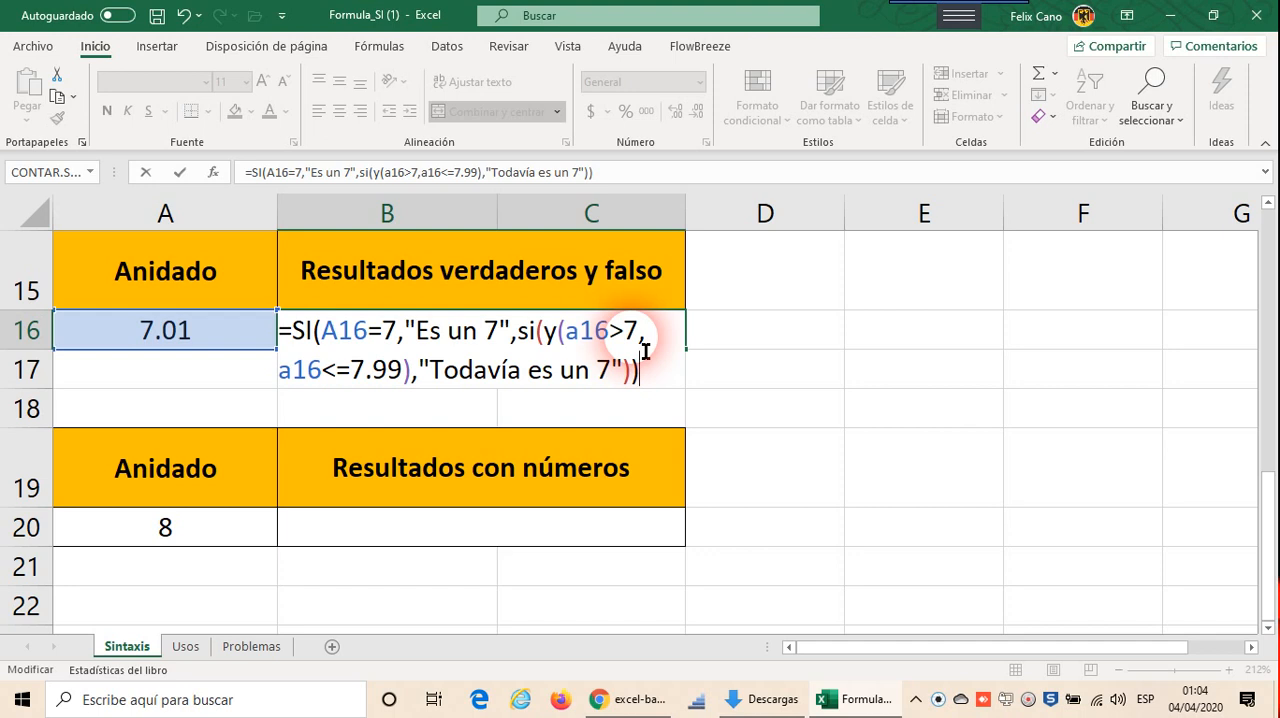
{"action": "key", "text": "Return"}
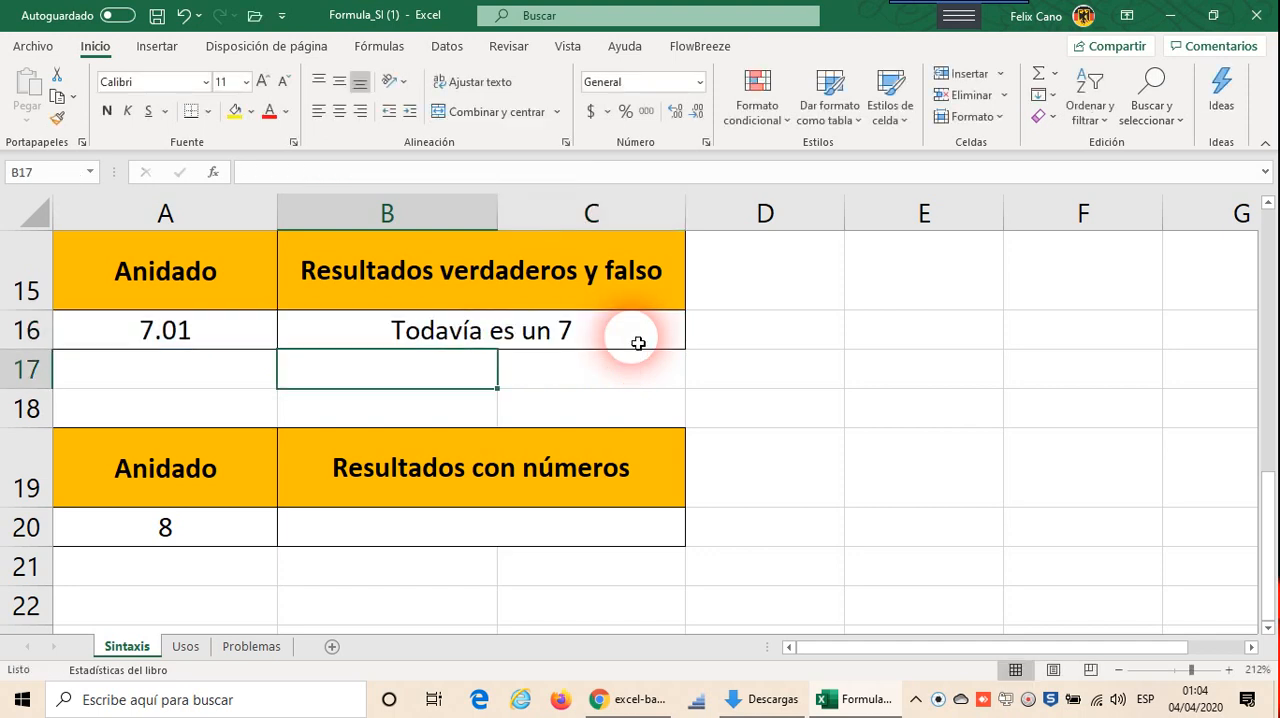
Step: Test the B16 formula by entering 7, 7.5 and finally 10 in A16
{"action": "left_click", "coordinate": [223, 335]}
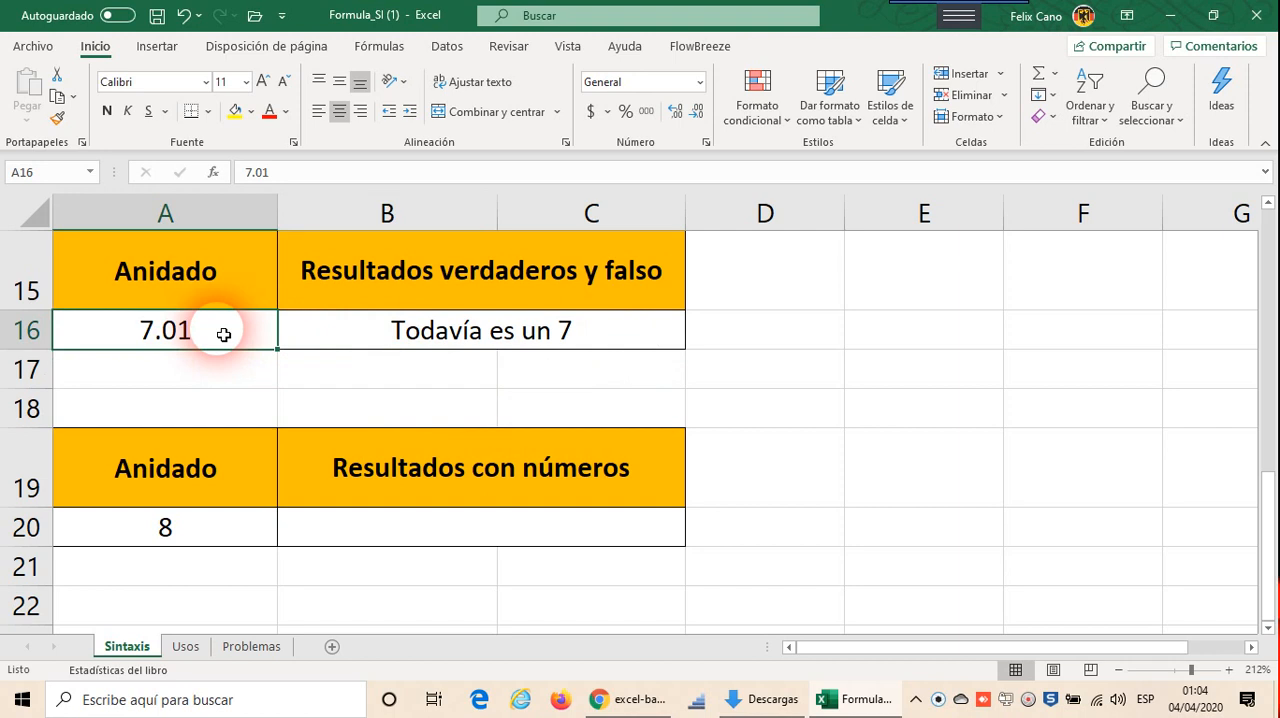
{"action": "type", "text": "7"}
{"action": "key", "text": "Return"}
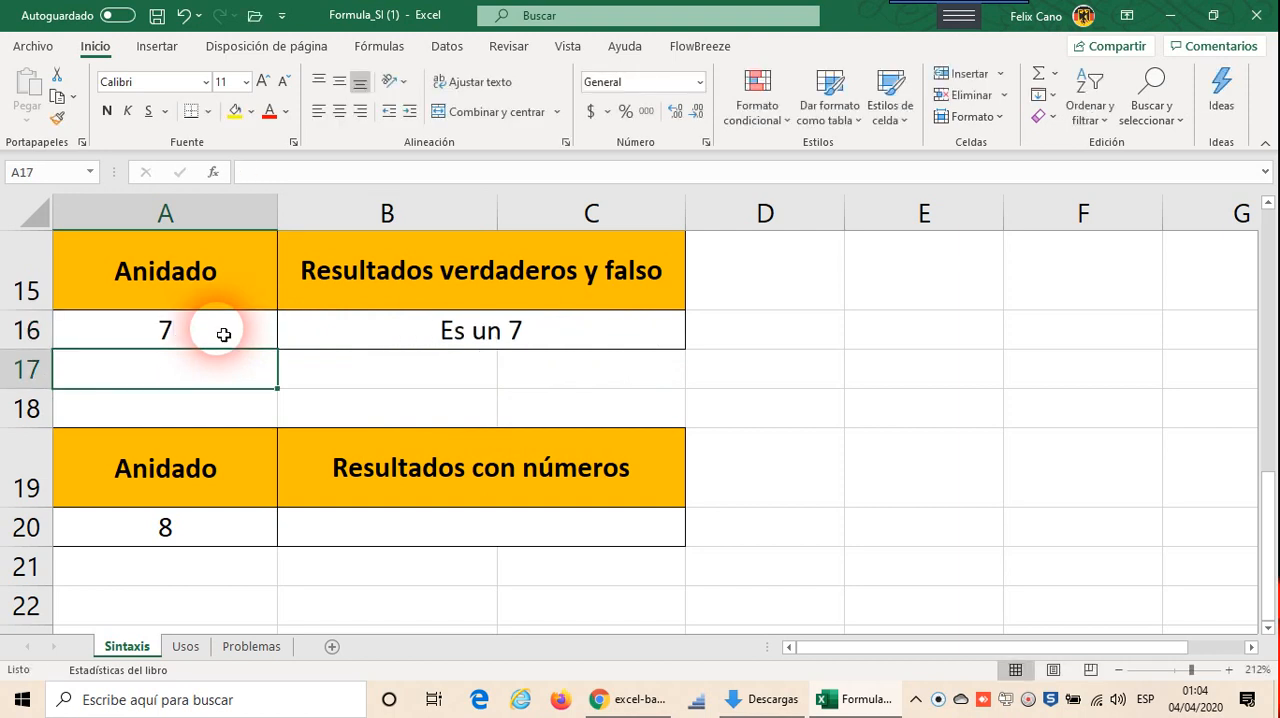
{"action": "left_click", "coordinate": [223, 335]}
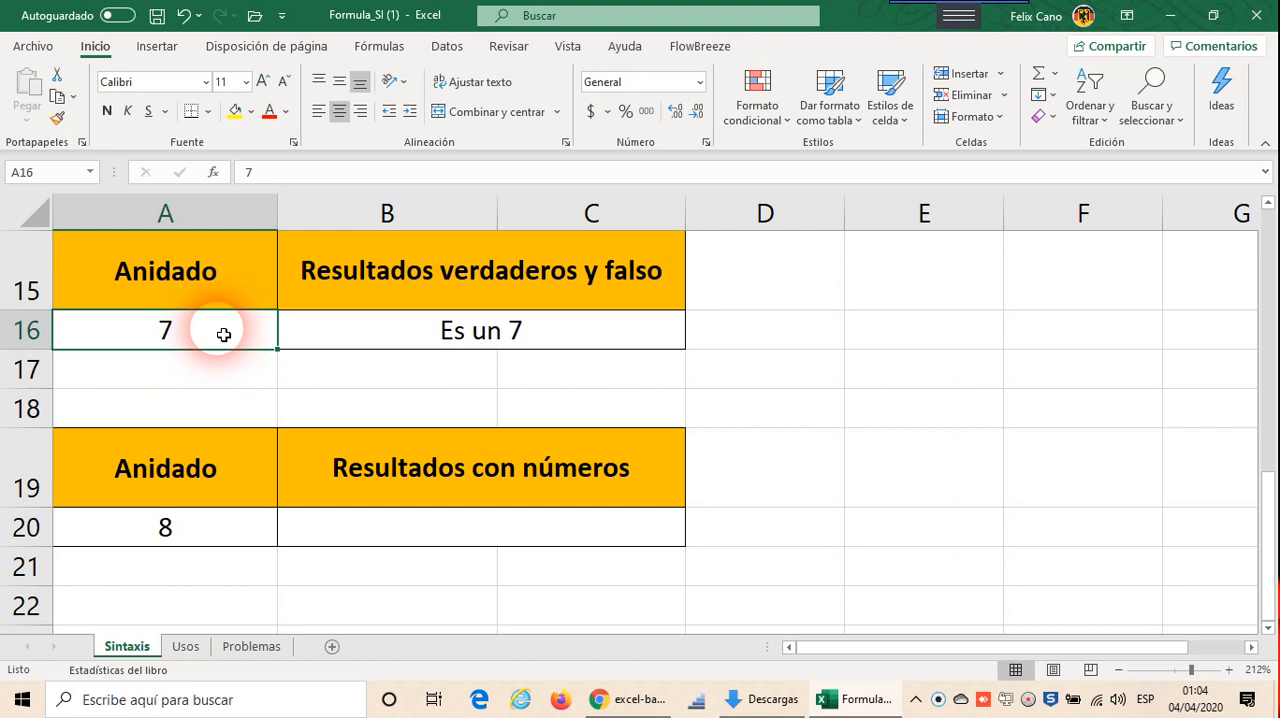
{"action": "type", "text": "7.5"}
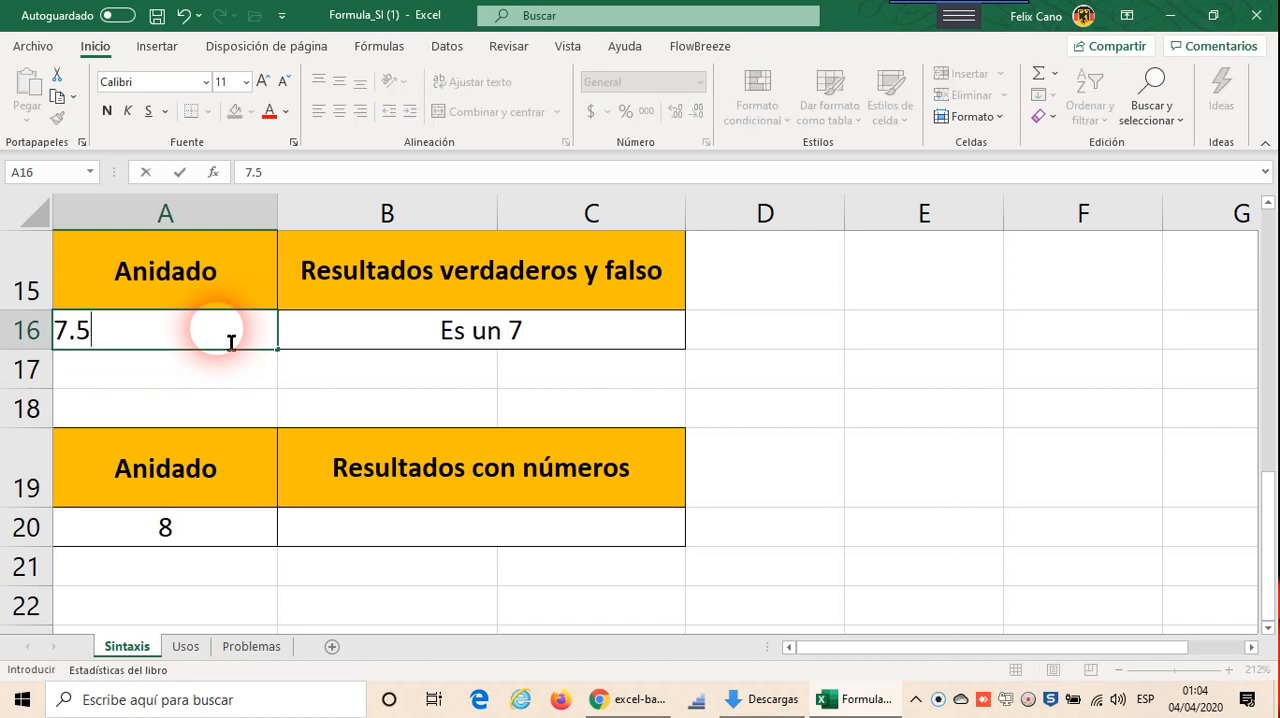
{"action": "key", "text": "Return"}
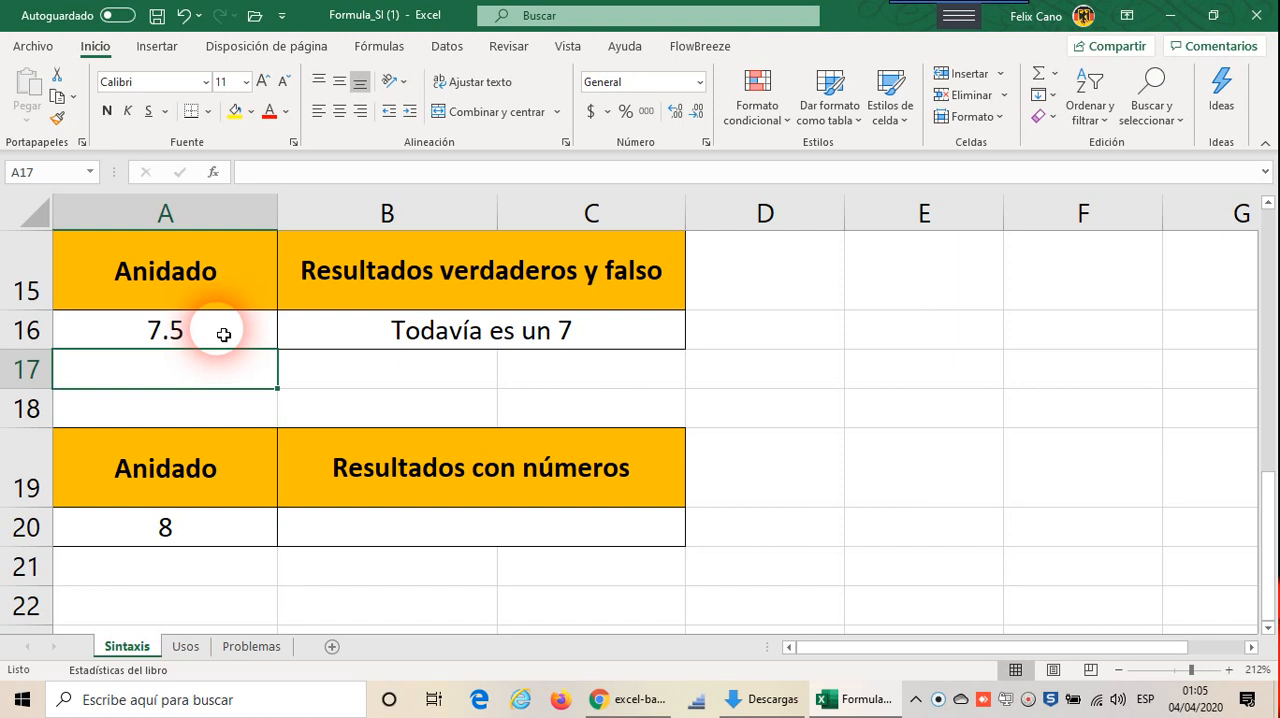
{"action": "left_click", "coordinate": [223, 335]}
{"action": "type", "text": "10"}
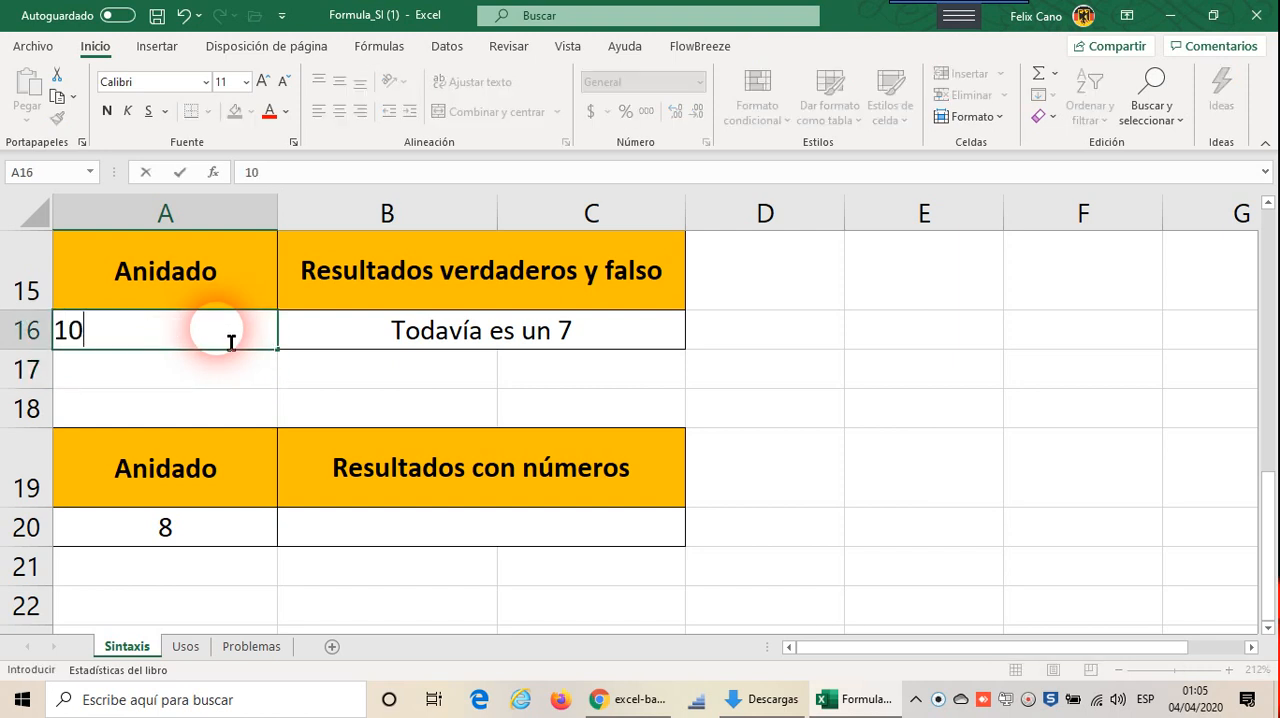
{"action": "key", "text": "Return"}
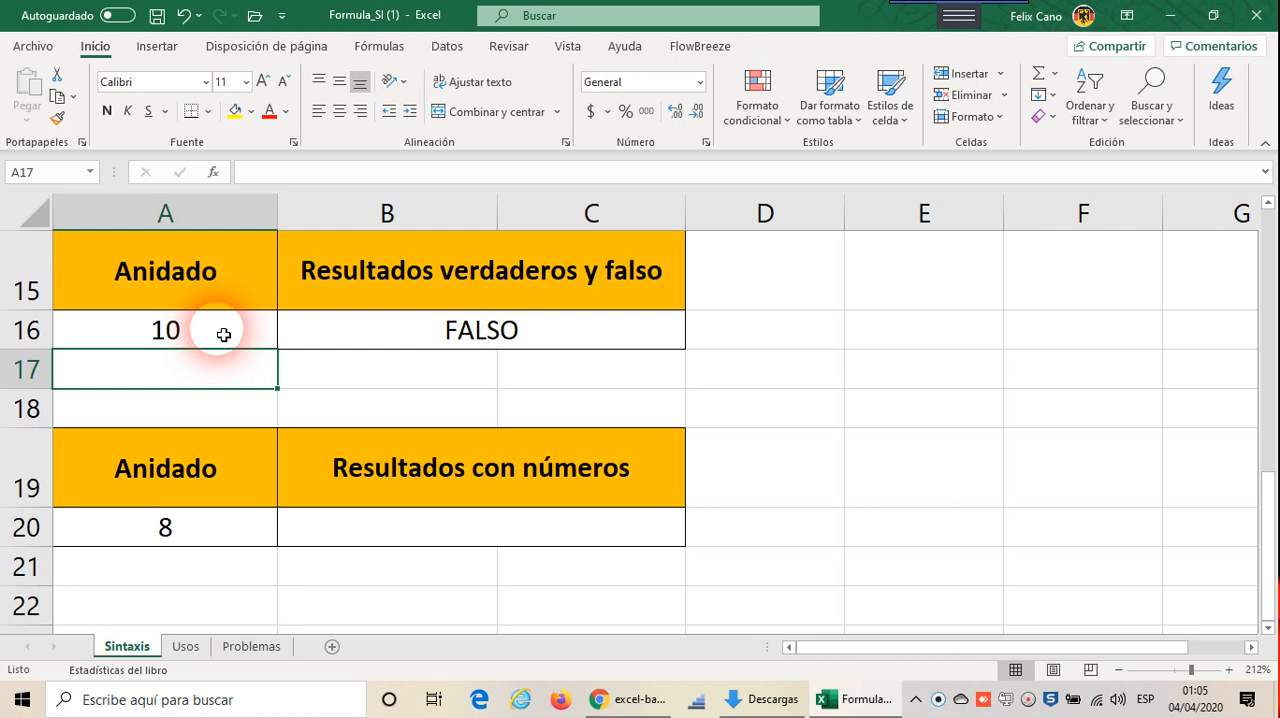
Step: Reopen the B16 formula and insert a third SI as the false value of the second SI, after "Todavía es un 7"
{"action": "left_click", "coordinate": [366, 320]}
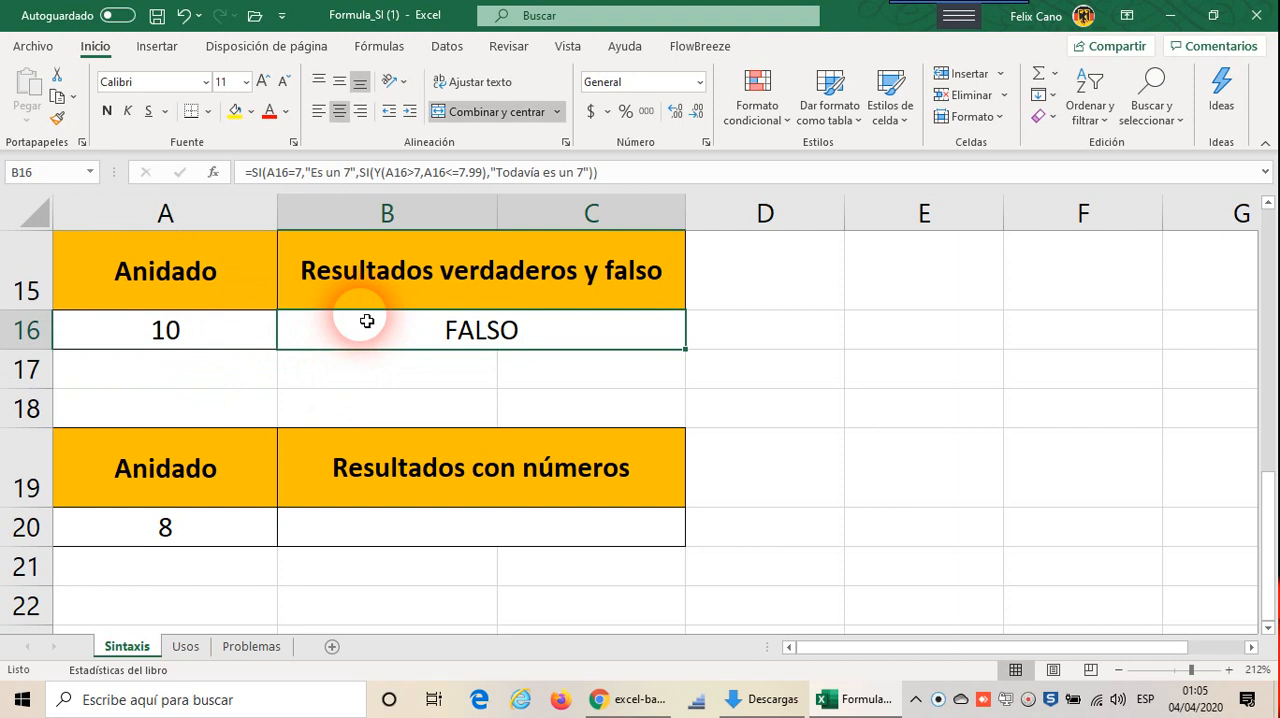
{"action": "left_click", "coordinate": [590, 172]}
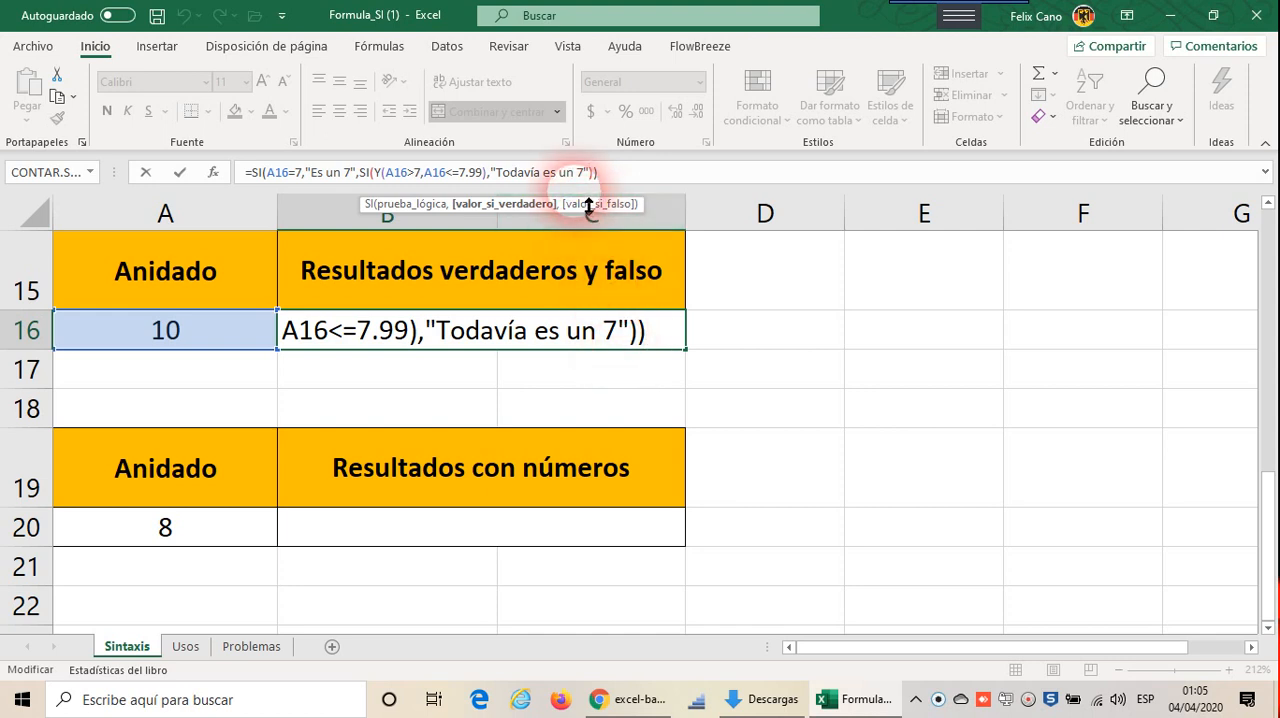
{"action": "left_click", "coordinate": [641, 352]}
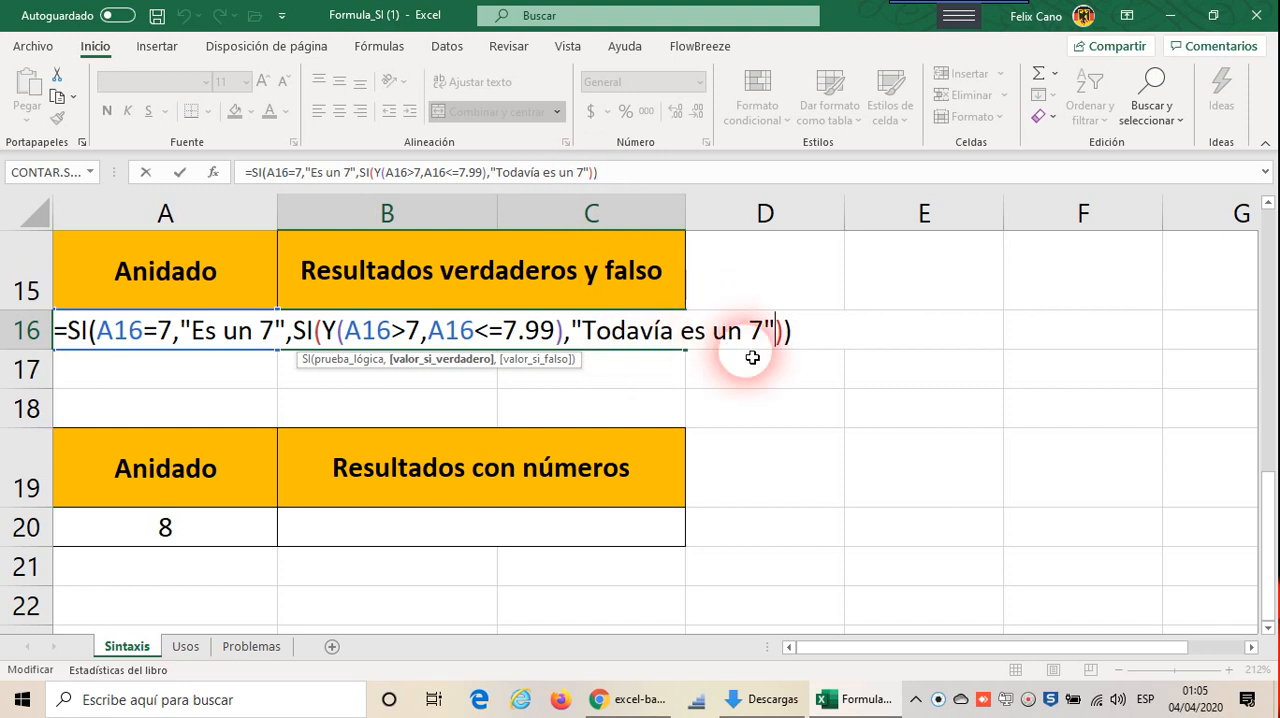
{"action": "left_click", "coordinate": [784, 346]}
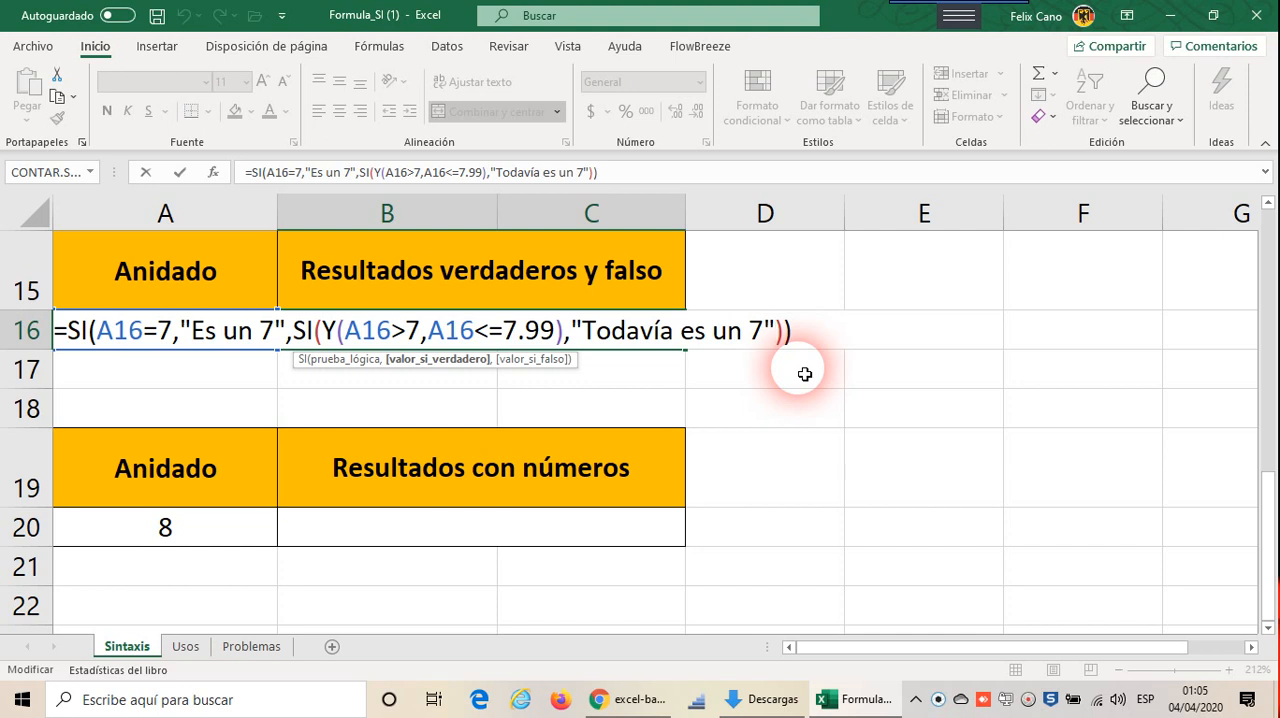
{"action": "type", "text": ","}
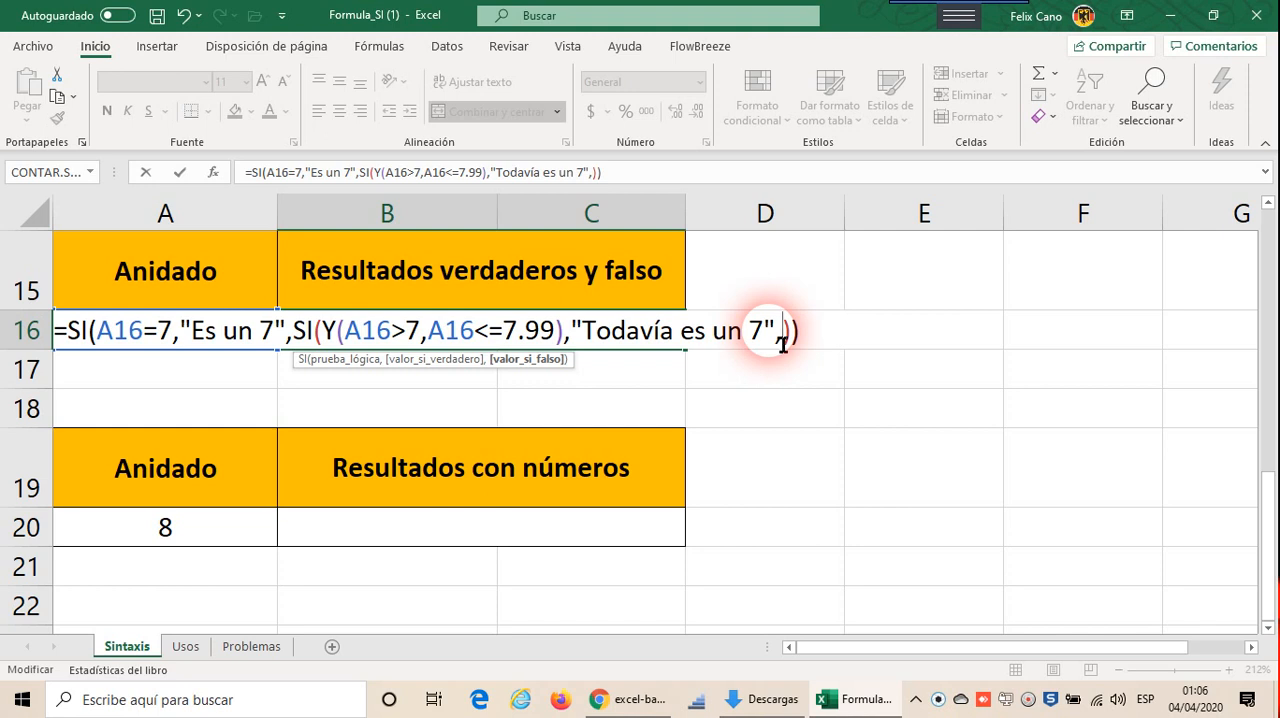
{"action": "type", "text": "si"}
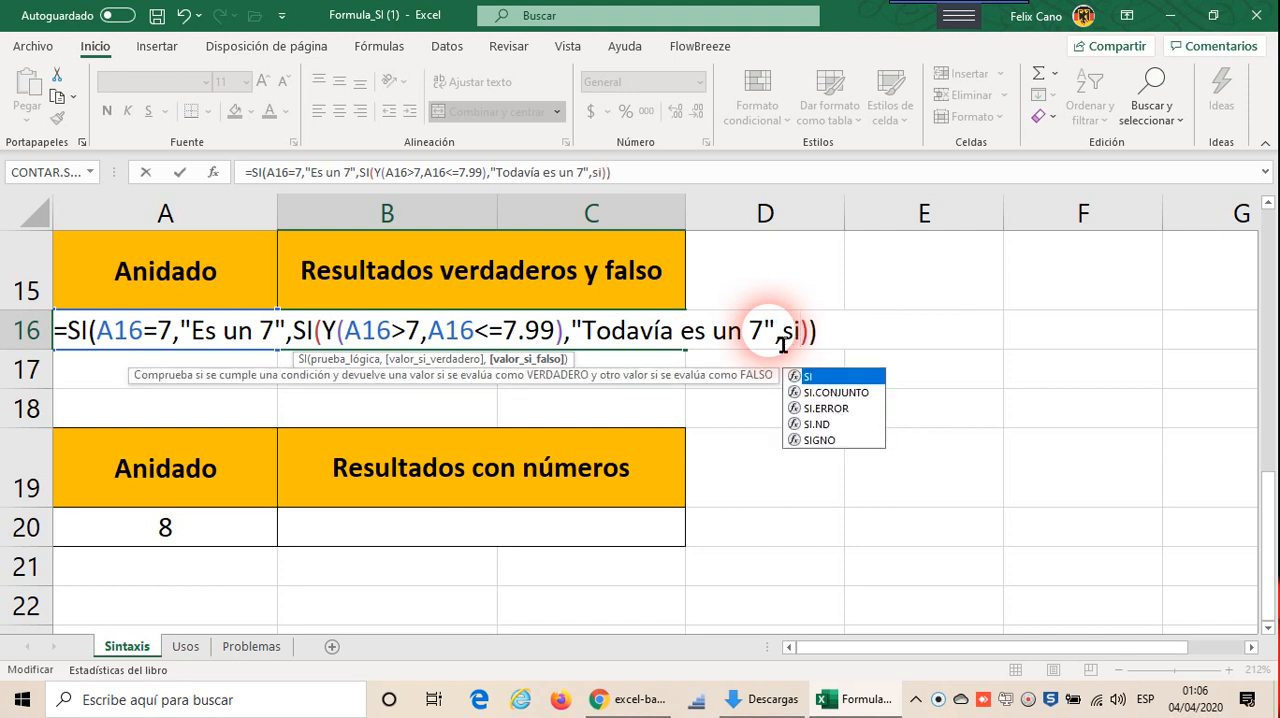
{"action": "type", "text": "("}
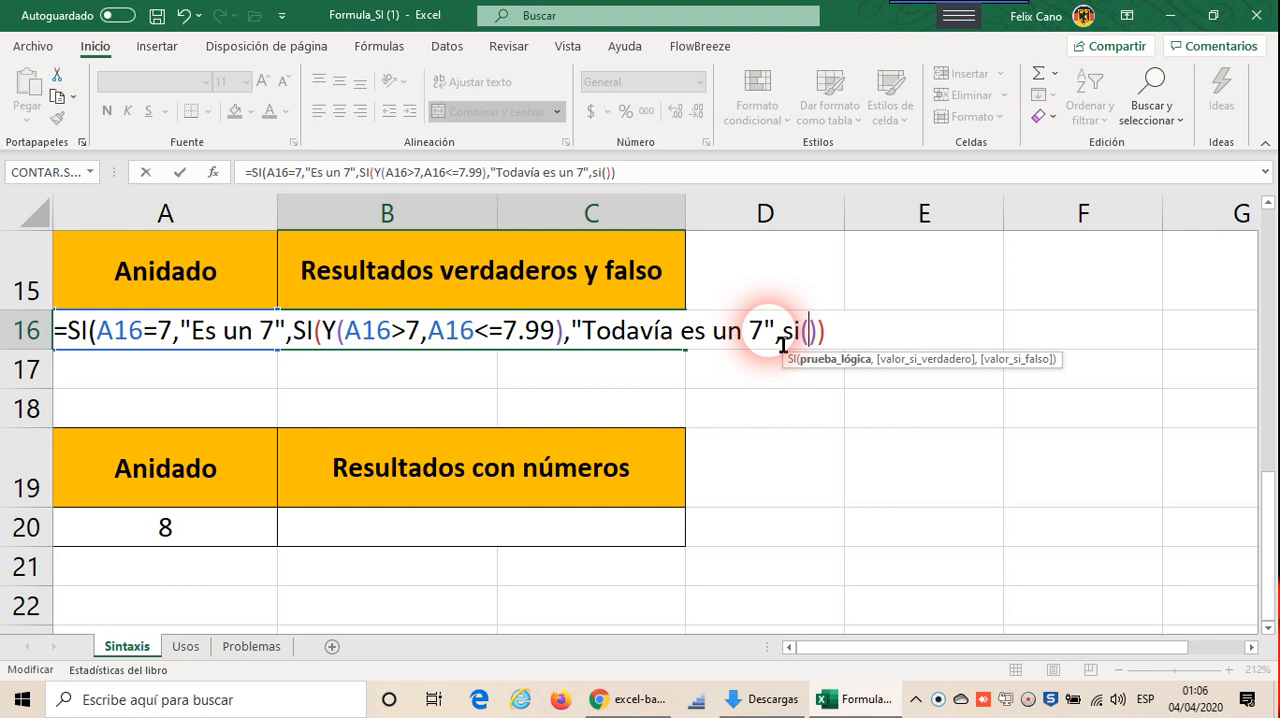
Step: Insert a Y function as the third SI's logical test, with a16<7 as its first condition
{"action": "type", "text": "y"}
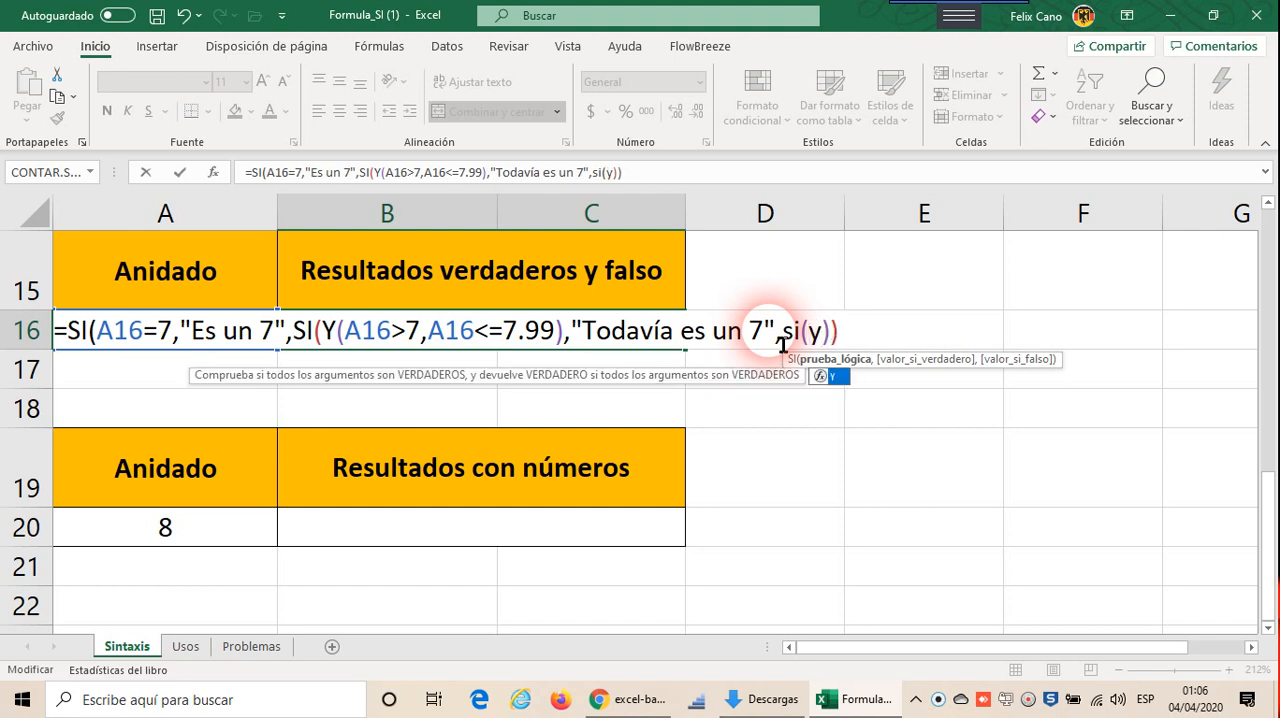
{"action": "type", "text": "("}
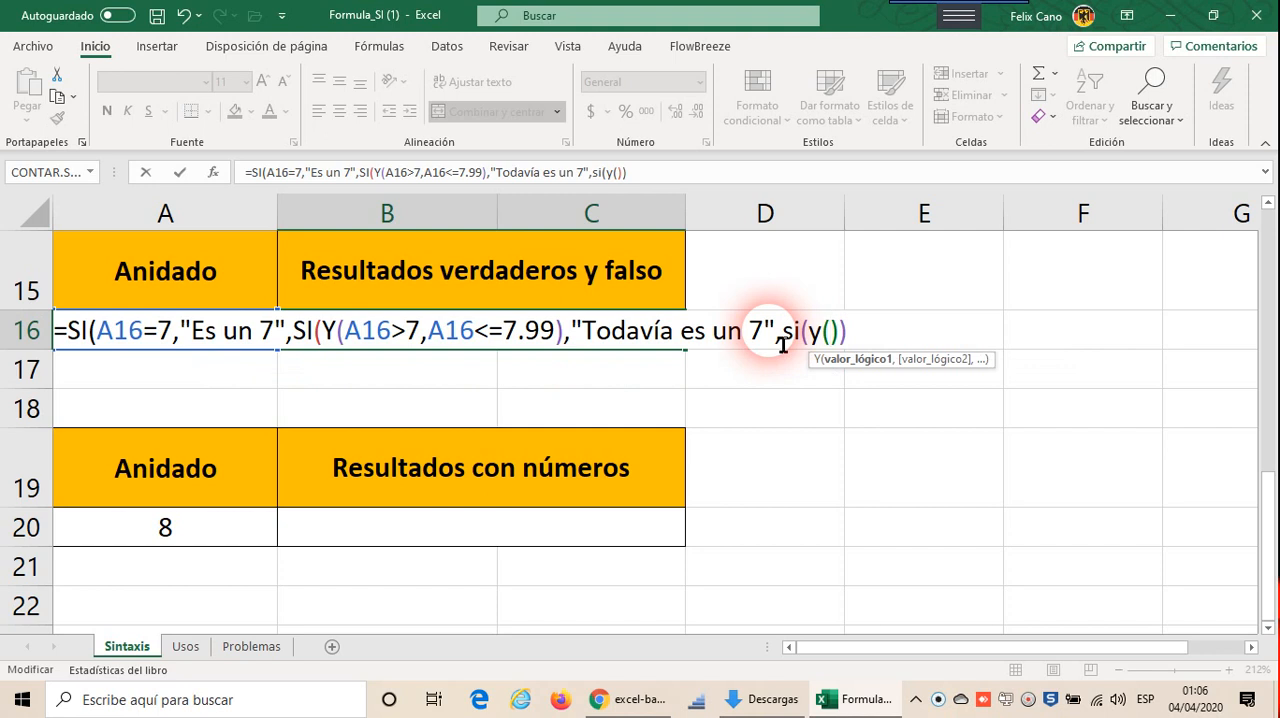
{"action": "type", "text": "a16"}
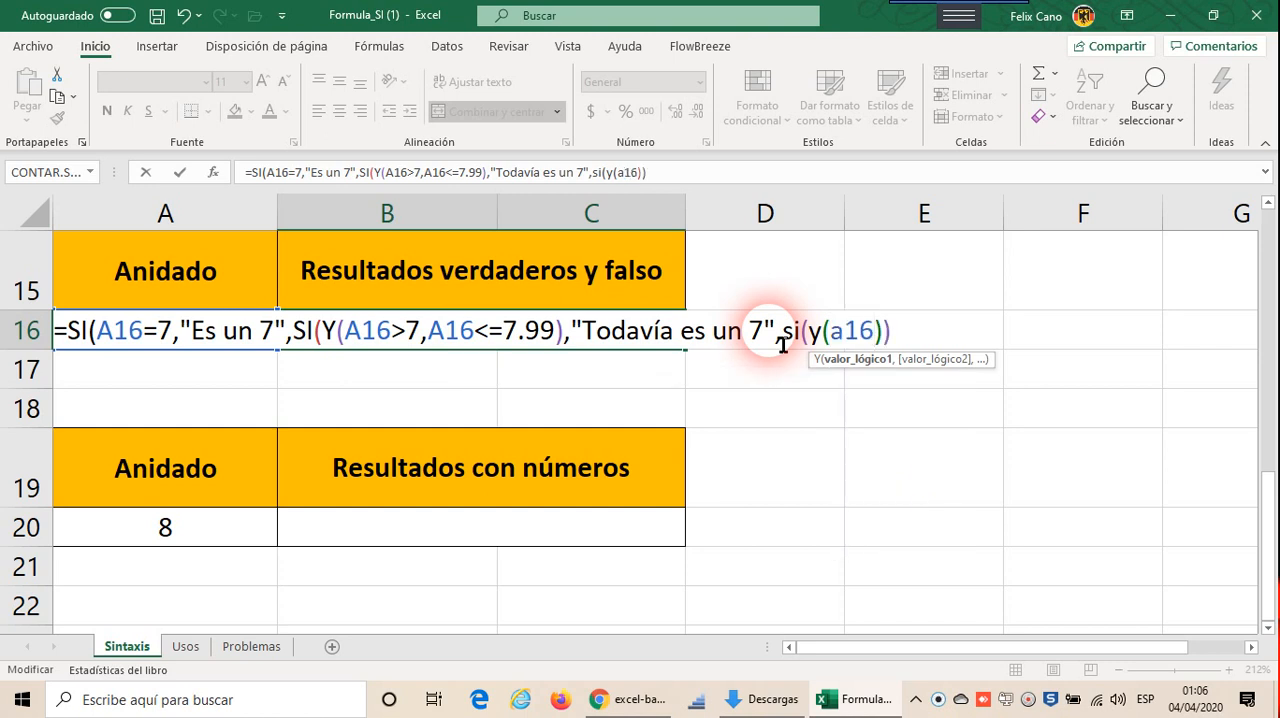
{"action": "type", "text": "<7"}
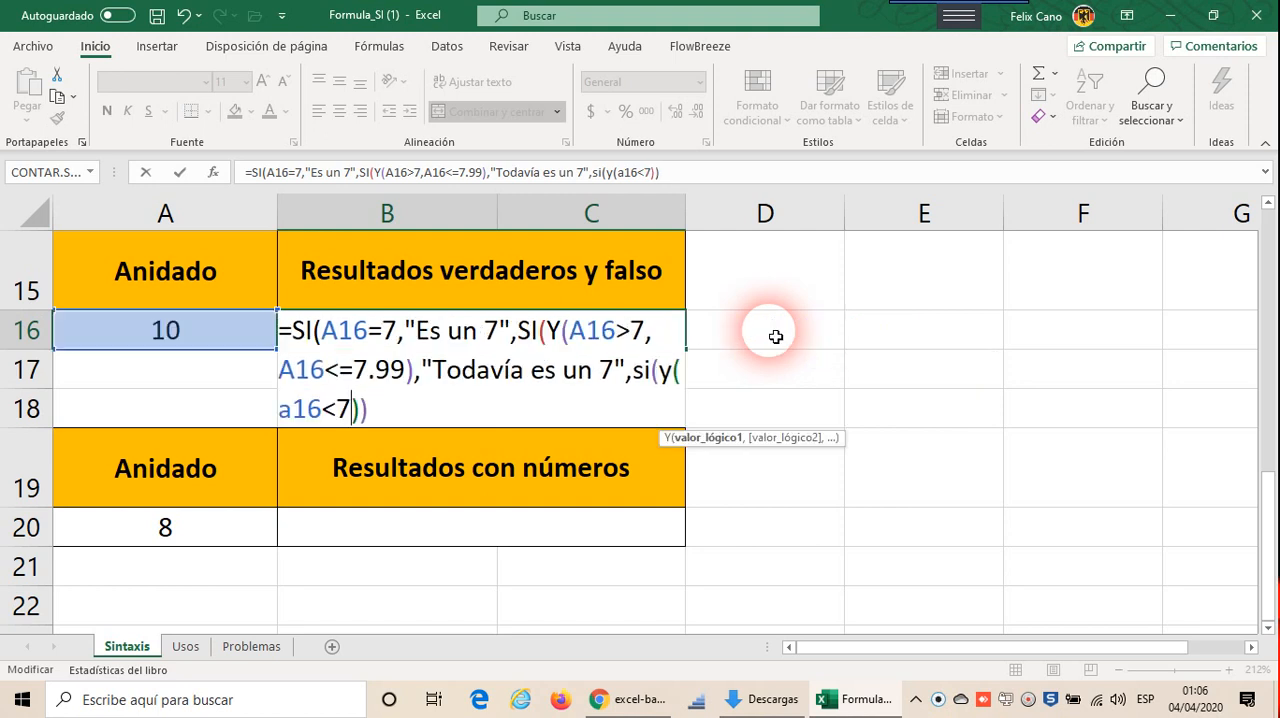
{"action": "type", "text": ",a"}
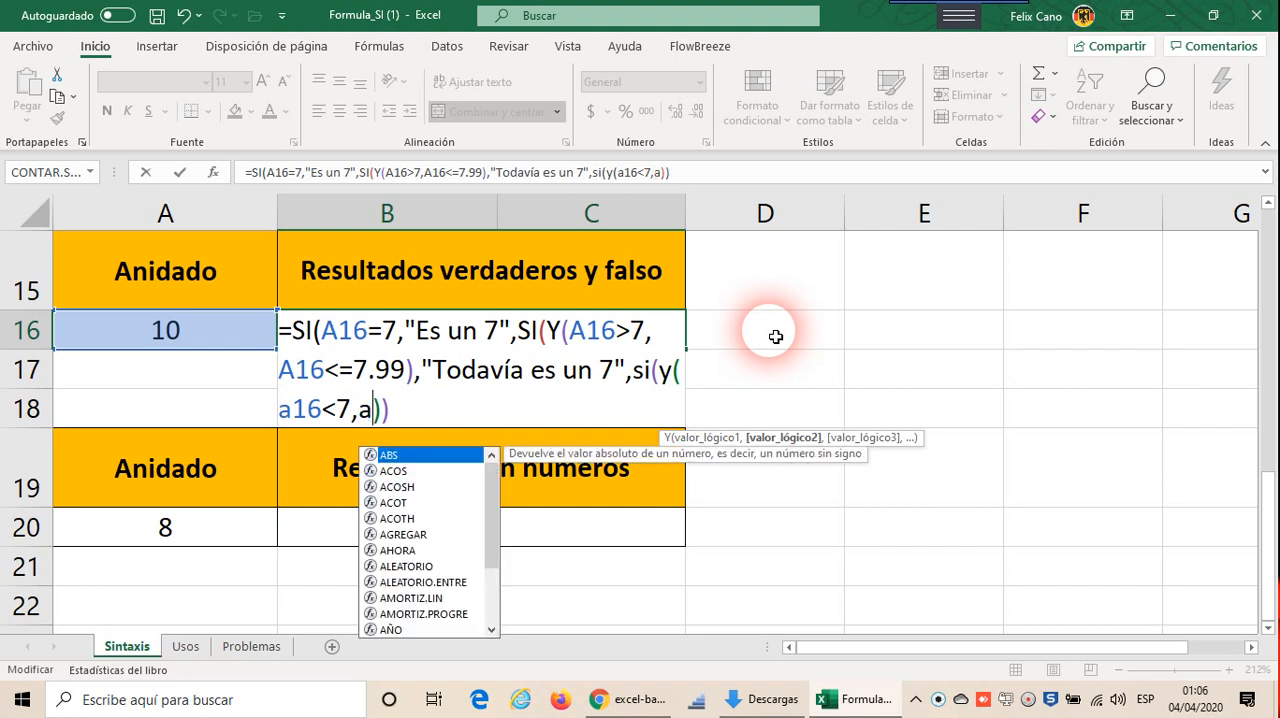
{"action": "type", "text": "16"}
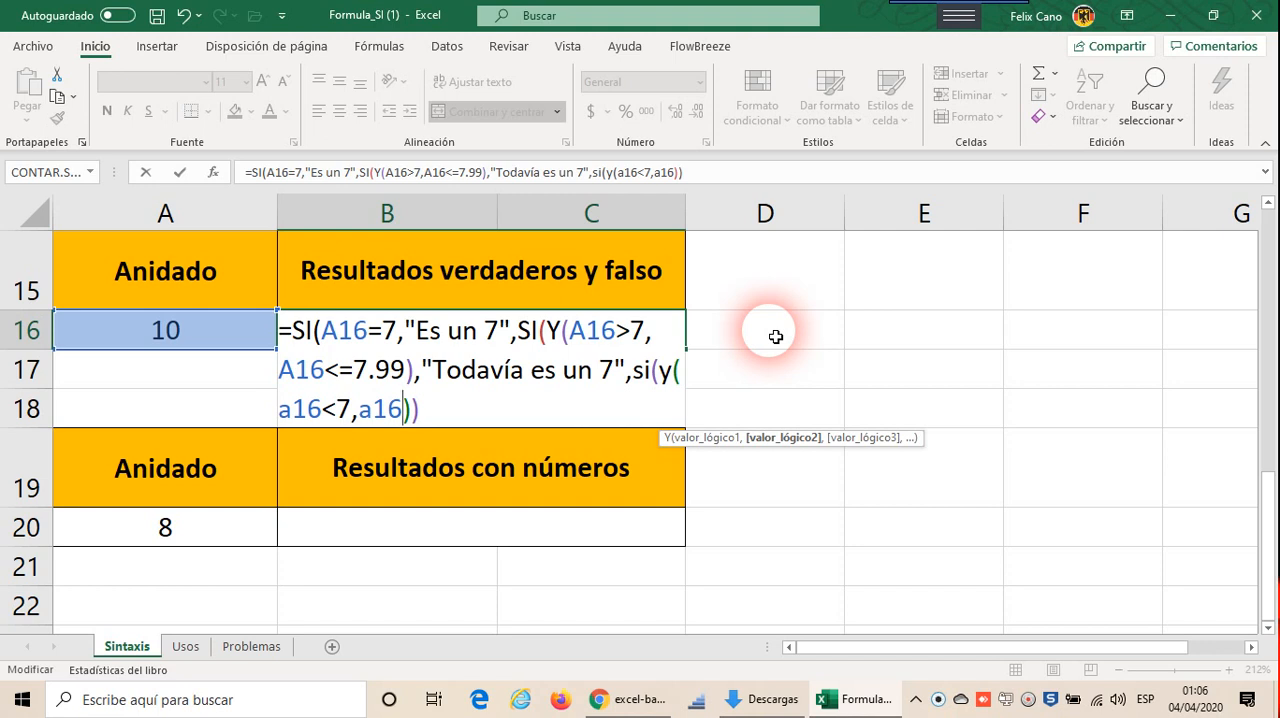
Step: Add a16>=8 as the second condition of the Y function in the third SI
{"action": "type", "text": ">0"}
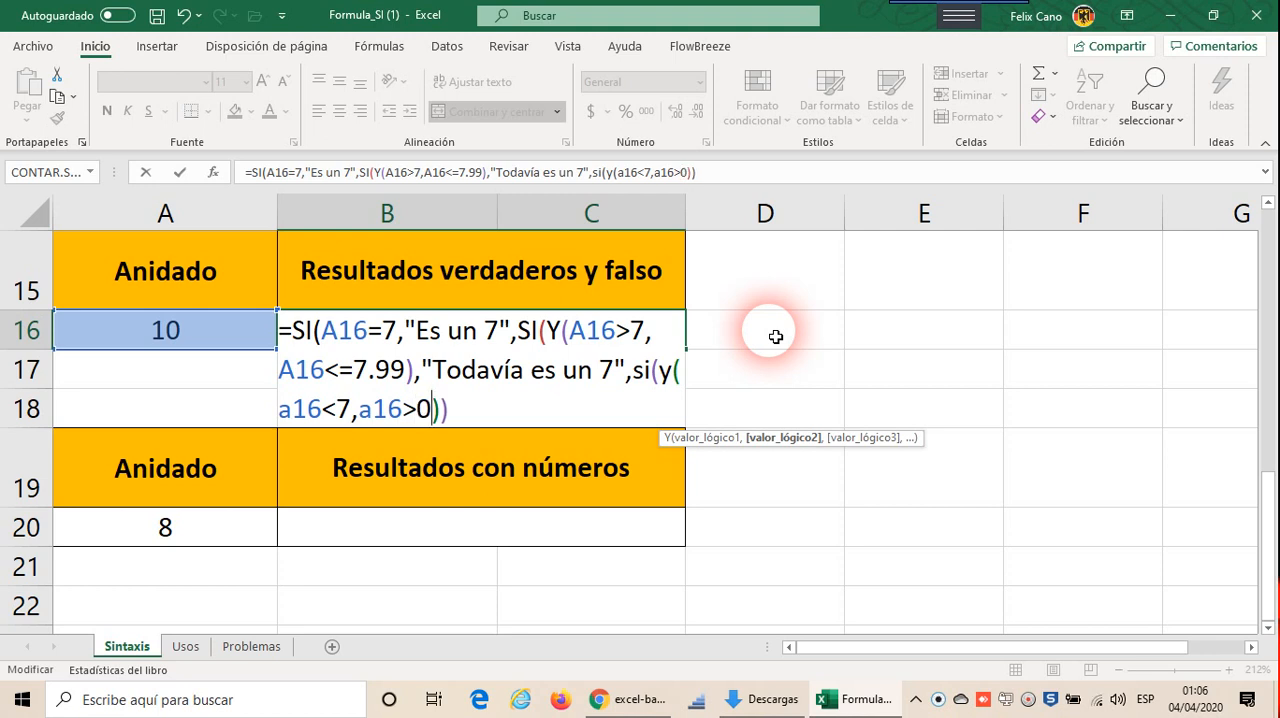
{"action": "key", "text": "BackSpace"}
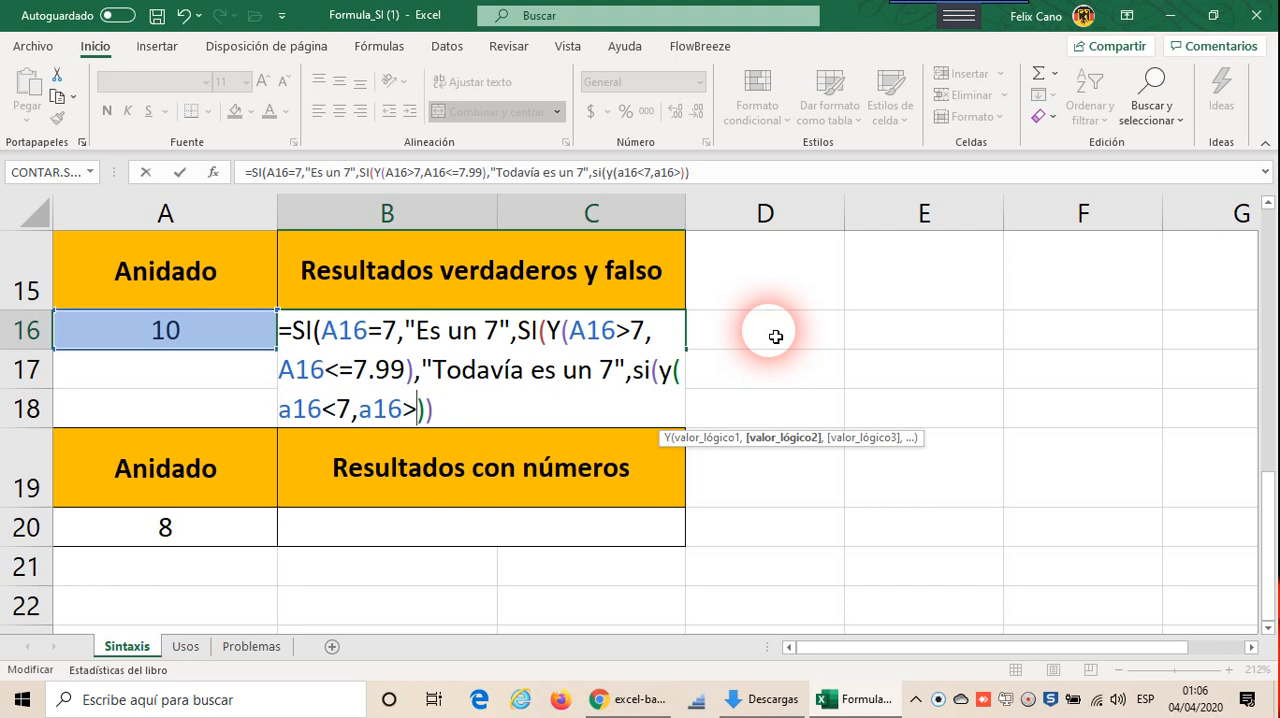
{"action": "type", "text": "=8"}
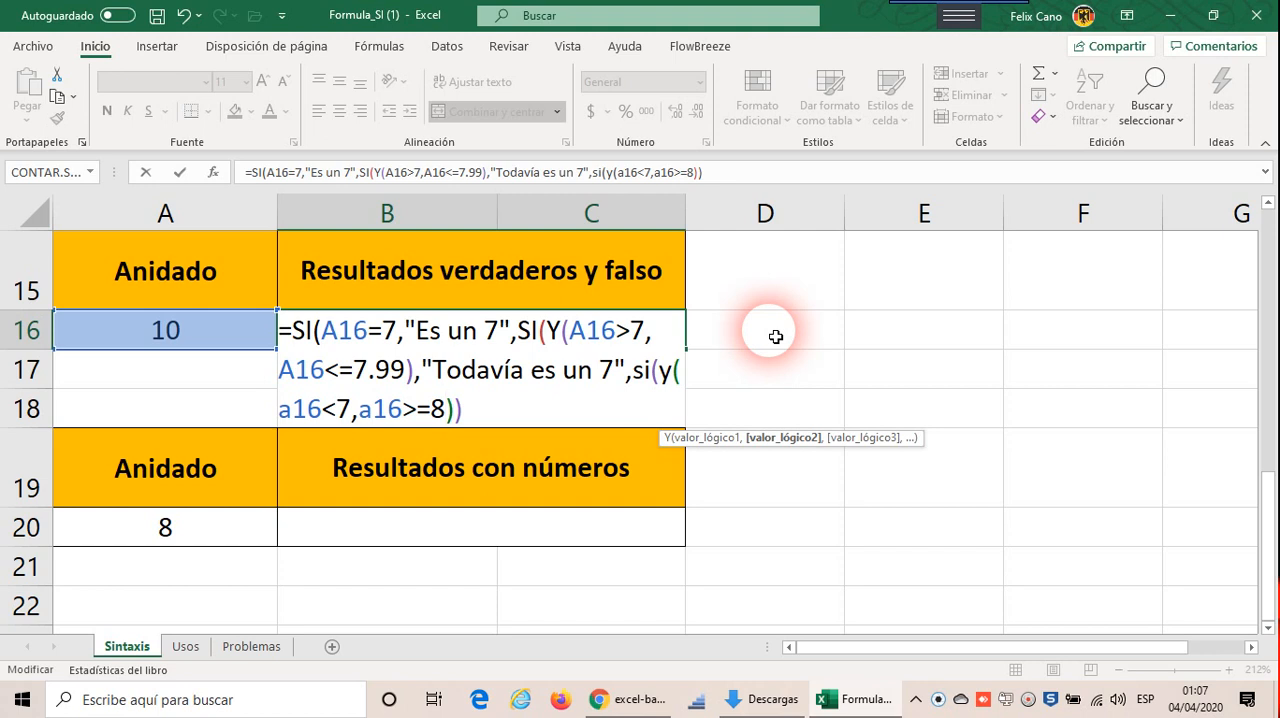
Step: Add "No es un 7" as the third SI's true value in the B16 formula and close that SI
{"action": "key", "text": "Right"}
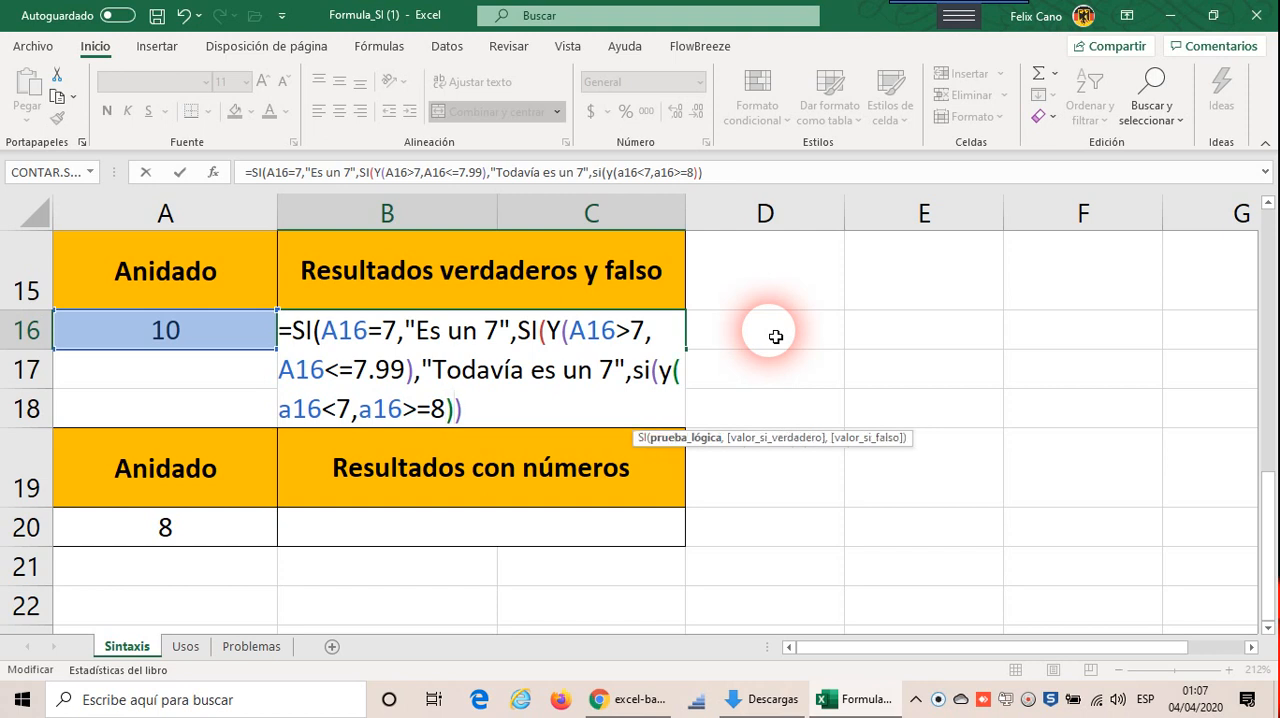
{"action": "type", "text": ",\"N"}
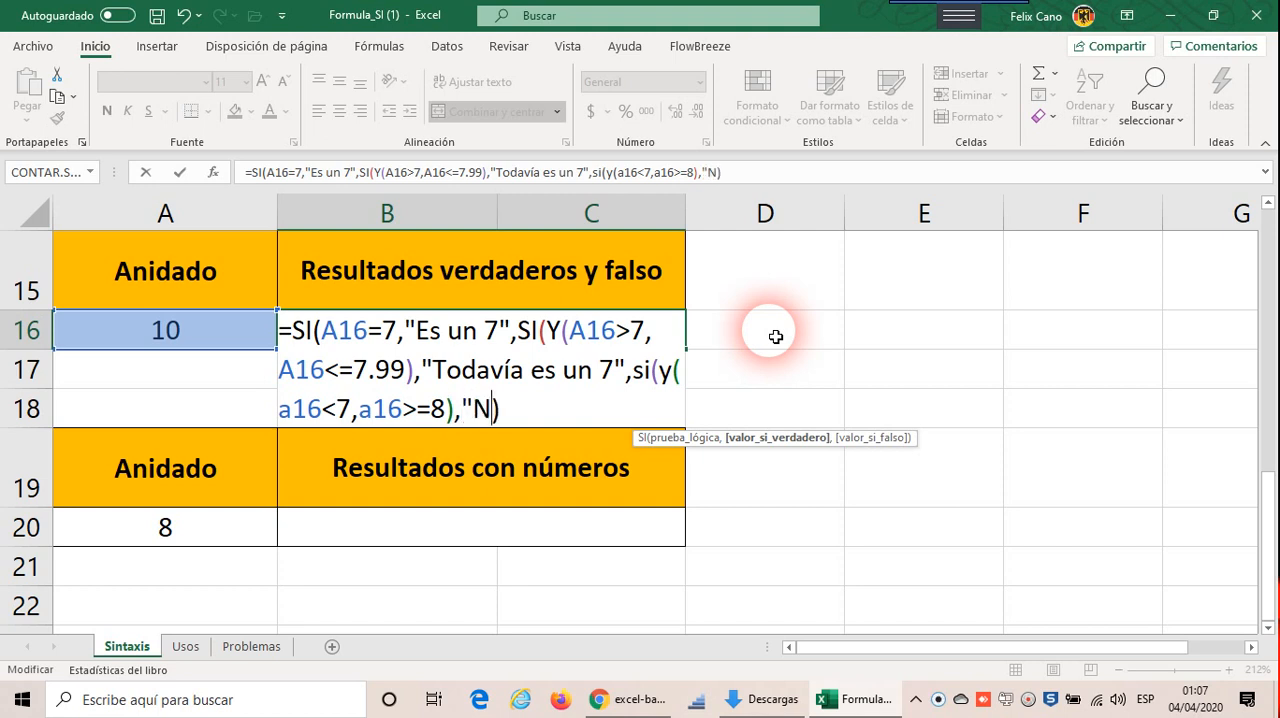
{"action": "type", "text": "o es un"}
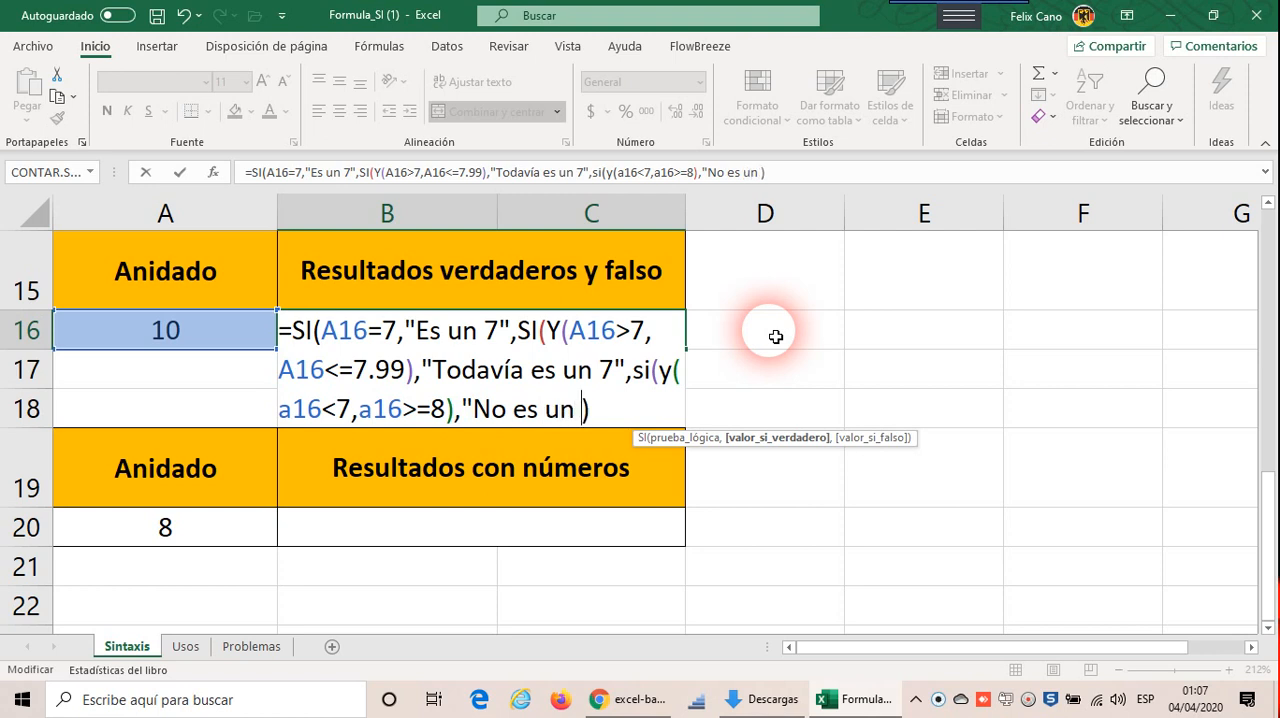
{"action": "type", "text": " 7"}
{"action": "type", "text": "!"}
{"action": "key", "text": "BackSpace"}
{"action": "type", "text": "\")"}
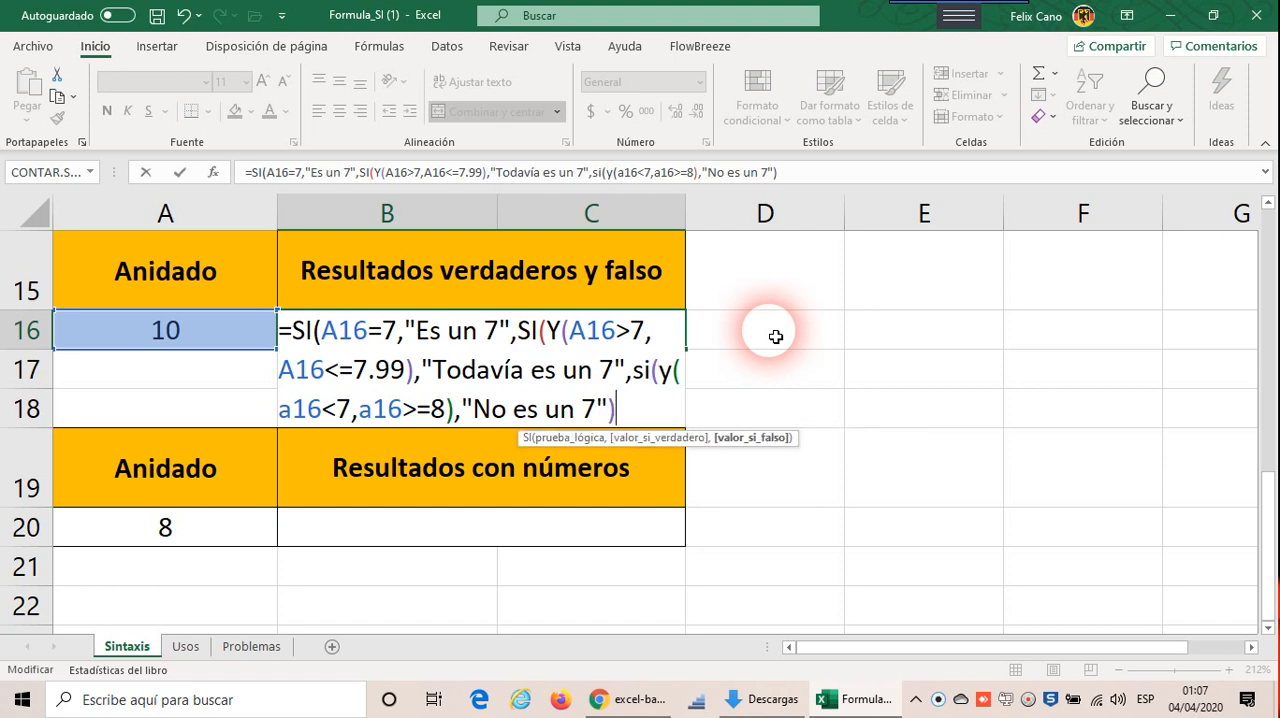
{"action": "type", "text": ")"}
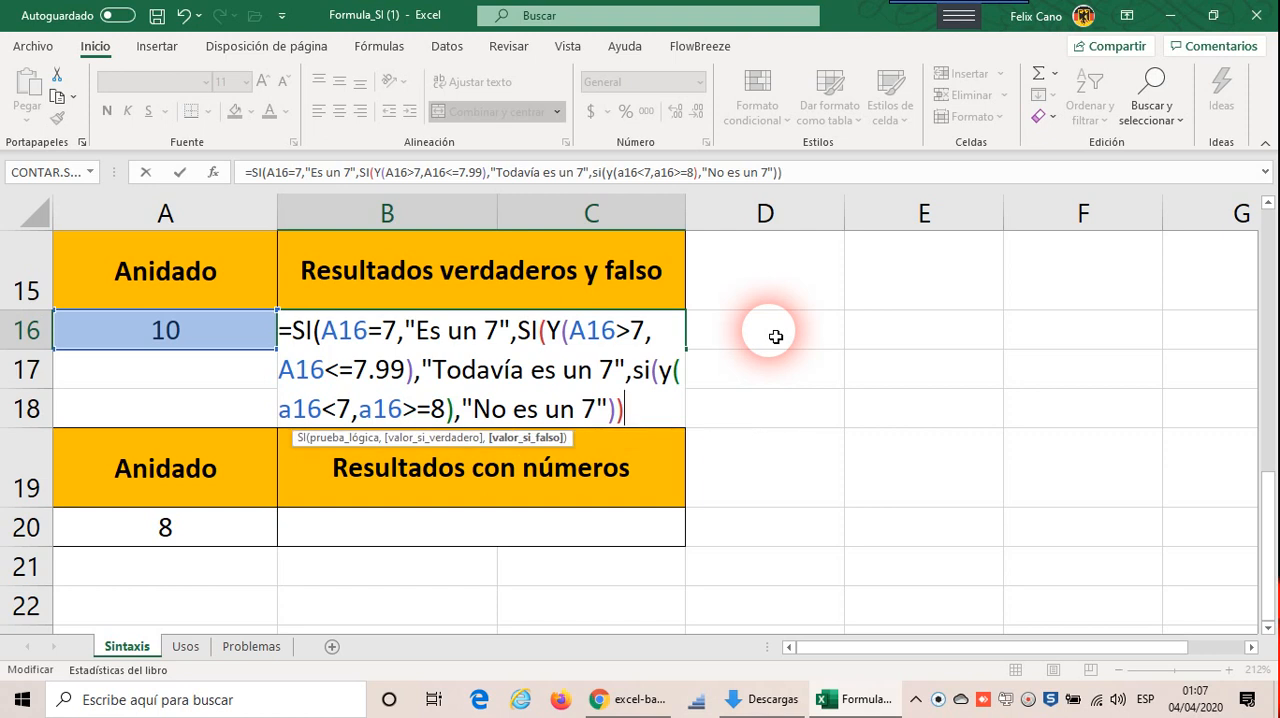
{"action": "type", "text": ")"}
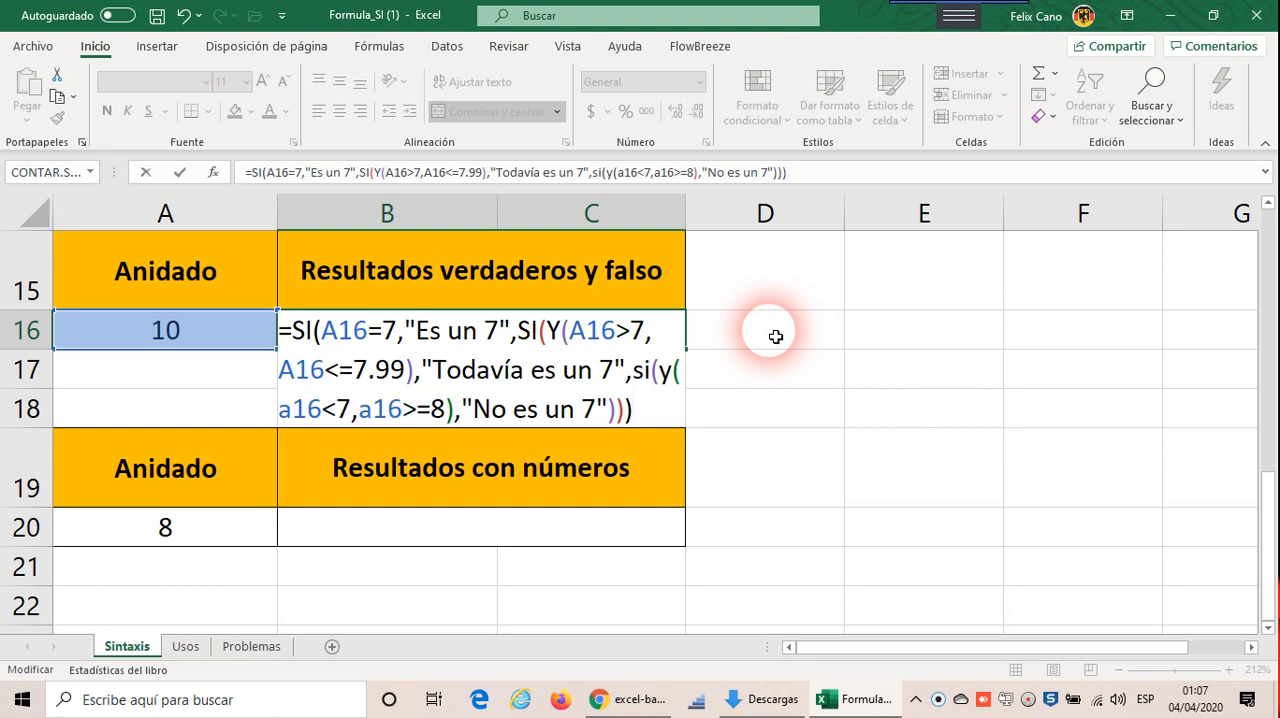
Step: Close the outer SI functions of the B16 formula, enter it and accept the proposed parenthesis correction
{"action": "type", "text": "))"}
{"action": "key", "text": "BackSpace"}
{"action": "type", "text": "))"}
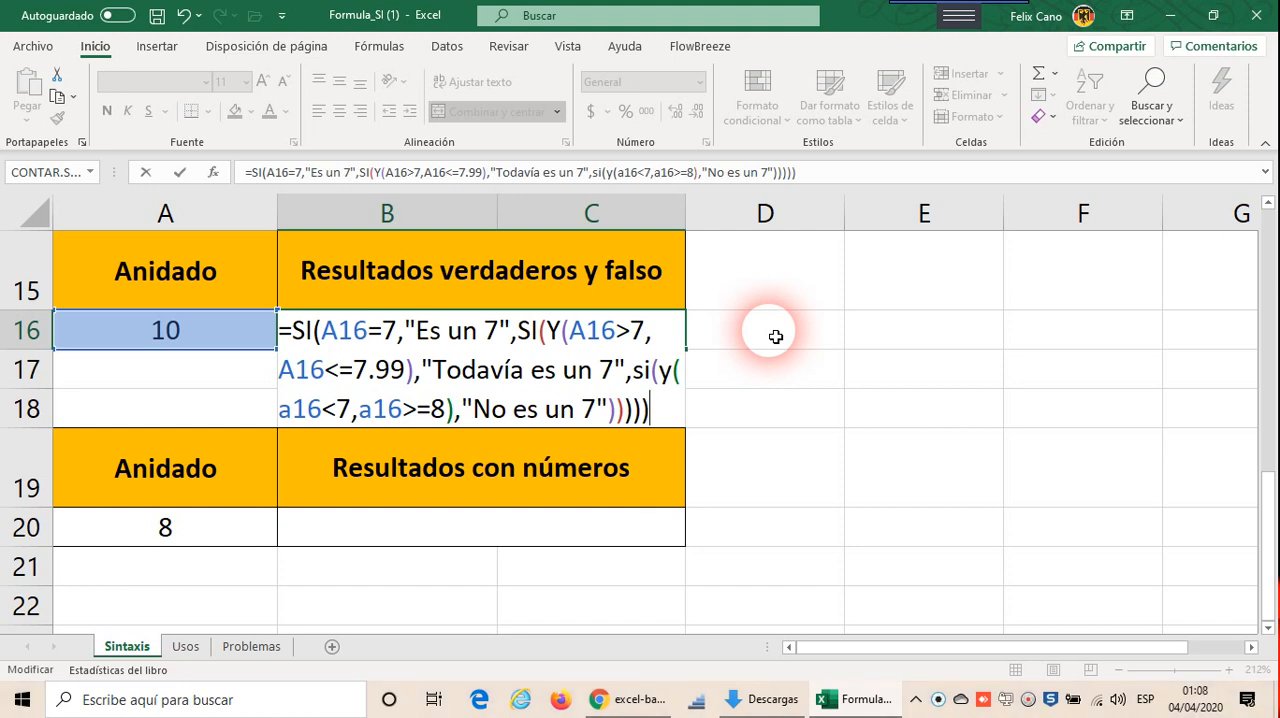
{"action": "key", "text": "Return"}
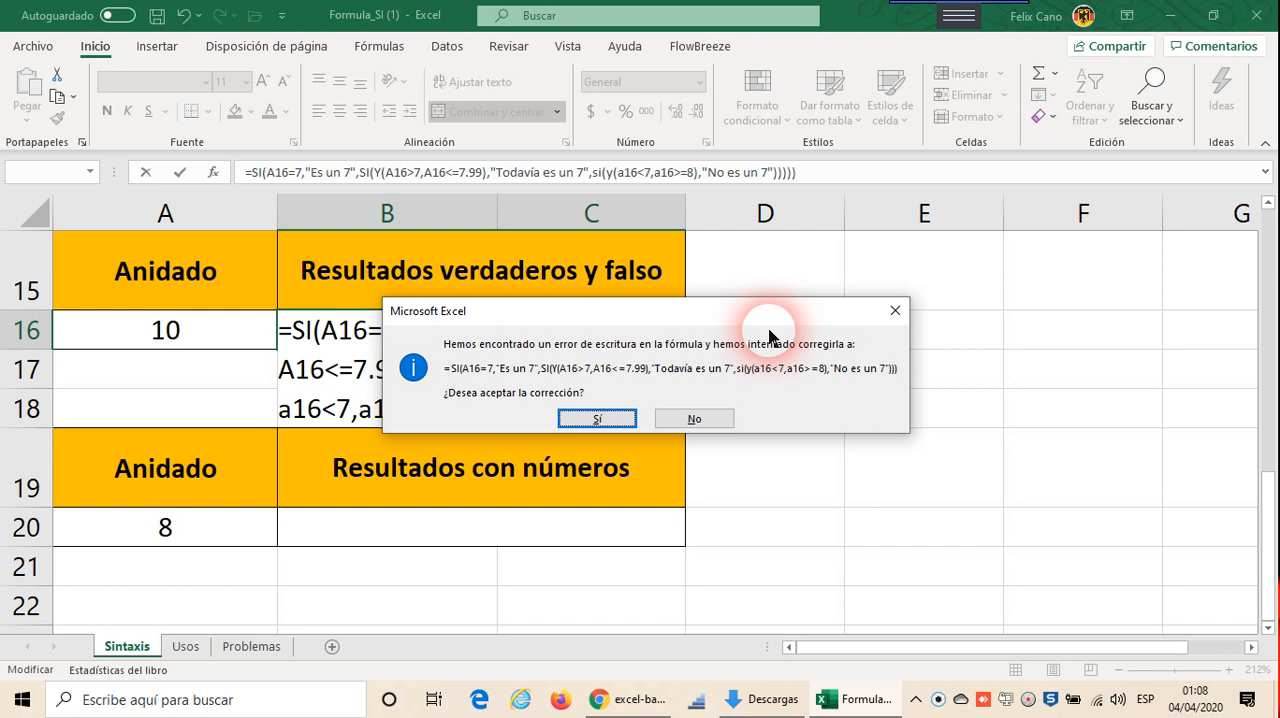
{"action": "left_click", "coordinate": [595, 421]}
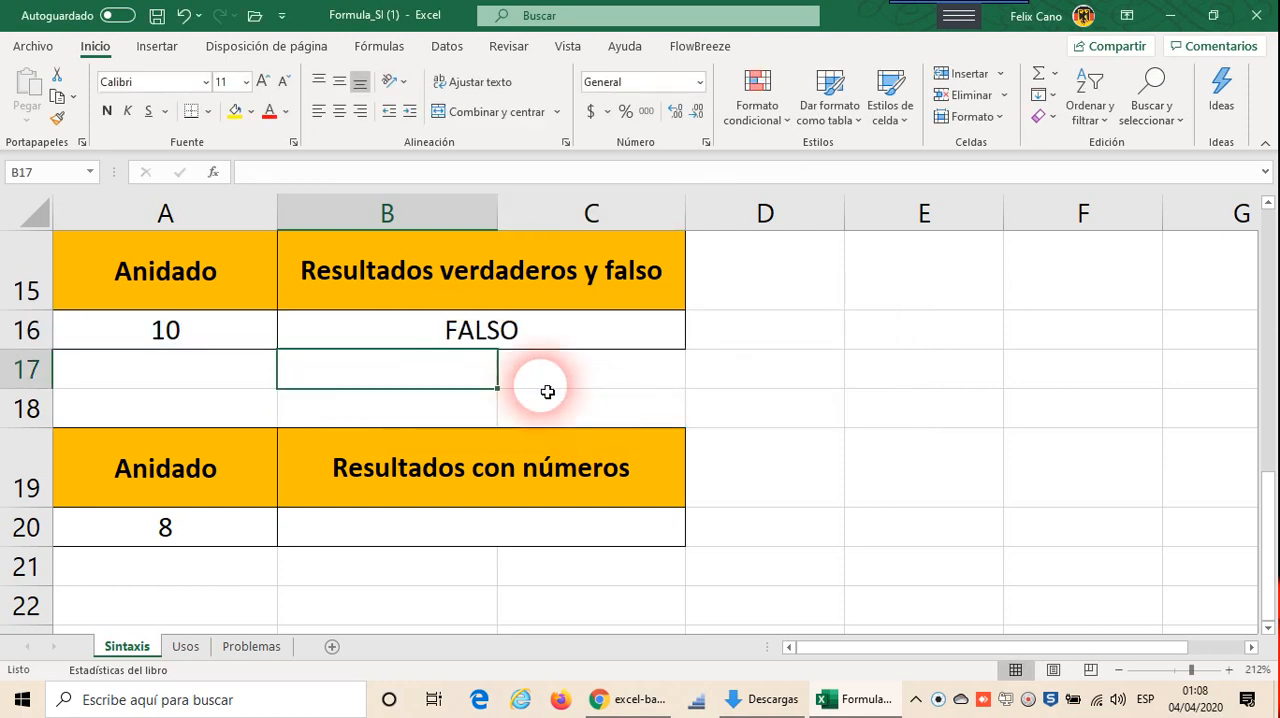
Step: Start Evaluate Formula on B16 and evaluate the first SI's condition A16=7
{"action": "left_click", "coordinate": [510, 322]}
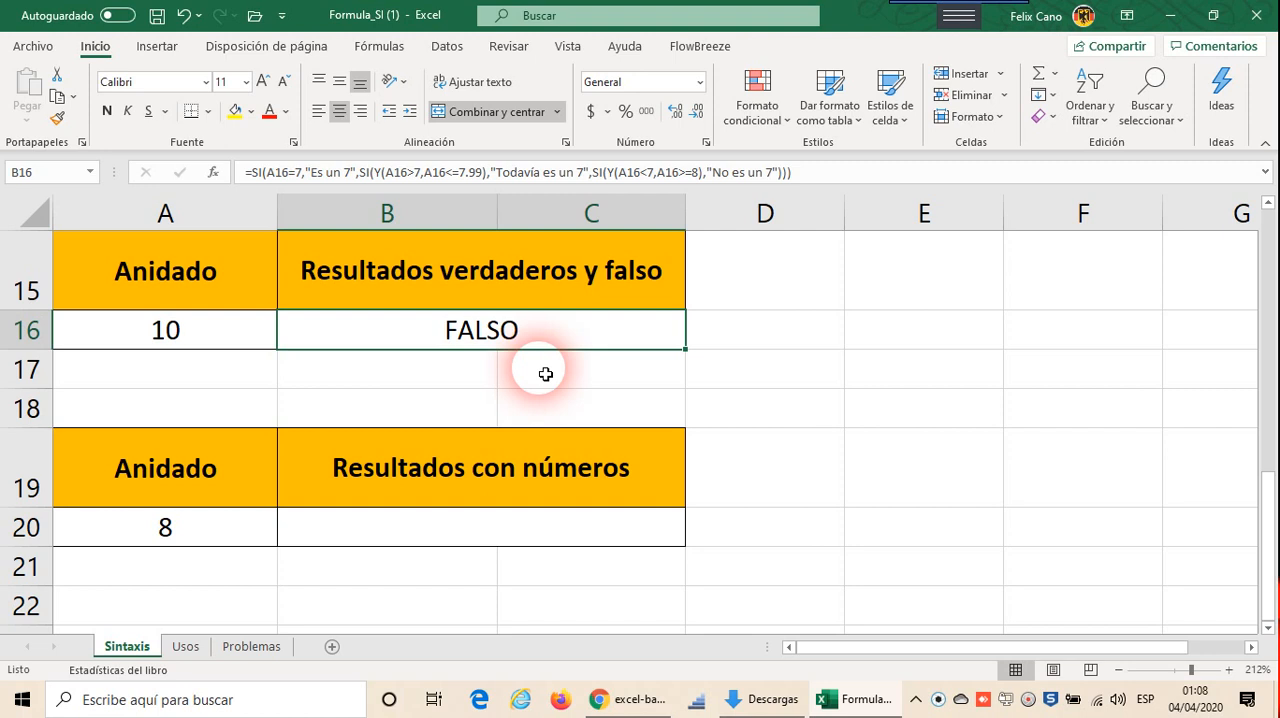
{"action": "left_click", "coordinate": [379, 46]}
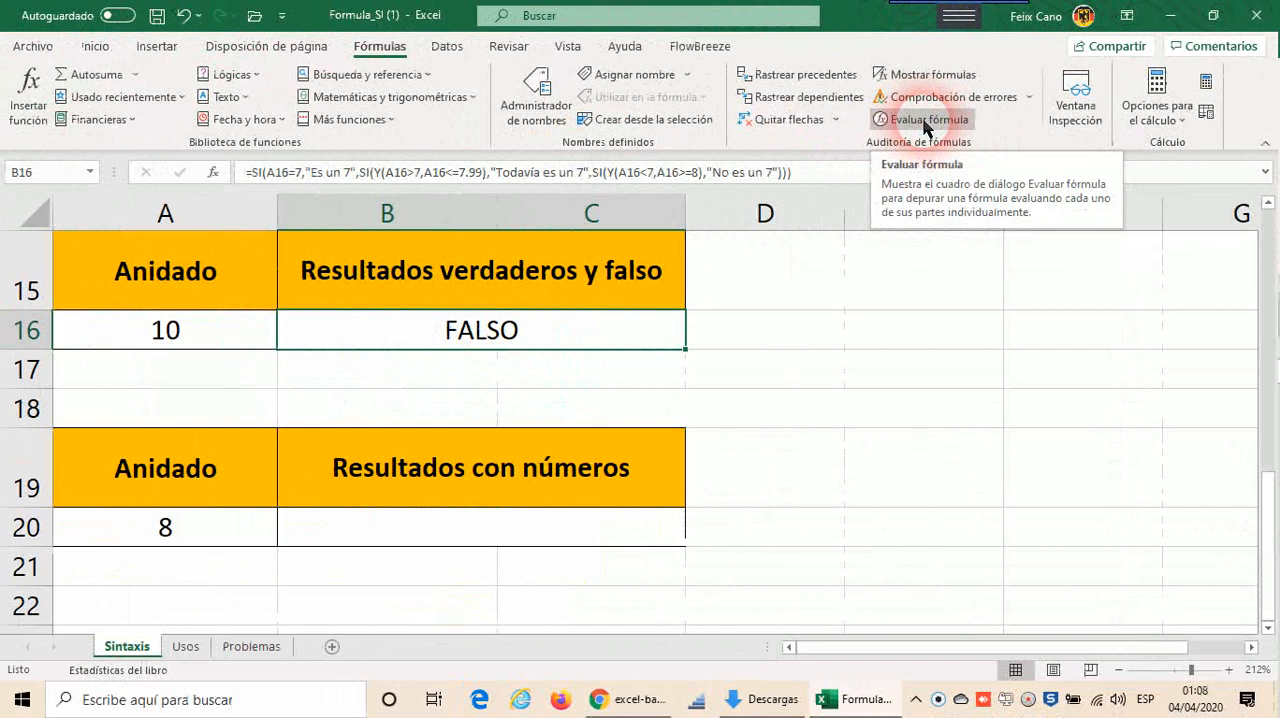
{"action": "left_click", "coordinate": [926, 121]}
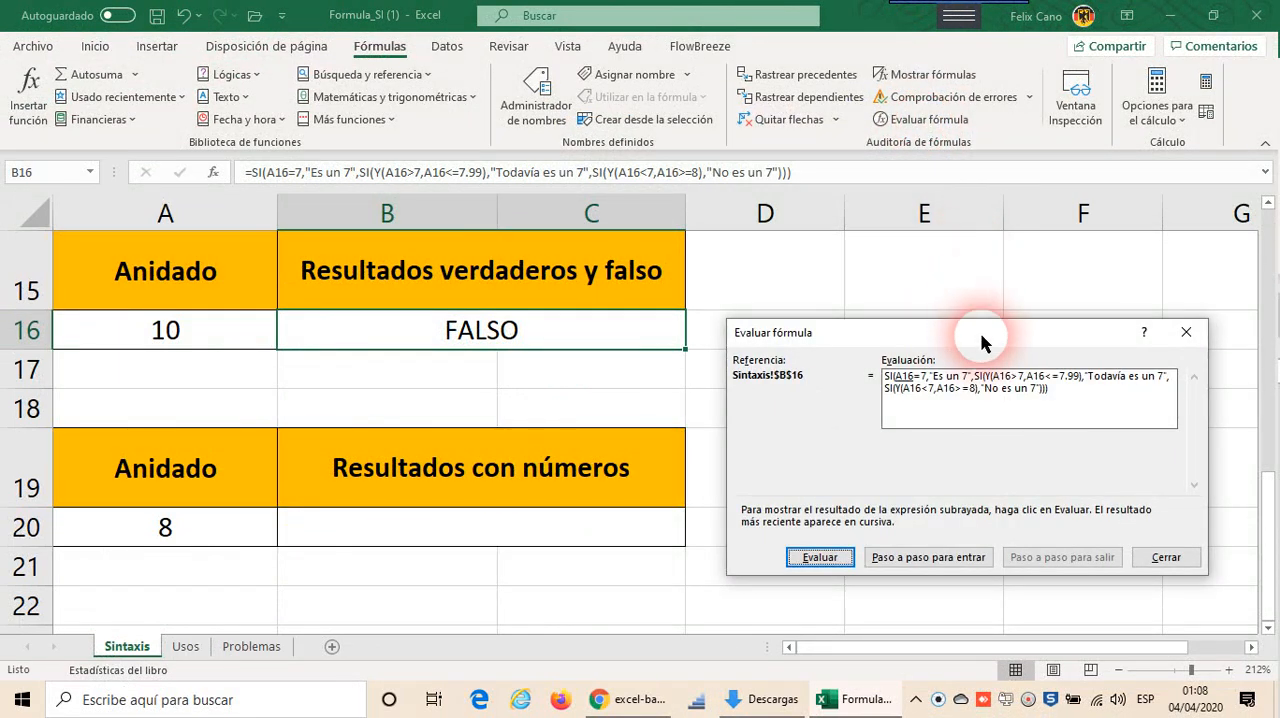
{"action": "left_click_drag", "start_coordinate": [971, 337], "coordinate": [713, 246]}
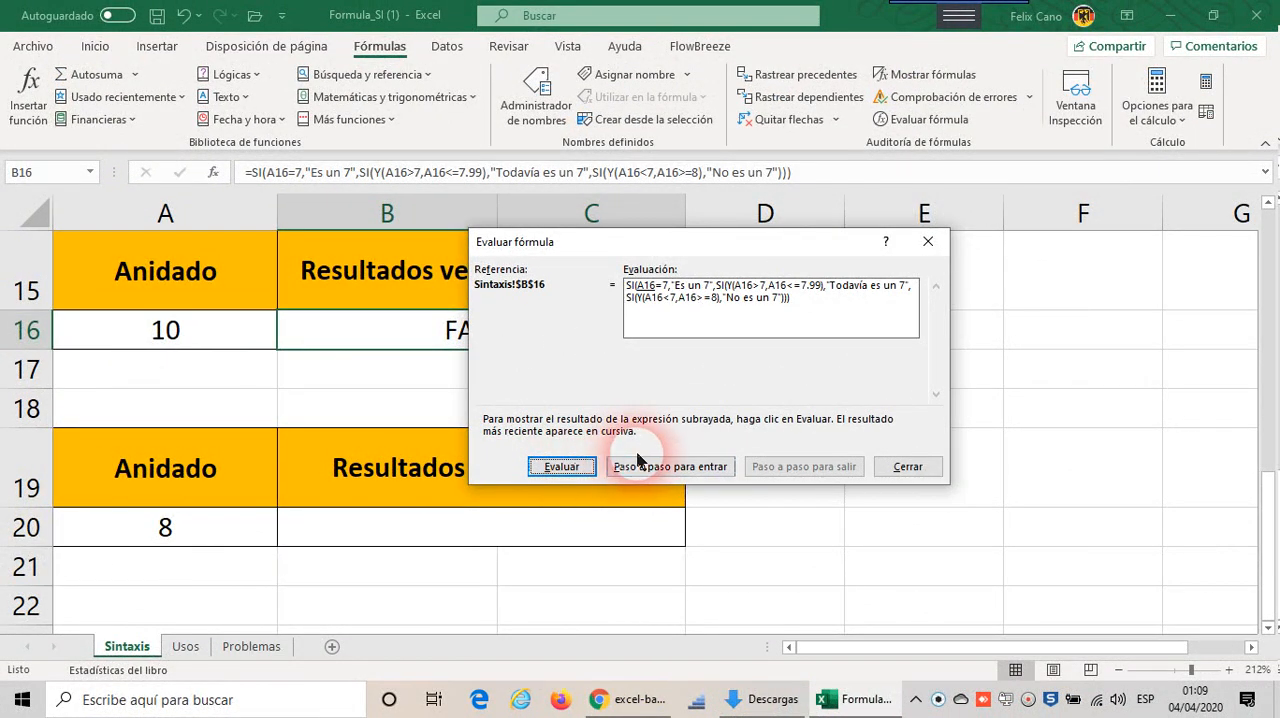
{"action": "left_click", "coordinate": [578, 470]}
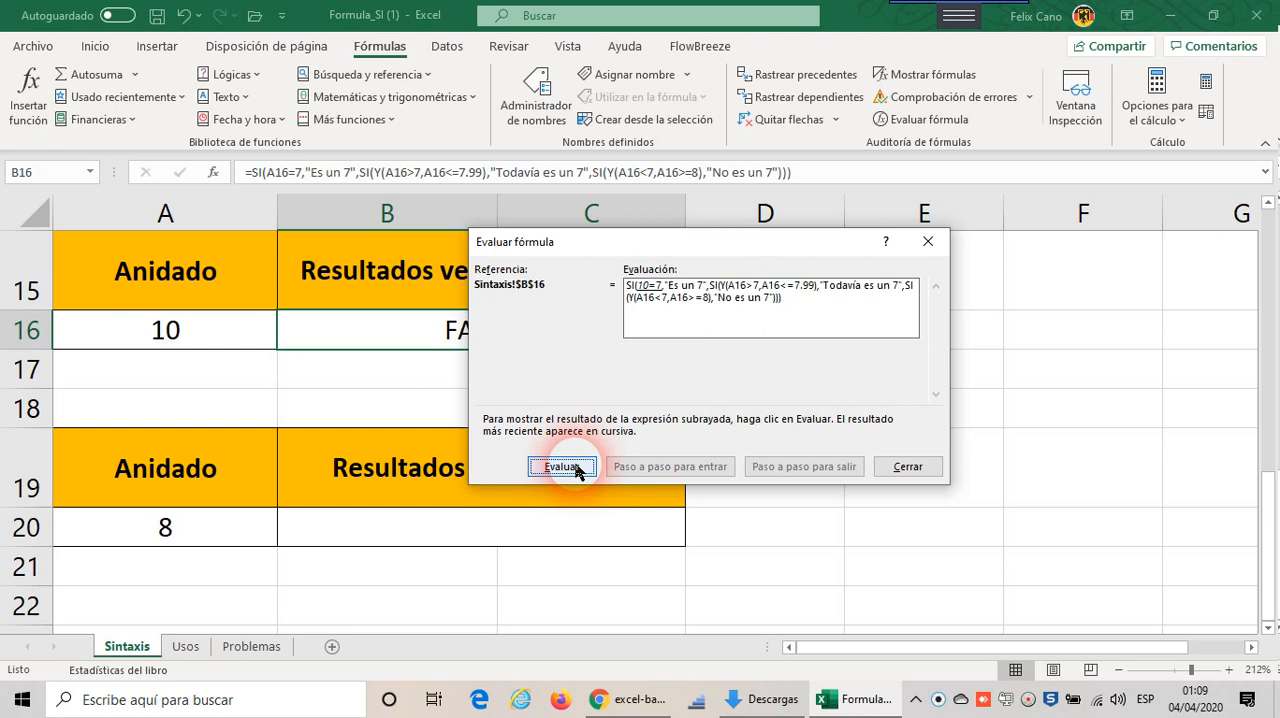
{"action": "left_click", "coordinate": [578, 470]}
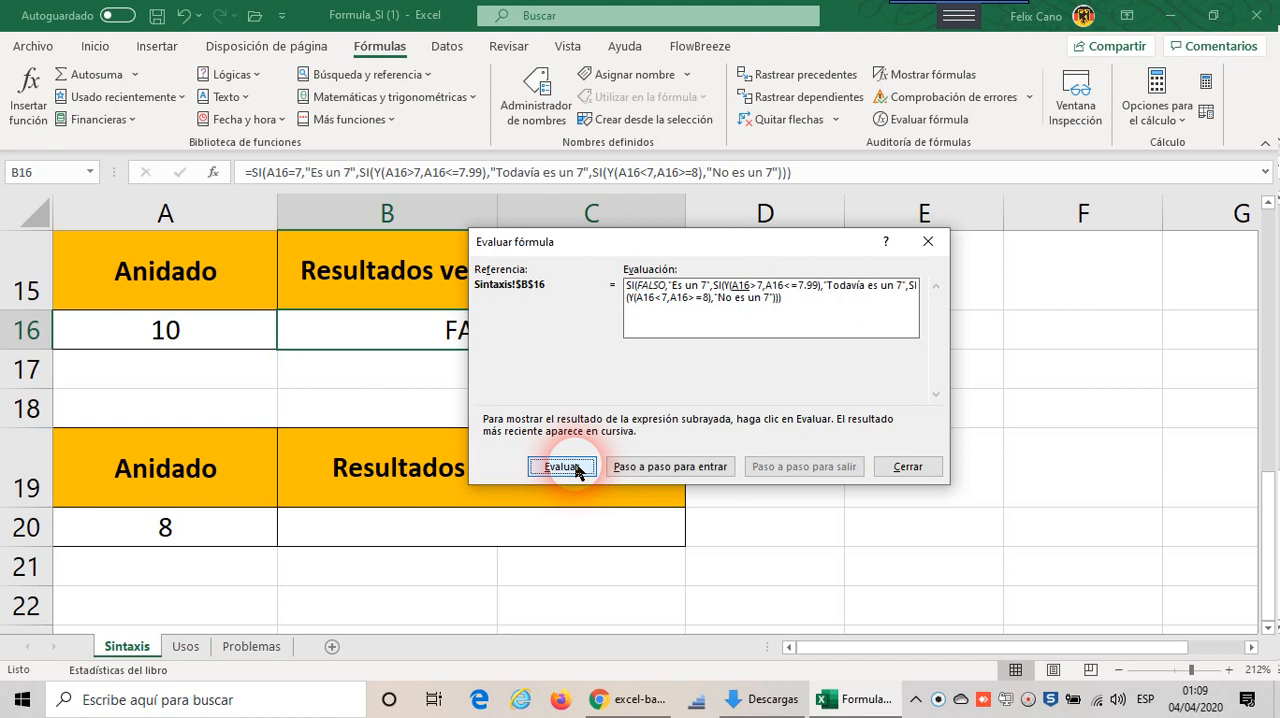
Step: Evaluate the second SI's Y test, A16>7 and A16<=7.99, one part at a time
{"action": "left_click", "coordinate": [562, 467]}
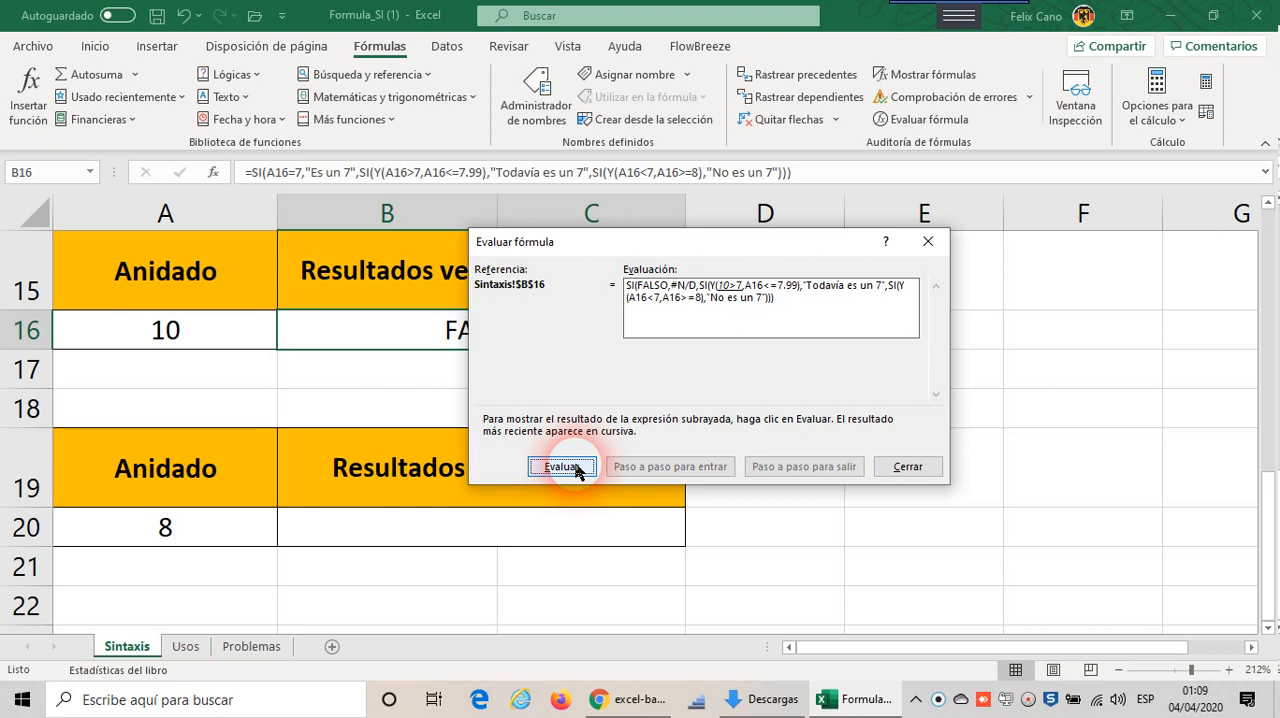
{"action": "left_click", "coordinate": [562, 467]}
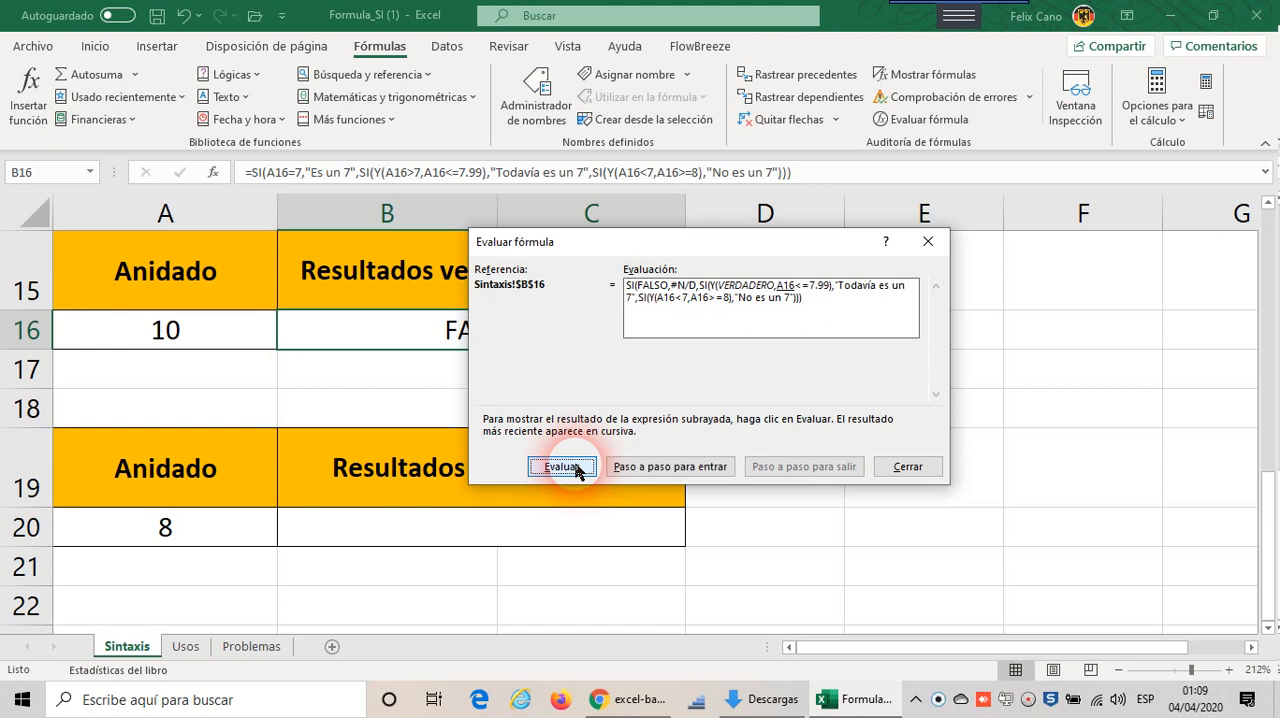
{"action": "left_click", "coordinate": [562, 467]}
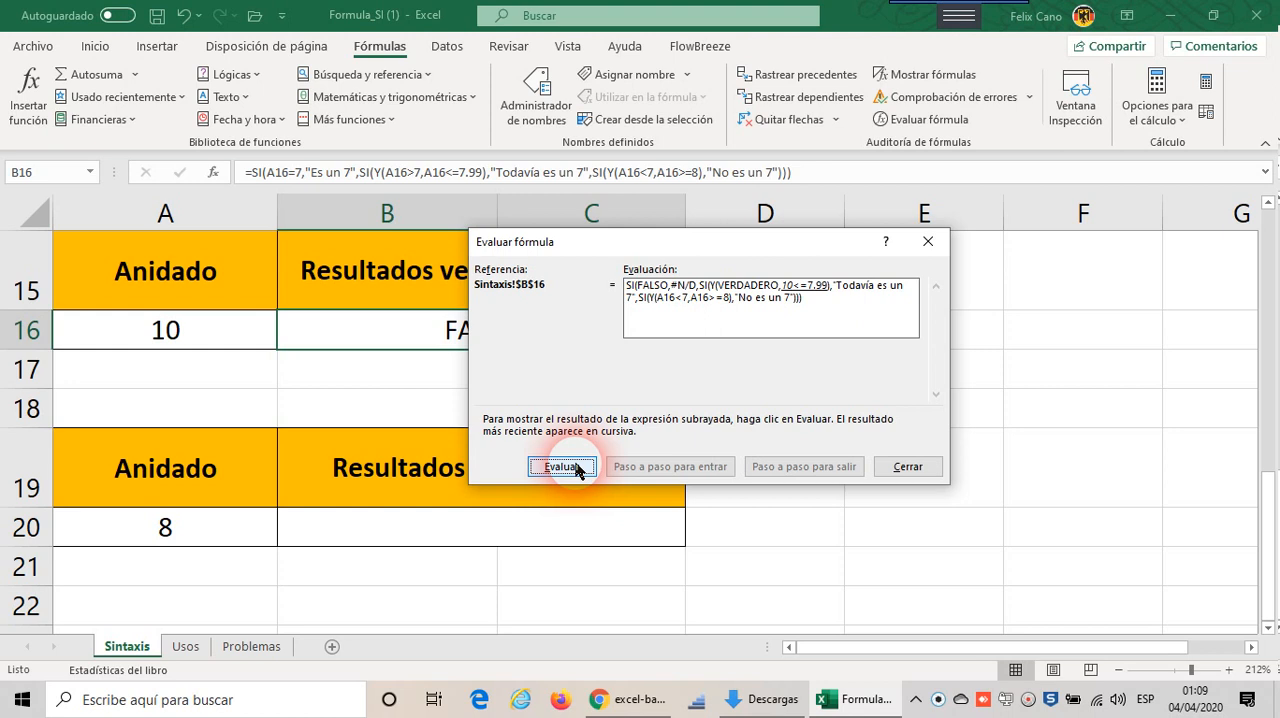
{"action": "left_click", "coordinate": [578, 469]}
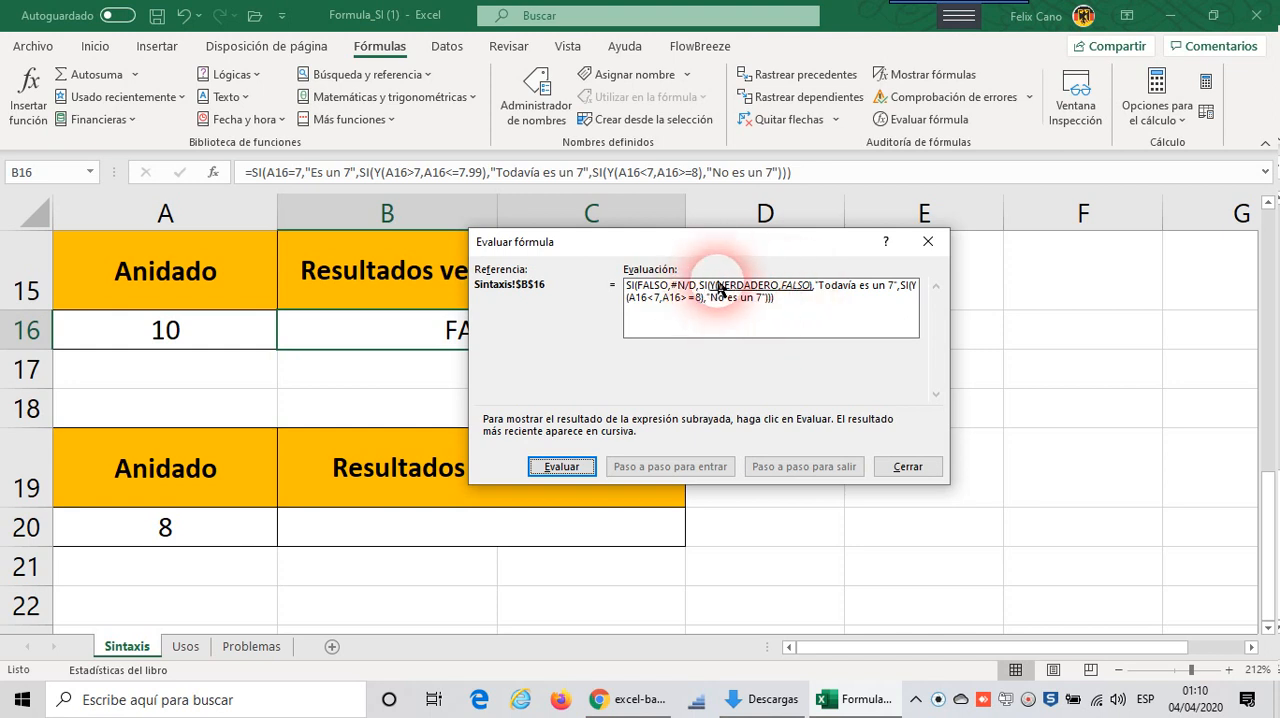
{"action": "left_click", "coordinate": [577, 468]}
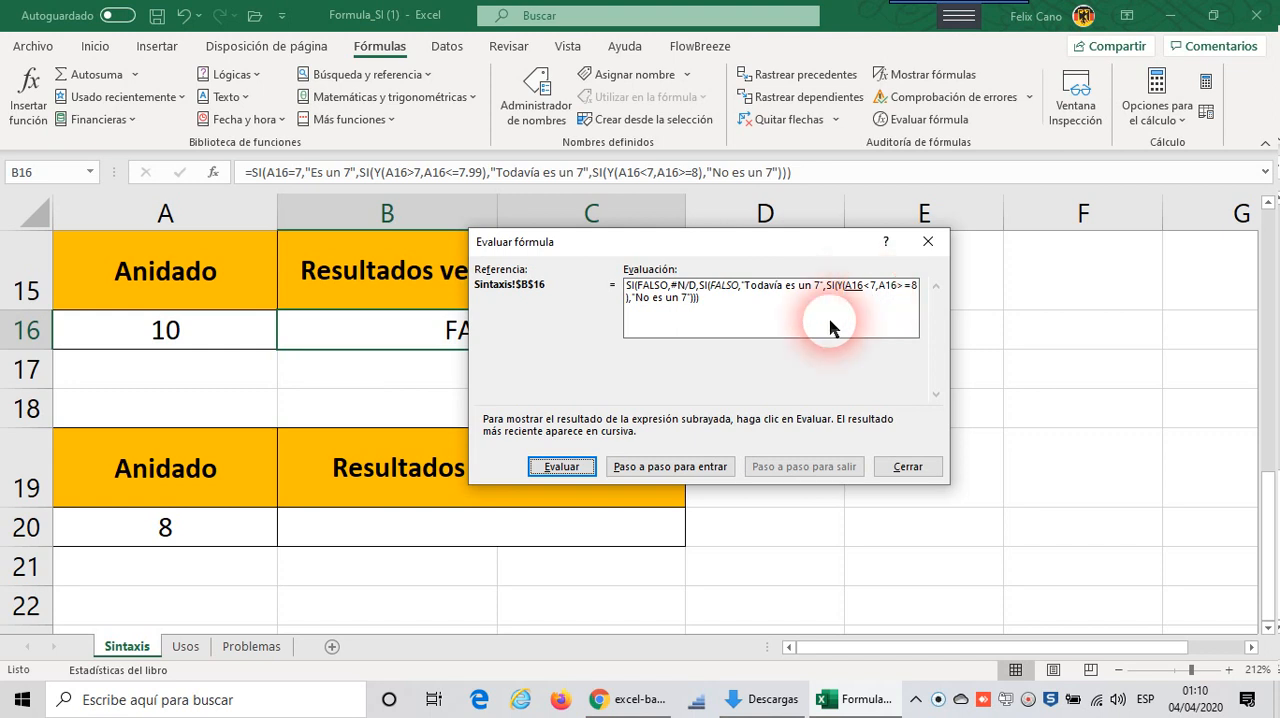
Step: Evaluate the third SI's Y test through to the formula's final result, restart the evaluation and close it
{"action": "left_click", "coordinate": [564, 467]}
{"action": "left_click", "coordinate": [562, 467]}
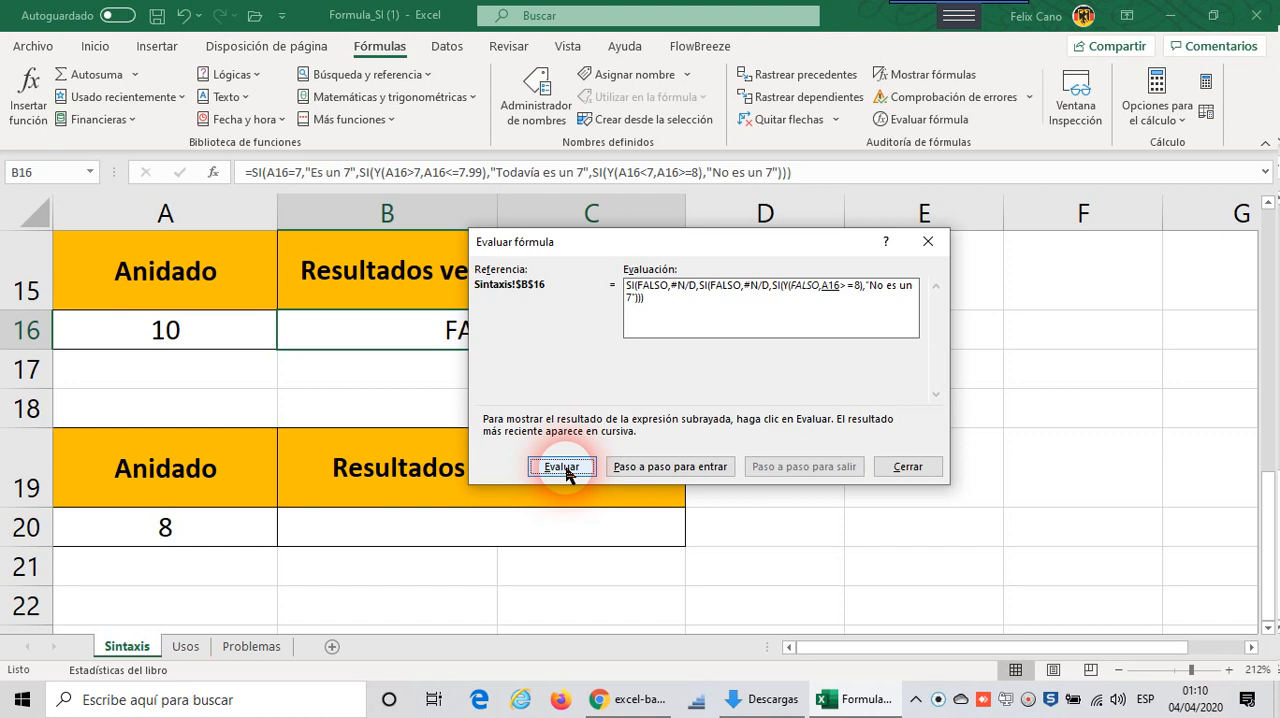
{"action": "left_click", "coordinate": [562, 467]}
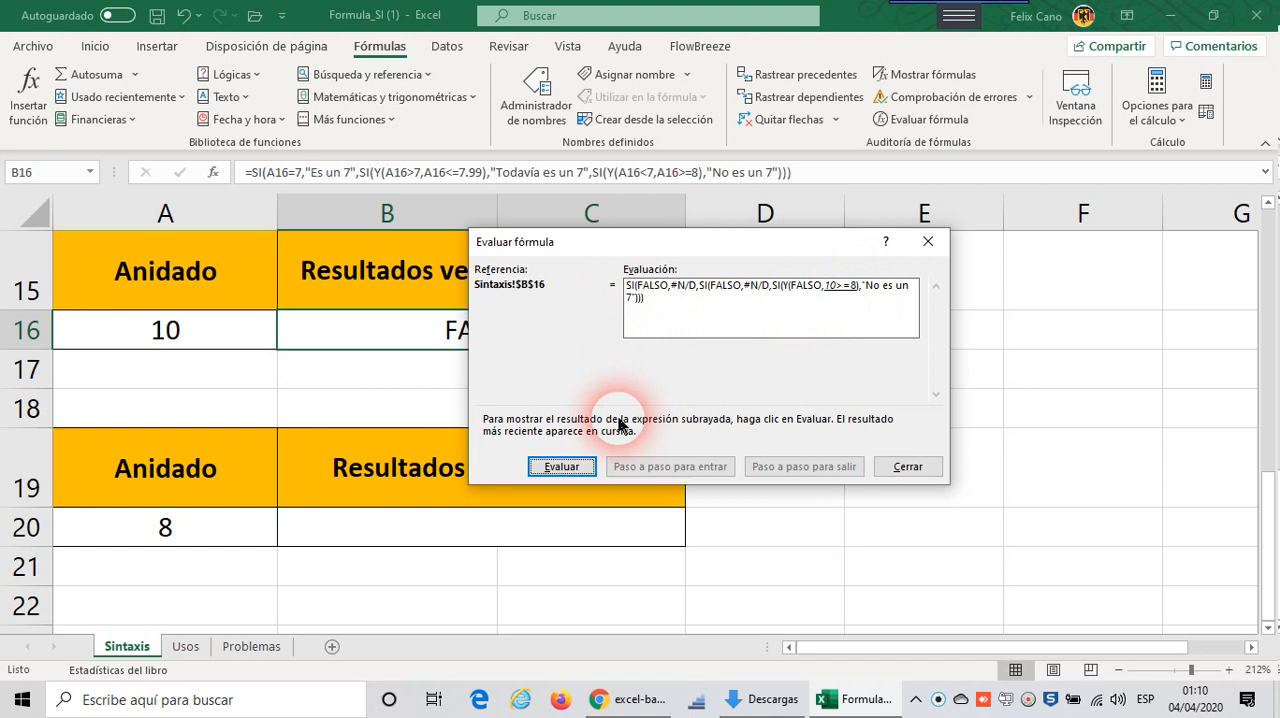
{"action": "left_click", "coordinate": [562, 467]}
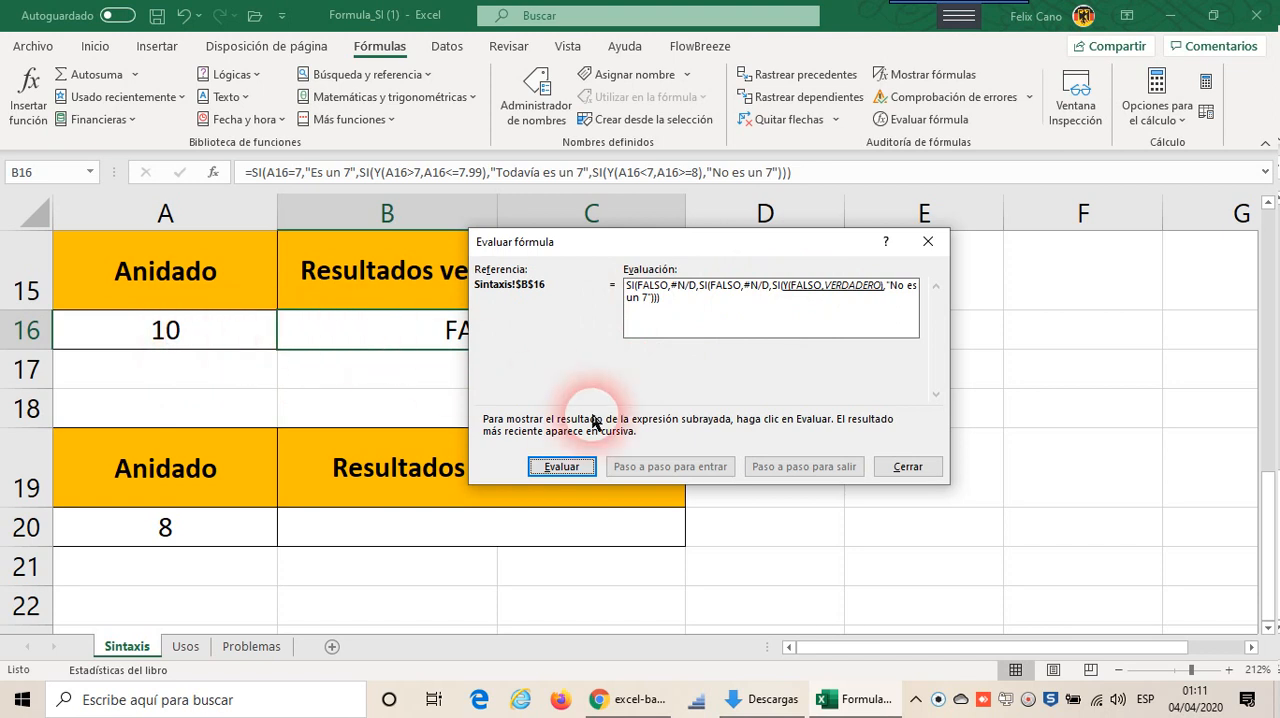
{"action": "left_click", "coordinate": [580, 468]}
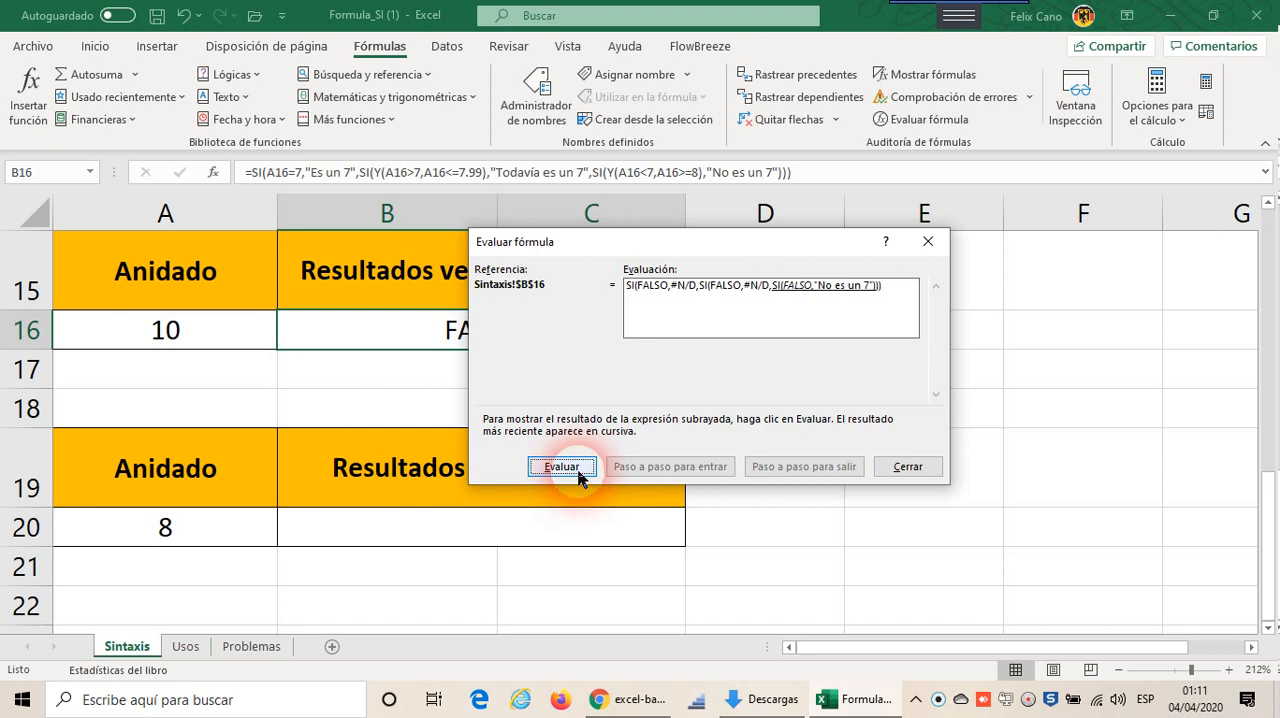
{"action": "left_click", "coordinate": [580, 468]}
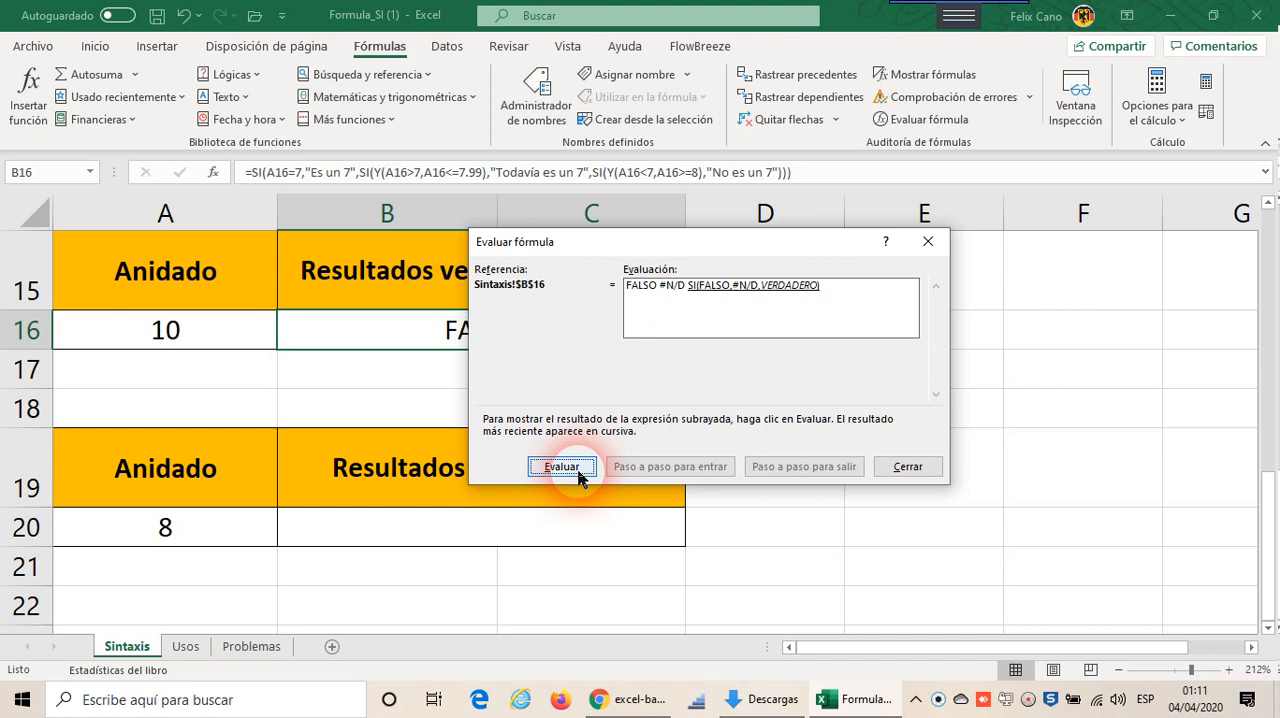
{"action": "left_click", "coordinate": [579, 470]}
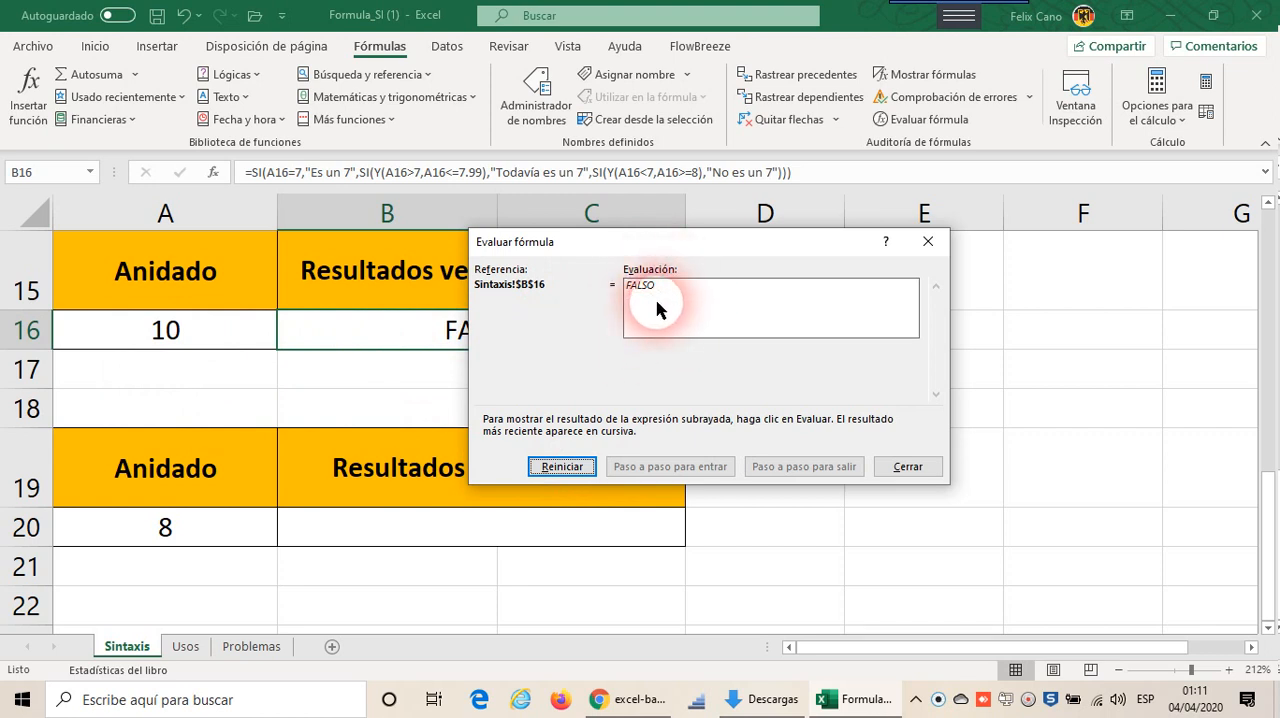
{"action": "left_click", "coordinate": [585, 477]}
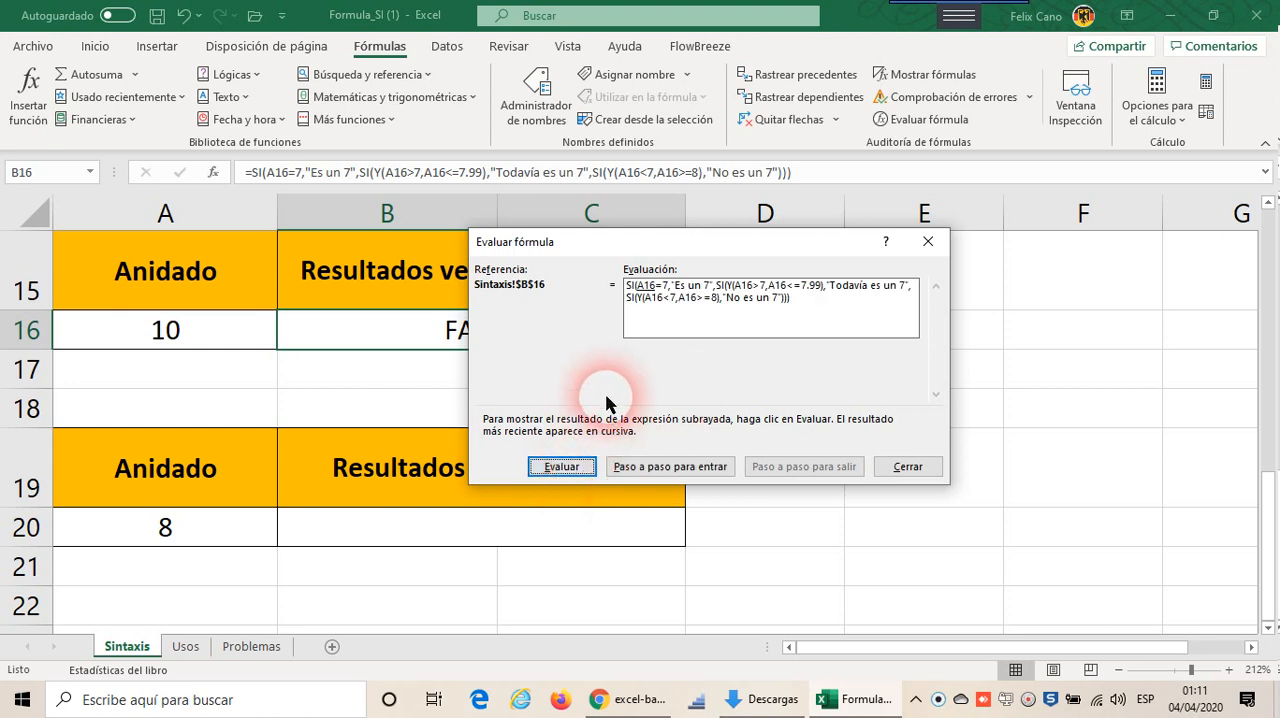
{"action": "left_click", "coordinate": [916, 470]}
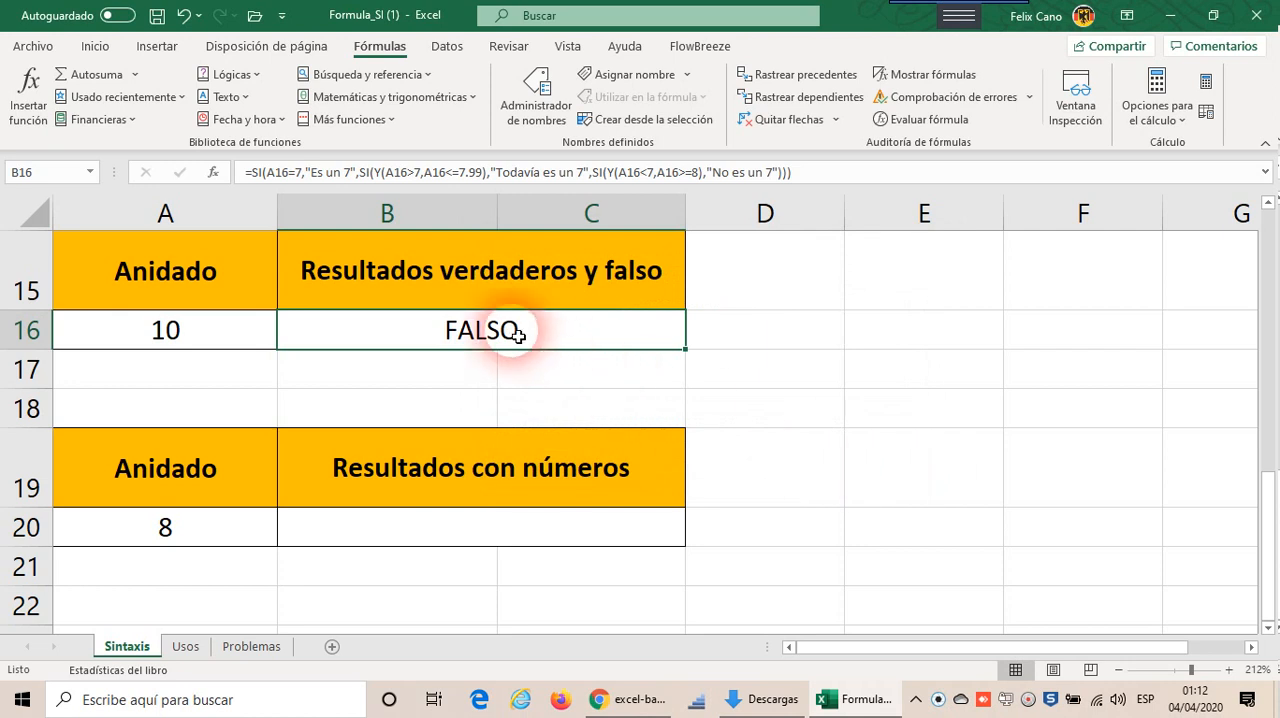
Step: Replace the Y function in the third SI's test of the B16 formula with O and enter the formula
{"action": "double_click", "coordinate": [517, 335]}
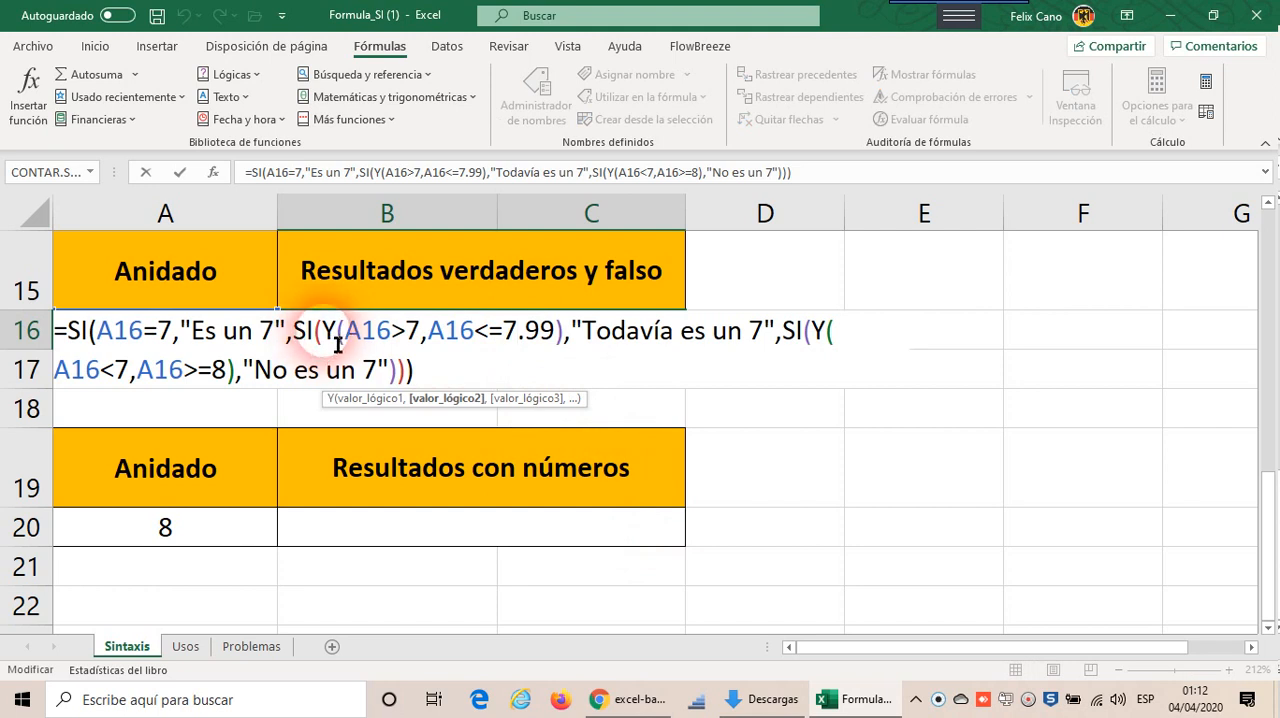
{"action": "left_click_drag", "start_coordinate": [338, 343], "coordinate": [566, 343]}
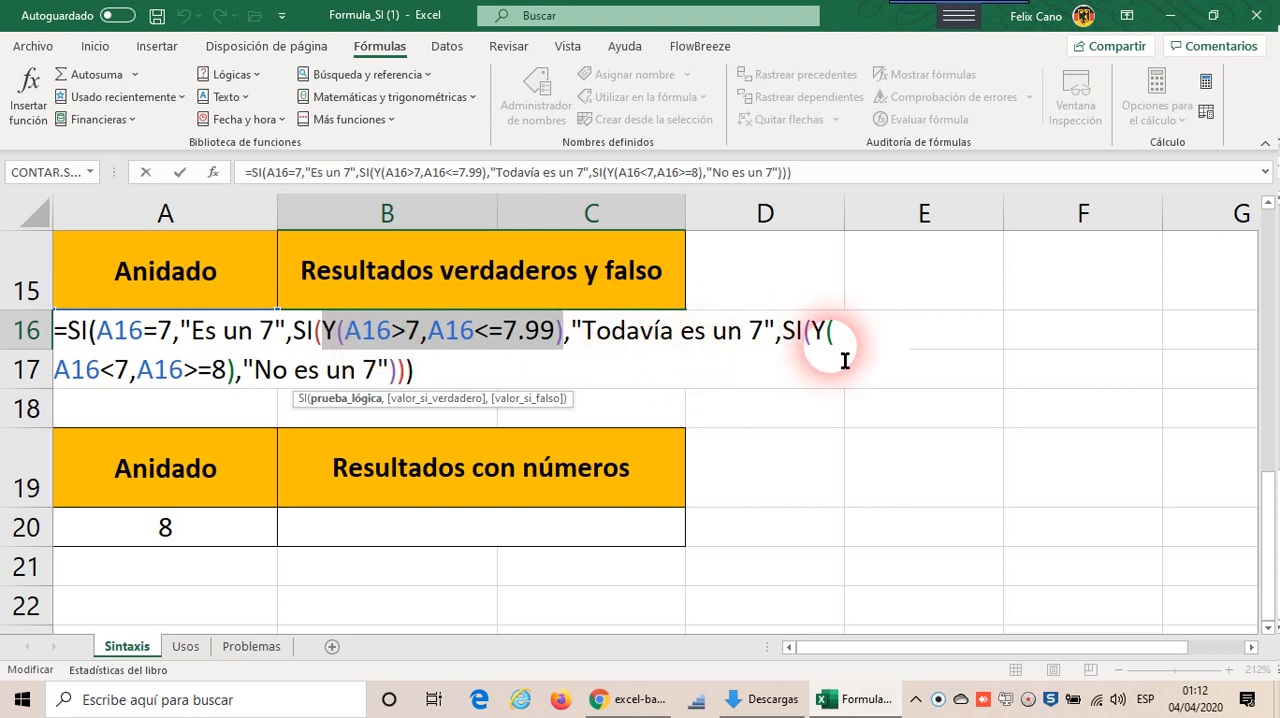
{"action": "left_click_drag", "start_coordinate": [829, 340], "coordinate": [854, 366]}
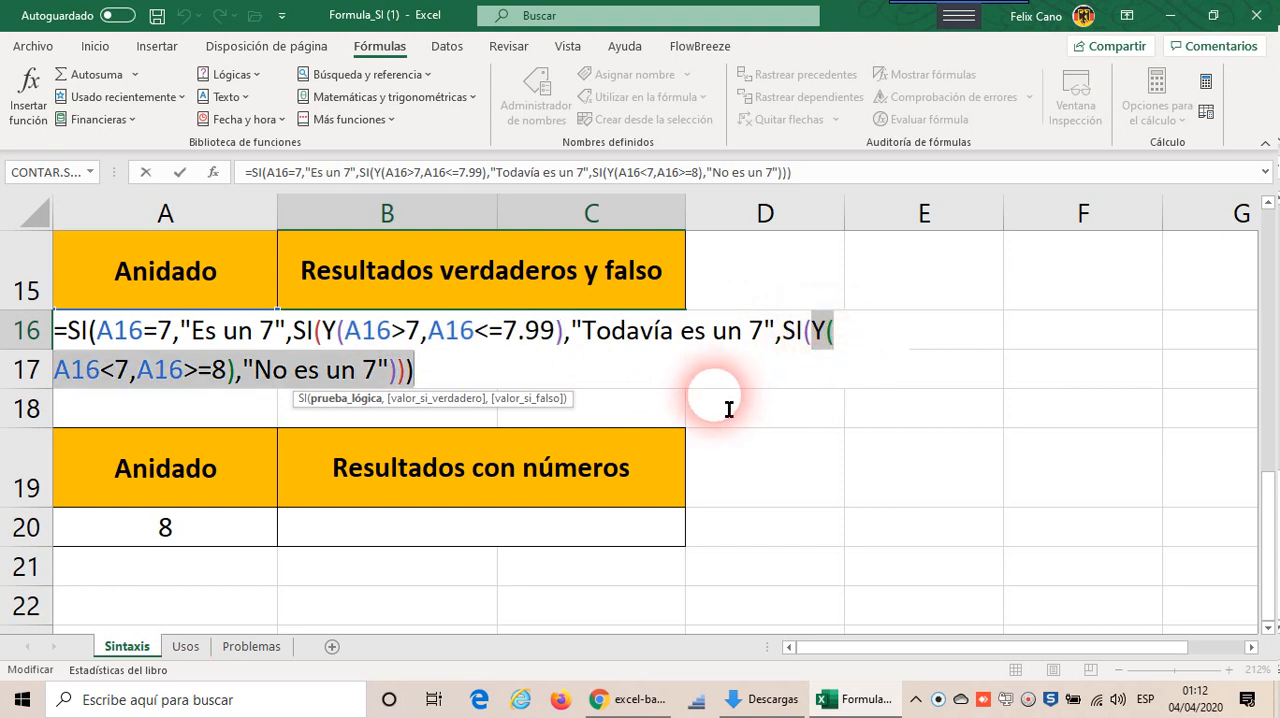
{"action": "left_click_drag", "start_coordinate": [408, 397], "coordinate": [250, 391]}
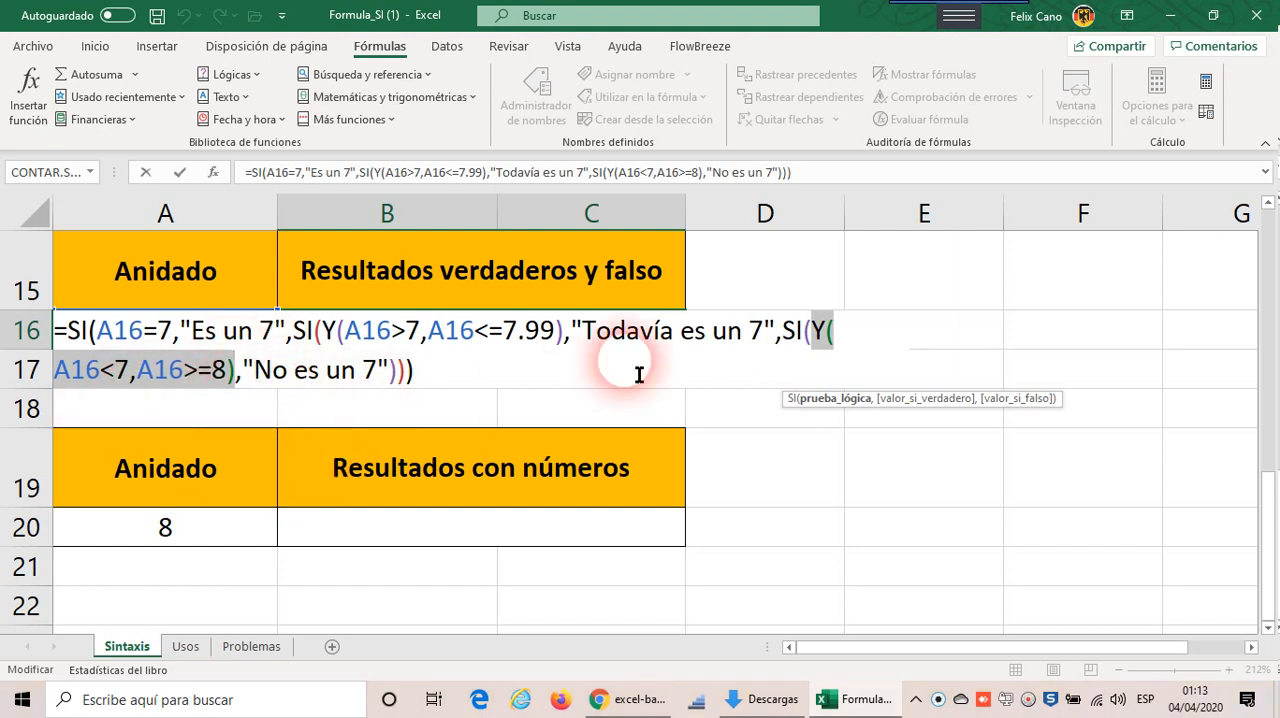
{"action": "left_click", "coordinate": [834, 348]}
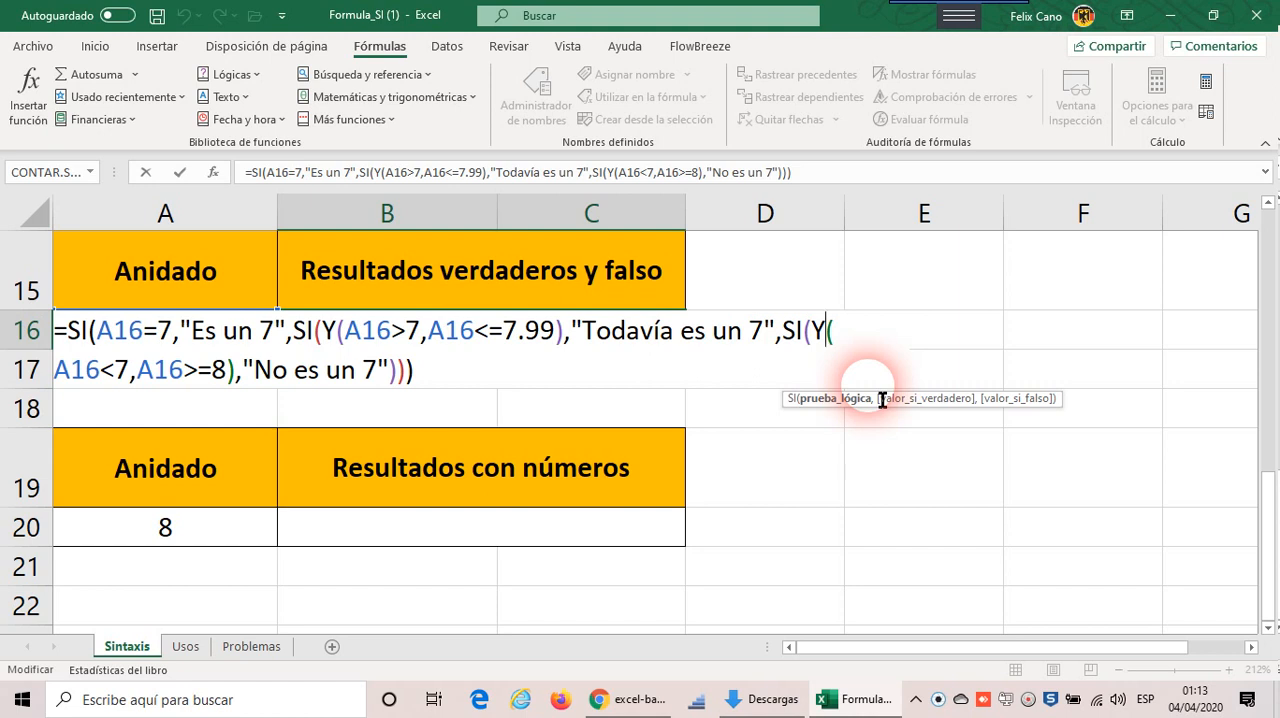
{"action": "key", "text": "Left"}
{"action": "key", "text": "BackSpace"}
{"action": "type", "text": "O"}
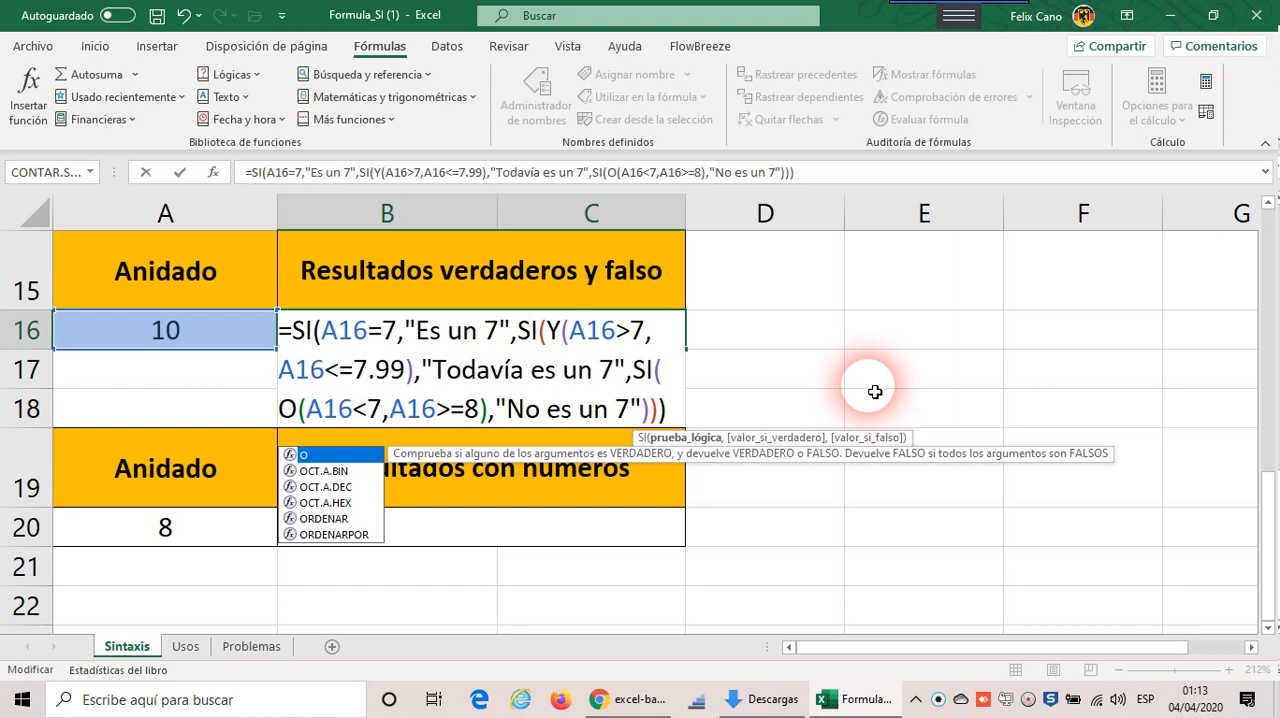
{"action": "key", "text": "Right"}
{"action": "key", "text": "Right"}
{"action": "key", "text": "Right"}
{"action": "key", "text": "Right"}
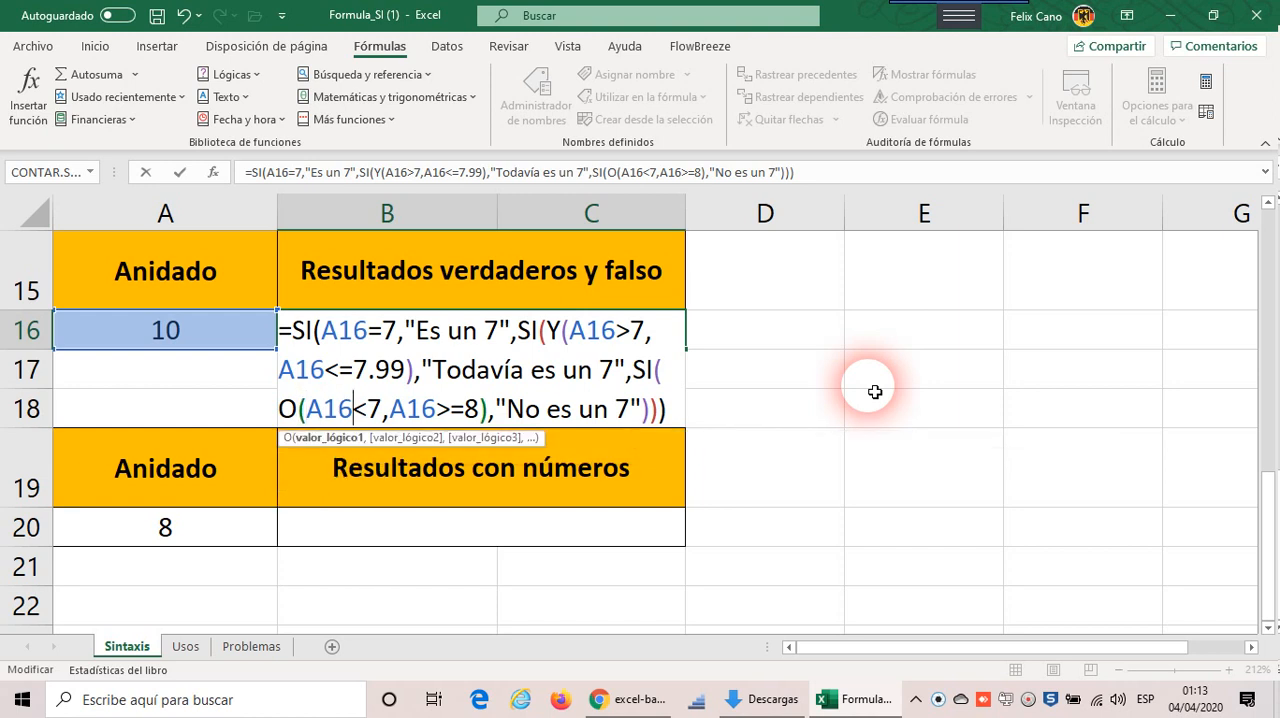
{"action": "key", "text": "Right"}
{"action": "key", "text": "Right"}
{"action": "key", "text": "Right"}
{"action": "key", "text": "Right"}
{"action": "key", "text": "Right"}
{"action": "key", "text": "Right"}
{"action": "key", "text": "Right"}
{"action": "key", "text": "Right"}
{"action": "key", "text": "Right"}
{"action": "key", "text": "Right"}
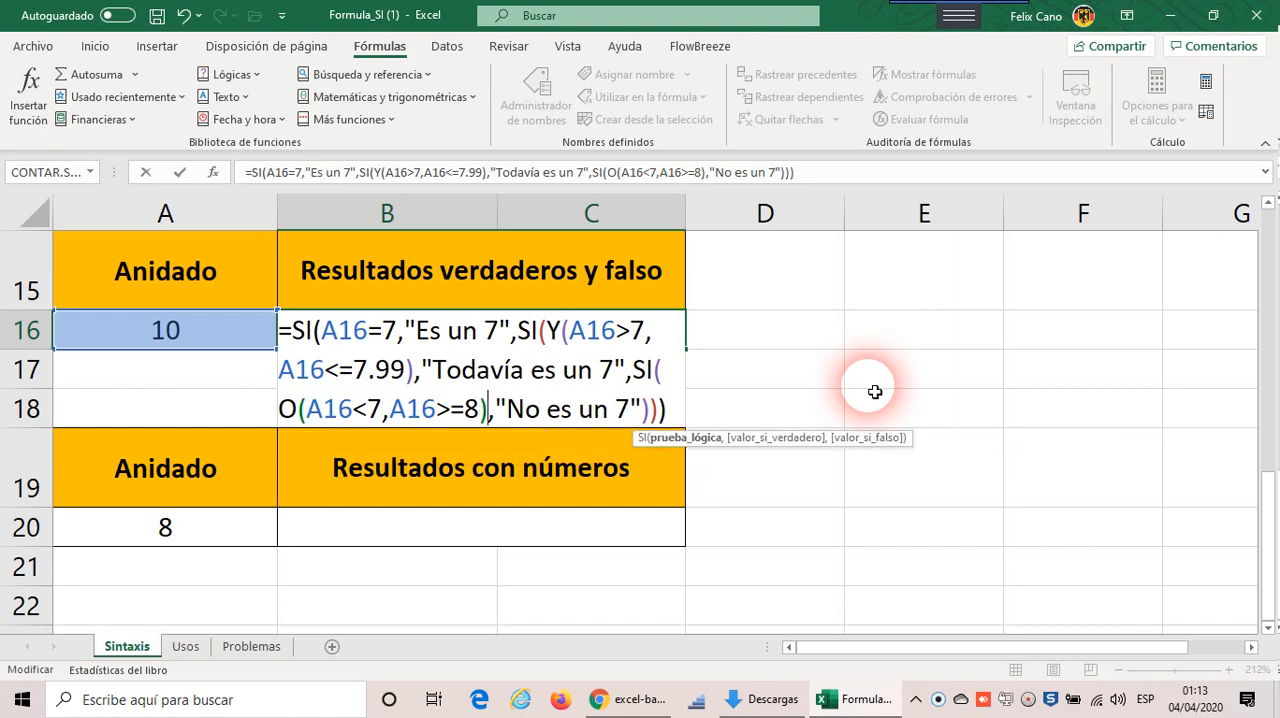
{"action": "left_click", "coordinate": [183, 175]}
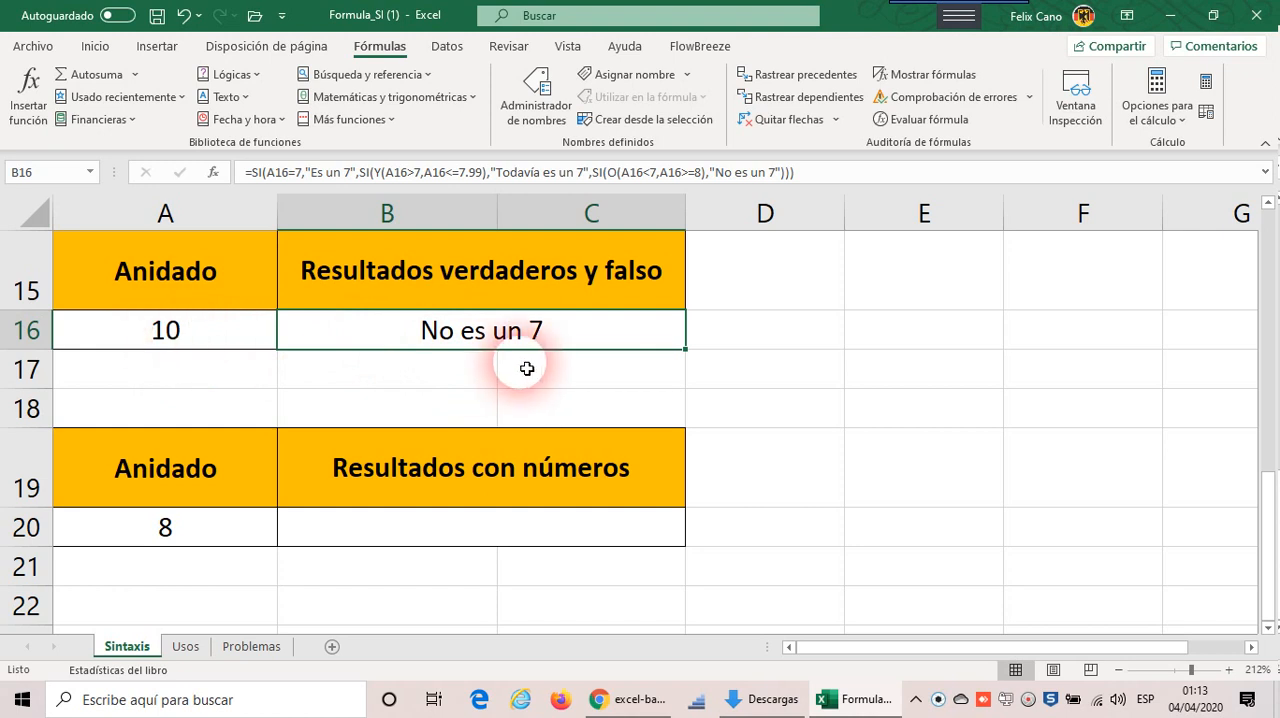
Step: Test the B16 formula by entering 0, 7.2 and 7 in A16, one after another
{"action": "left_click", "coordinate": [238, 338]}
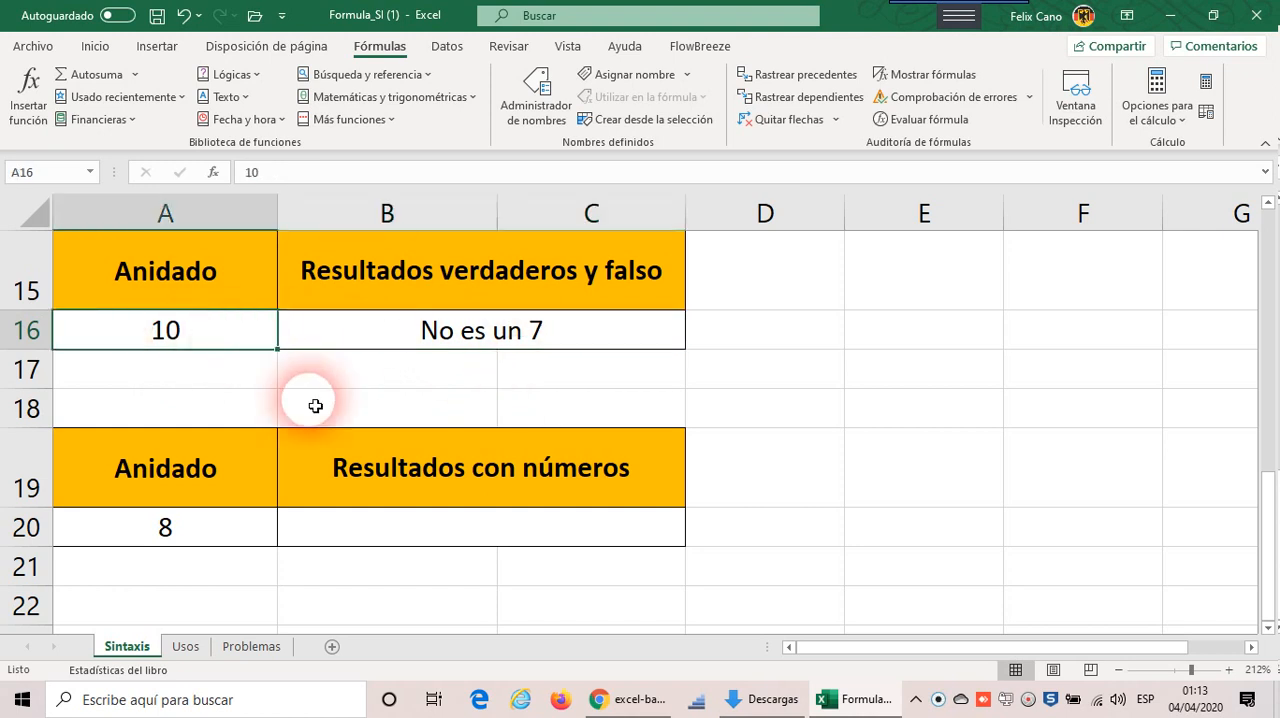
{"action": "type", "text": "0"}
{"action": "key", "text": "Return"}
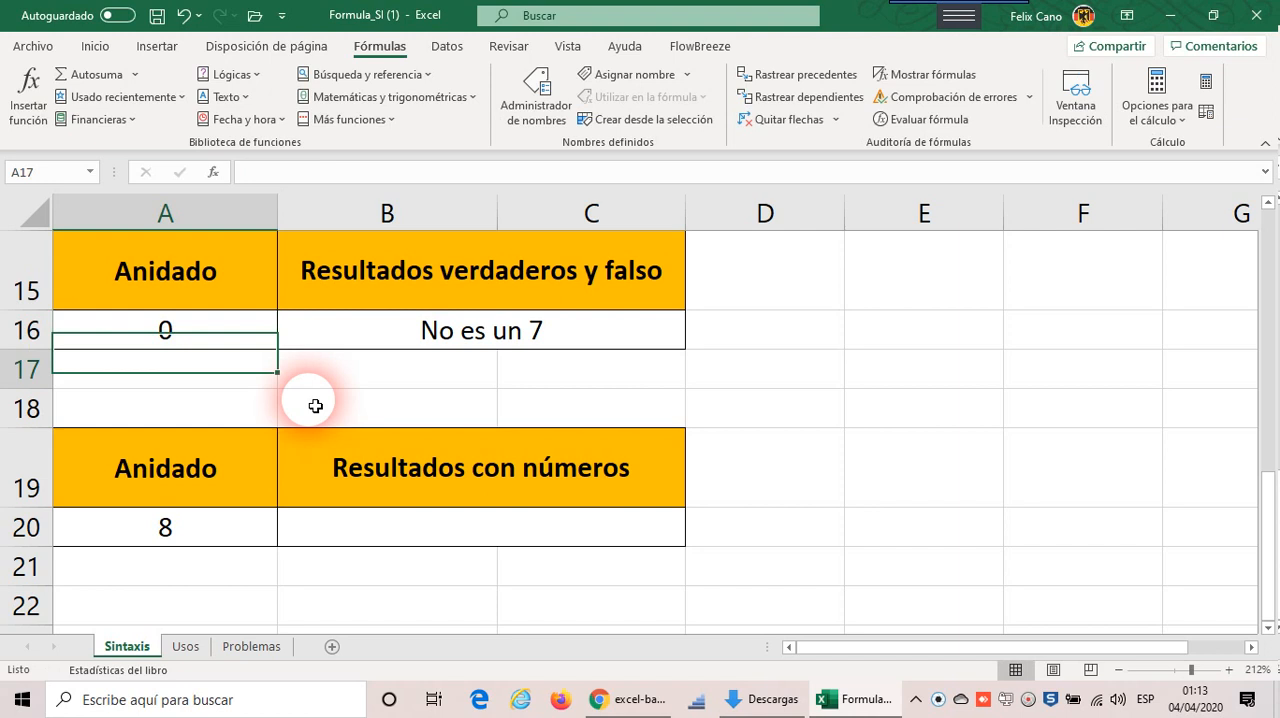
{"action": "left_click", "coordinate": [218, 326]}
{"action": "type", "text": "7"}
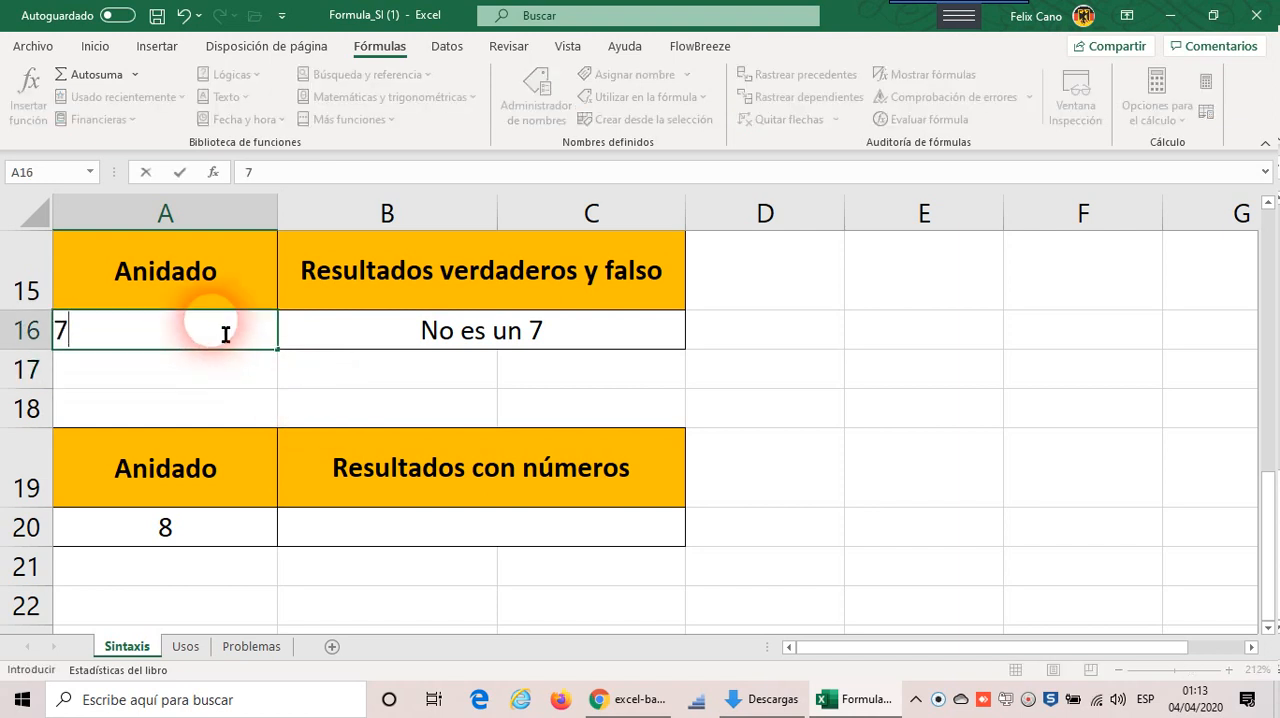
{"action": "type", "text": ".20"}
{"action": "key", "text": "Return"}
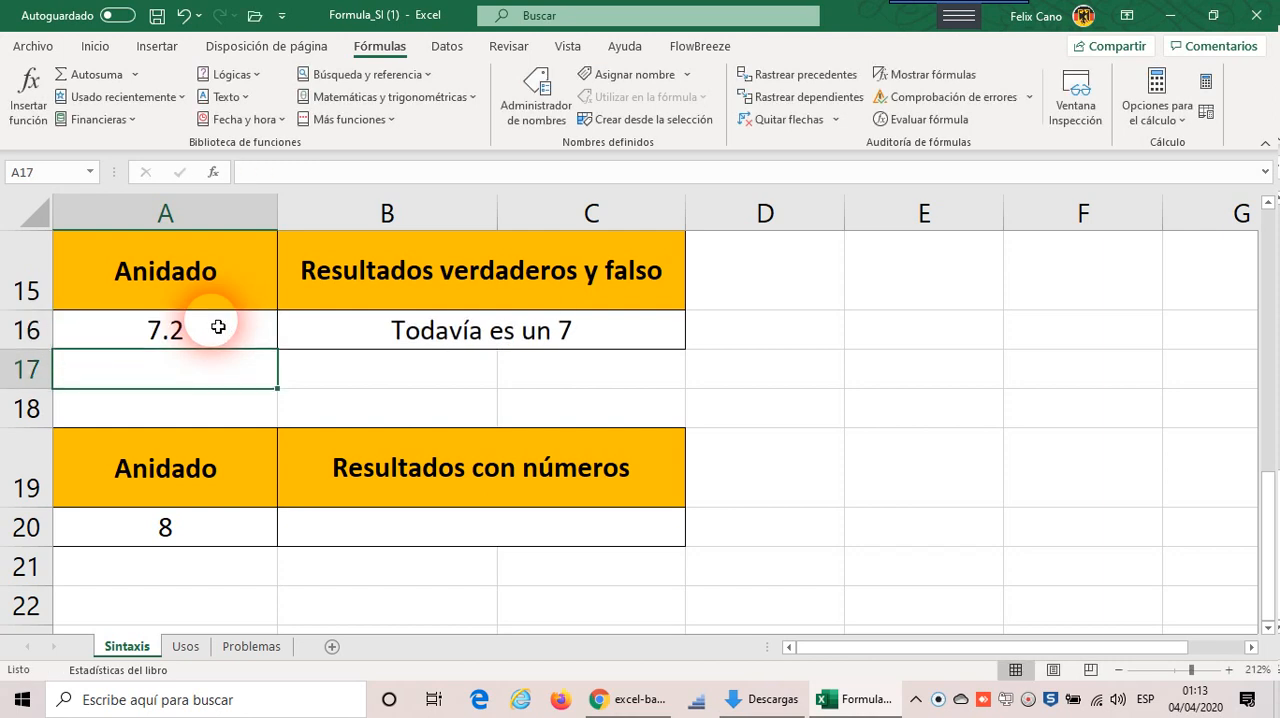
{"action": "left_click", "coordinate": [196, 333]}
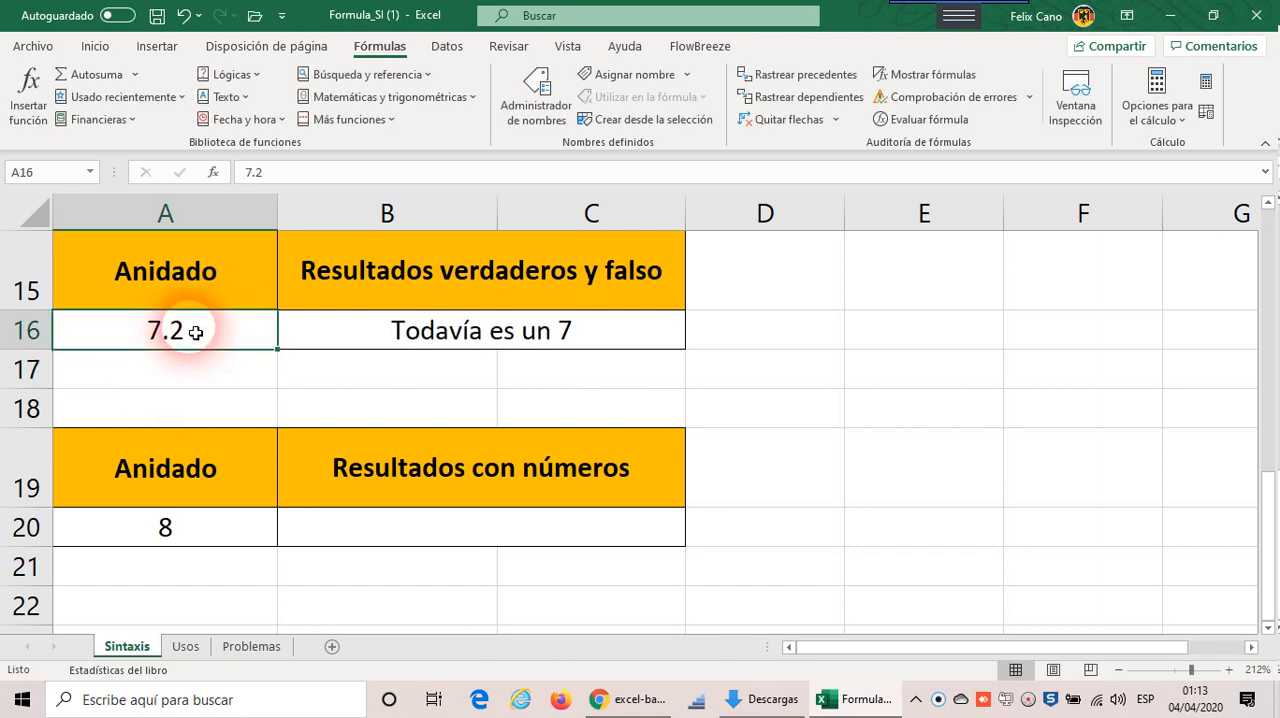
{"action": "type", "text": "7"}
{"action": "key", "text": "Return"}
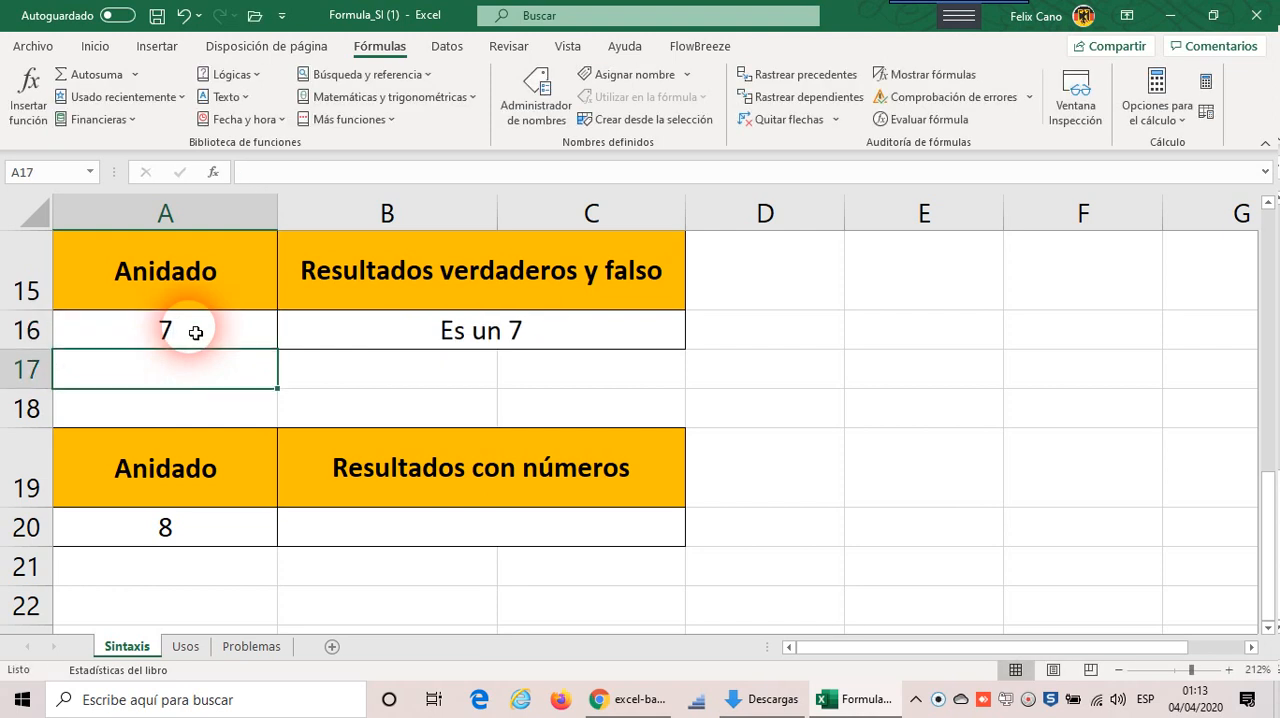
Step: Set the value in A16 to 10
{"action": "left_click", "coordinate": [403, 338]}
{"action": "left_click", "coordinate": [200, 338]}
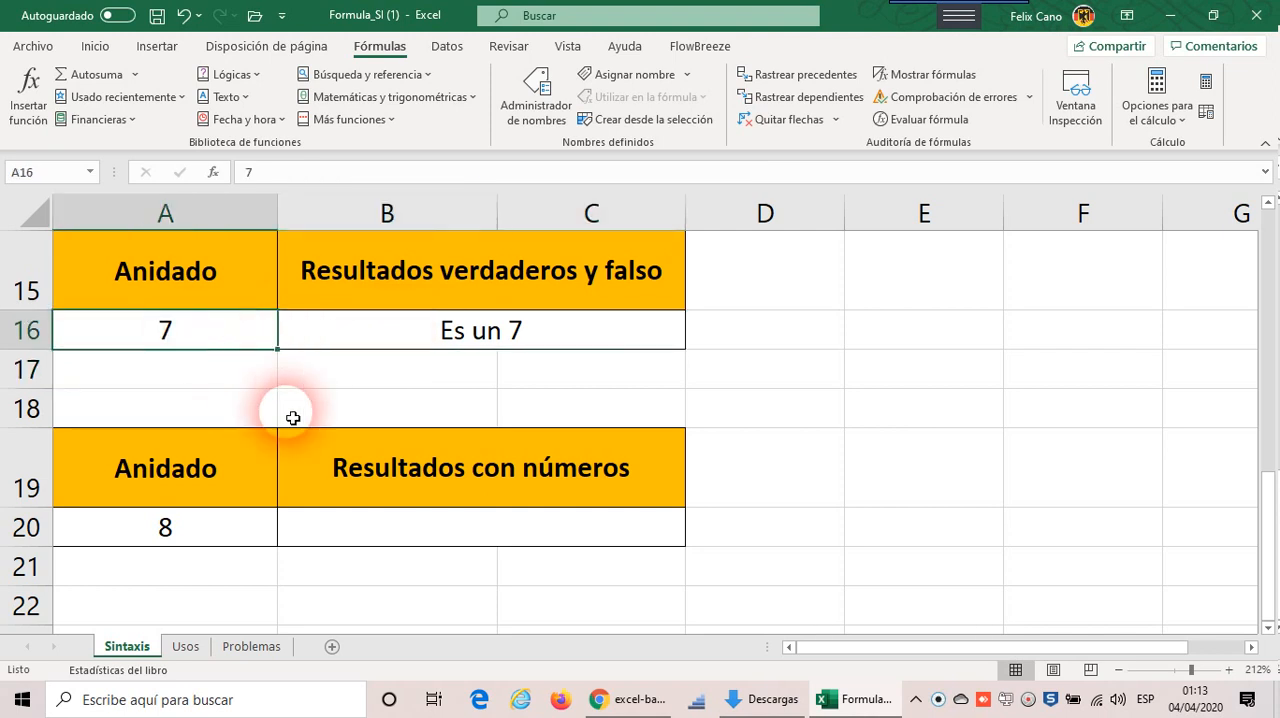
{"action": "type", "text": "10"}
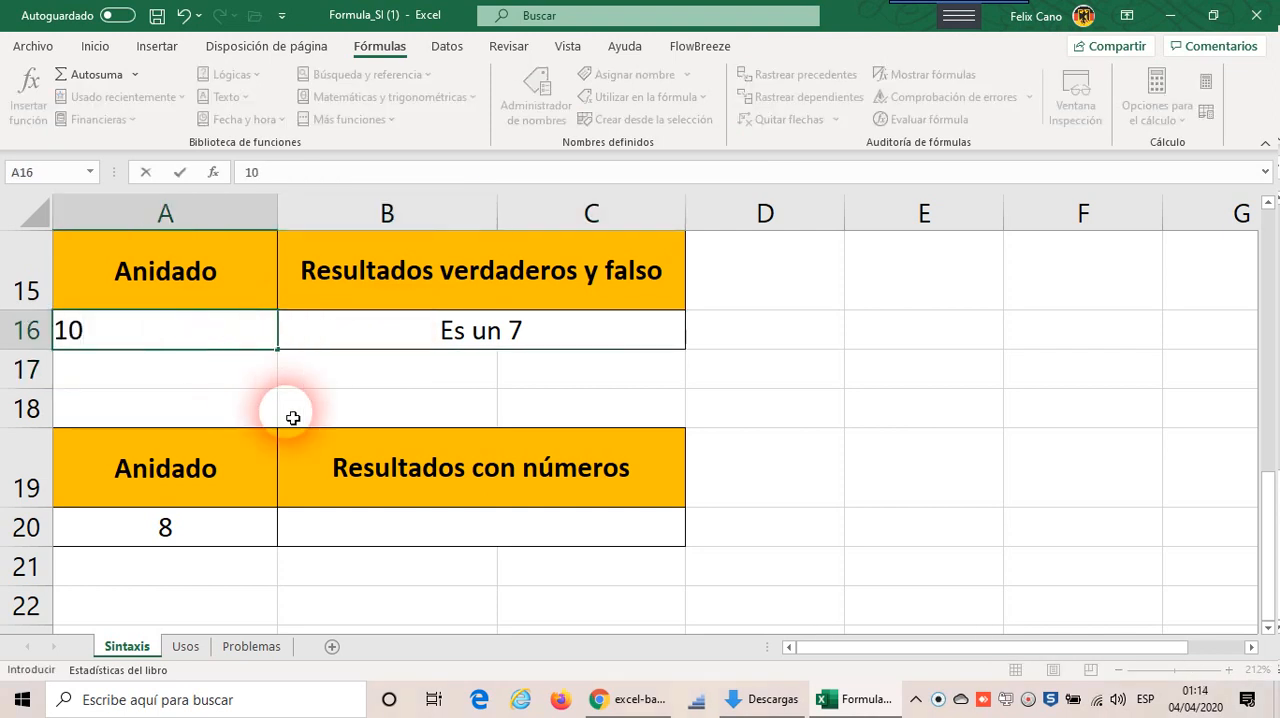
{"action": "key", "text": "Return"}
Step: Start Evaluate Formula on the corrected B16 formula and evaluate the first SI's condition A16=7
{"action": "left_click", "coordinate": [480, 329]}
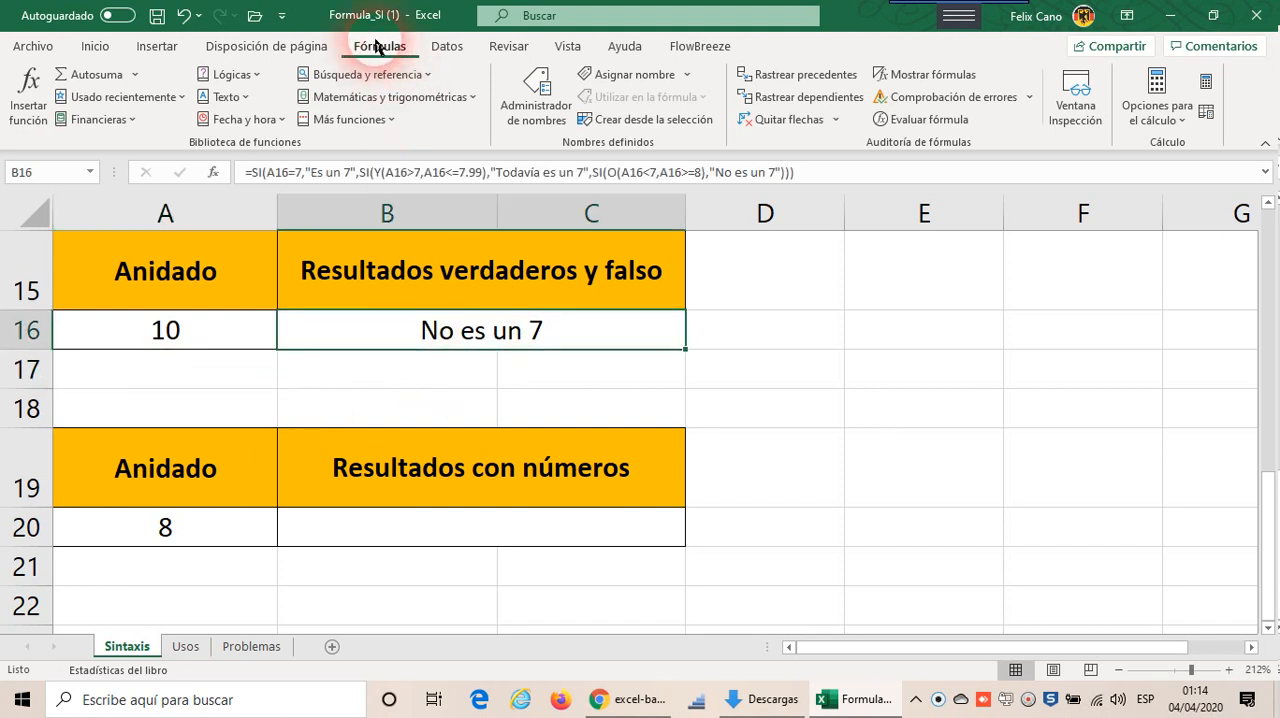
{"action": "left_click", "coordinate": [915, 125]}
{"action": "left_click_drag", "start_coordinate": [709, 240], "coordinate": [574, 231]}
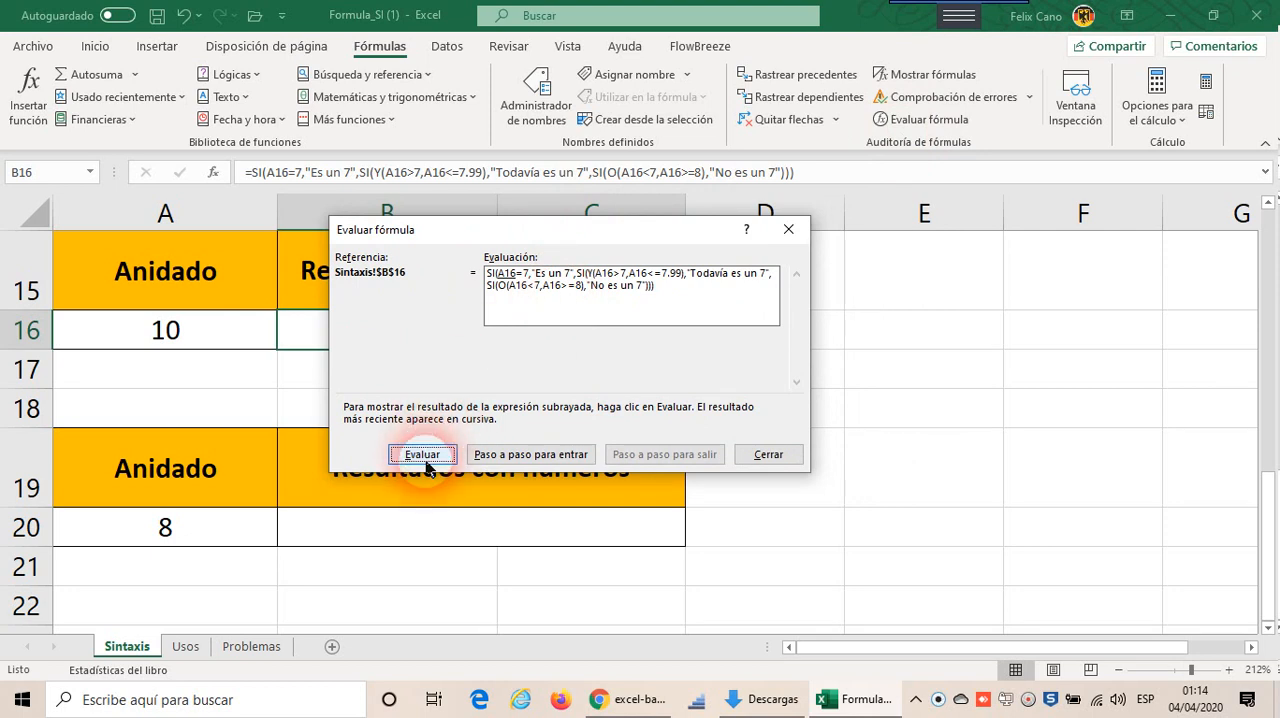
{"action": "left_click", "coordinate": [424, 456]}
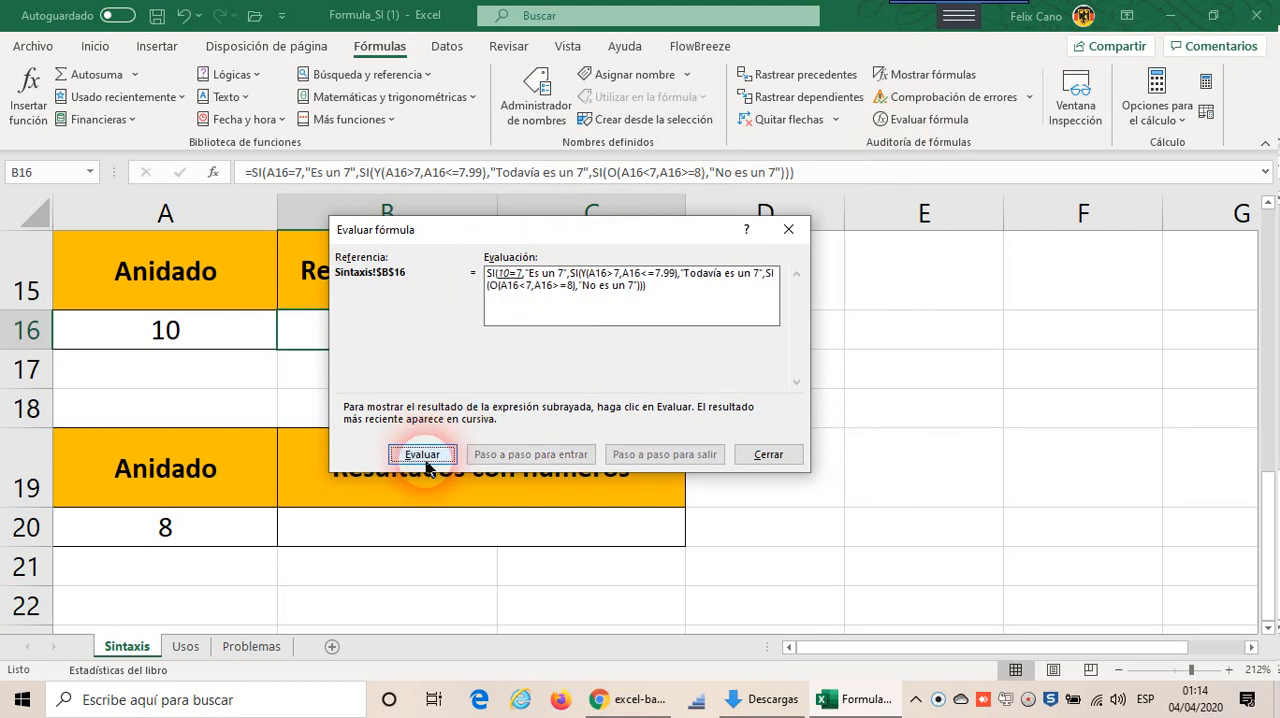
{"action": "left_click", "coordinate": [426, 464]}
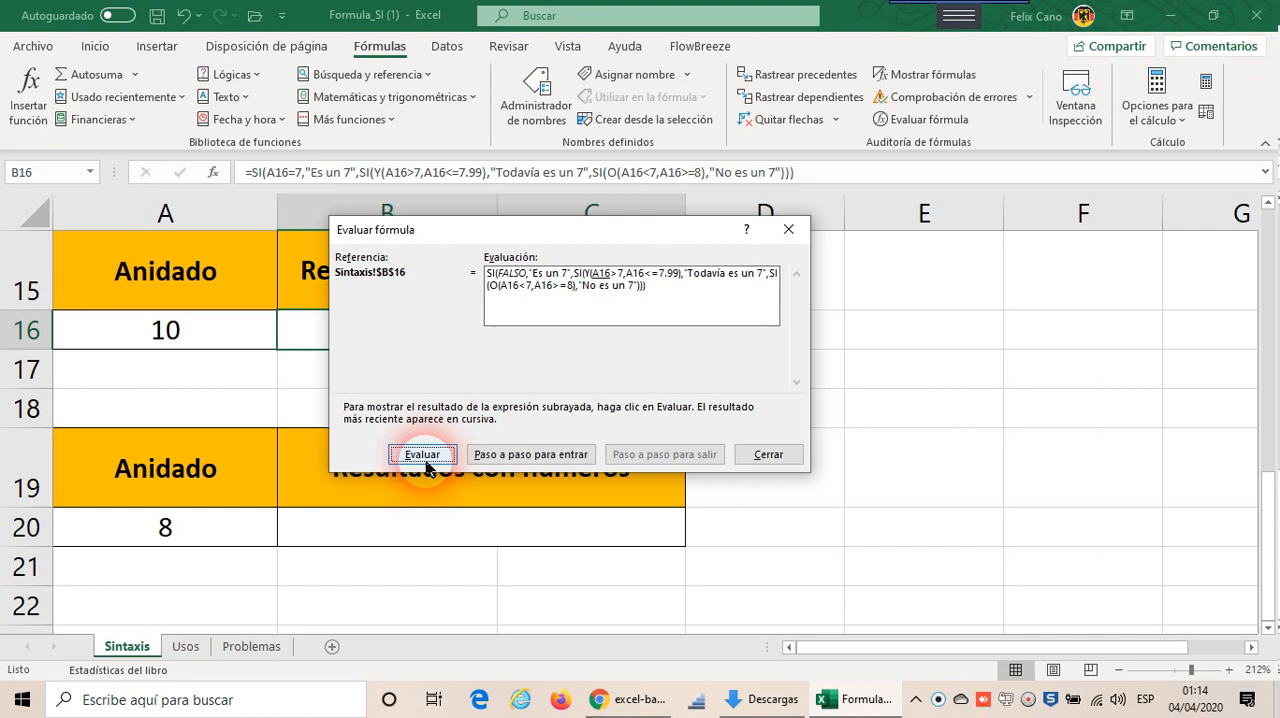
Step: Evaluate both conditions of the second SI's test, A16>7 and A16<=7.99, and the Y function joining them
{"action": "left_click", "coordinate": [426, 466]}
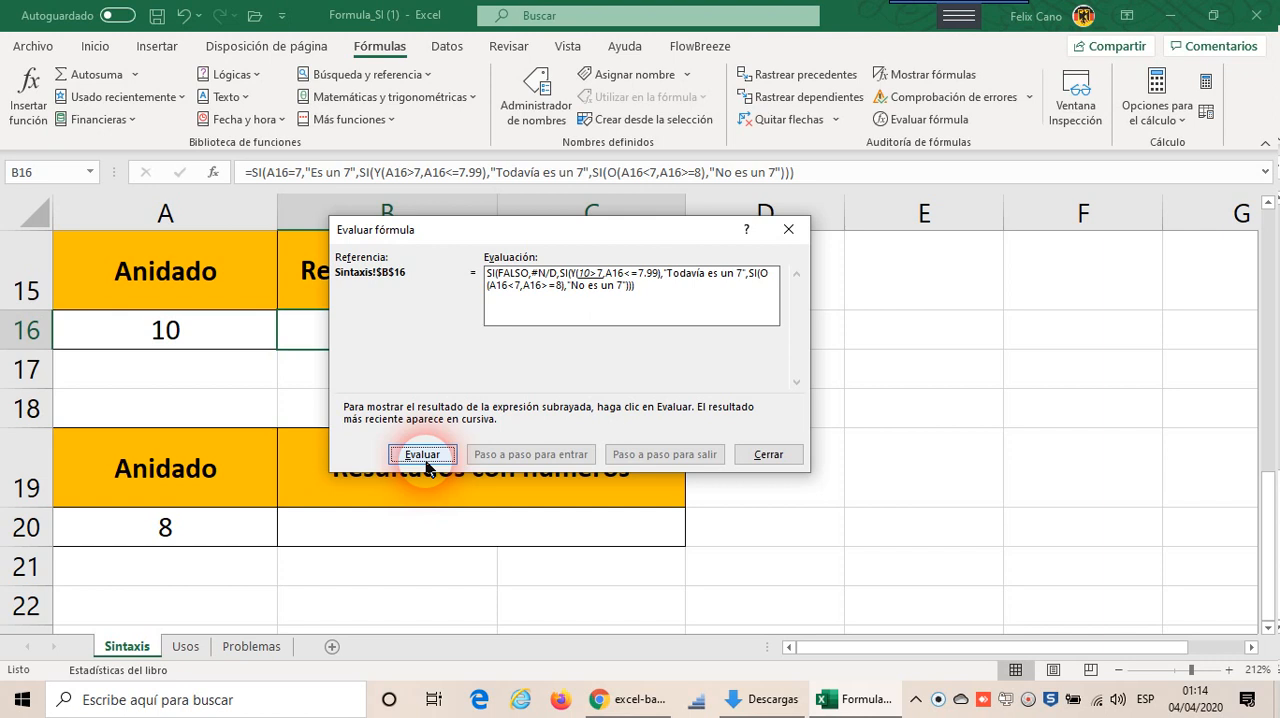
{"action": "left_click", "coordinate": [426, 464]}
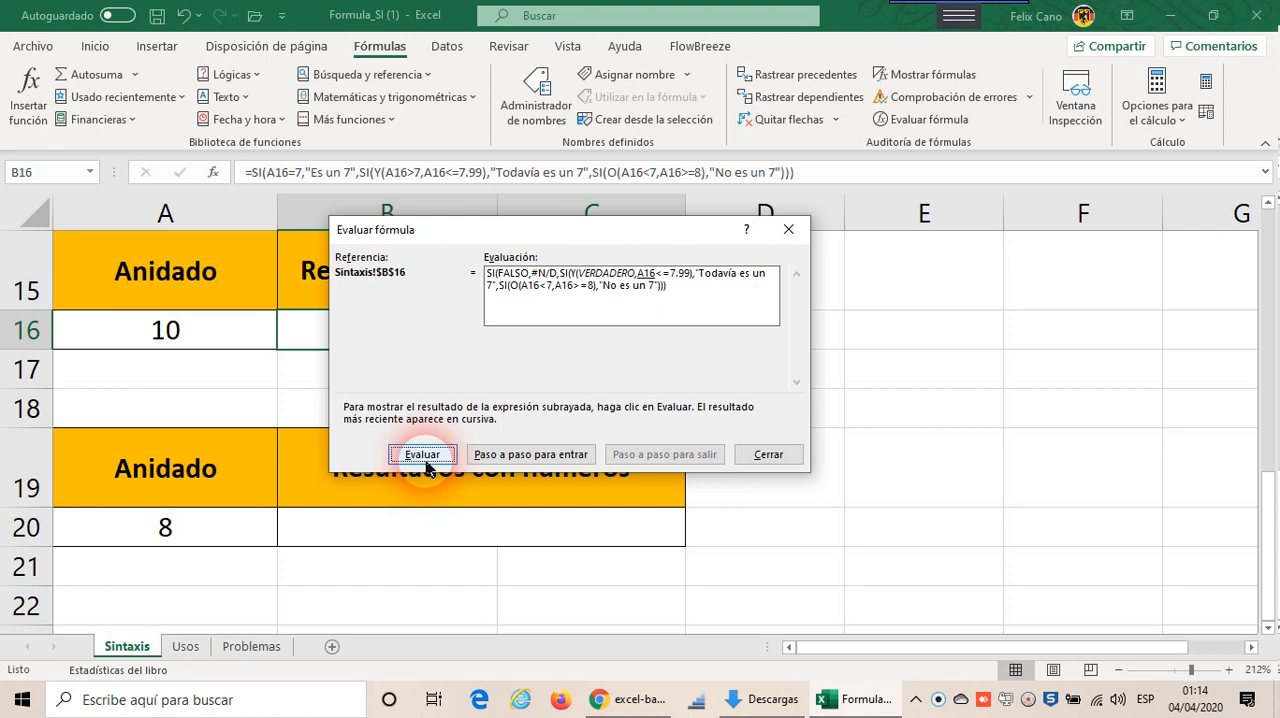
{"action": "left_click", "coordinate": [422, 455]}
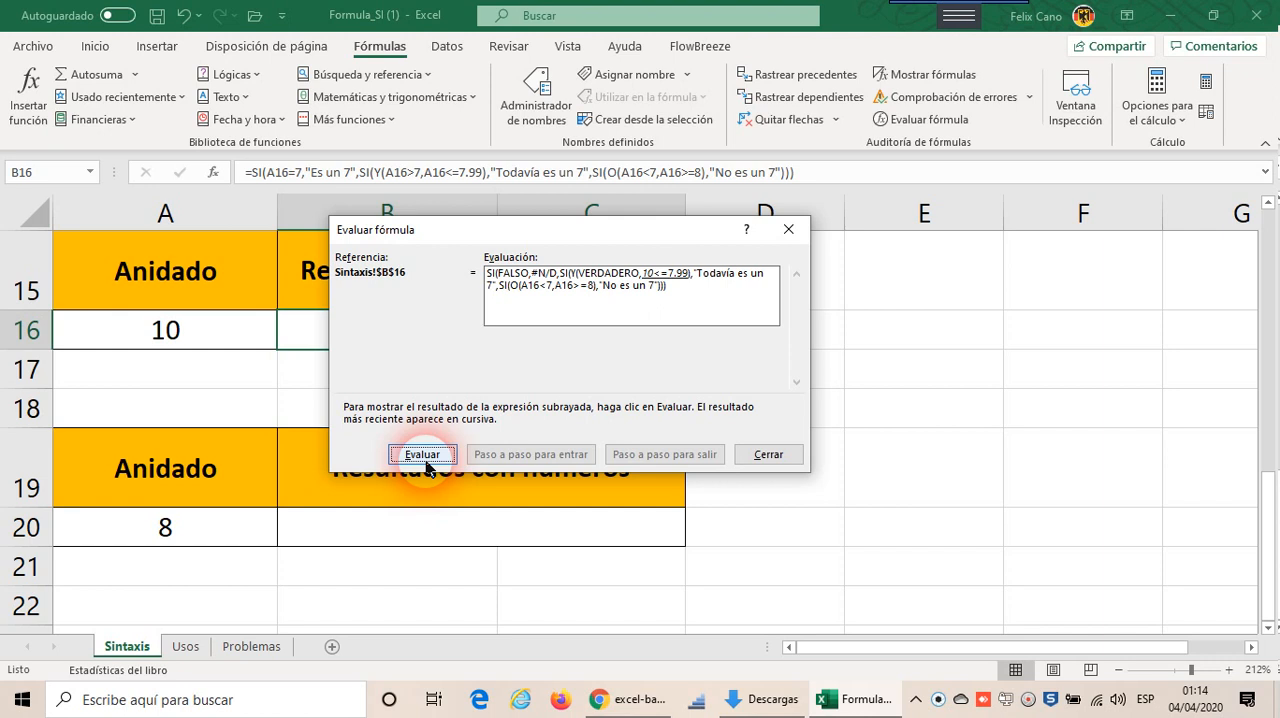
{"action": "left_click", "coordinate": [432, 460]}
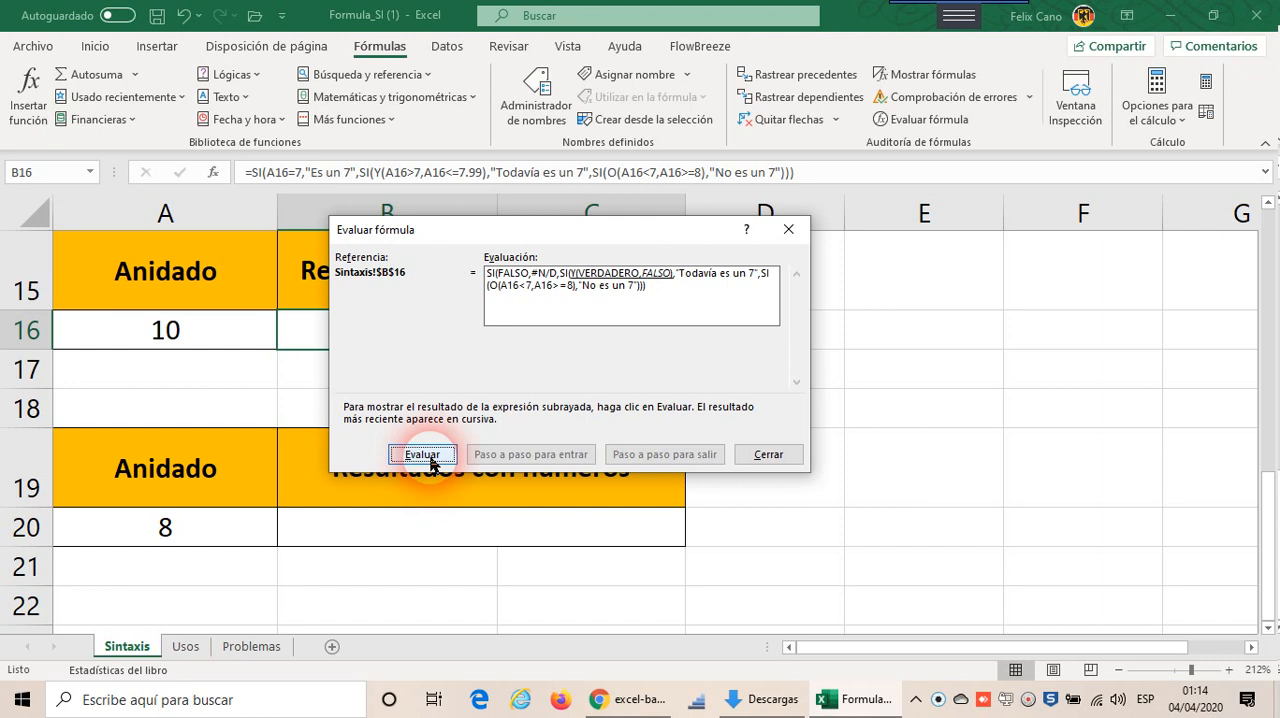
{"action": "left_click", "coordinate": [432, 460]}
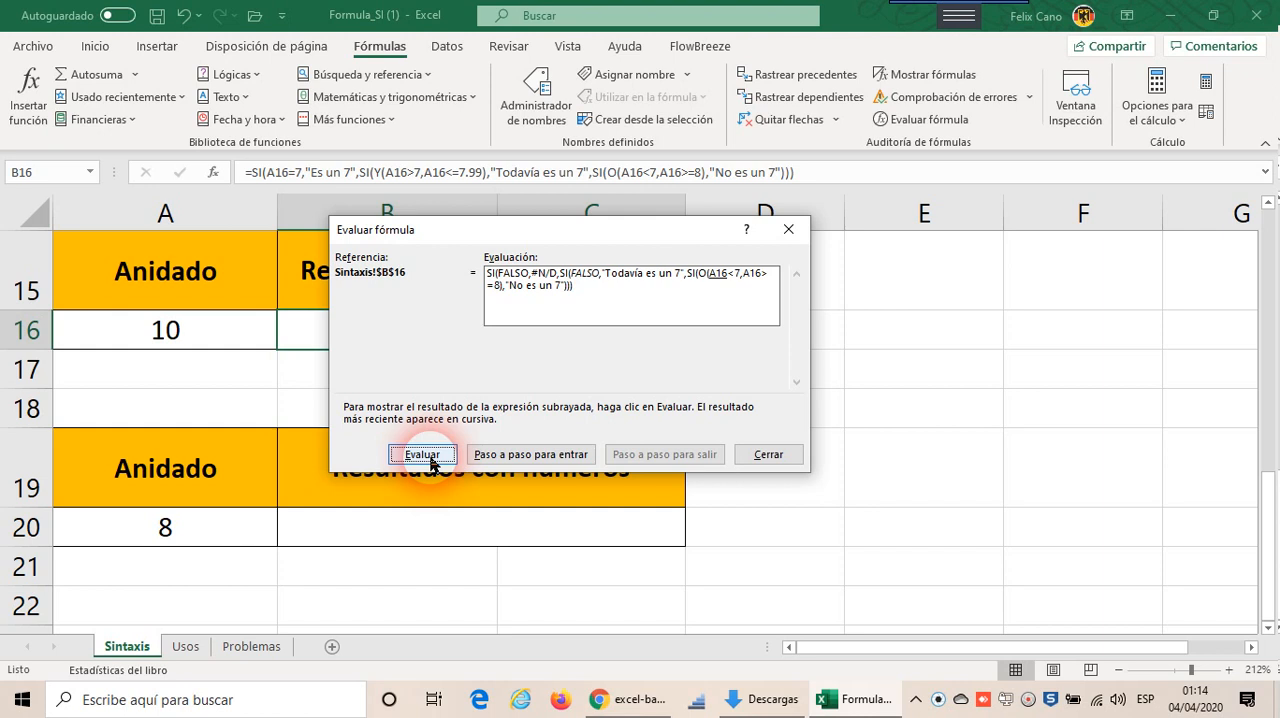
Step: Evaluate the third SI's O test, A16<7 or A16>=8, one part at a time
{"action": "left_click", "coordinate": [423, 455]}
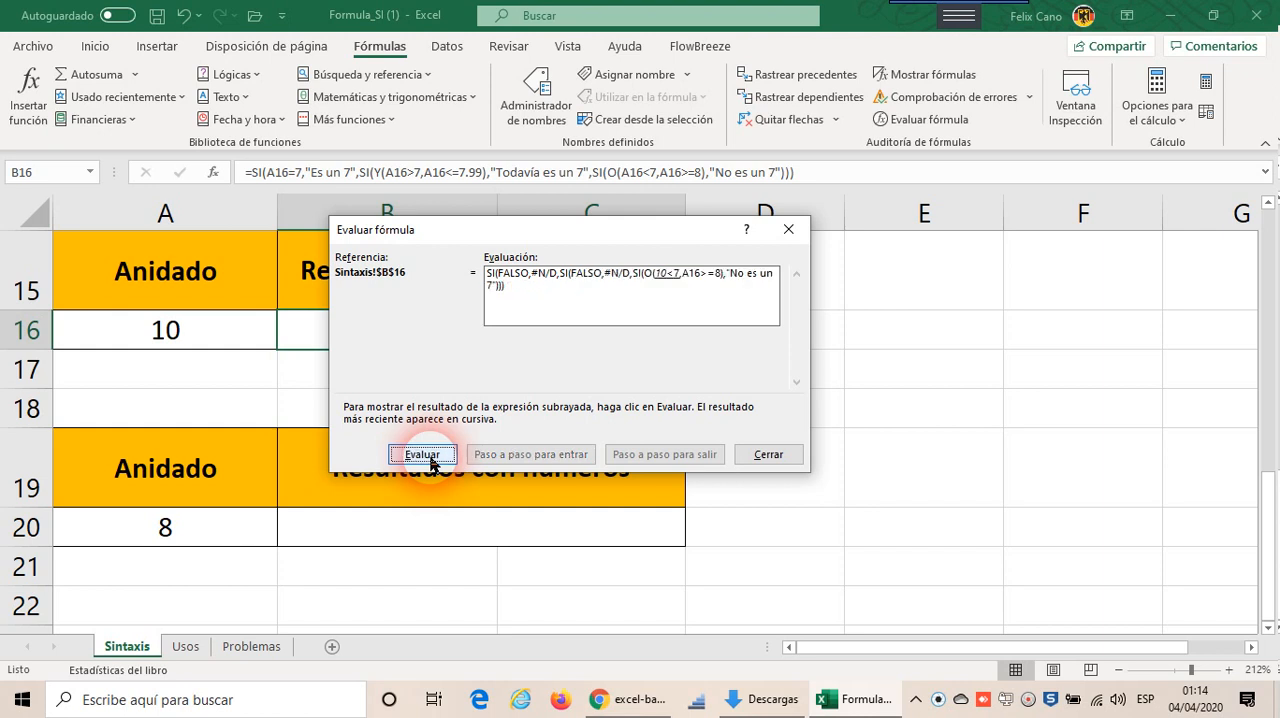
{"action": "left_click", "coordinate": [423, 455]}
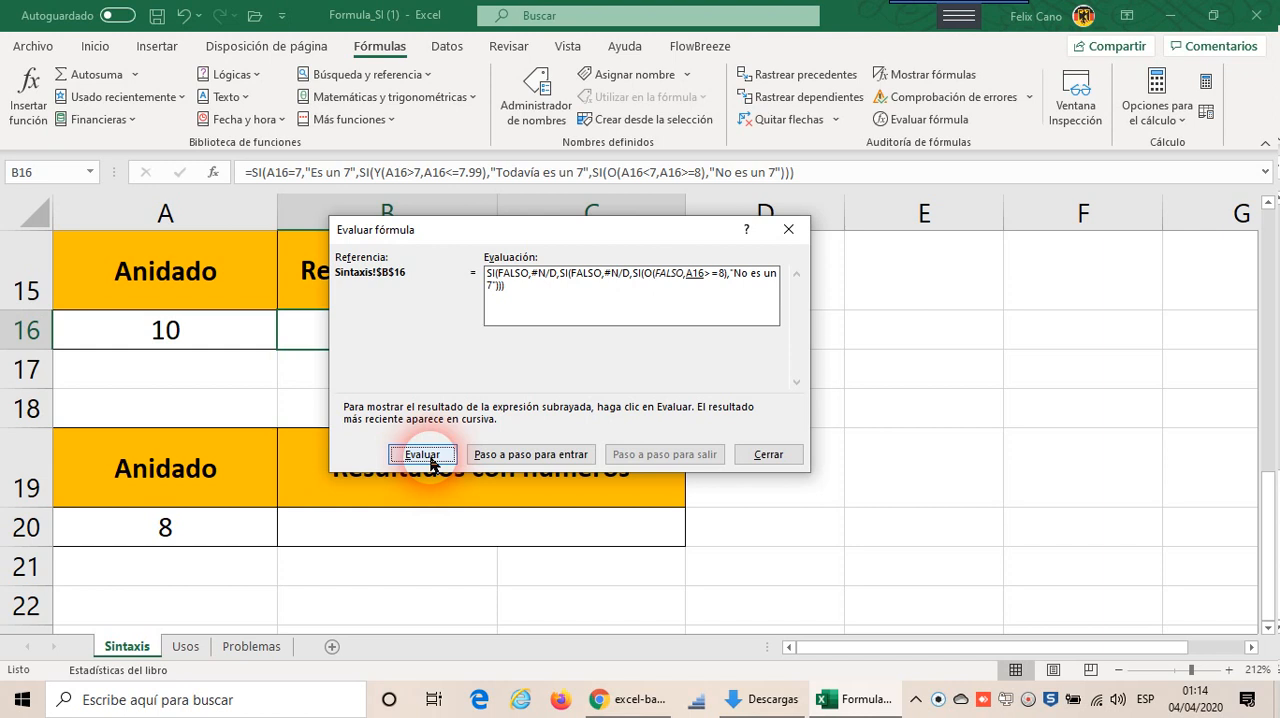
{"action": "left_click", "coordinate": [423, 455]}
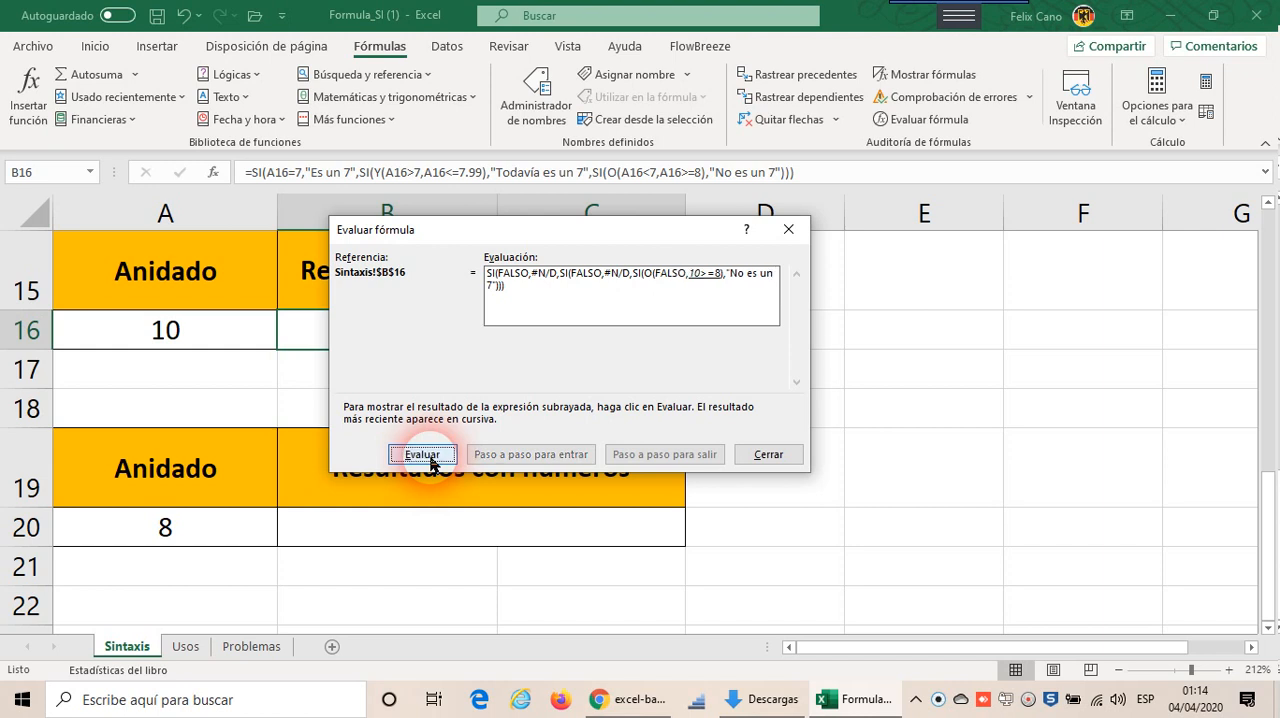
{"action": "left_click", "coordinate": [423, 455]}
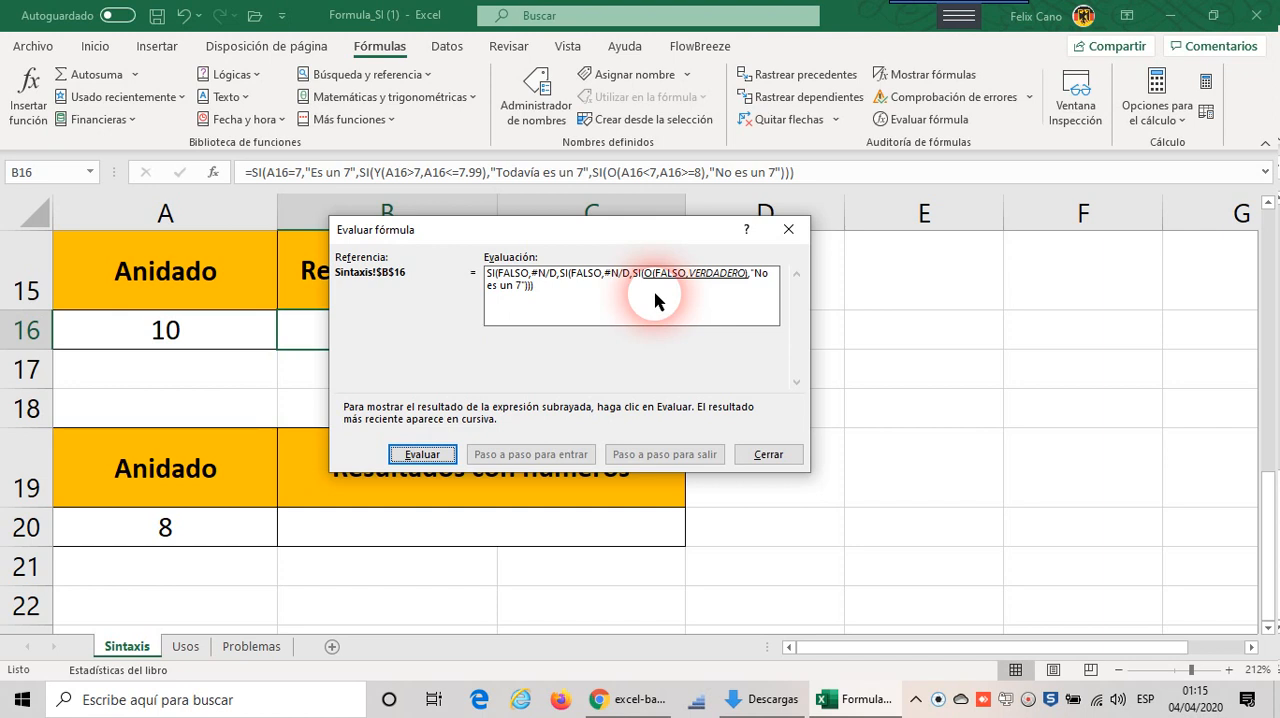
{"action": "left_click", "coordinate": [442, 458]}
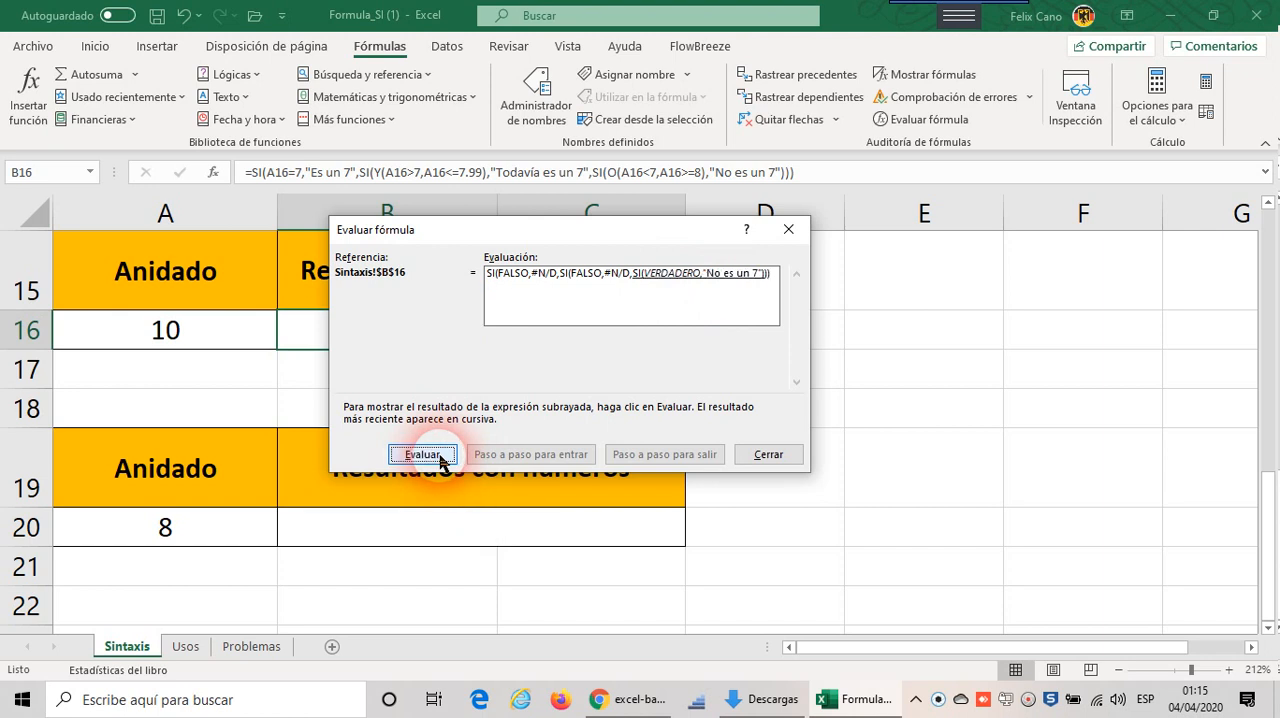
Step: Evaluate the three nested SI functions through to the formula's final result and restart the evaluation
{"action": "left_click", "coordinate": [439, 462]}
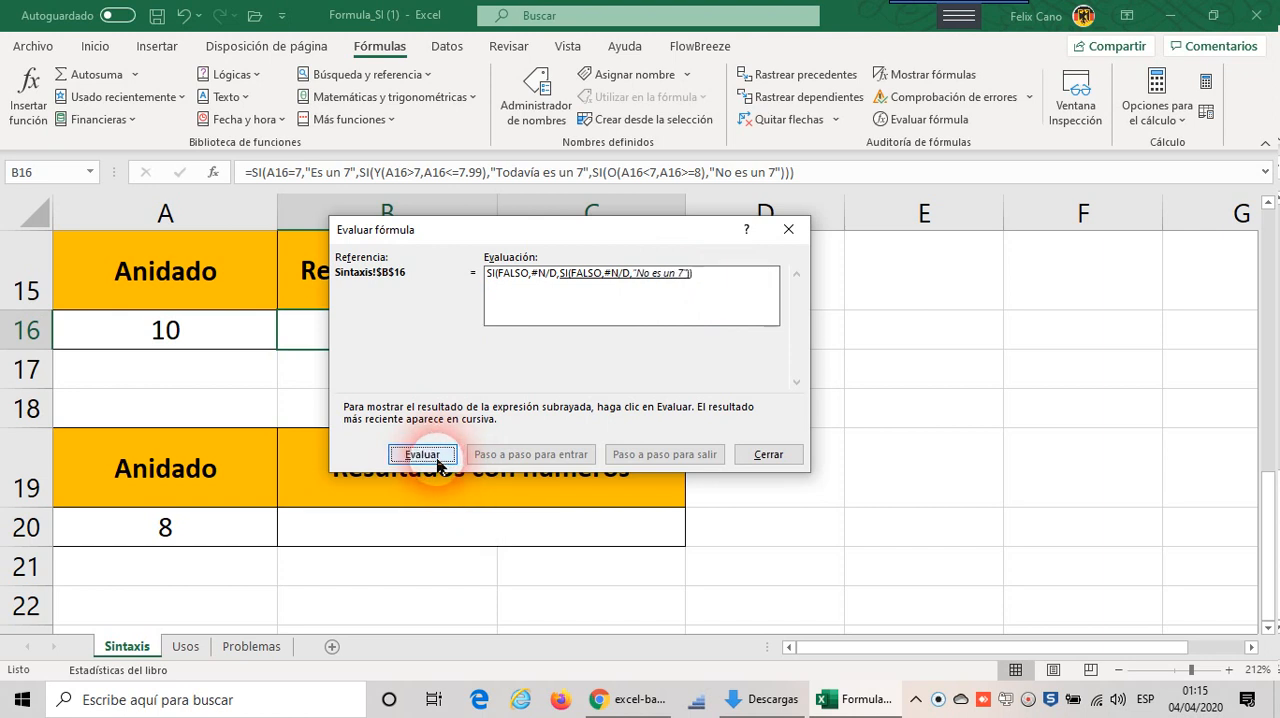
{"action": "left_click", "coordinate": [437, 462]}
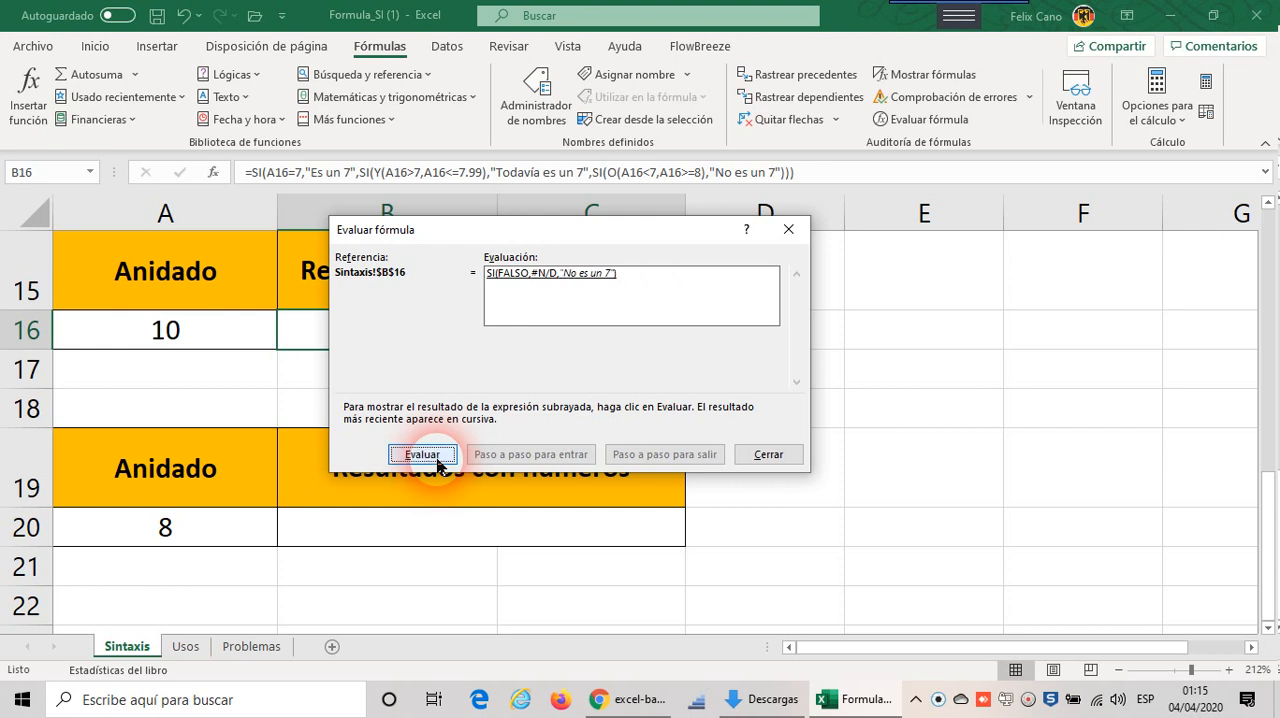
{"action": "left_click", "coordinate": [439, 462]}
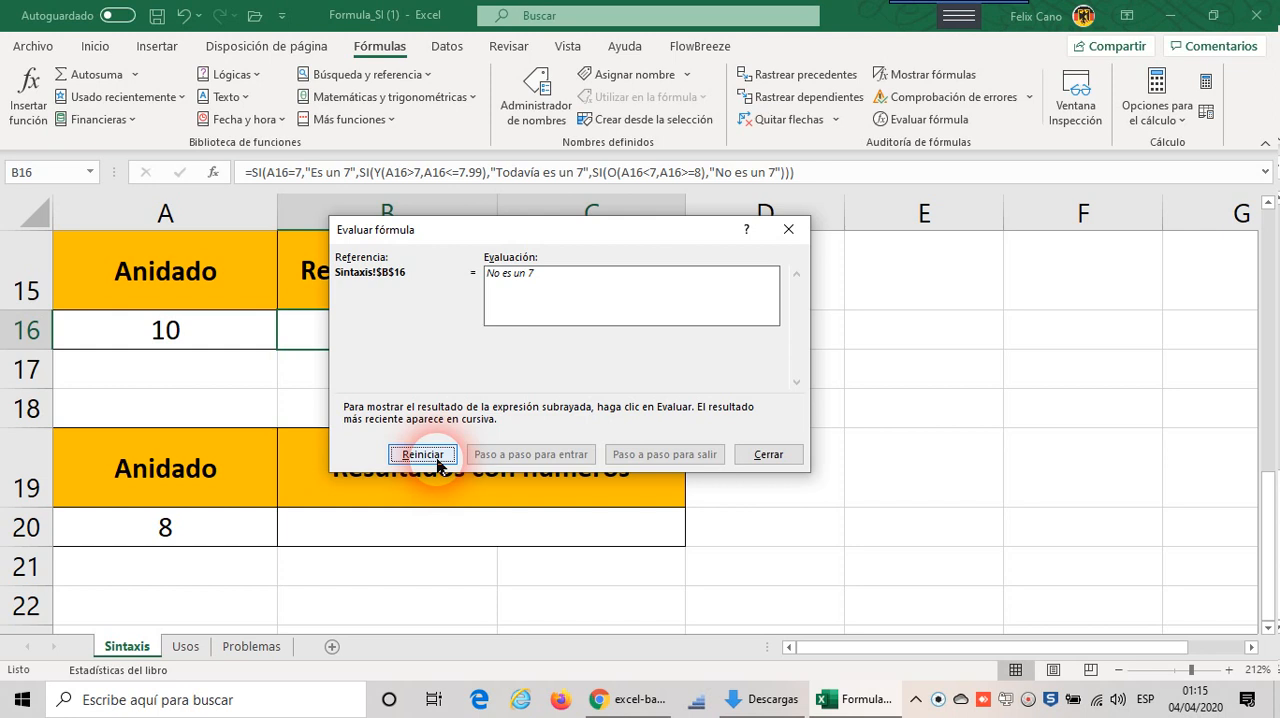
{"action": "left_click", "coordinate": [437, 463]}
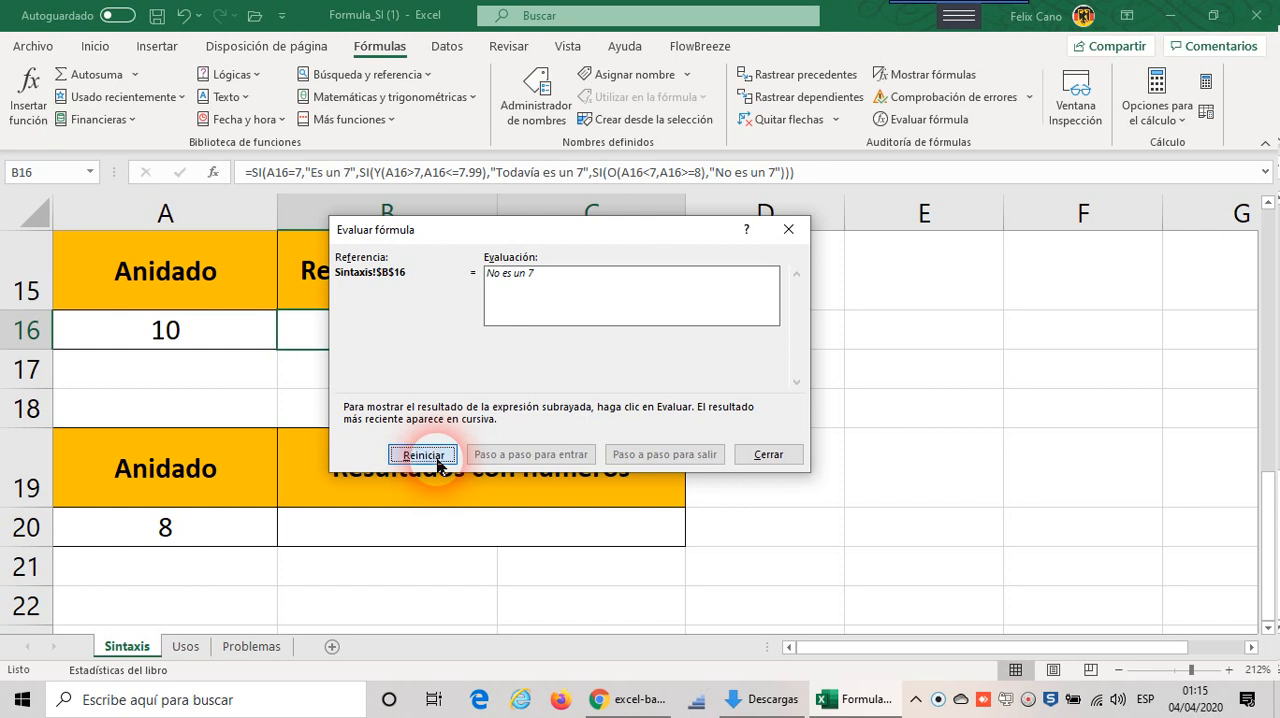
Step: Close the formula evaluation and test the nested SI formula by setting A16 to 5
{"action": "left_click", "coordinate": [778, 457]}
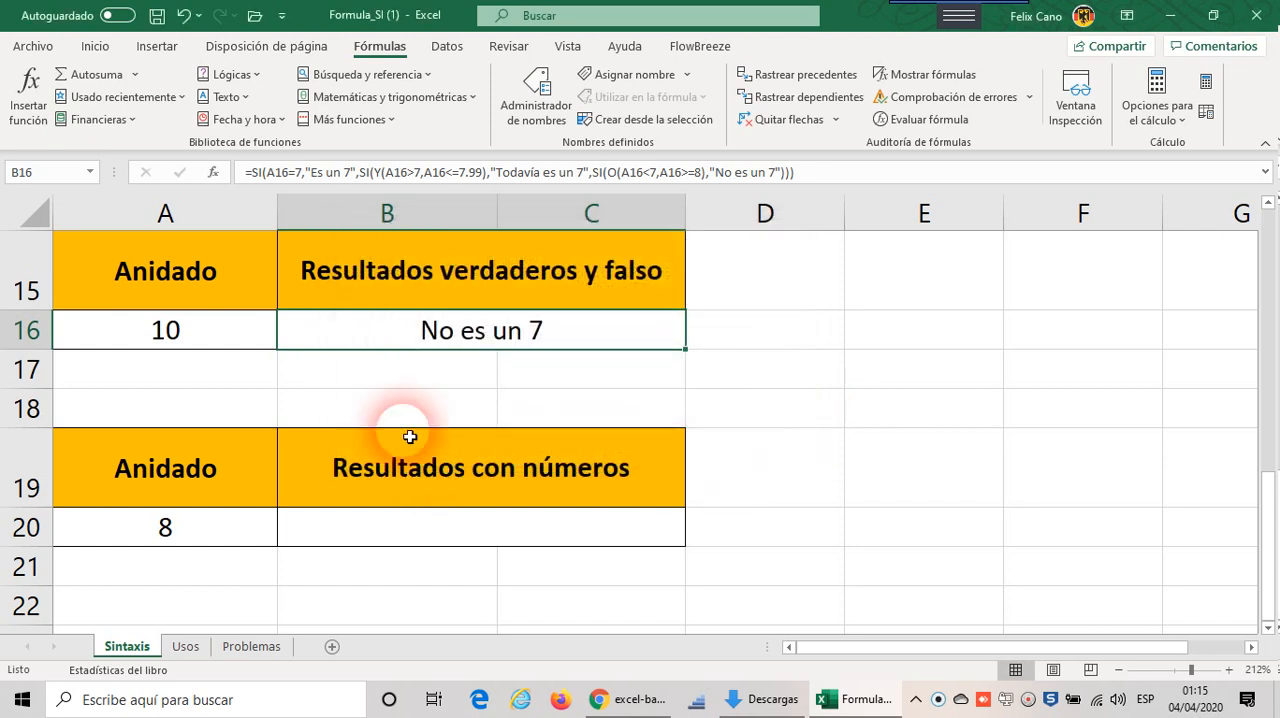
{"action": "left_click", "coordinate": [136, 336]}
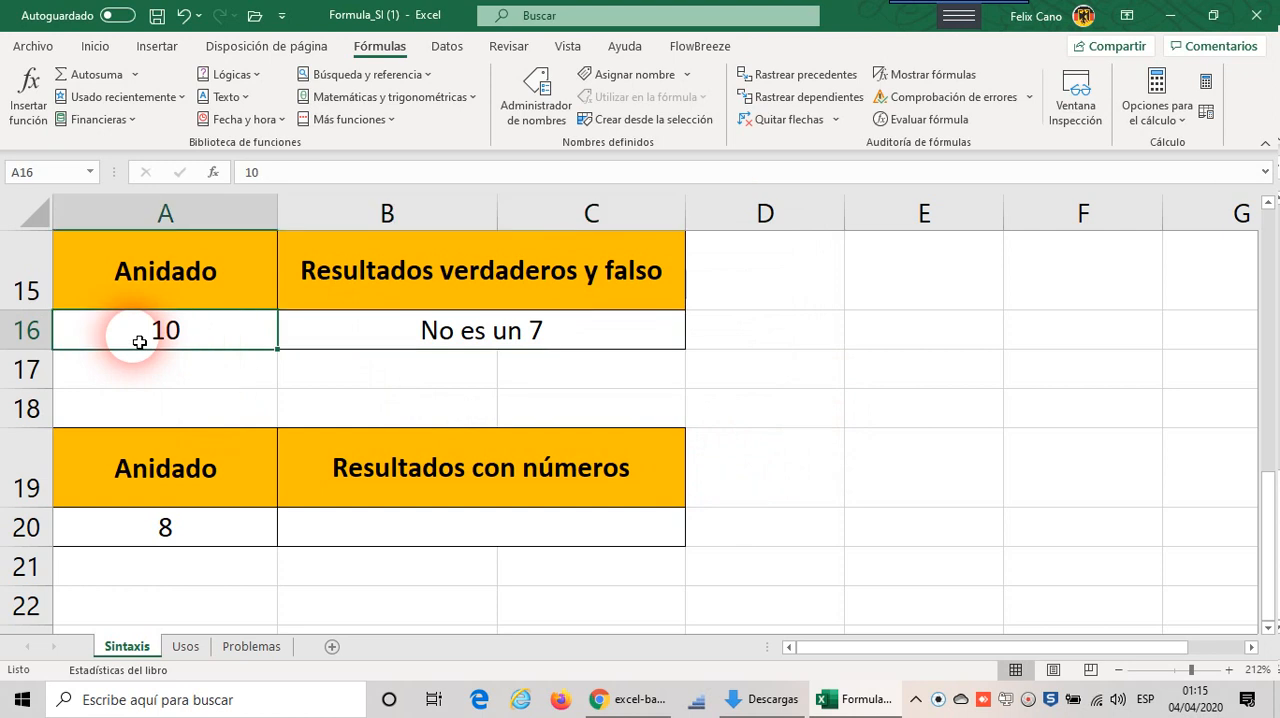
{"action": "type", "text": "5"}
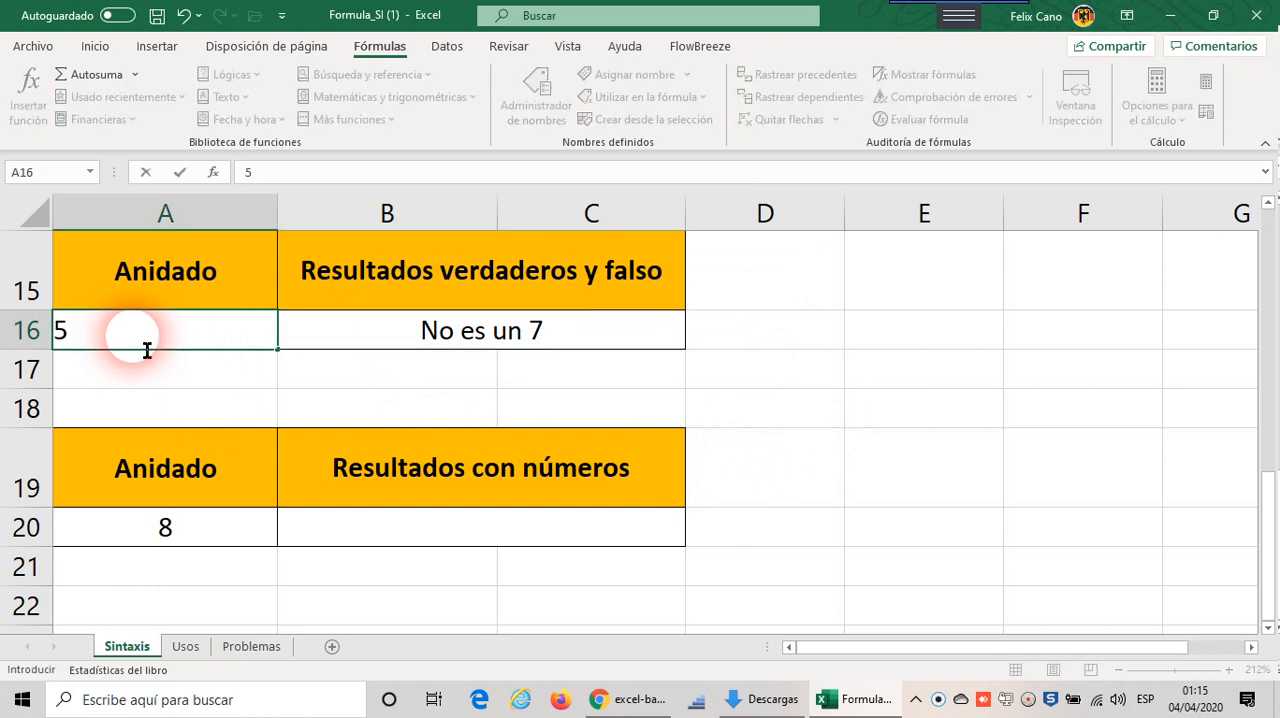
{"action": "key", "text": "Return"}
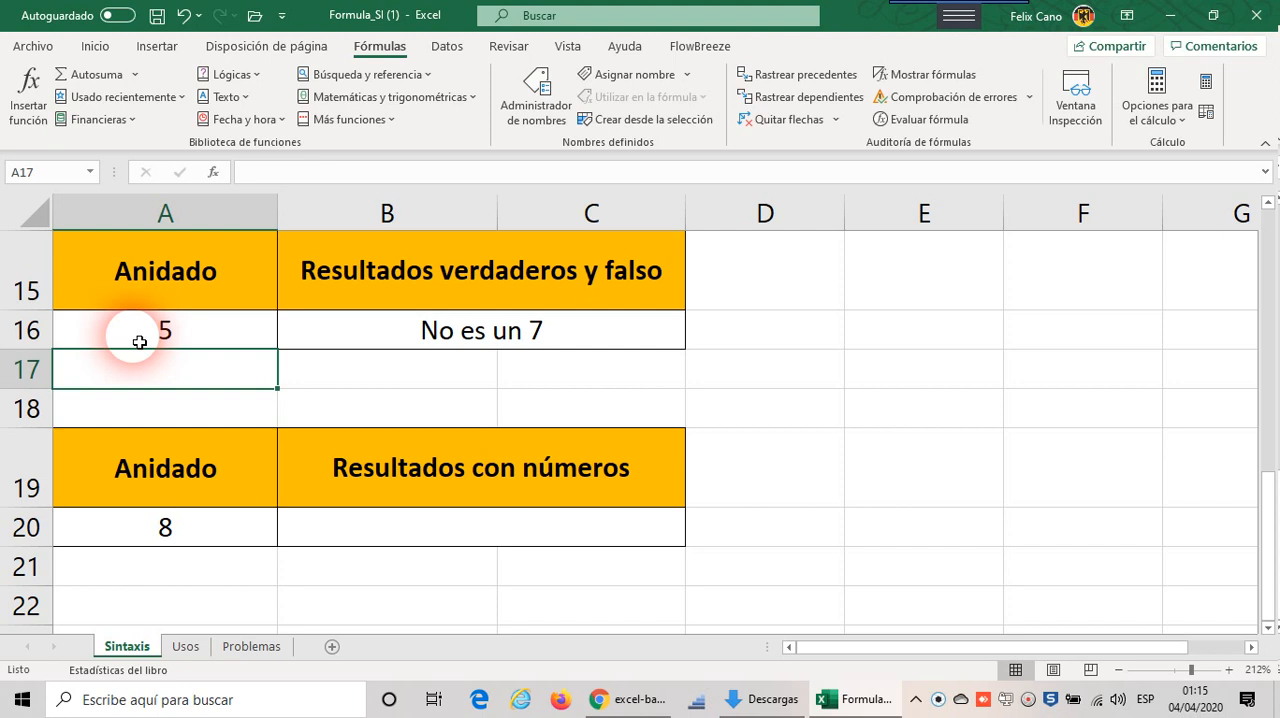
Step: Test the nested SI formula with a decimal by setting A16 to 7.00001
{"action": "left_click", "coordinate": [155, 337]}
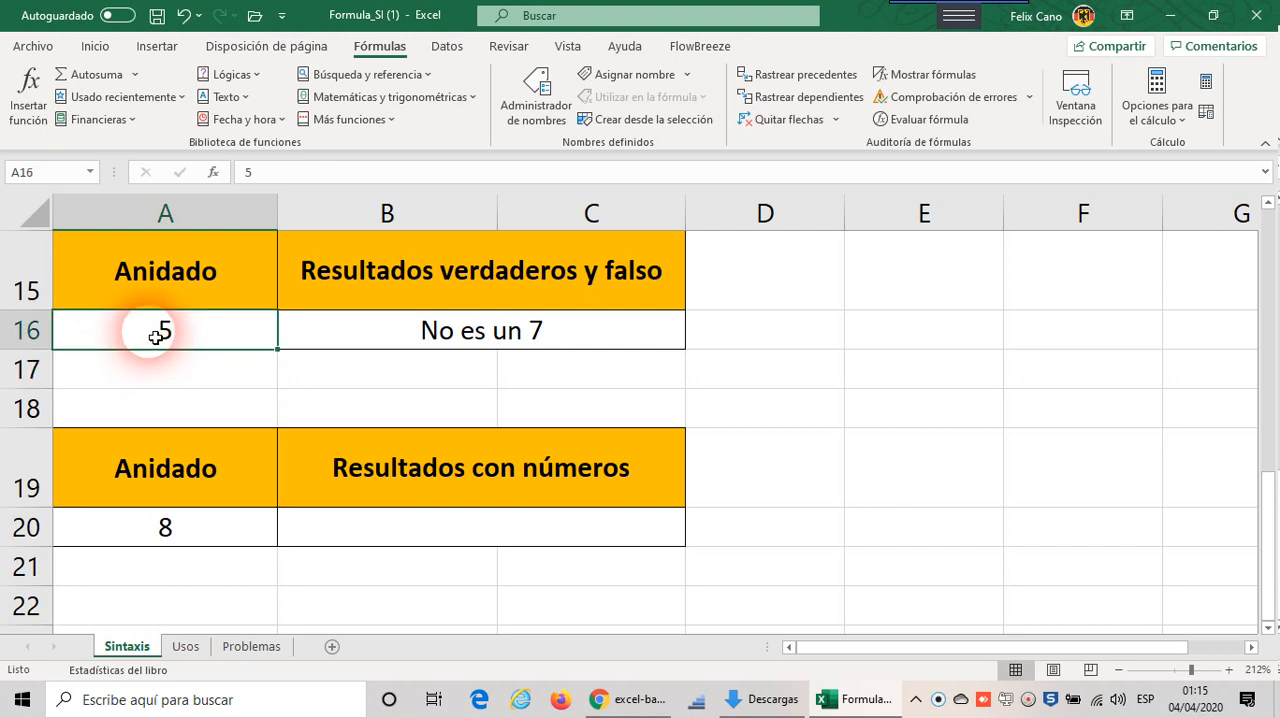
{"action": "type", "text": "7.0000"}
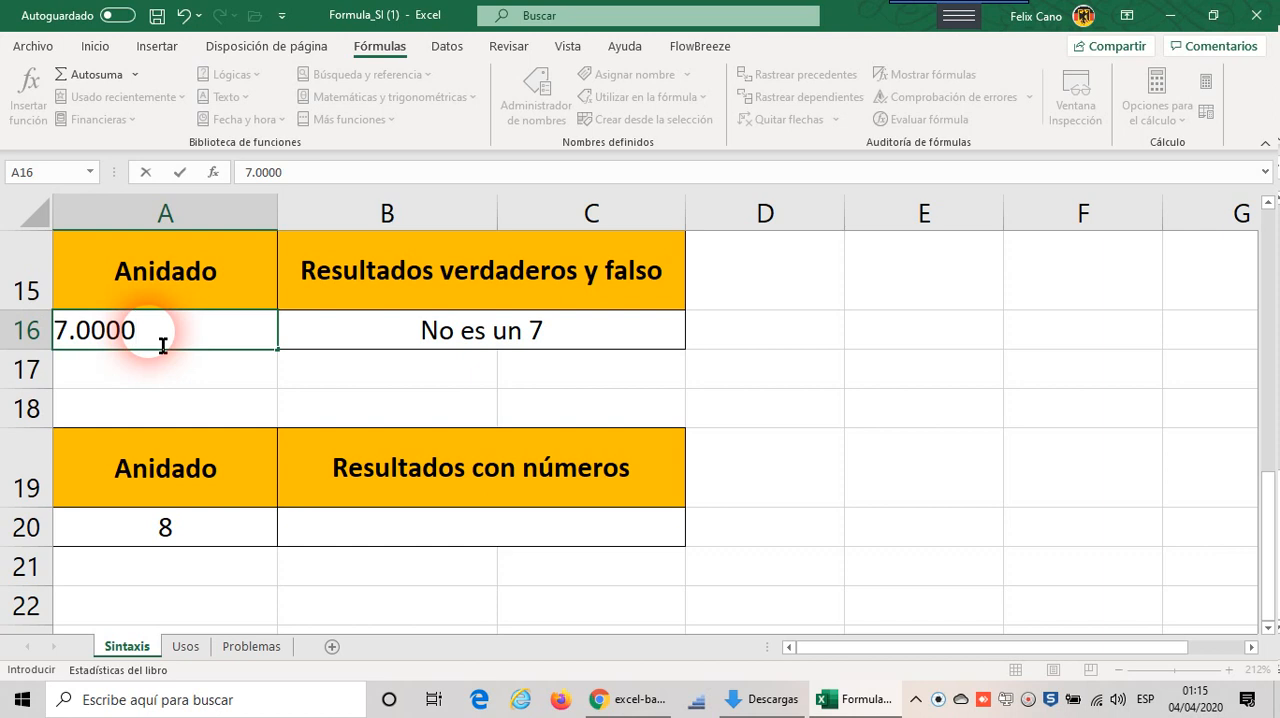
{"action": "type", "text": "1"}
{"action": "key", "text": "Return"}
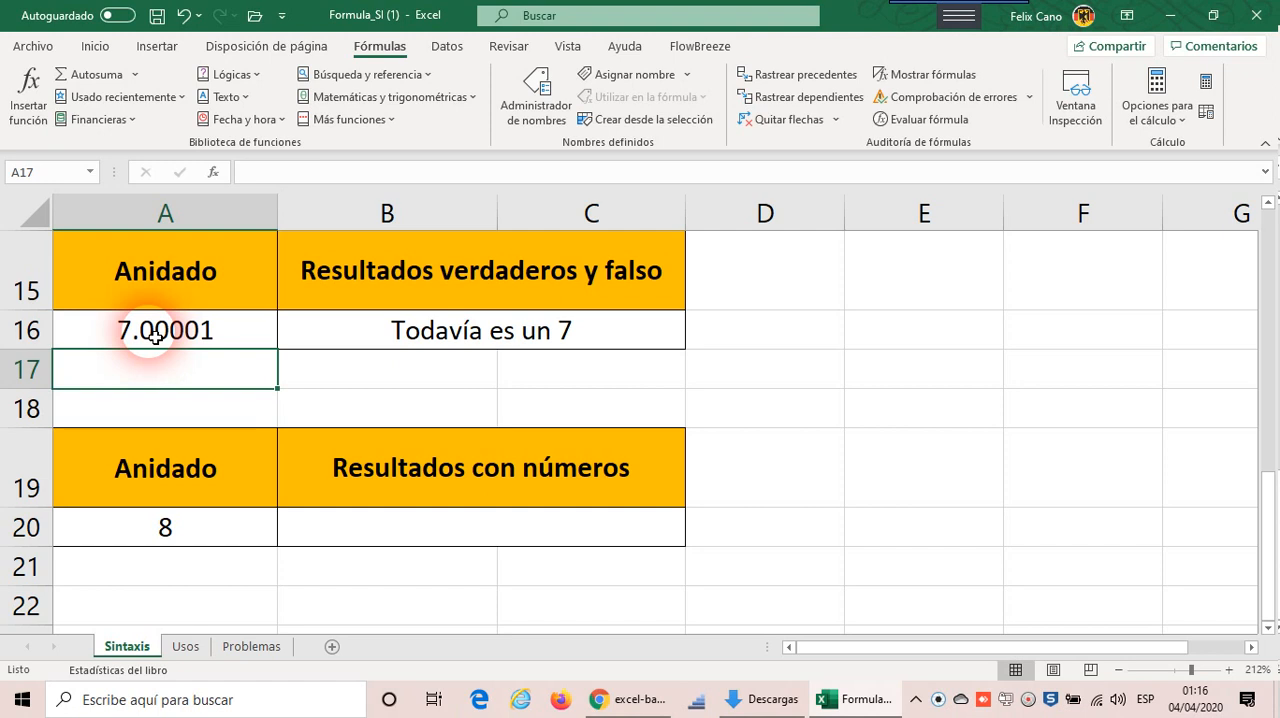
Step: Examine how the nested SI formula is written out in cell B16, leaving it as it is
{"action": "left_click", "coordinate": [548, 336]}
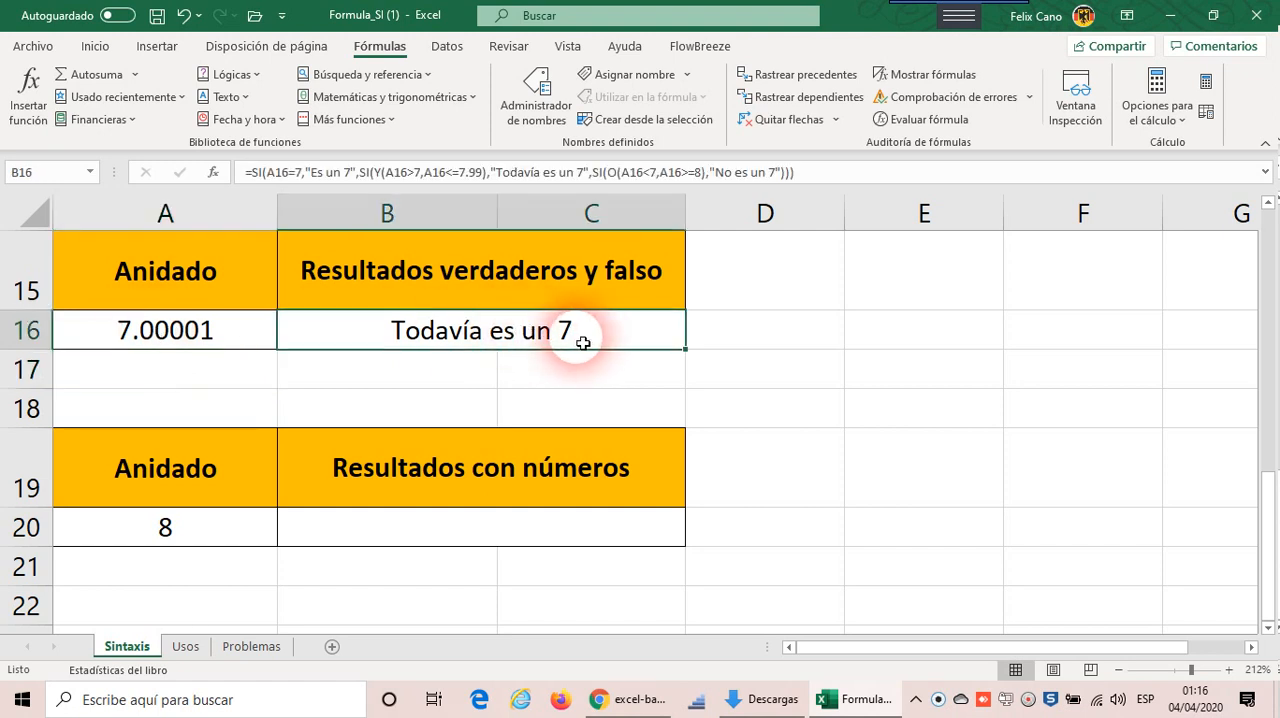
{"action": "scroll", "coordinate": [578, 337], "scroll_direction": "up", "scroll_amount": 1}
{"action": "scroll", "coordinate": [582, 333], "scroll_direction": "down", "scroll_amount": 2}
{"action": "scroll", "coordinate": [600, 300], "scroll_direction": "up", "scroll_amount": 2}
{"action": "scroll", "coordinate": [600, 340], "scroll_direction": "down", "scroll_amount": 1}
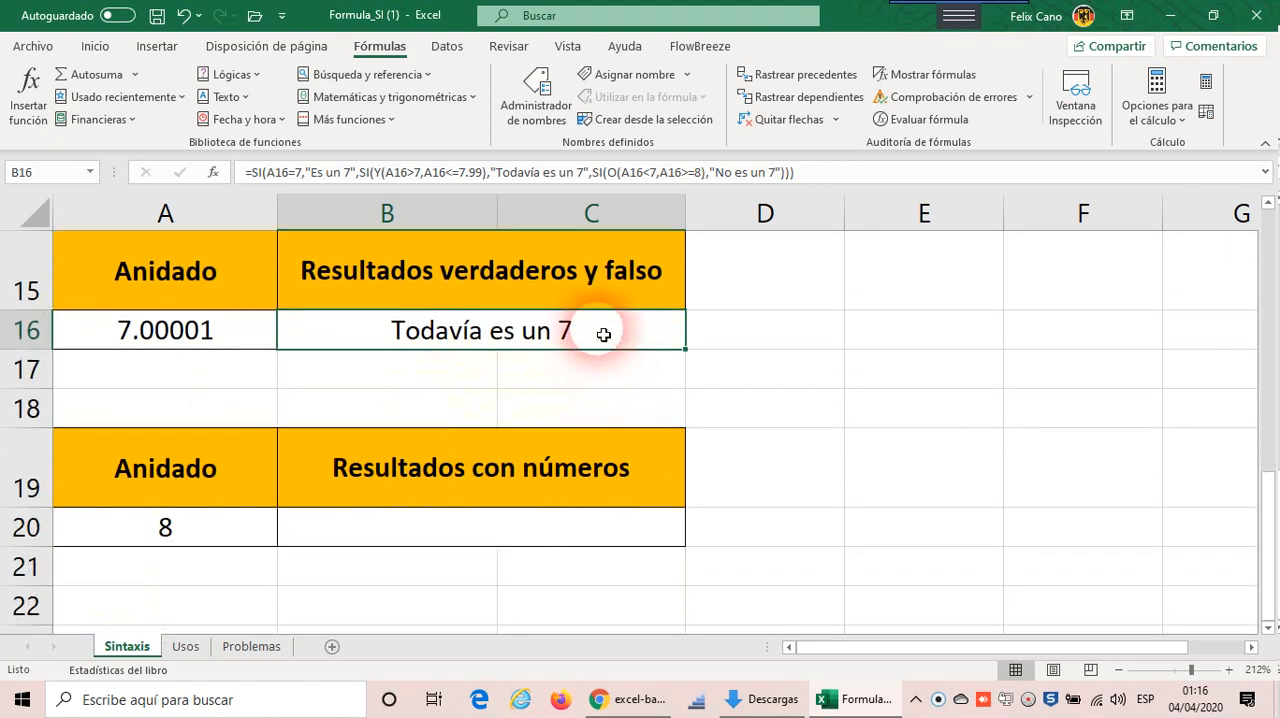
{"action": "double_click", "coordinate": [604, 335]}
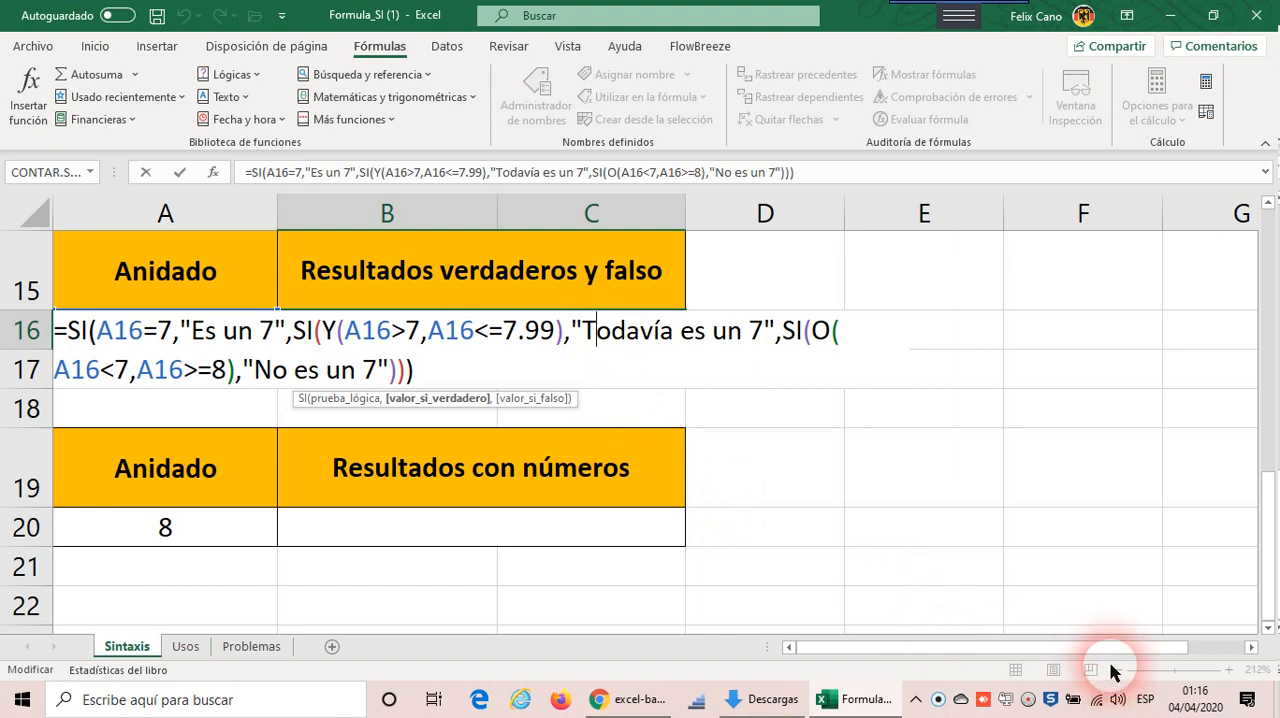
{"action": "key", "text": "Escape"}
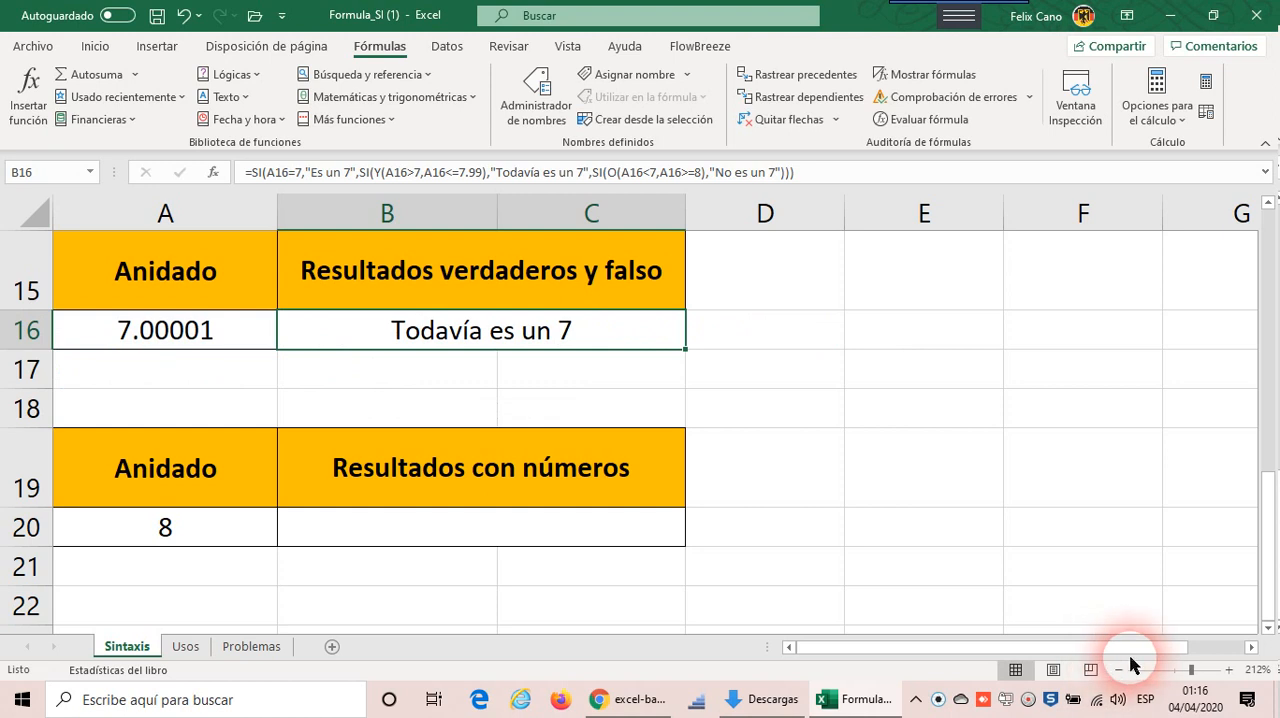
{"action": "left_click", "coordinate": [1119, 671]}
{"action": "left_click", "coordinate": [1119, 671]}
{"action": "left_click", "coordinate": [1119, 671]}
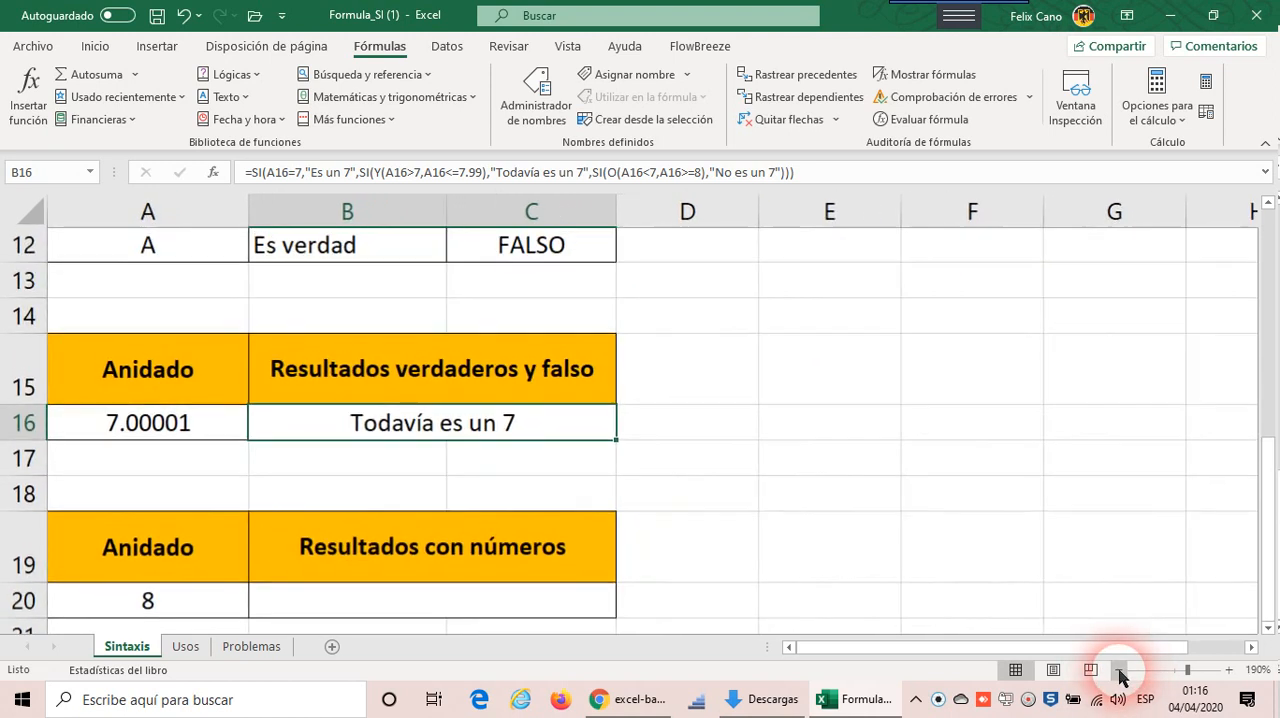
{"action": "left_click", "coordinate": [1119, 671]}
{"action": "left_click", "coordinate": [1119, 671]}
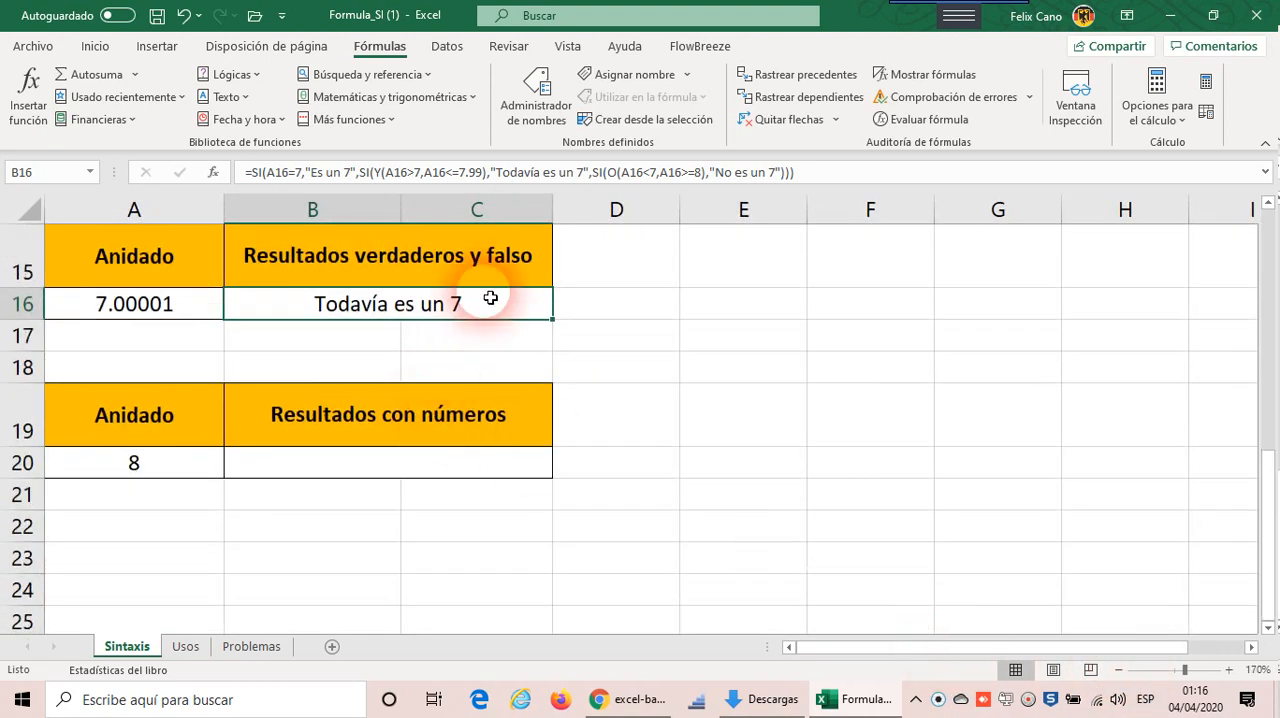
{"action": "double_click", "coordinate": [487, 314]}
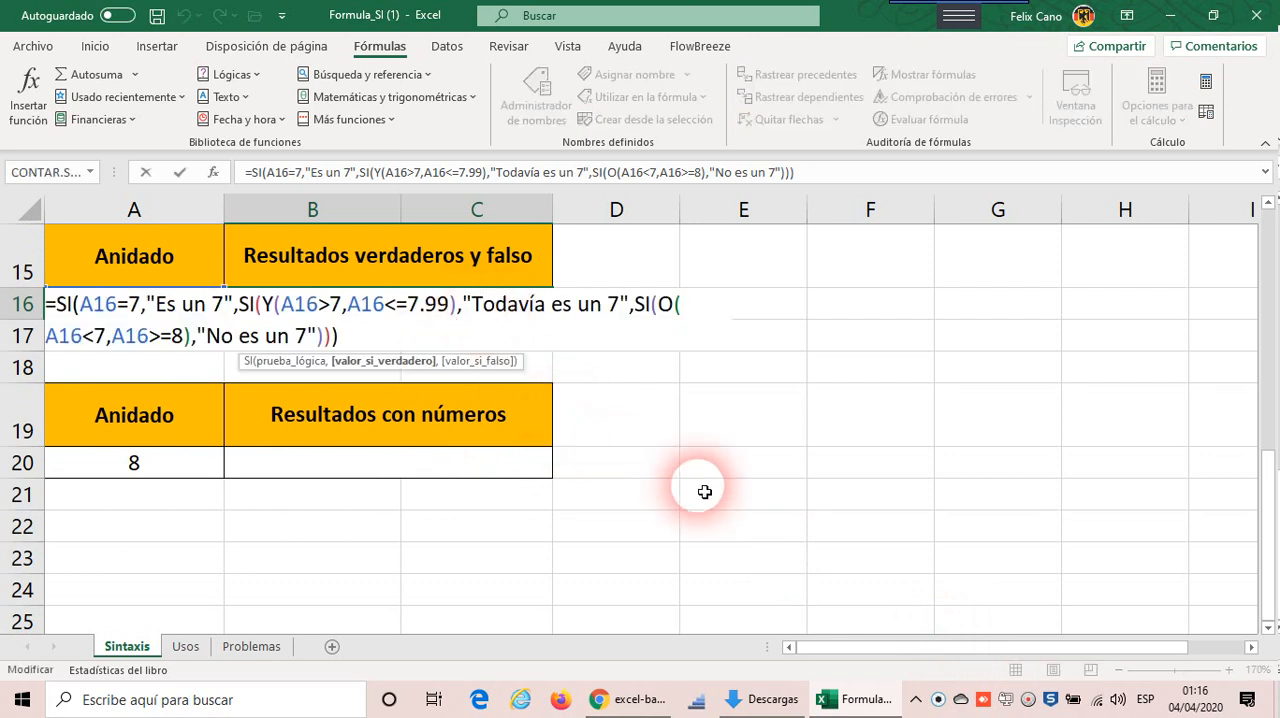
{"action": "key", "text": "Escape"}
{"action": "left_click", "coordinate": [1119, 670]}
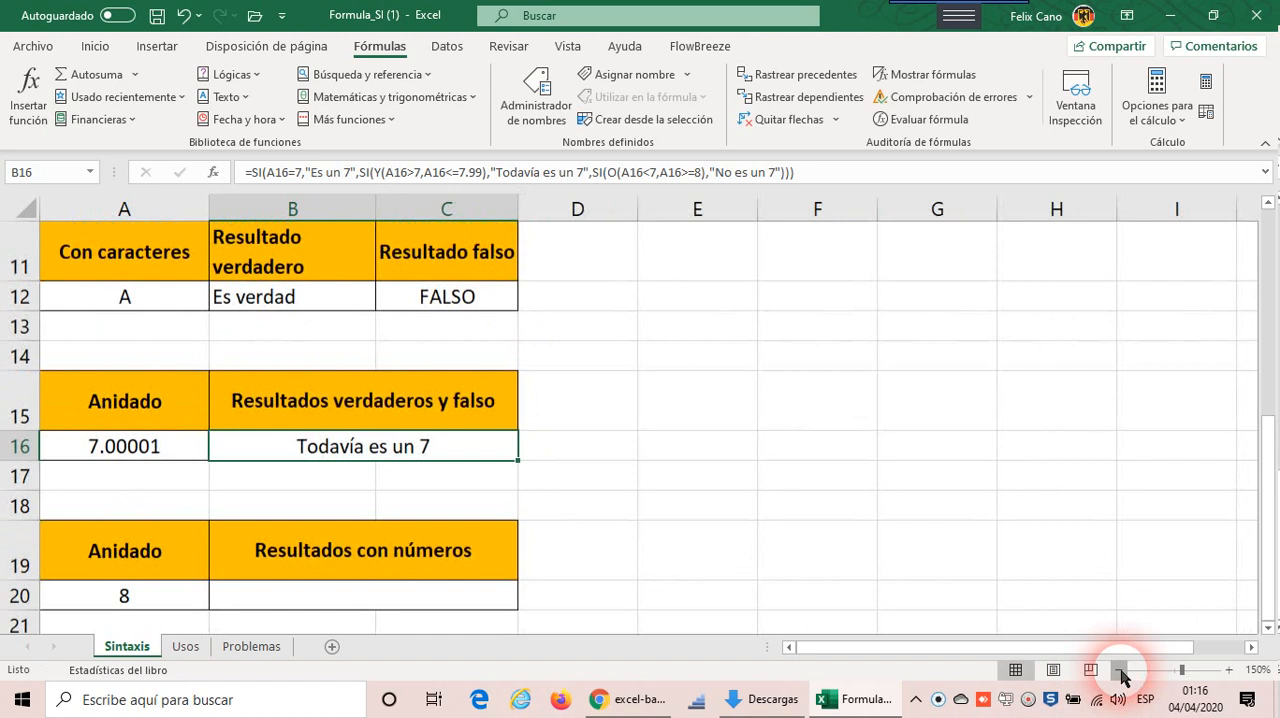
{"action": "left_click", "coordinate": [1119, 670]}
{"action": "scroll", "coordinate": [1098, 660], "scroll_direction": "down", "scroll_amount": 1}
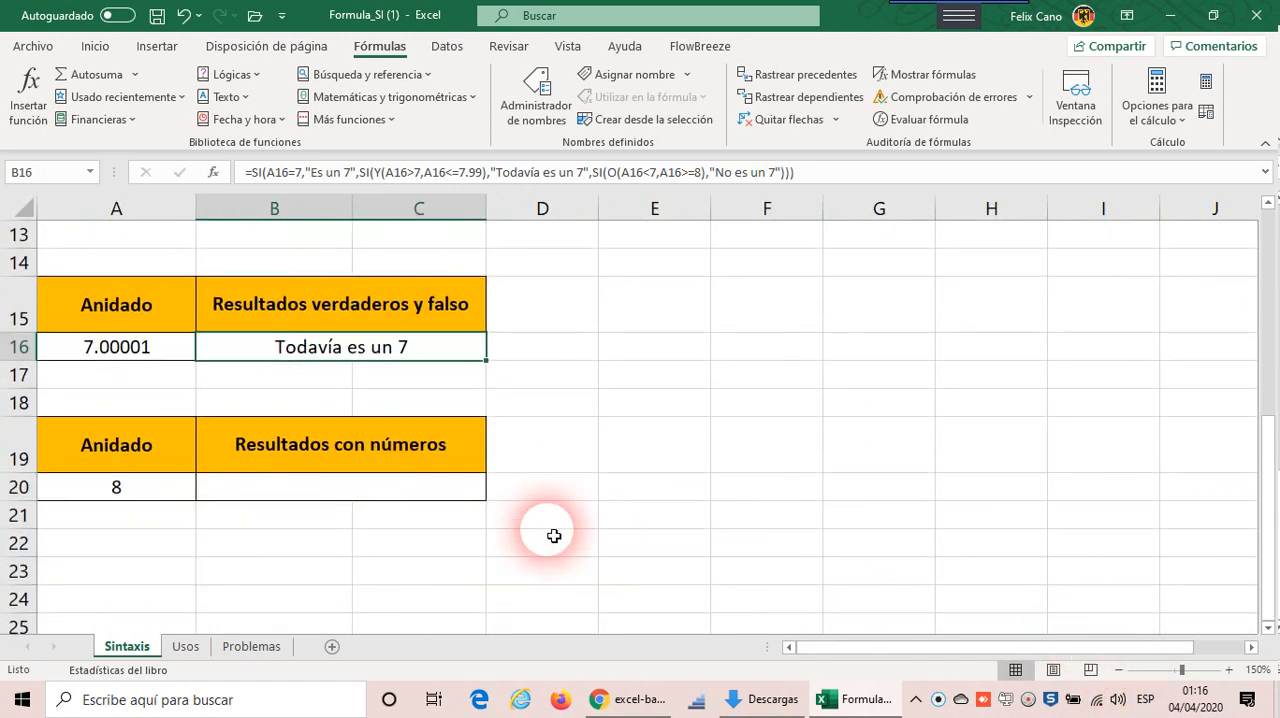
Step: Highlight the entire nested SI formula of B16 for review and leave it unedited
{"action": "double_click", "coordinate": [440, 356]}
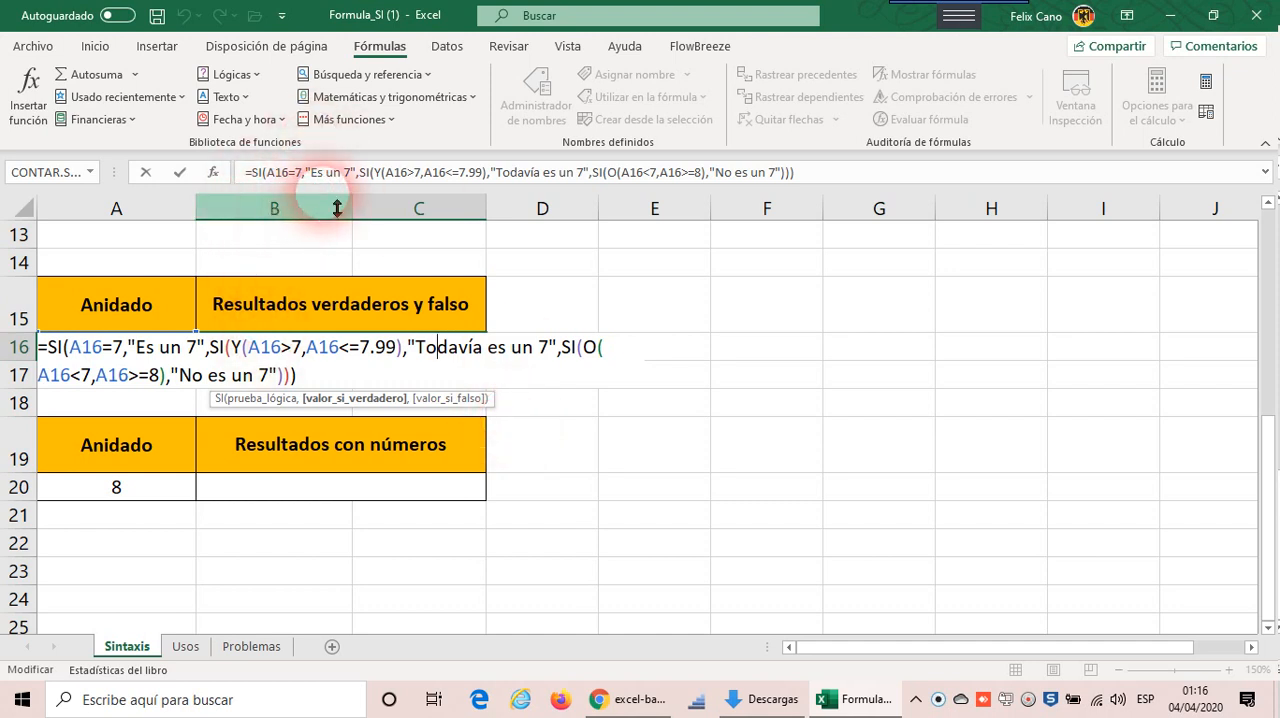
{"action": "left_click", "coordinate": [250, 174]}
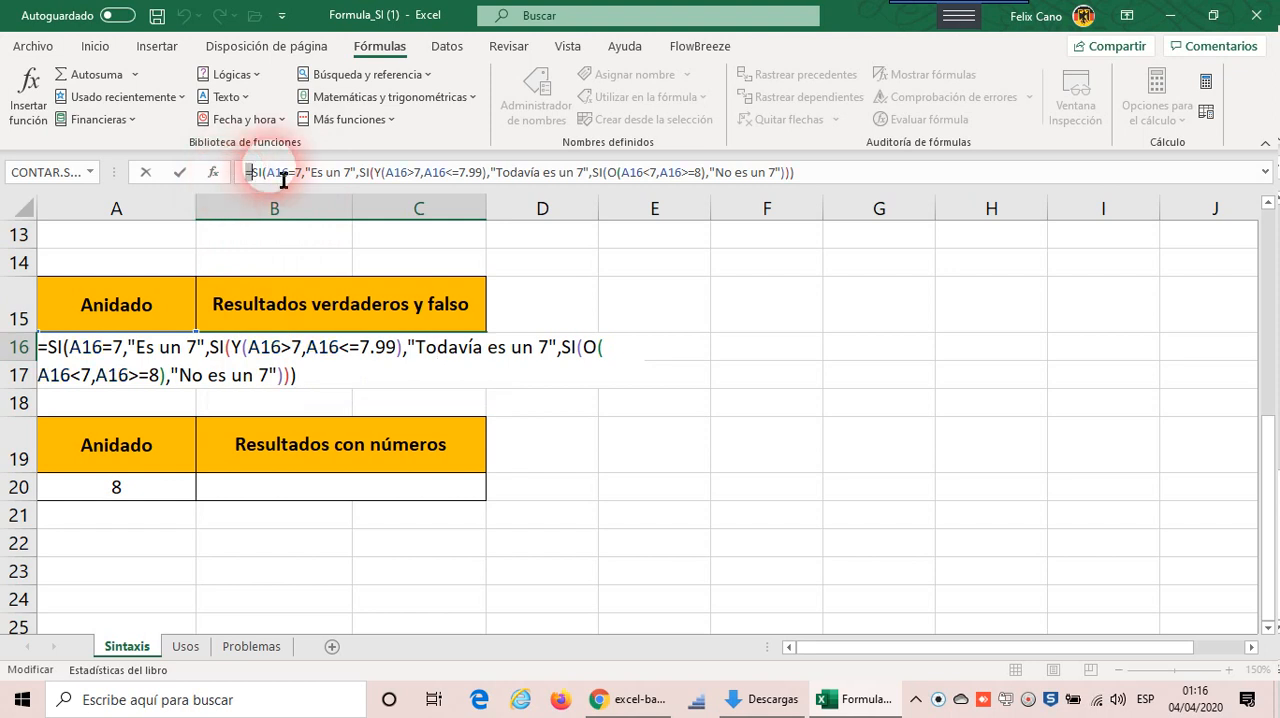
{"action": "left_click_drag", "start_coordinate": [284, 180], "coordinate": [836, 167]}
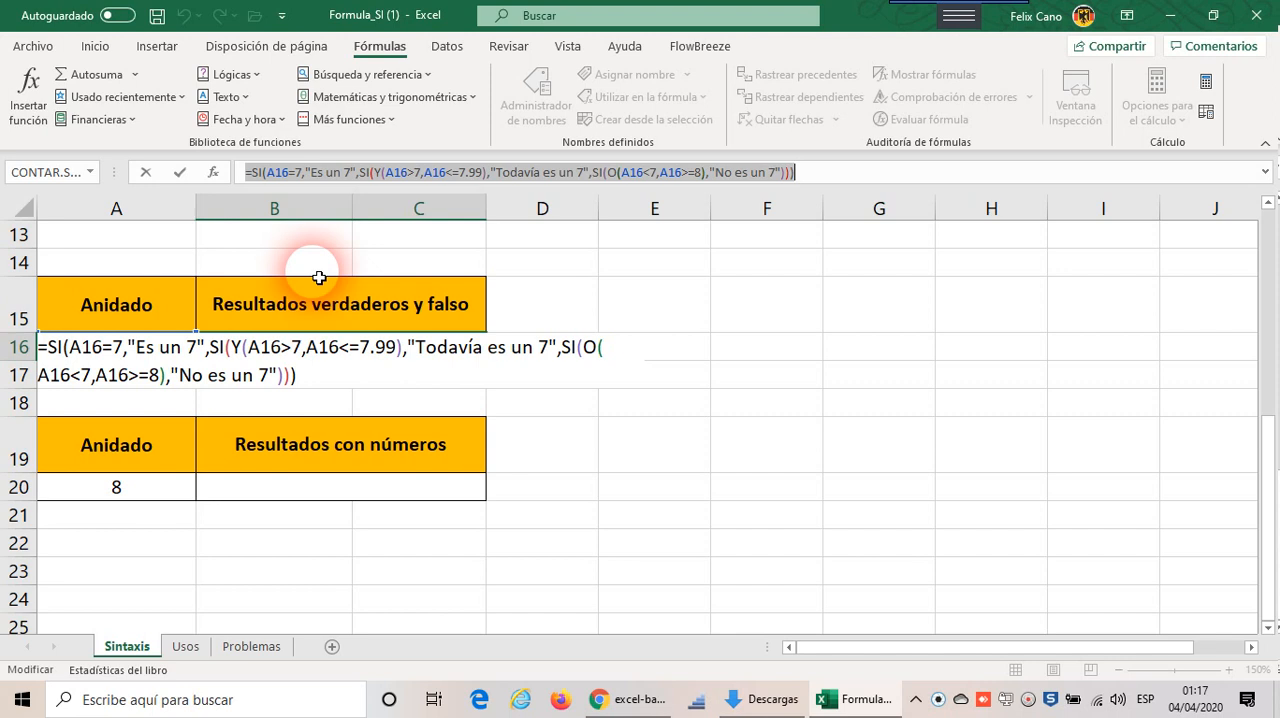
{"action": "key", "text": "ctrl+Return"}
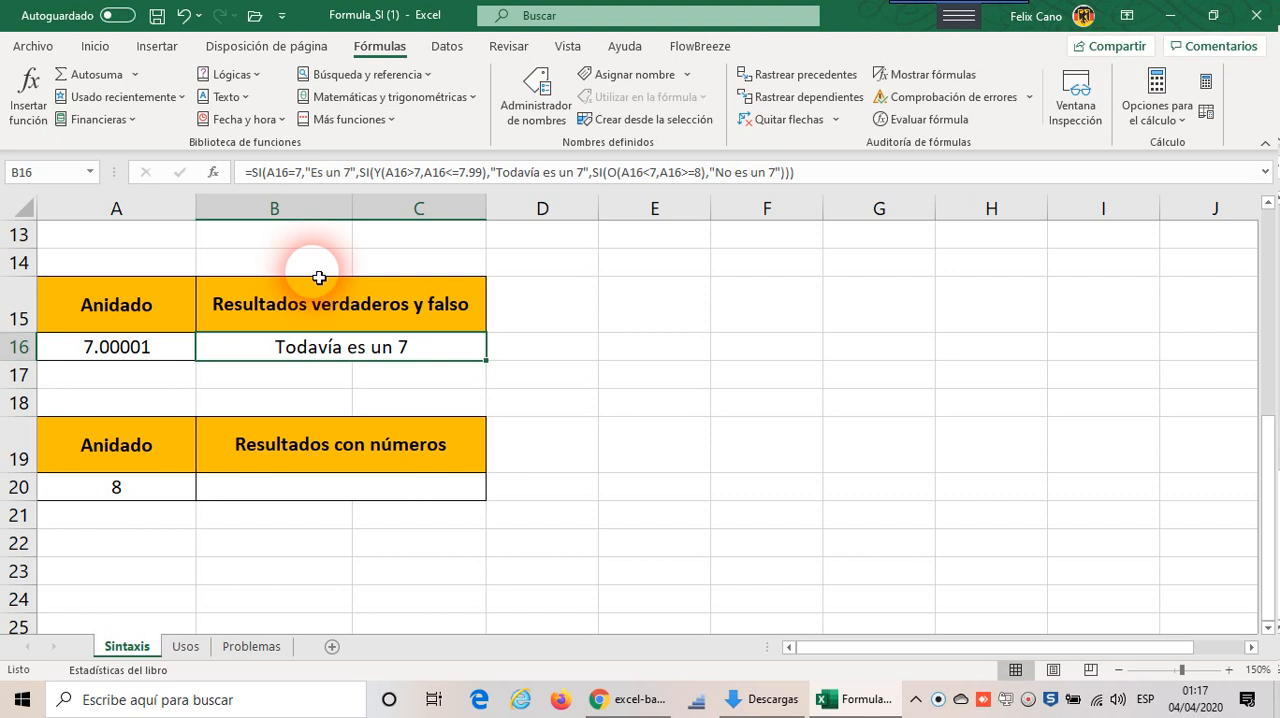
Step: Examine the "Resultados con números" exercise, comparing its input cell A20 with its results cell B20
{"action": "scroll", "coordinate": [319, 277], "scroll_direction": "down", "scroll_amount": 1}
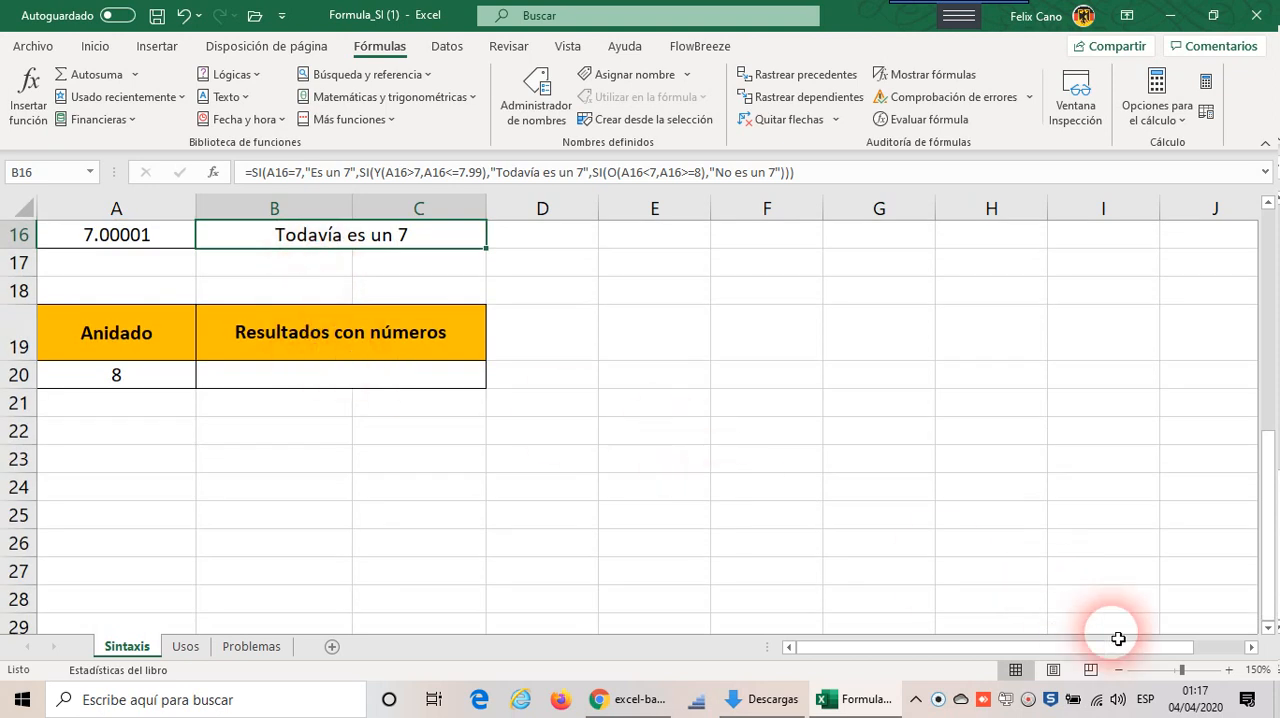
{"action": "left_click", "coordinate": [1228, 669]}
{"action": "left_click", "coordinate": [1228, 669]}
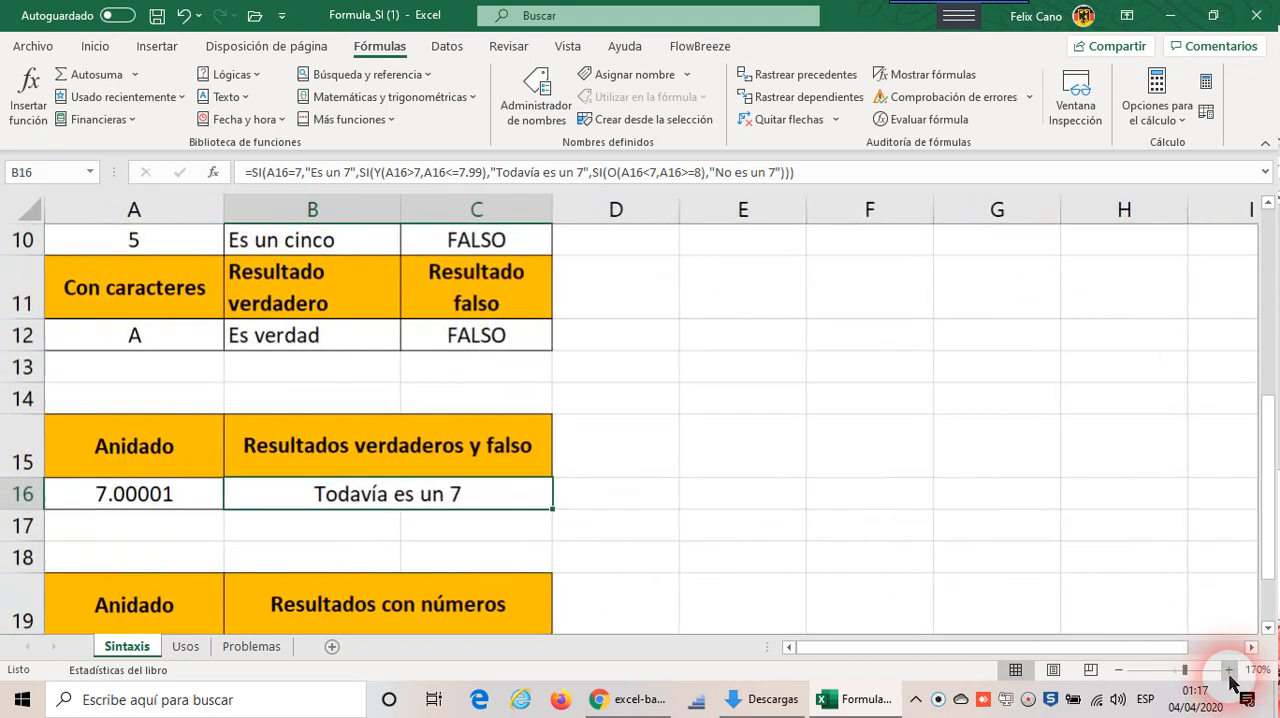
{"action": "scroll", "coordinate": [937, 480], "scroll_direction": "down", "scroll_amount": 4}
{"action": "scroll", "coordinate": [891, 476], "scroll_direction": "up", "scroll_amount": 2}
{"action": "scroll", "coordinate": [891, 476], "scroll_direction": "down", "scroll_amount": 1}
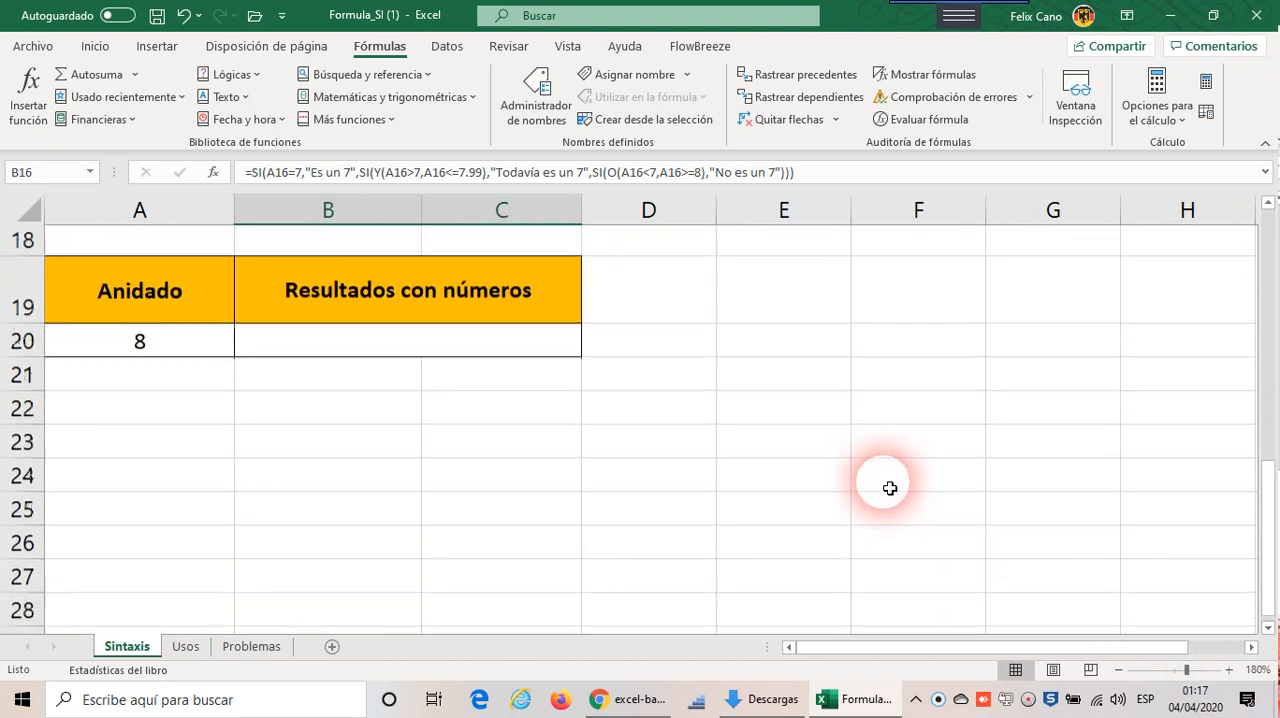
{"action": "left_click", "coordinate": [516, 318]}
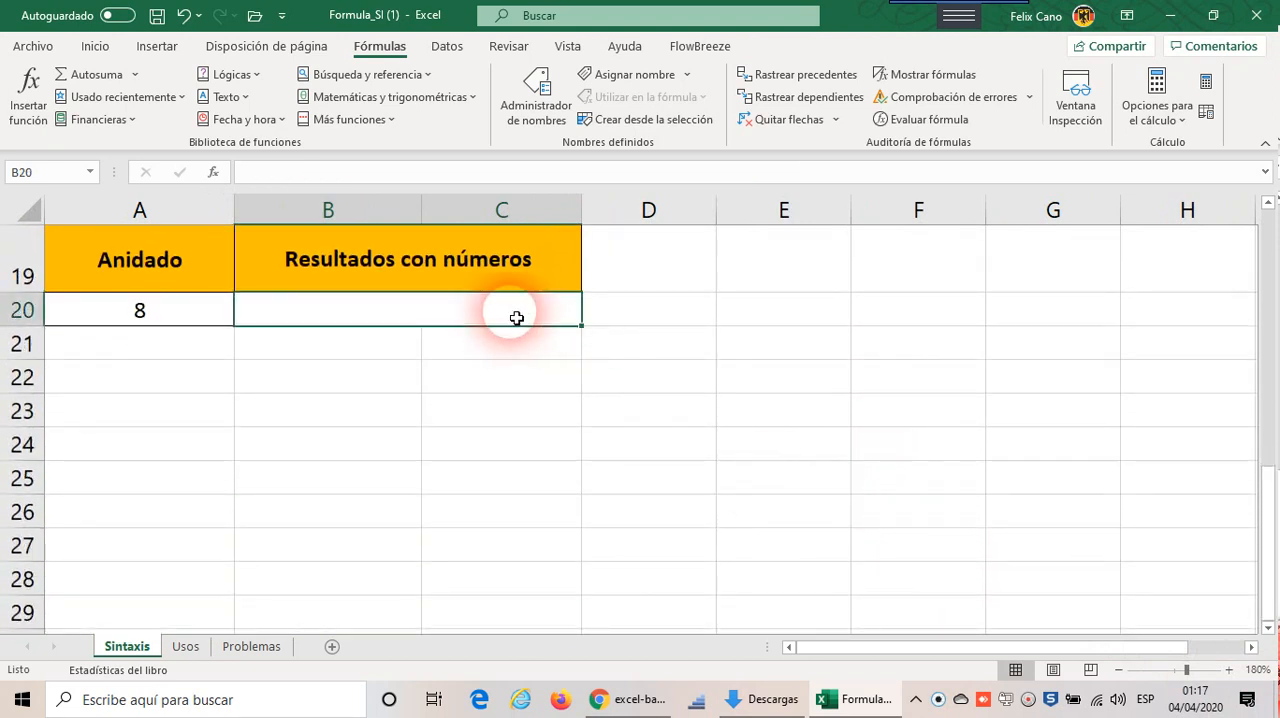
{"action": "left_click", "coordinate": [206, 318]}
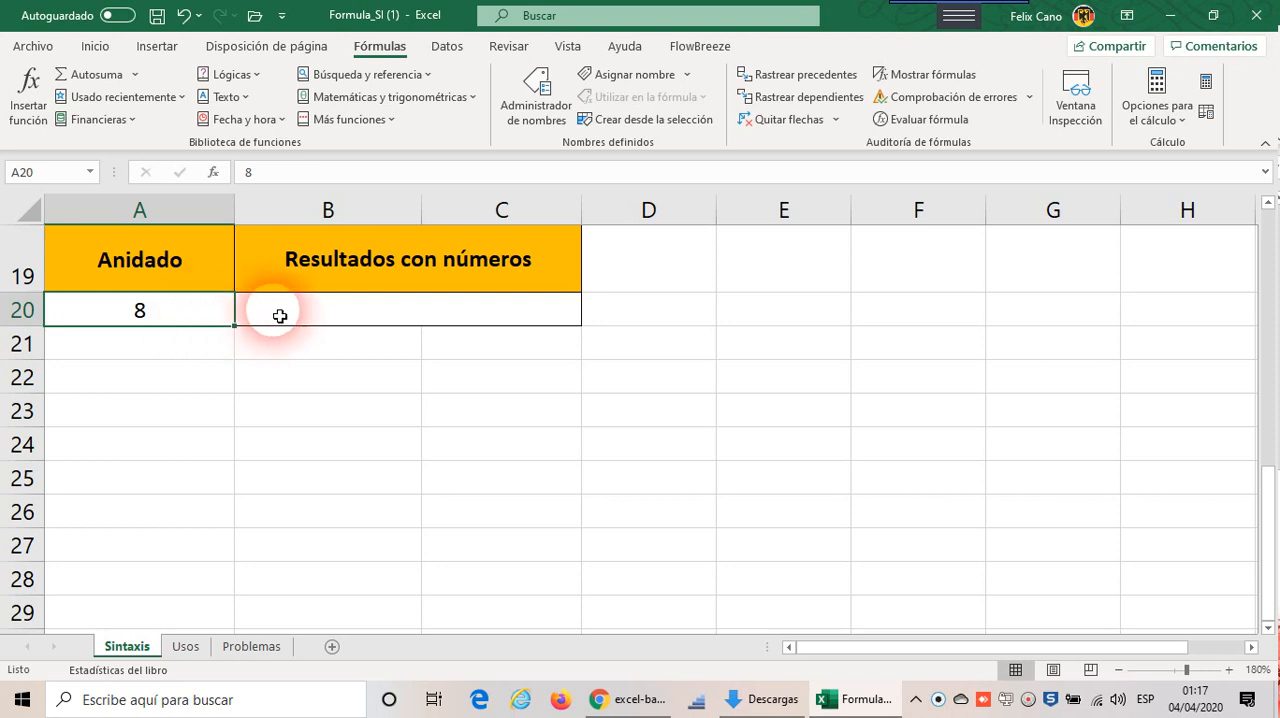
{"action": "left_click", "coordinate": [330, 314]}
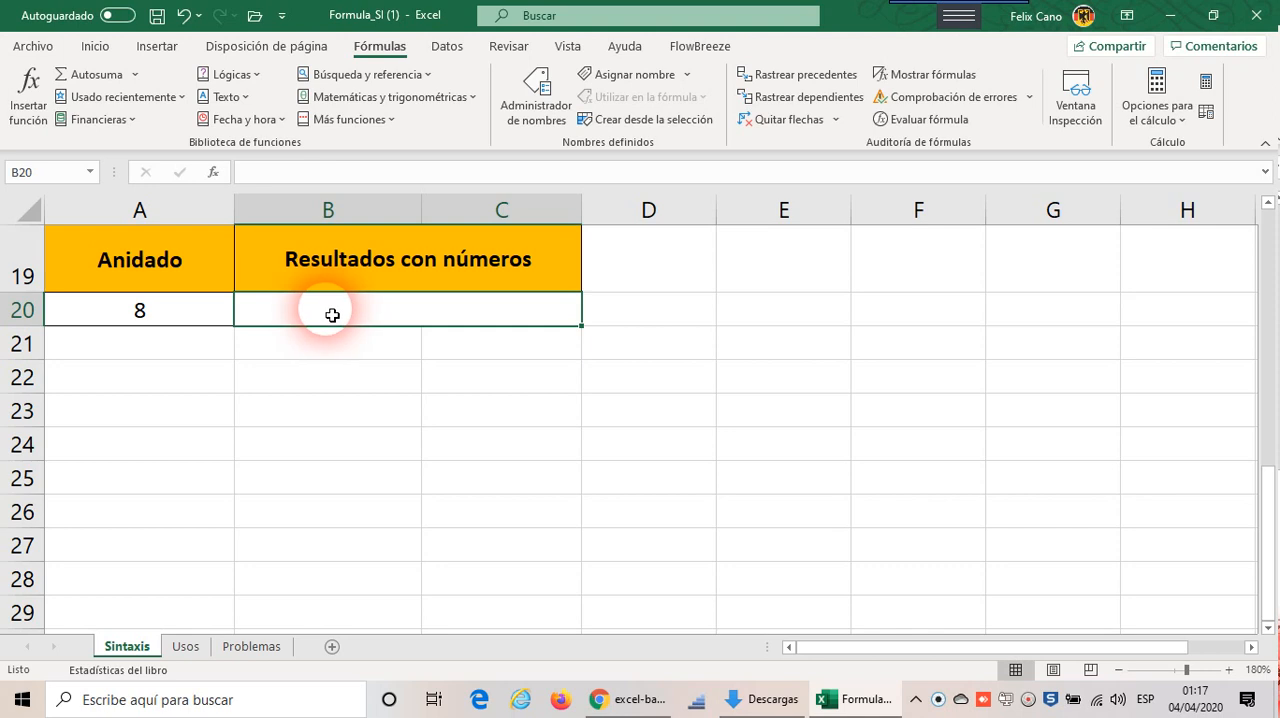
{"action": "left_click", "coordinate": [145, 322]}
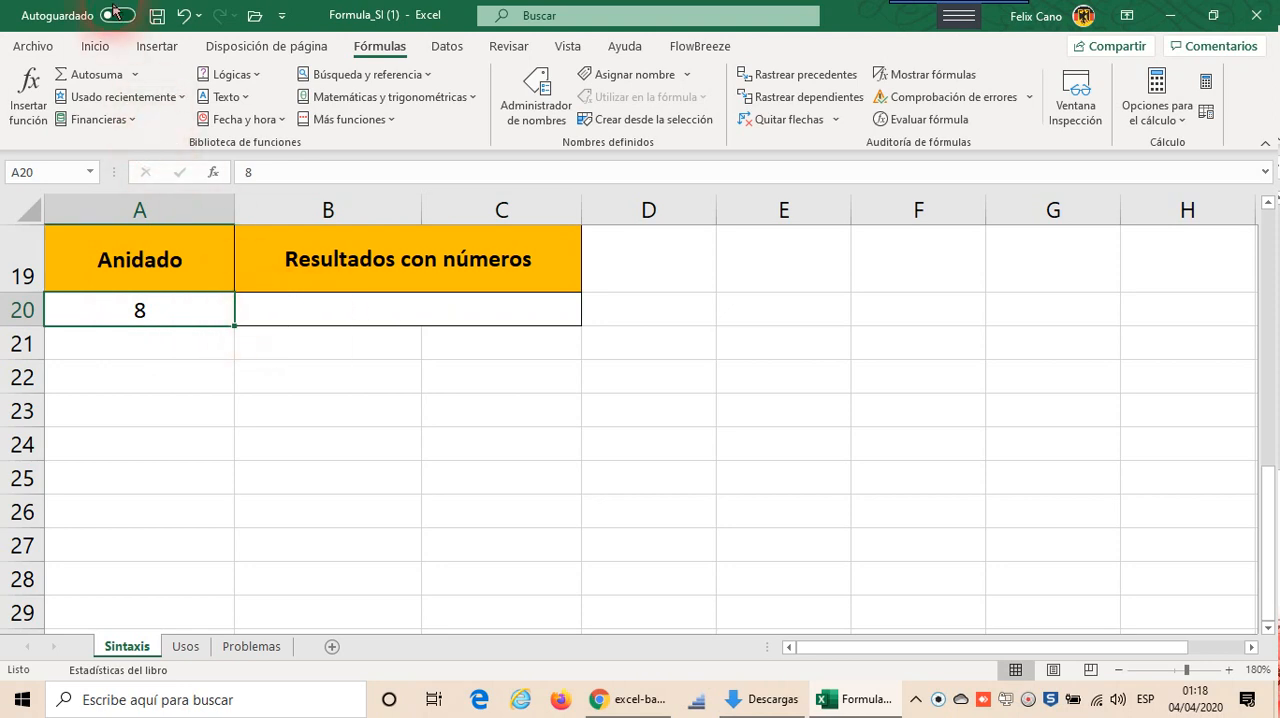
{"action": "left_click", "coordinate": [95, 47]}
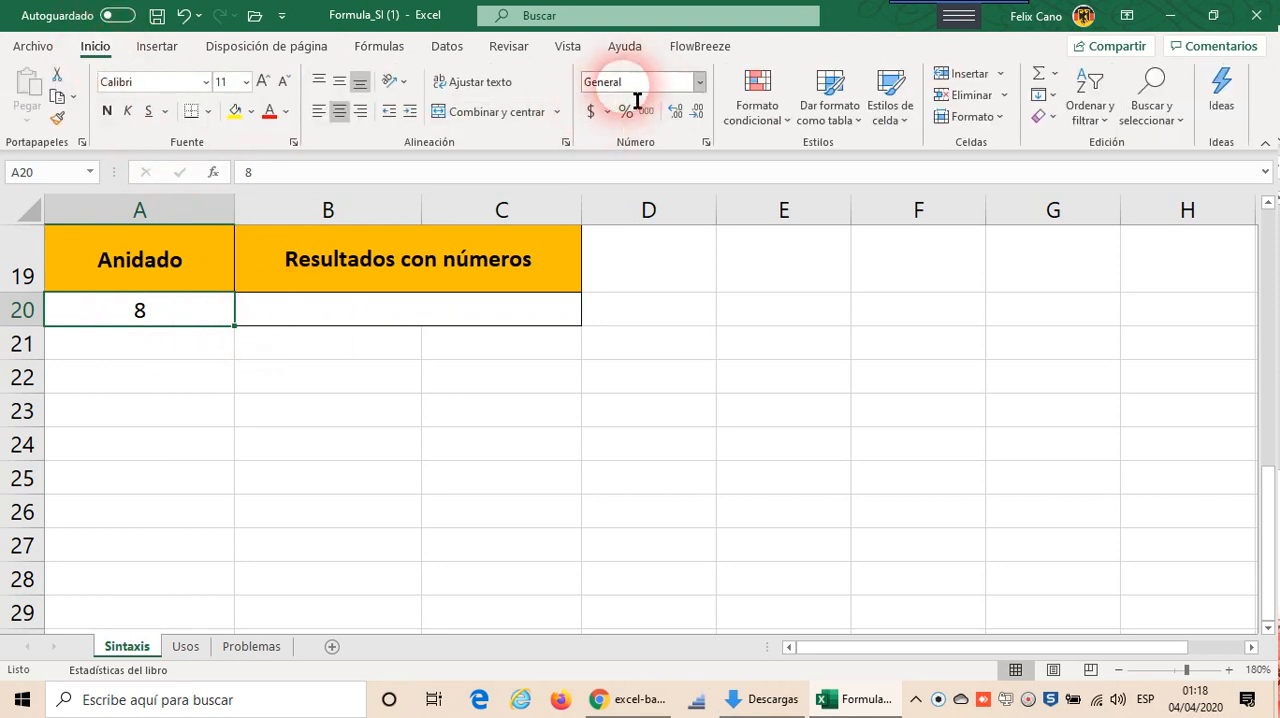
Step: Begin an SI formula in B20 with the logical test A20=8
{"action": "left_click", "coordinate": [358, 326]}
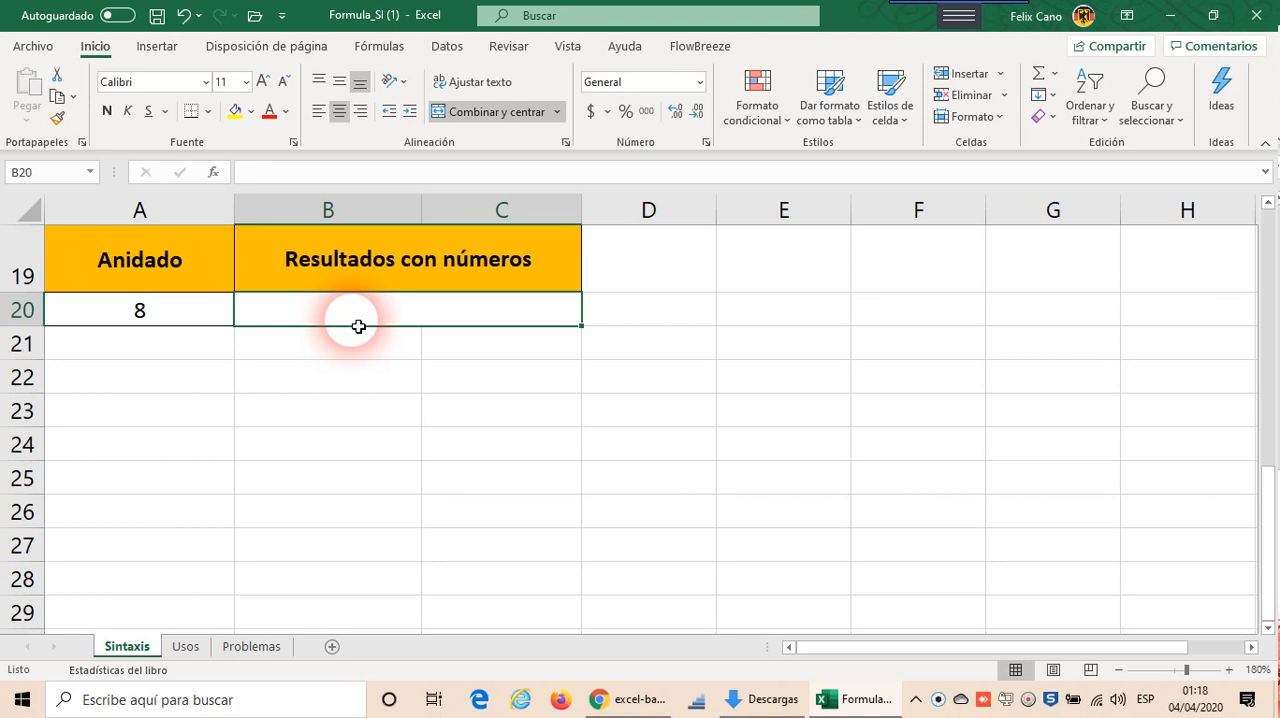
{"action": "type", "text": "="}
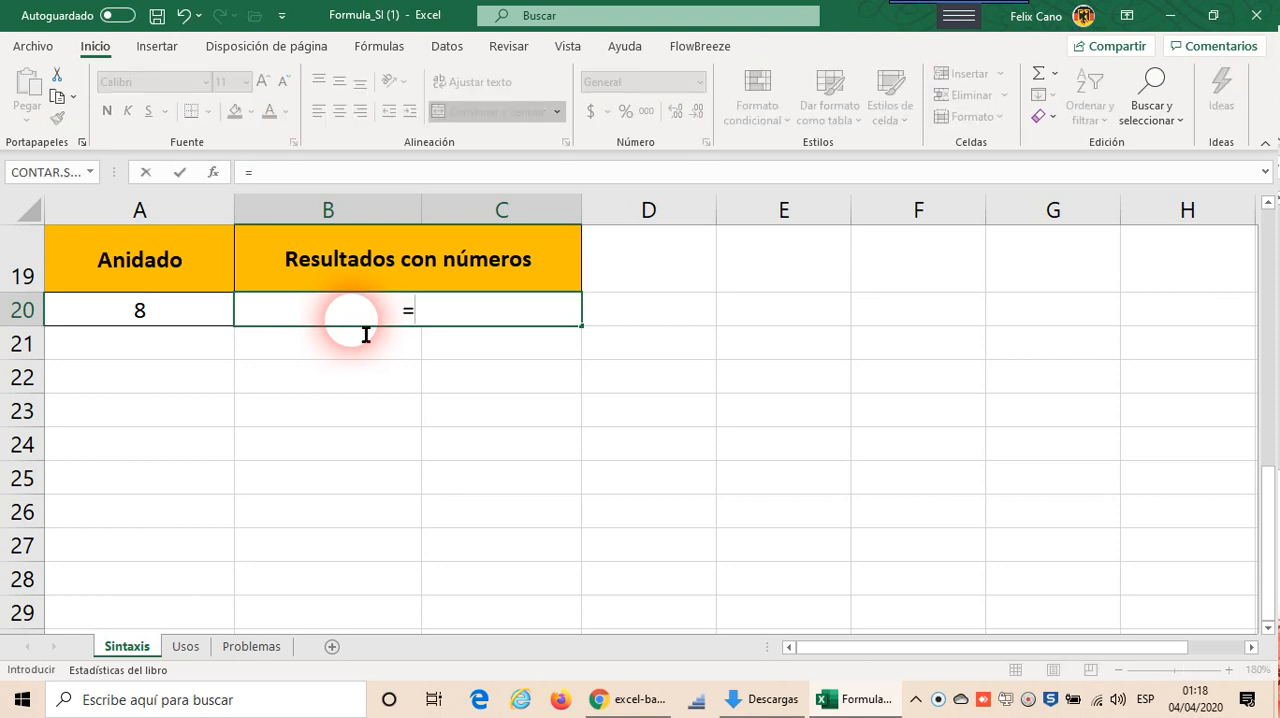
{"action": "type", "text": "si"}
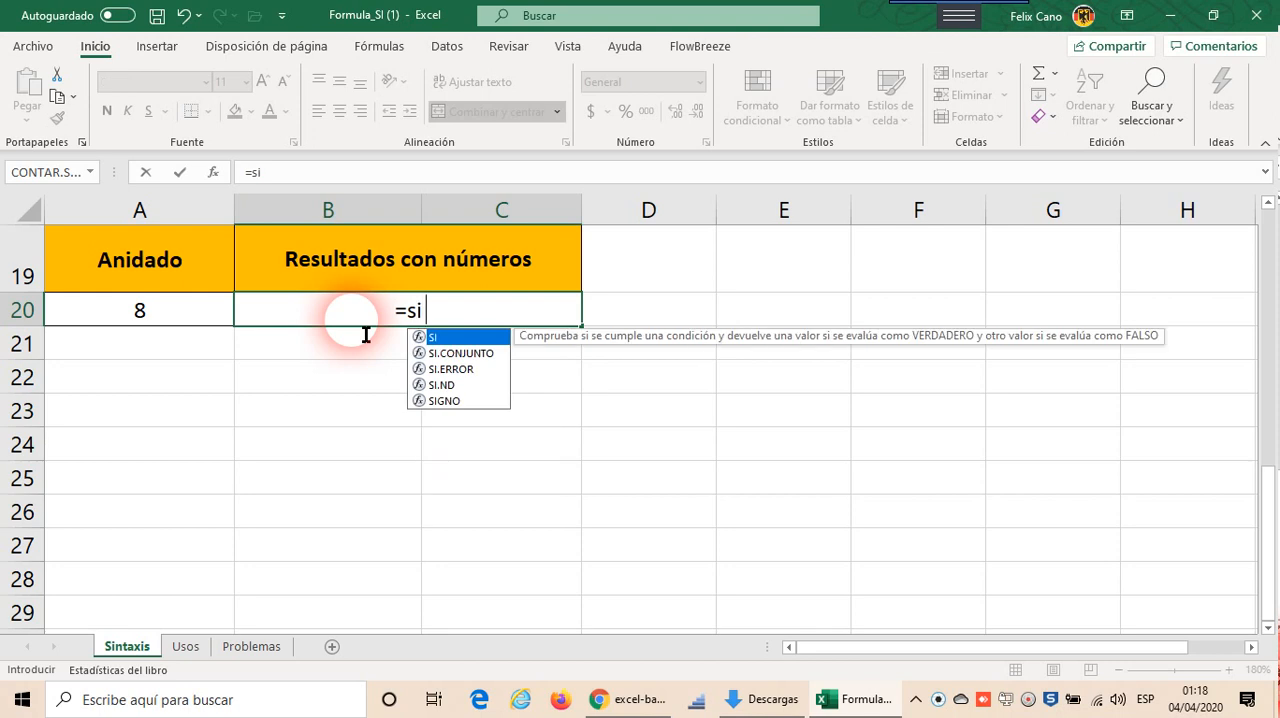
{"action": "type", "text": "("}
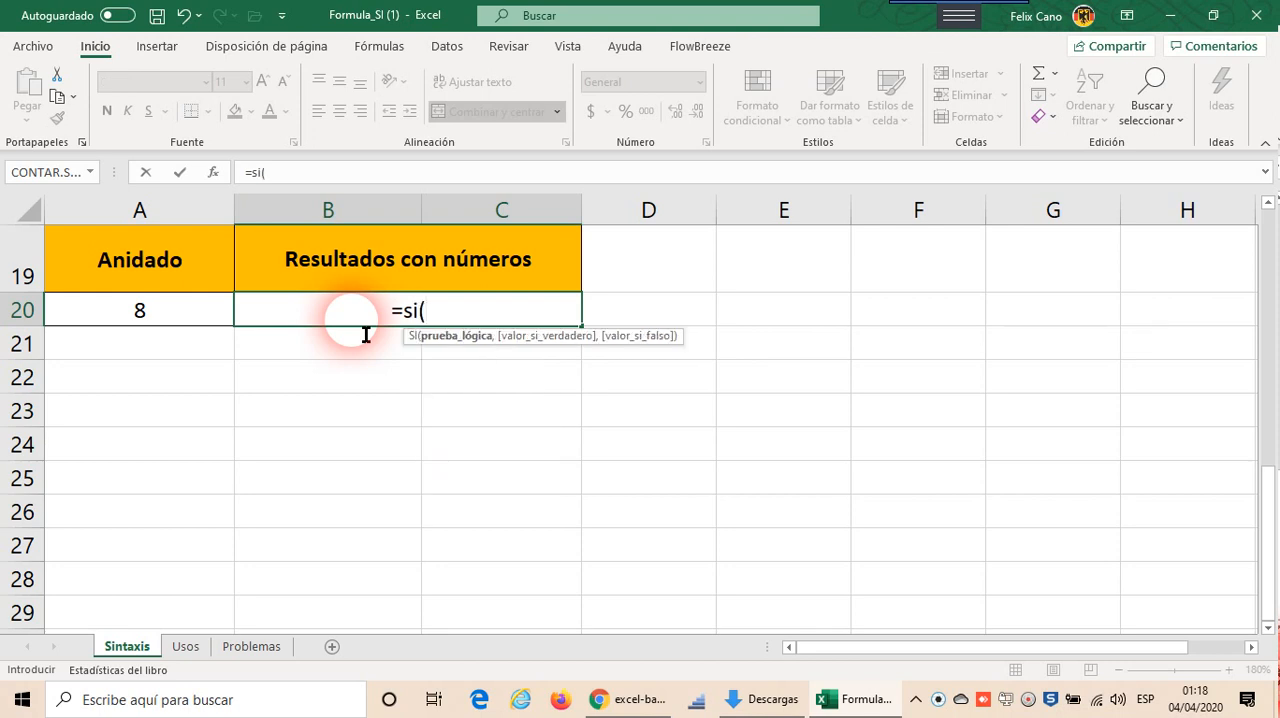
{"action": "left_click", "coordinate": [180, 318]}
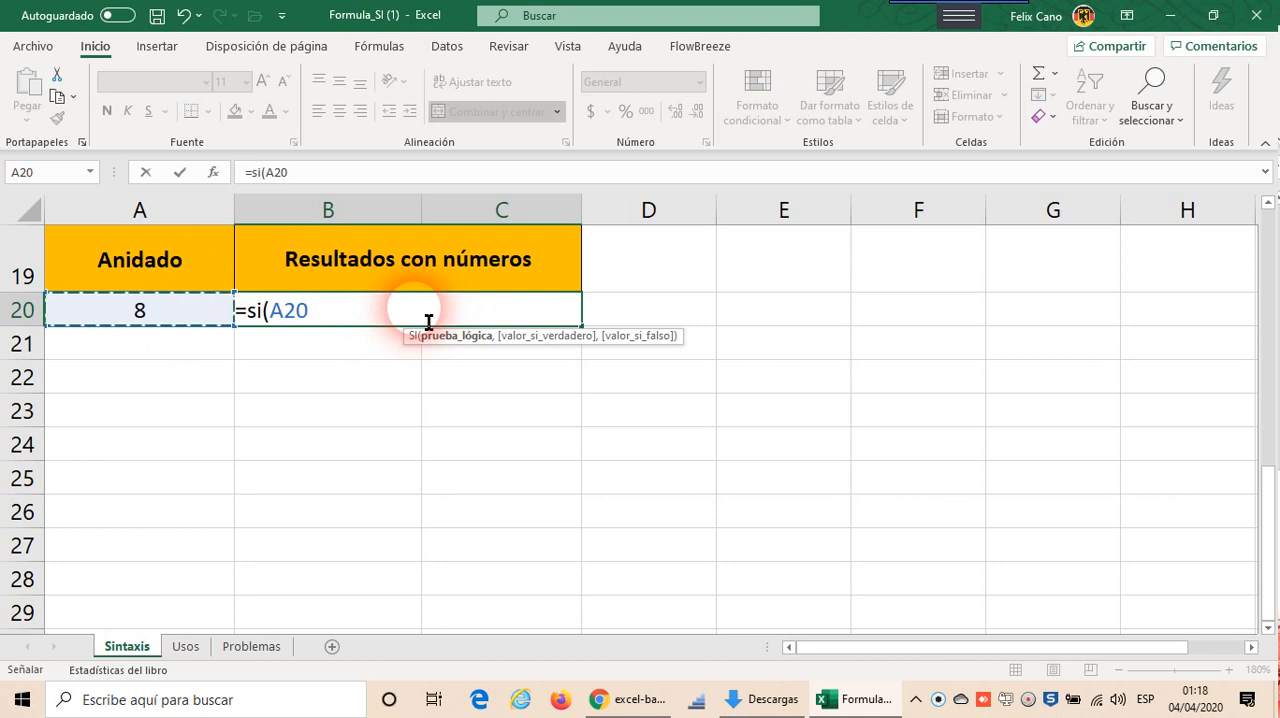
{"action": "type", "text": "= 8"}
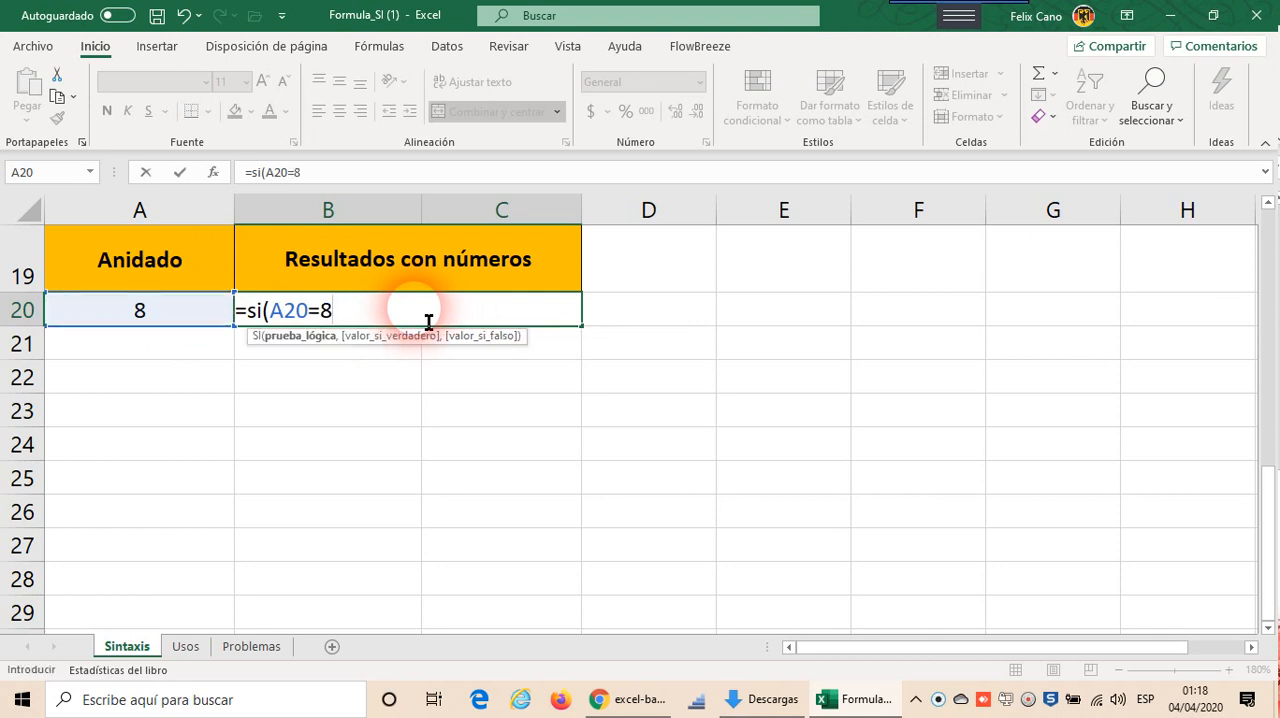
{"action": "type", "text": ","}
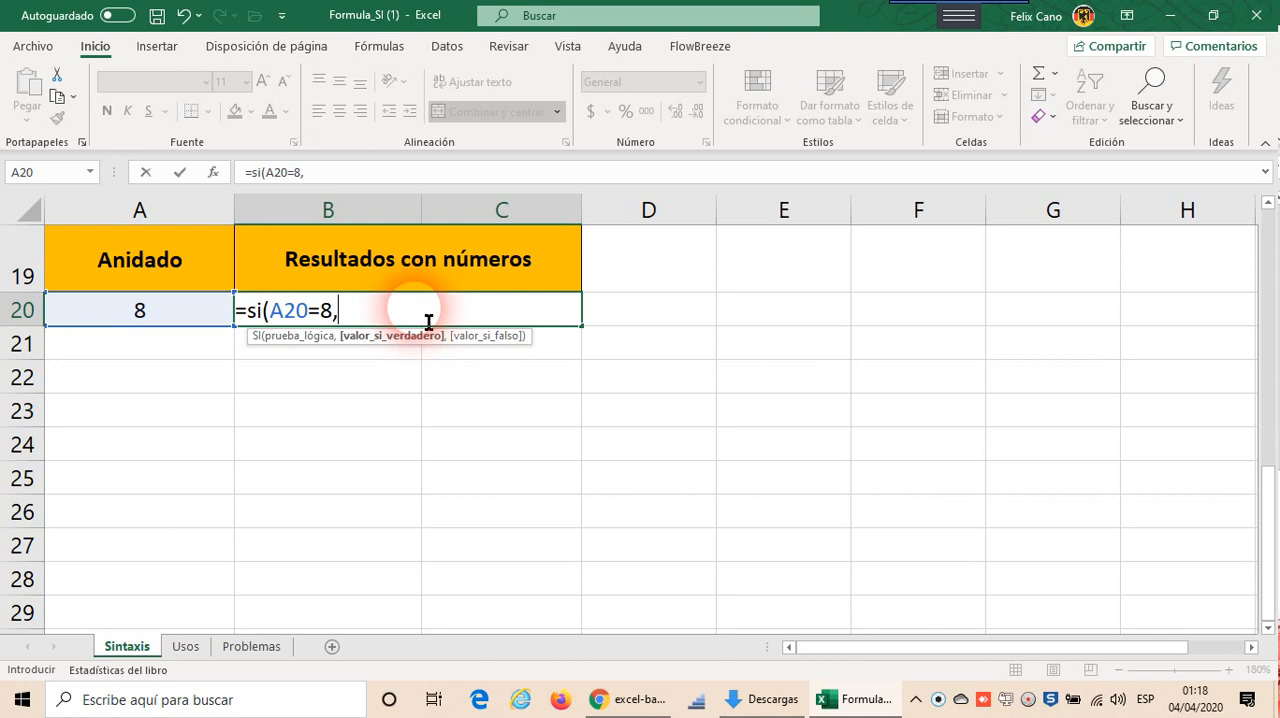
Step: Give the B20 formula the true value A20+2 and enter it without a false value
{"action": "type", "text": "a20"}
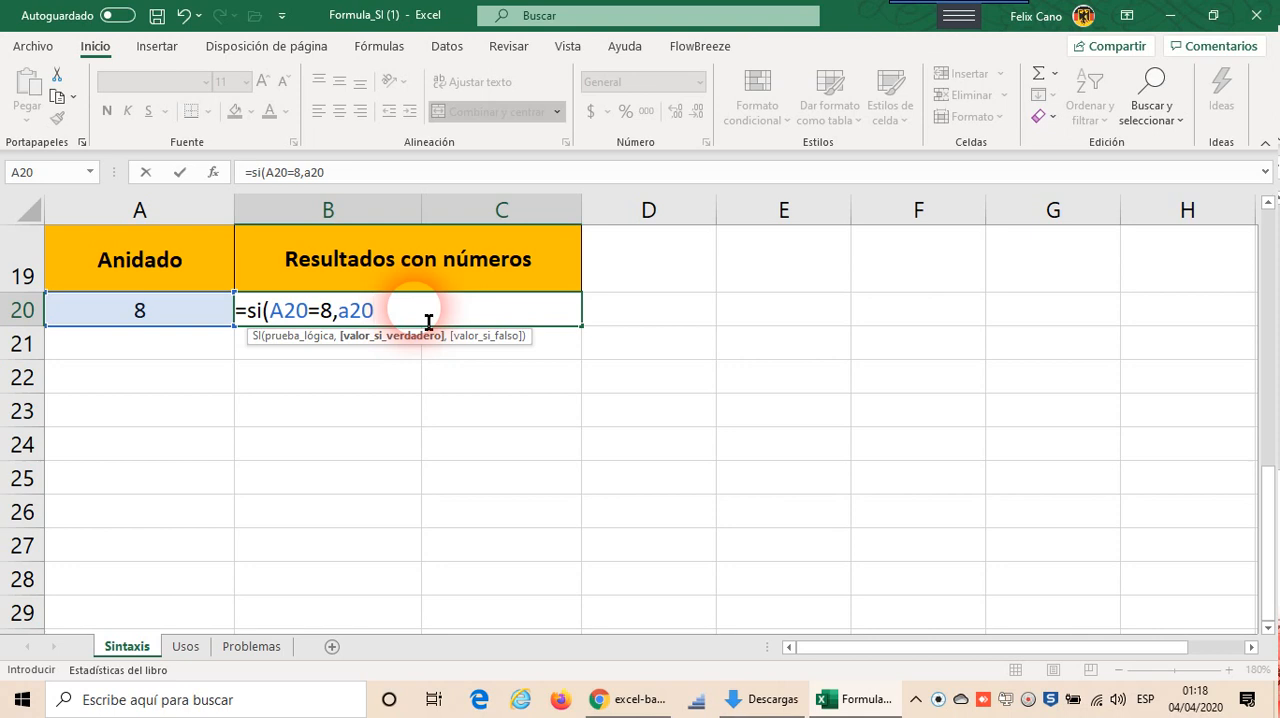
{"action": "type", "text": "+2)"}
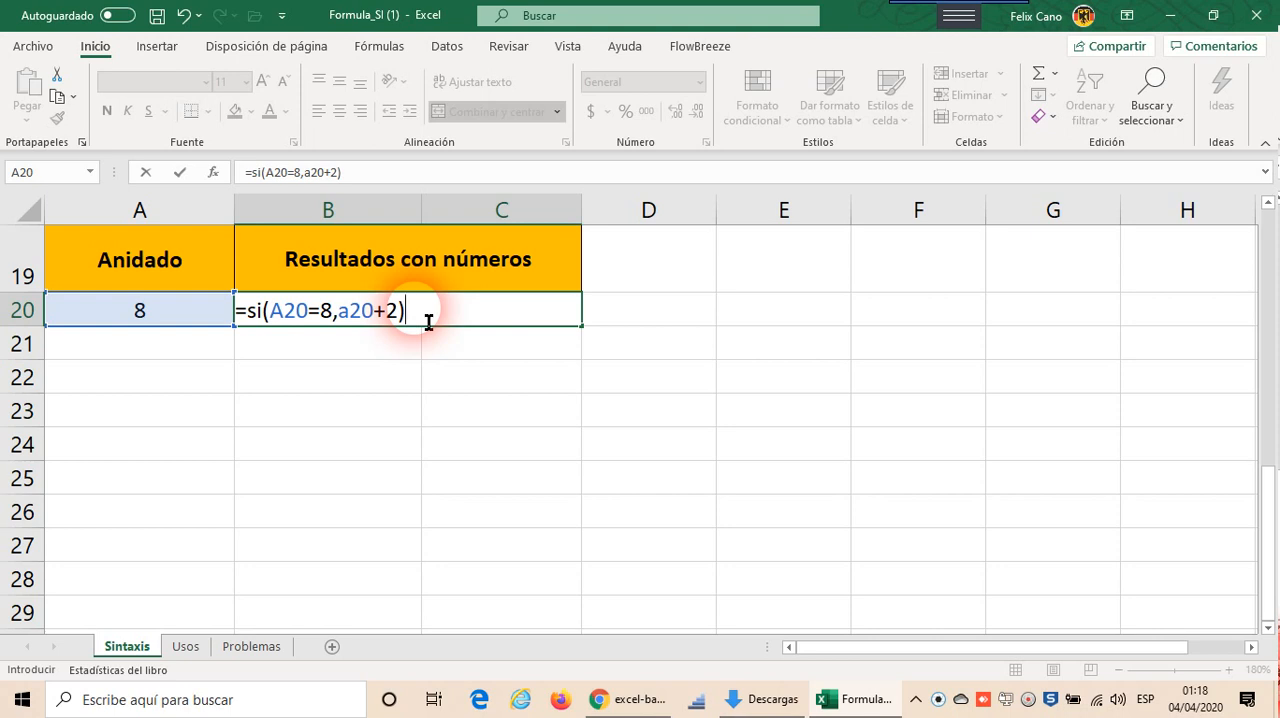
{"action": "key", "text": "Return"}
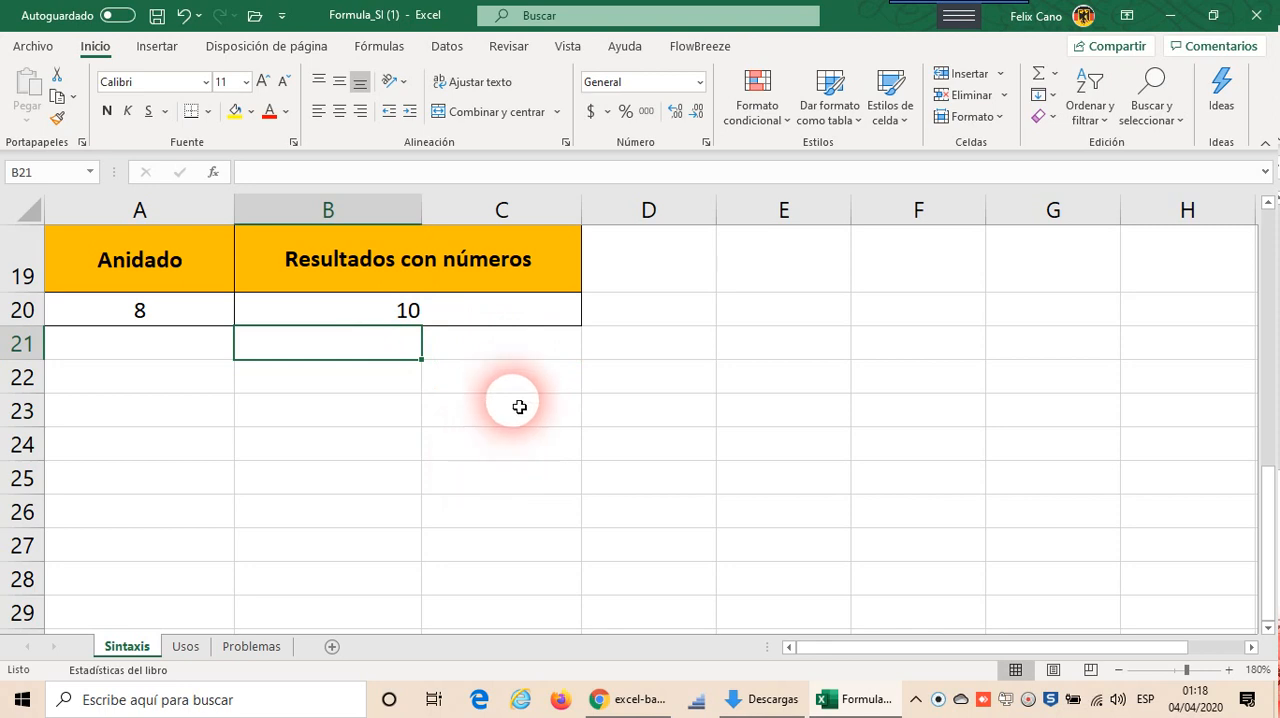
Step: Test the B20 formula with a non-matching number by setting A20 to 5
{"action": "left_click", "coordinate": [476, 312]}
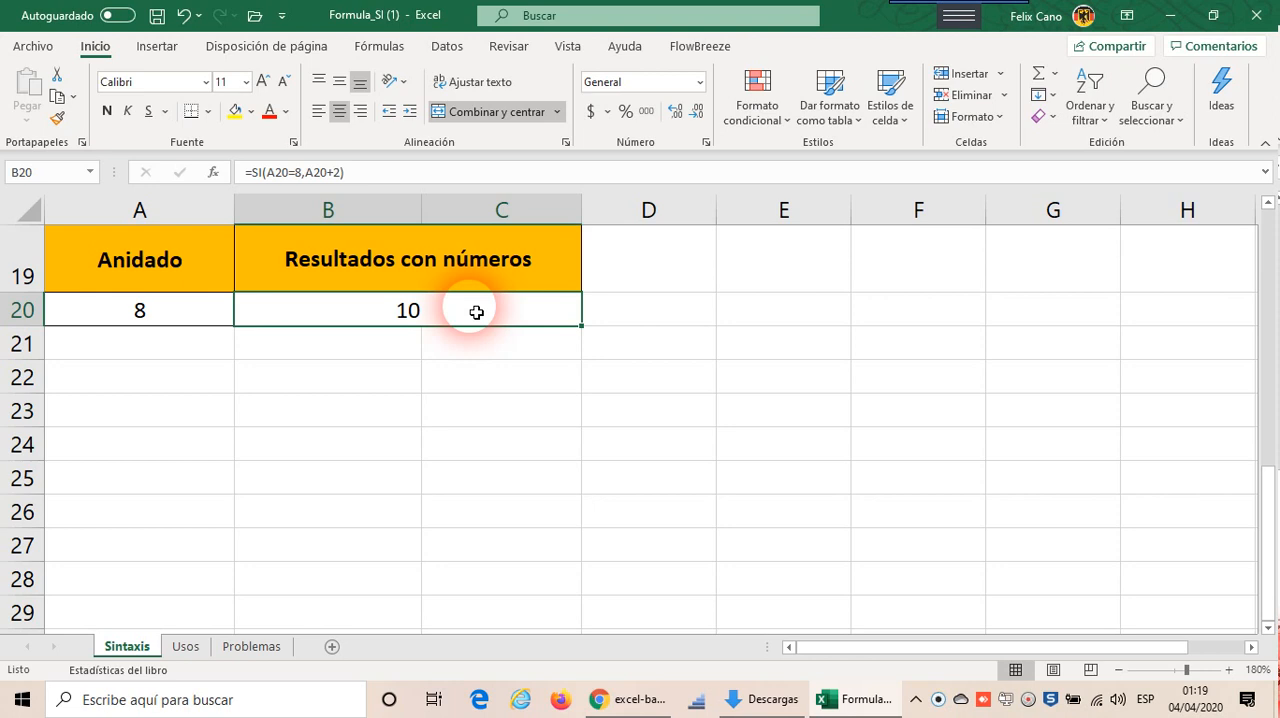
{"action": "left_click", "coordinate": [184, 318]}
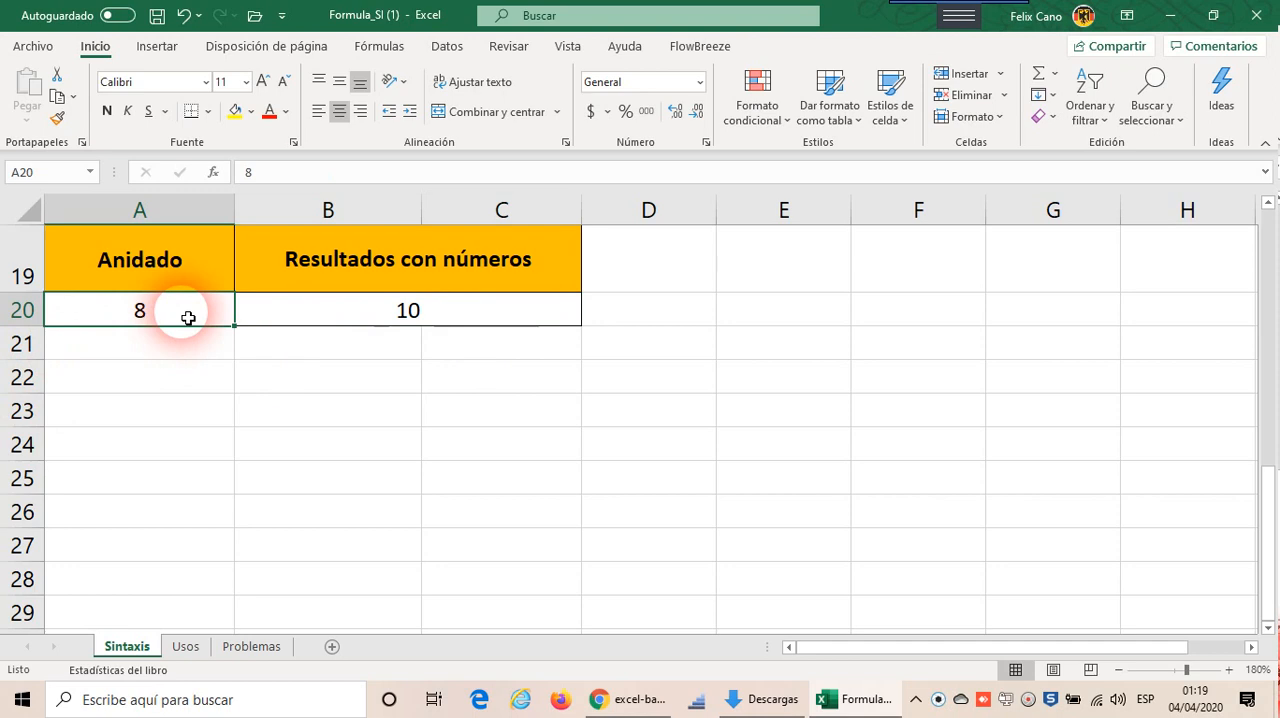
{"action": "type", "text": "5"}
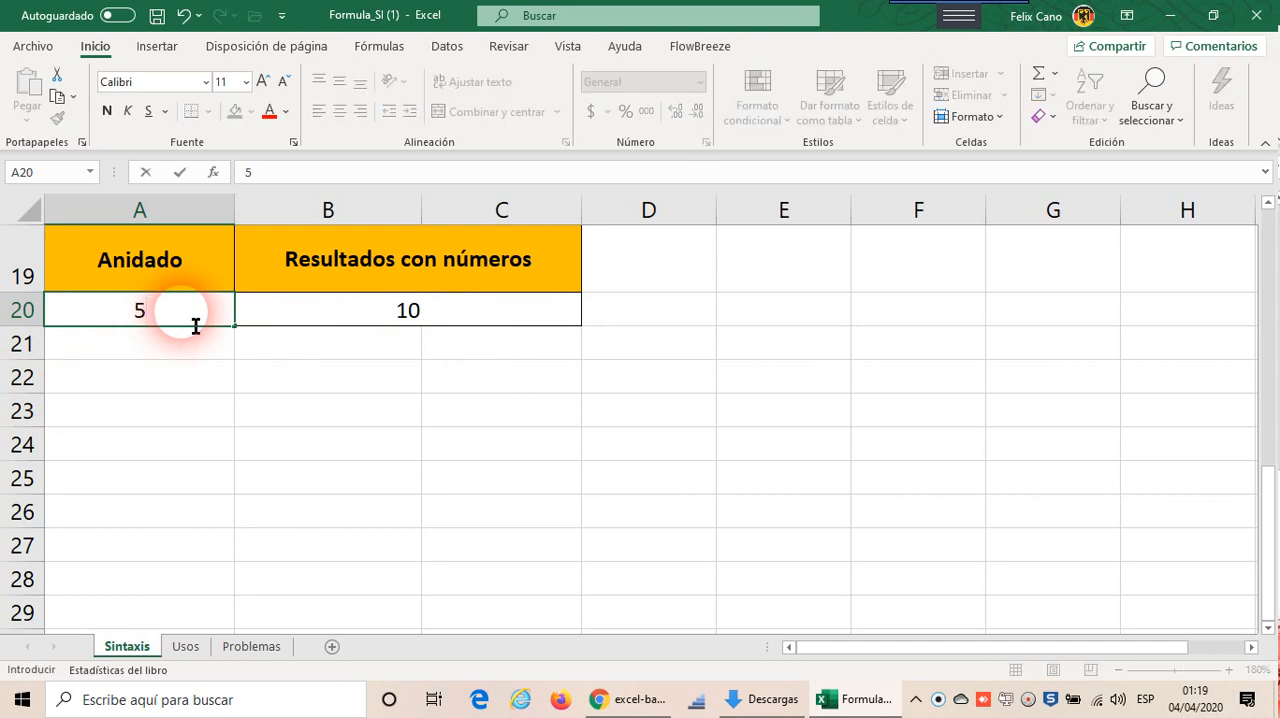
{"action": "key", "text": "Return"}
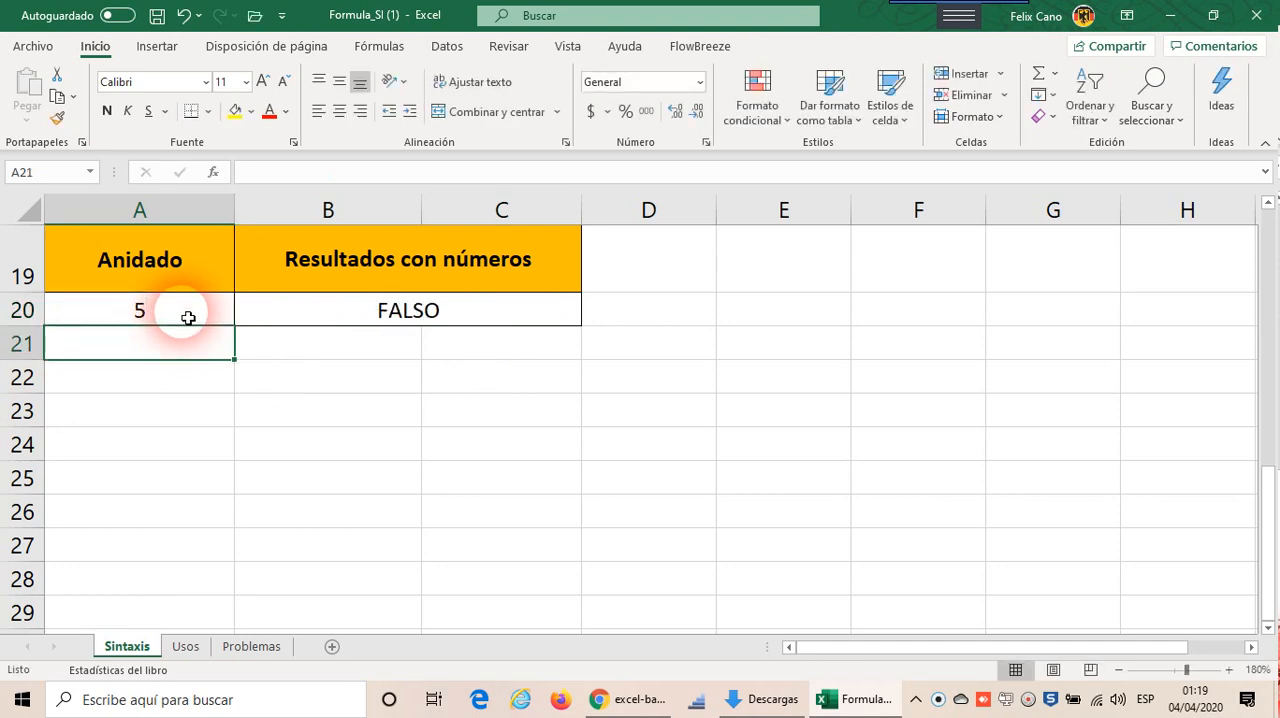
Step: Add a nested SI as the false value of the B20 formula, with the logical test A20<>8
{"action": "left_click", "coordinate": [478, 321]}
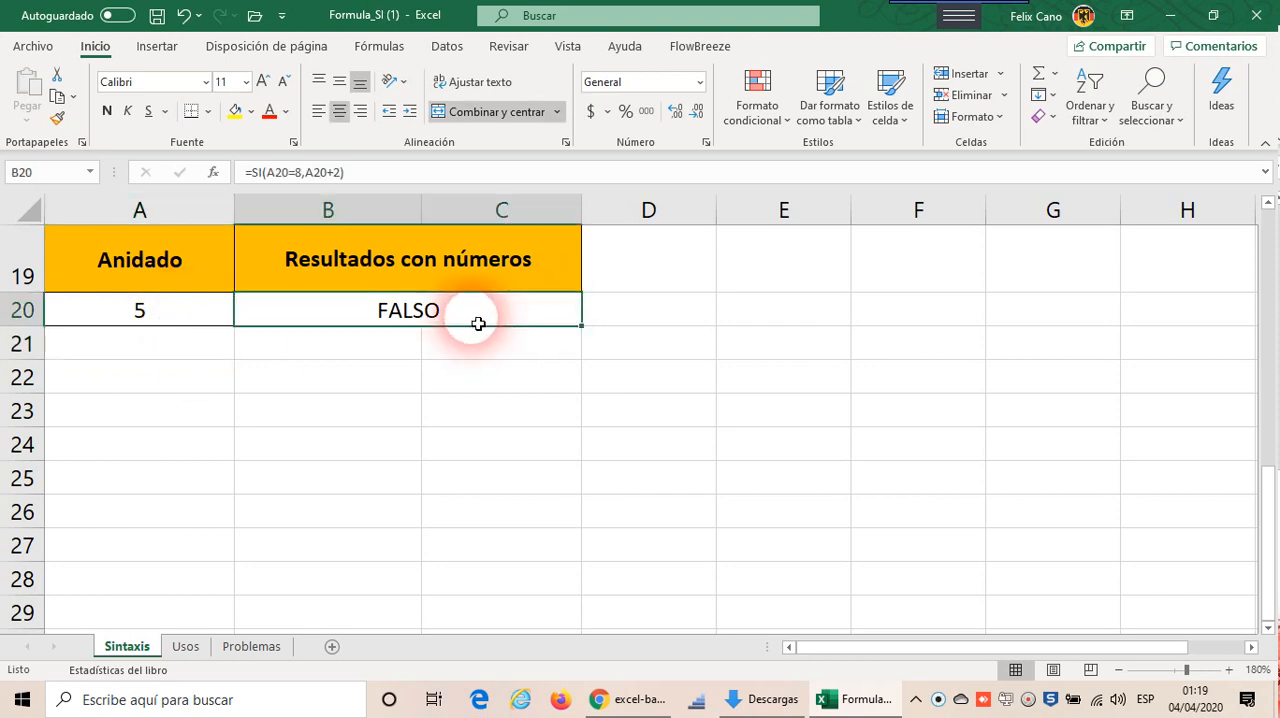
{"action": "double_click", "coordinate": [408, 318]}
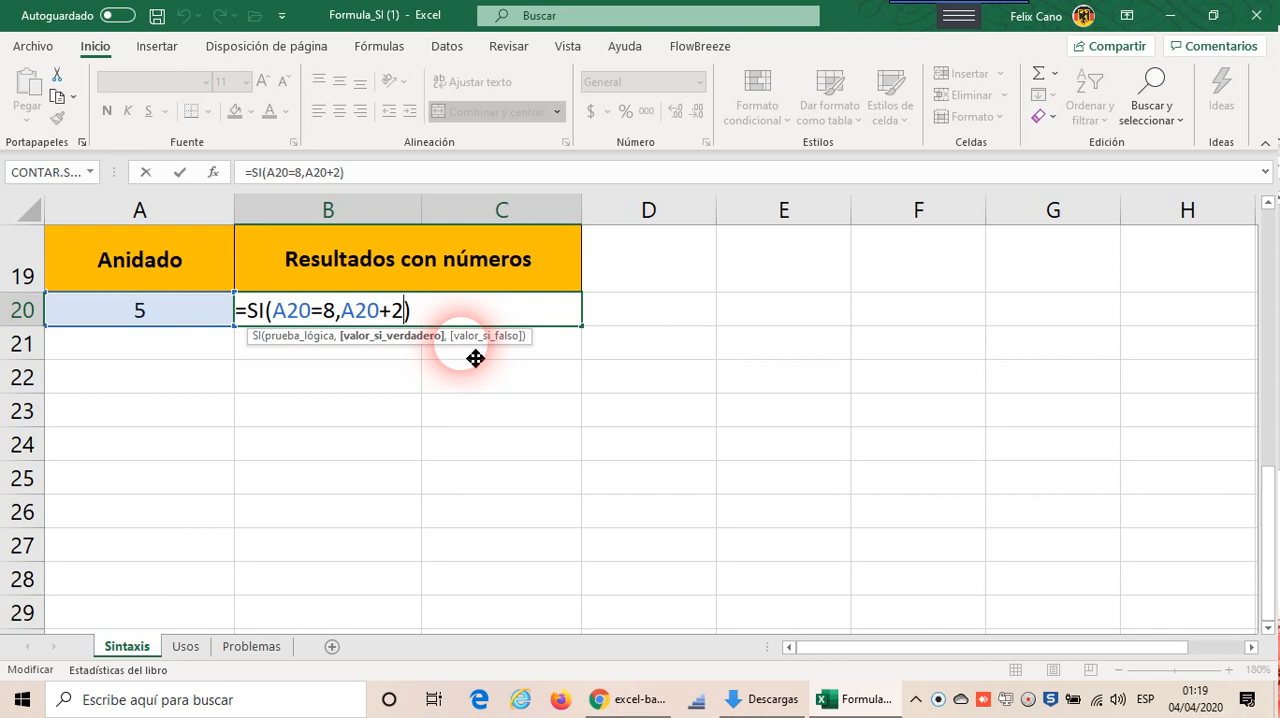
{"action": "type", "text": ","}
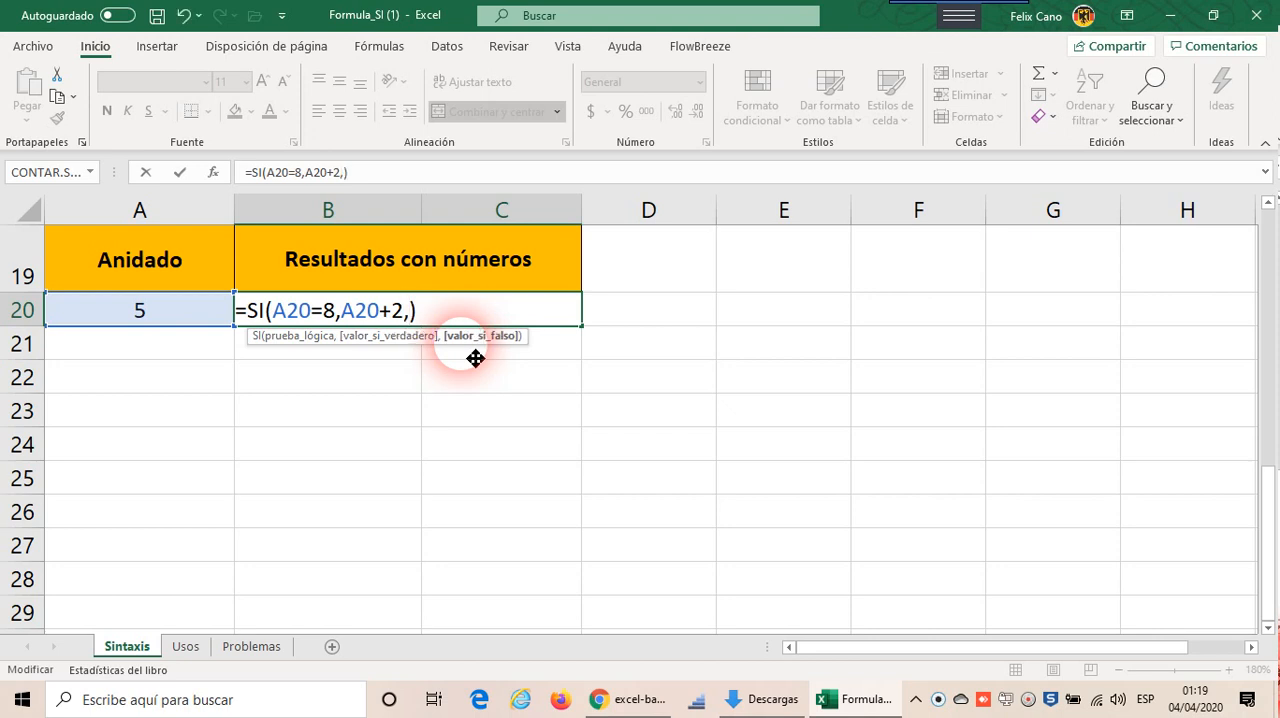
{"action": "key", "text": "Right"}
{"action": "type", "text": "si"}
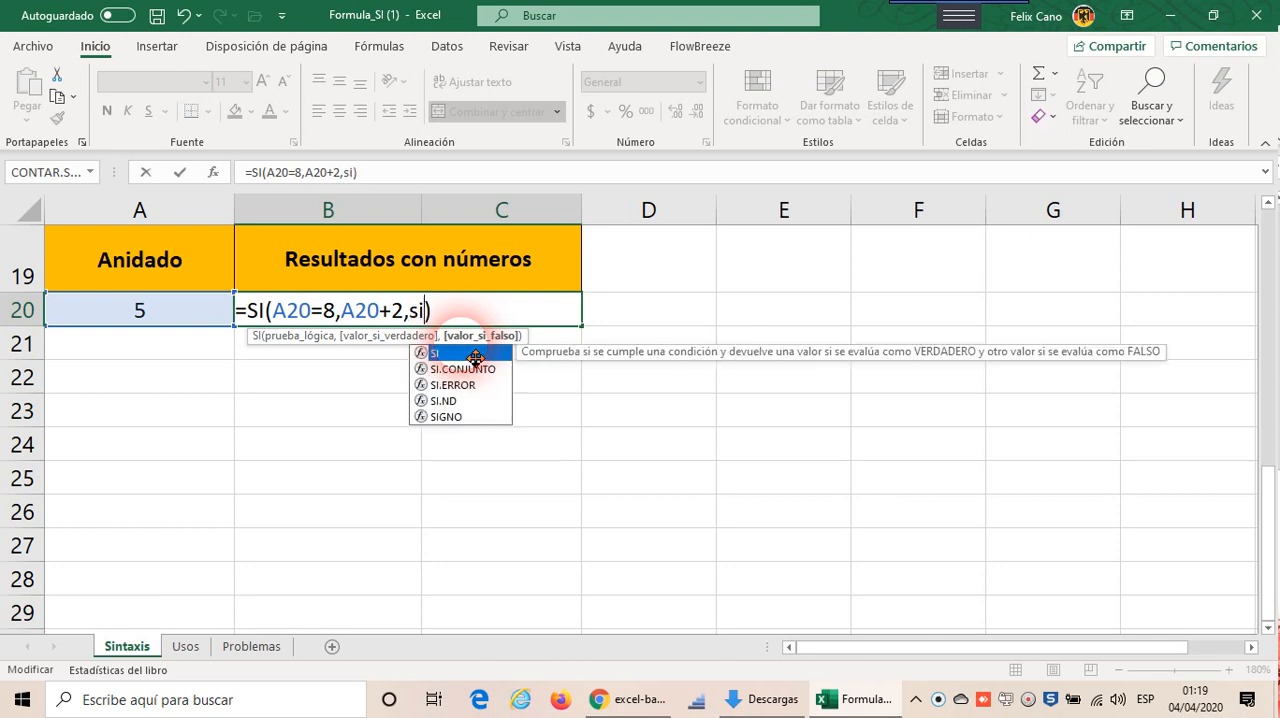
{"action": "type", "text": "("}
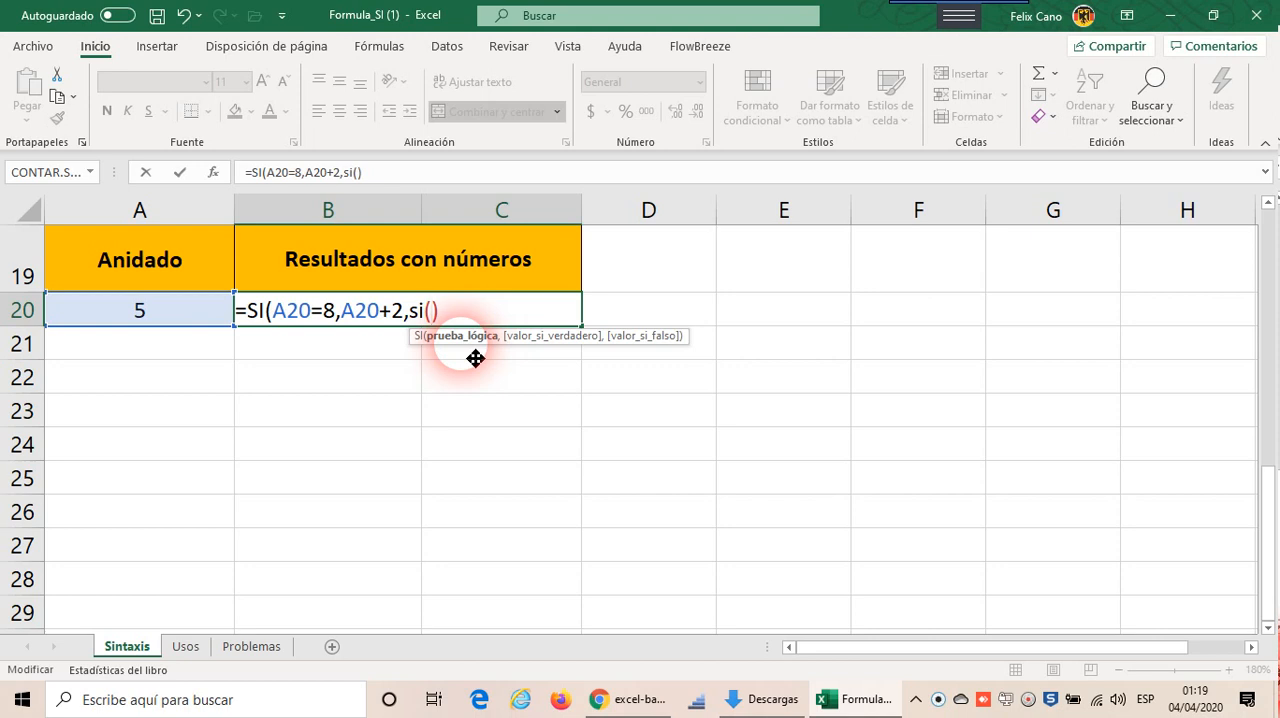
{"action": "type", "text": "a20"}
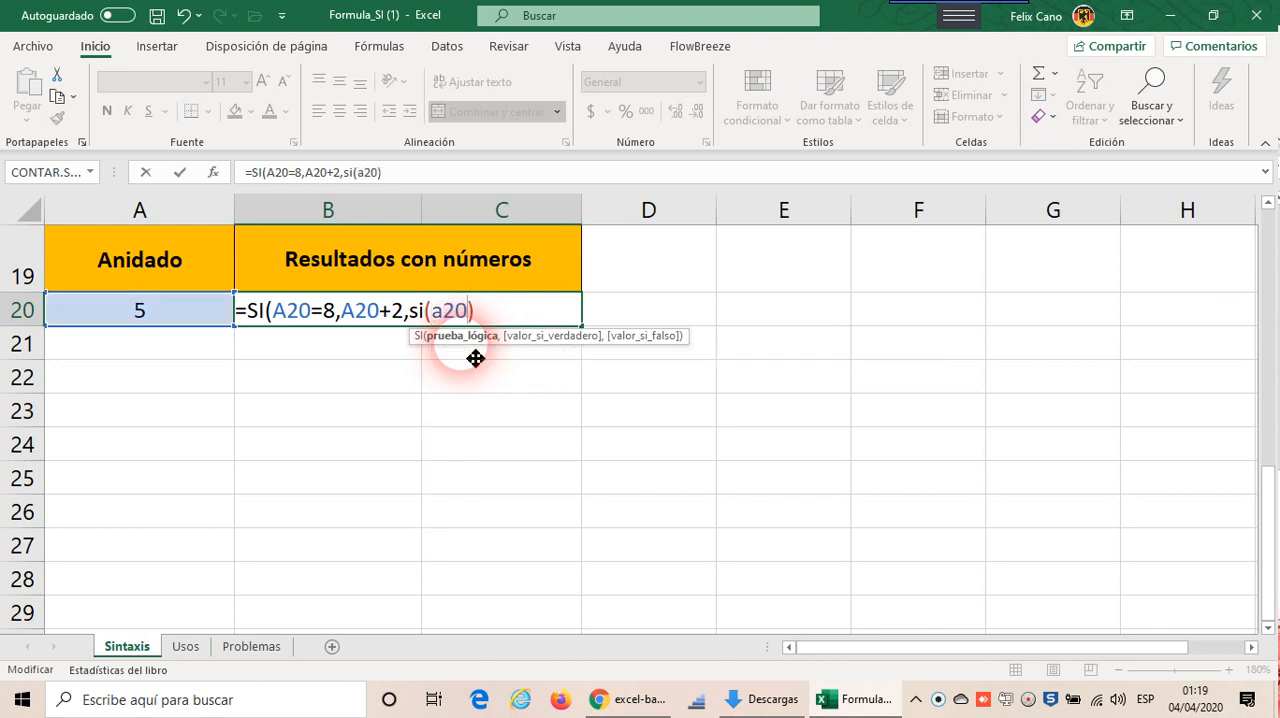
{"action": "type", "text": "<>8,"}
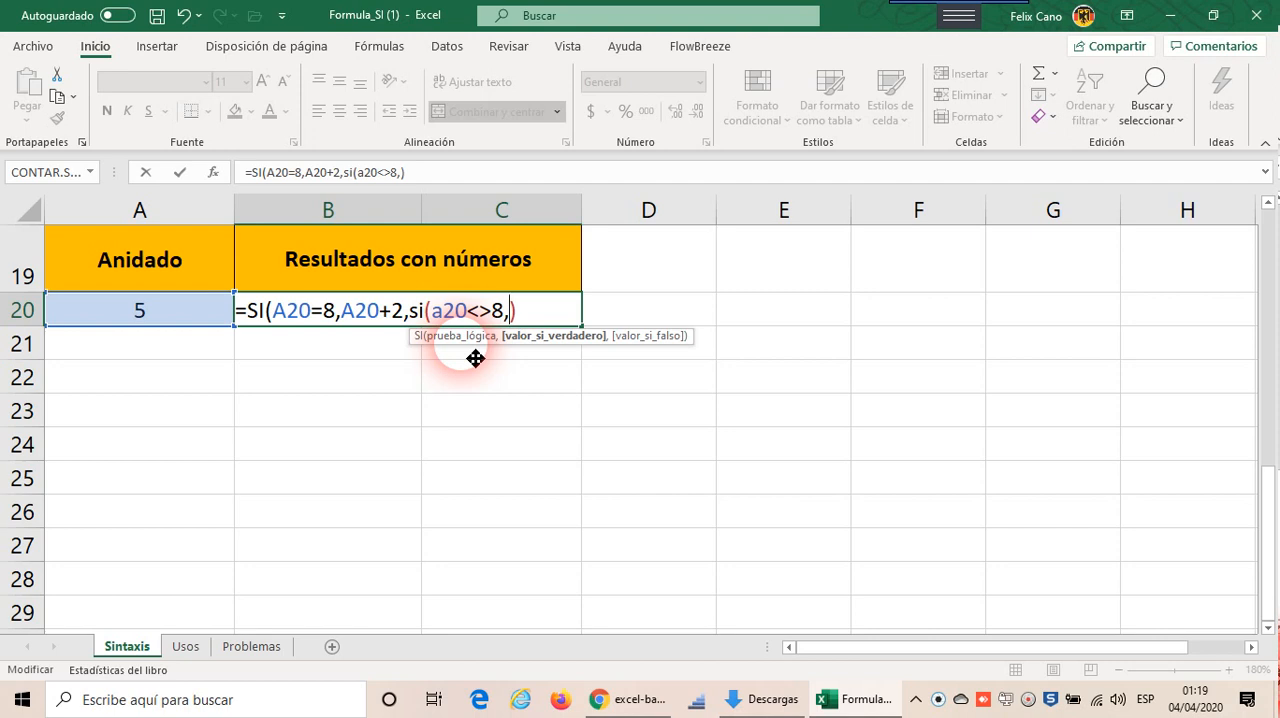
Step: Set the nested SI's true value to A20, close both functions and enter the formula in B20
{"action": "type", "text": "a20"}
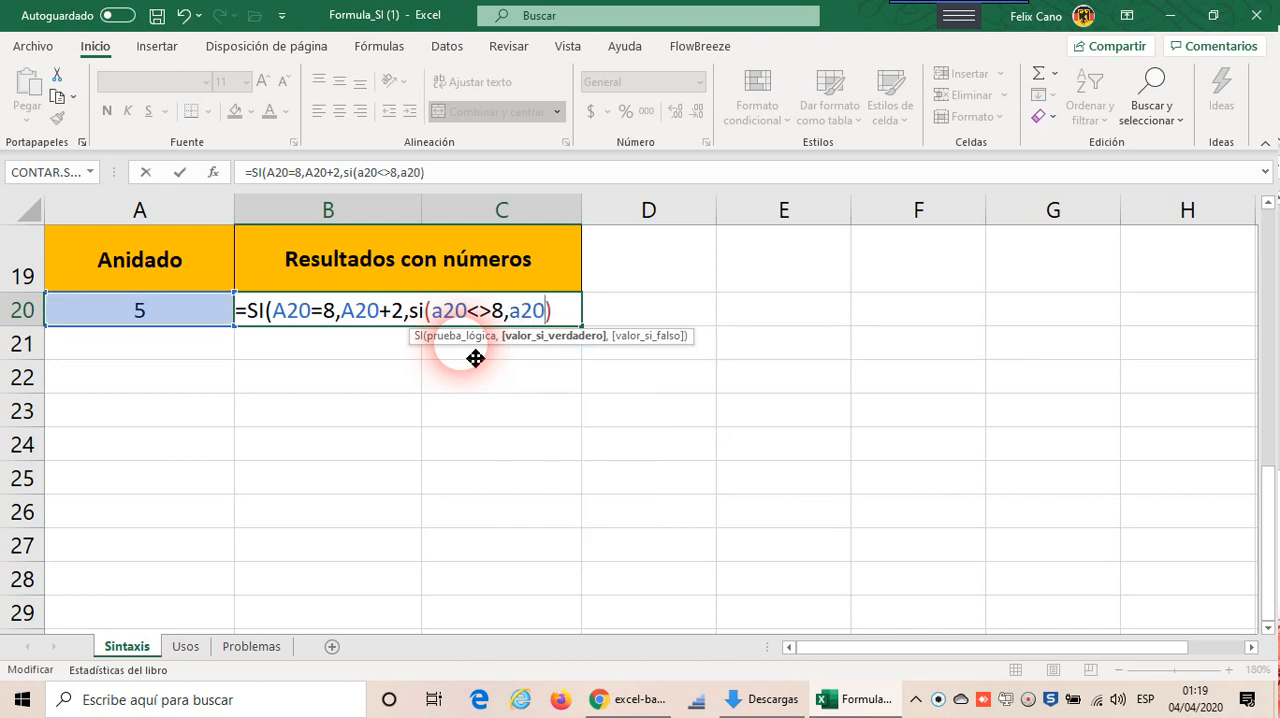
{"action": "key", "text": "Right"}
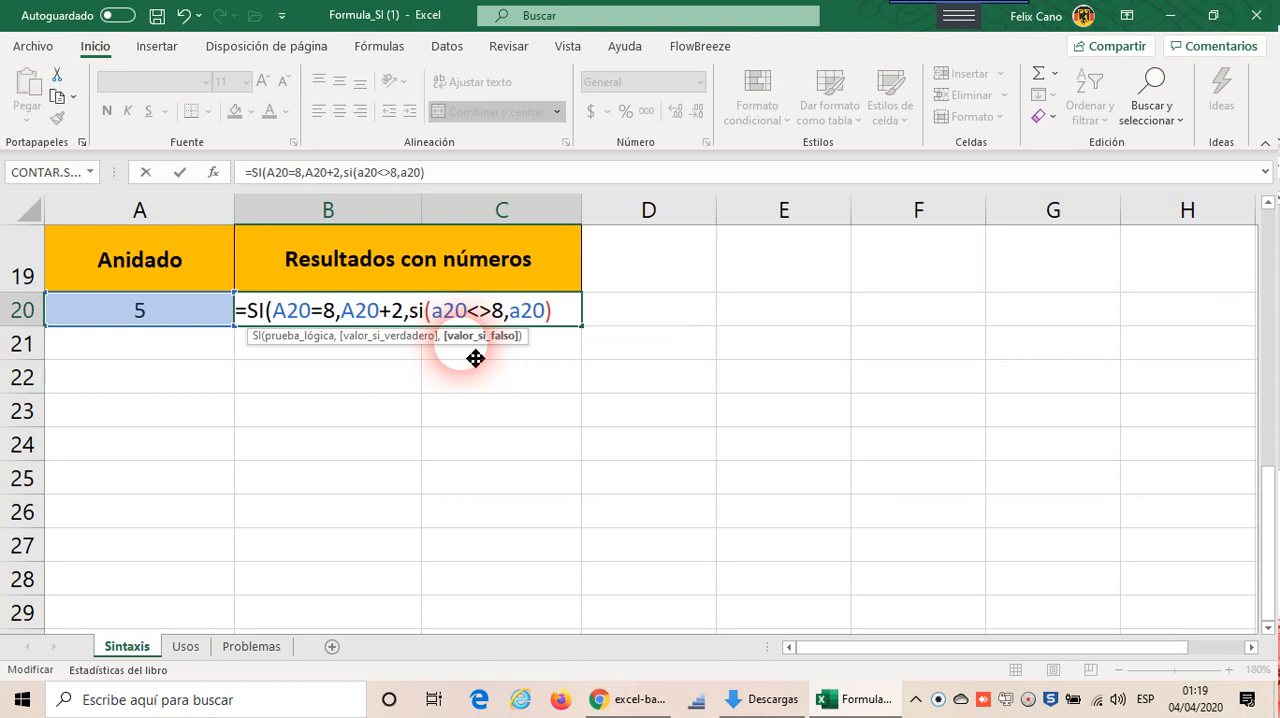
{"action": "type", "text": ")"}
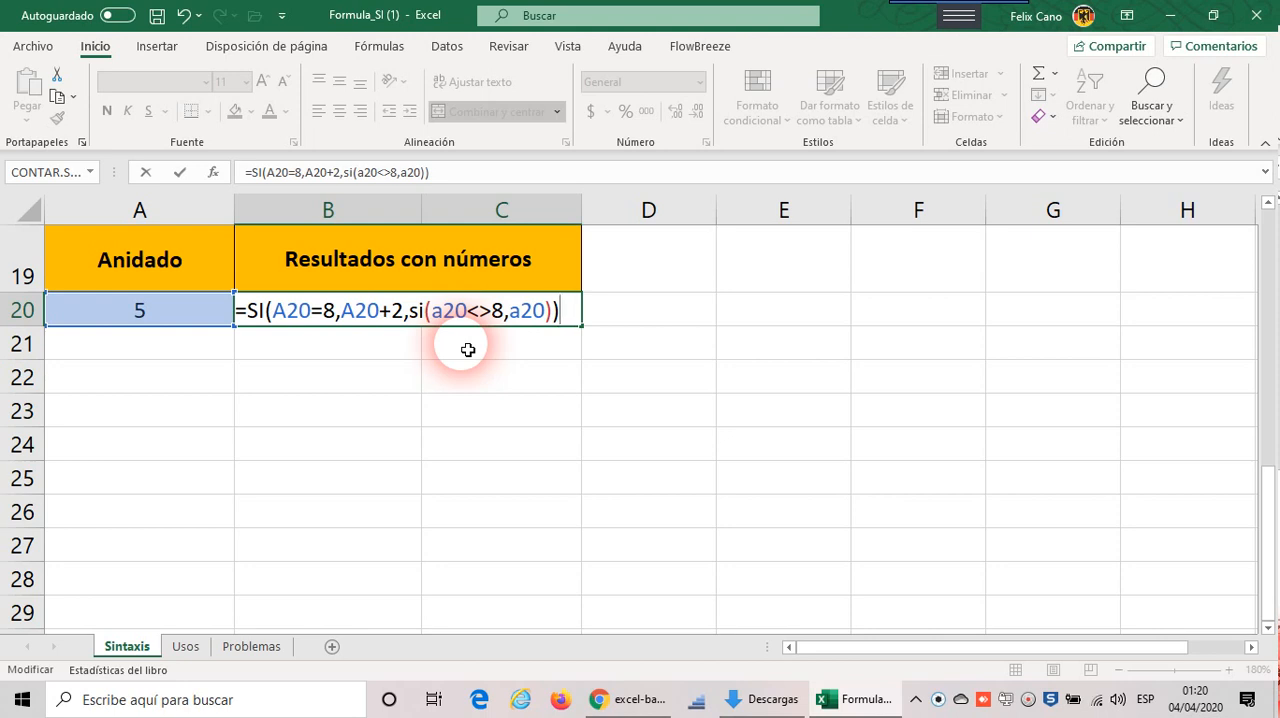
{"action": "key", "text": "Return"}
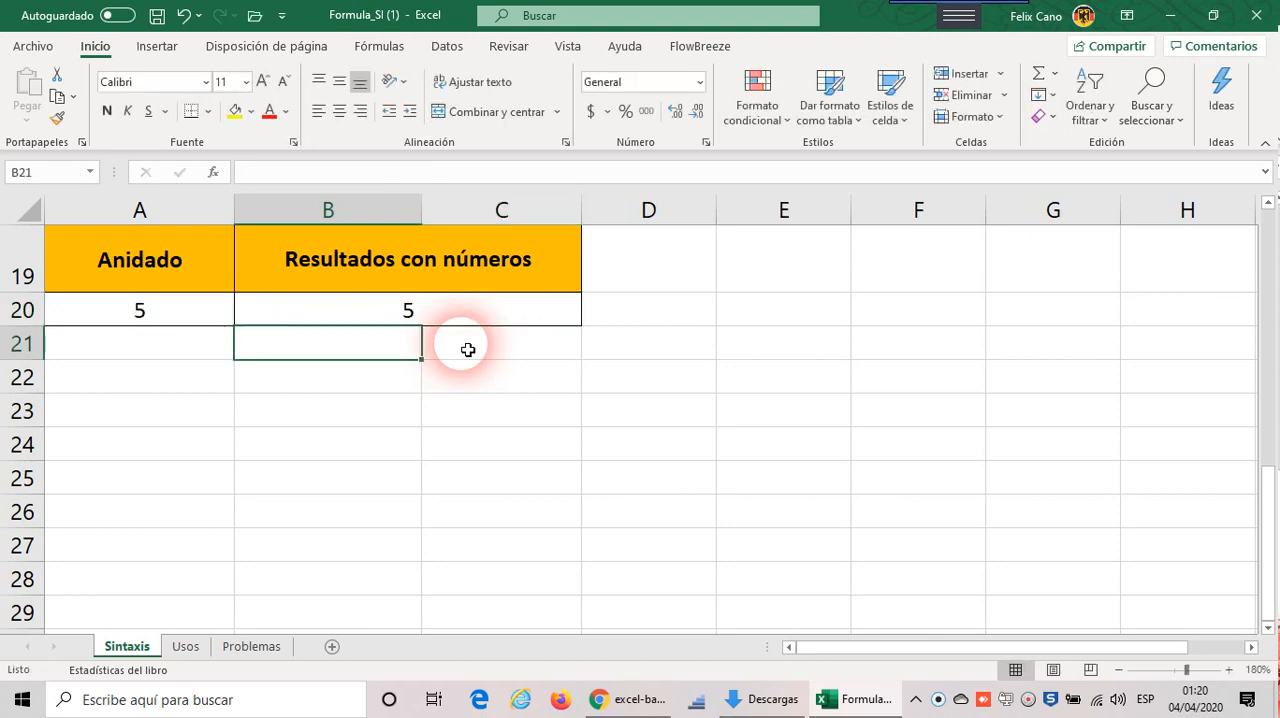
Step: Test the nested SI formula in B20 by setting A20 to 10, 8 and 5 in turn
{"action": "left_click", "coordinate": [199, 318]}
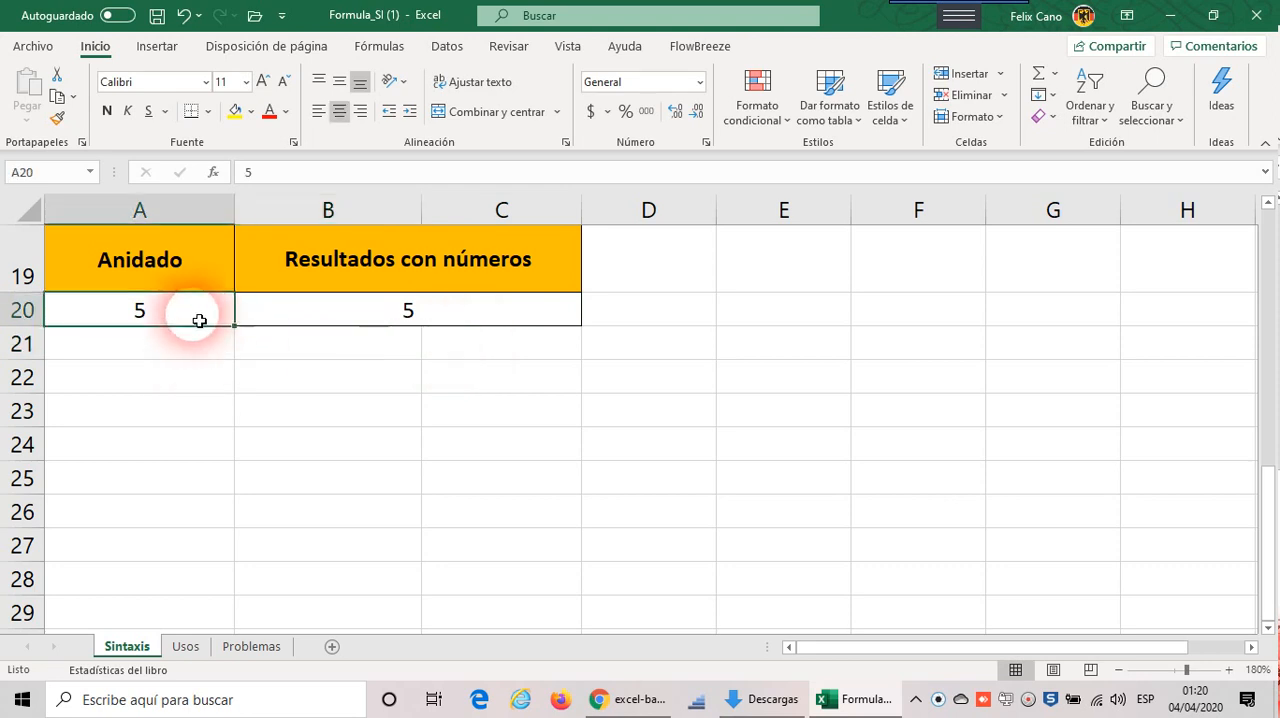
{"action": "type", "text": "10"}
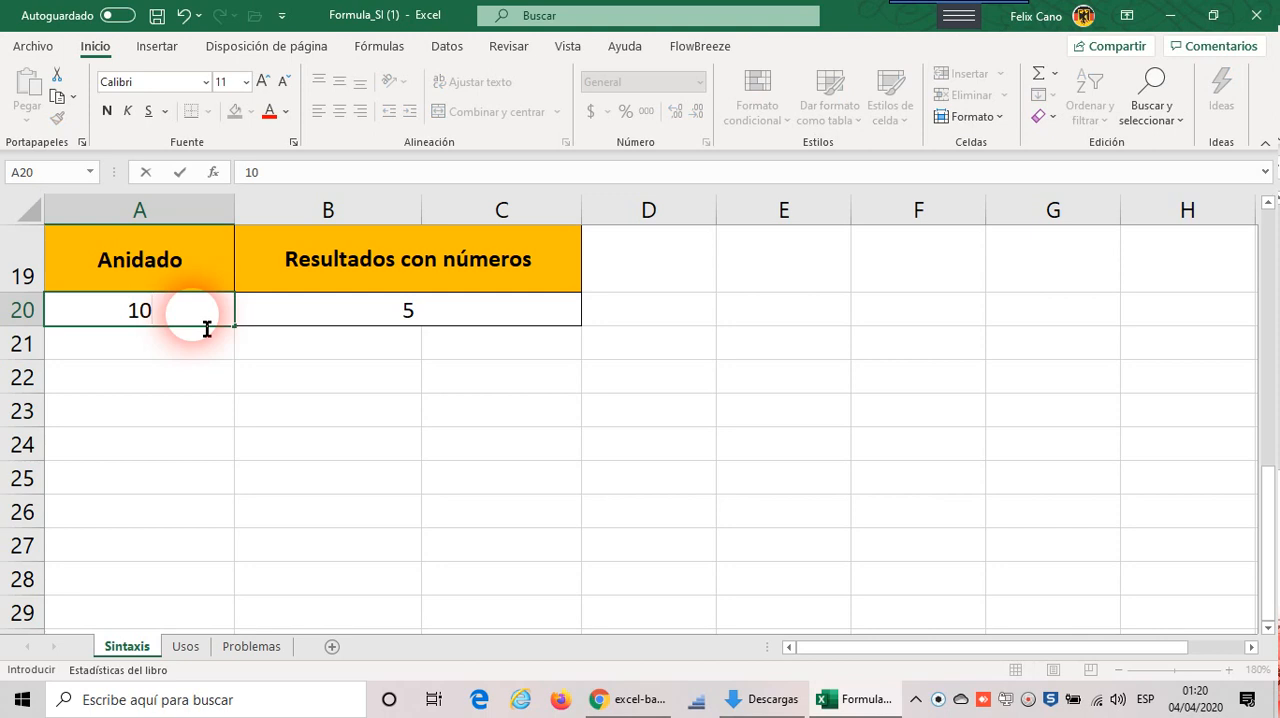
{"action": "key", "text": "Return"}
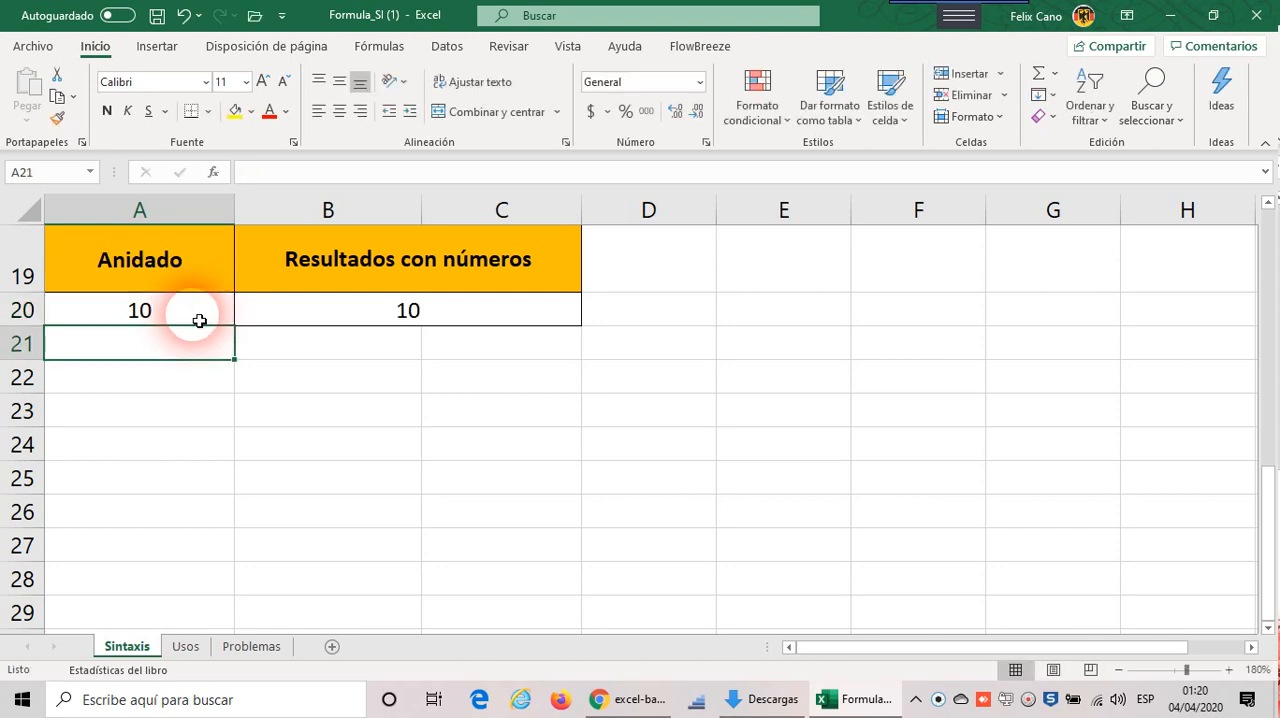
{"action": "left_click", "coordinate": [199, 320]}
{"action": "type", "text": "8"}
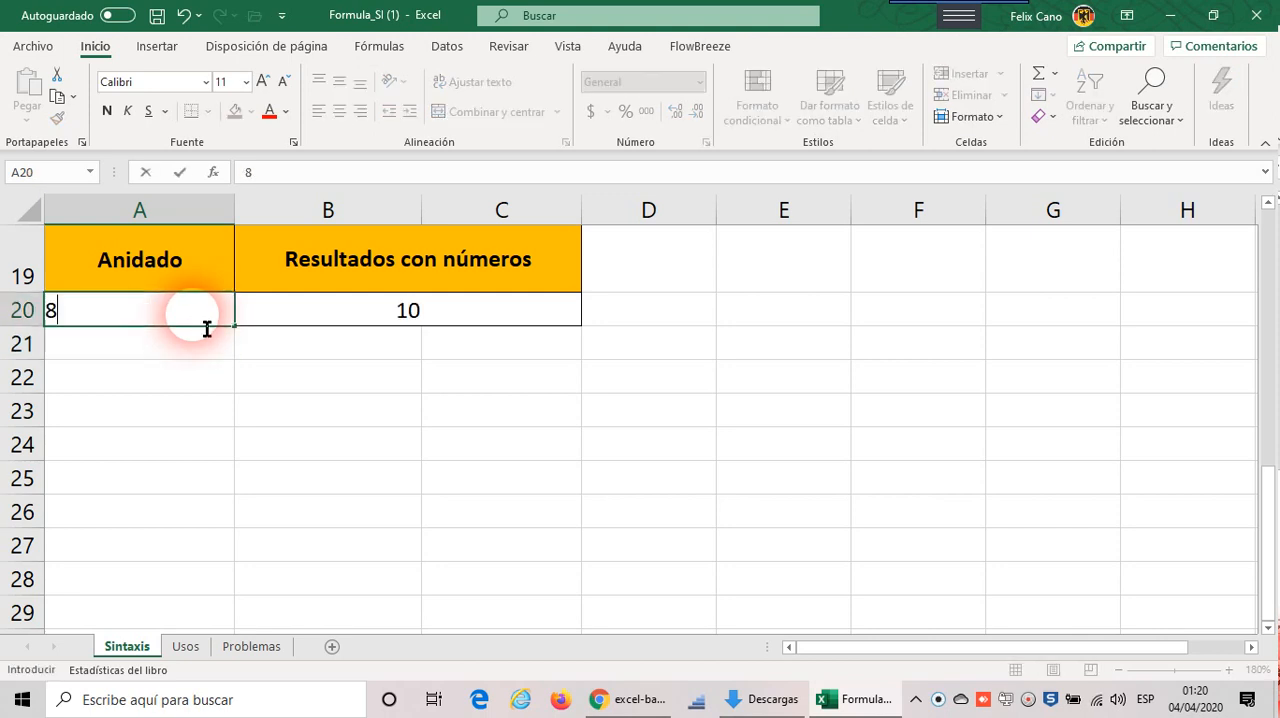
{"action": "key", "text": "Return"}
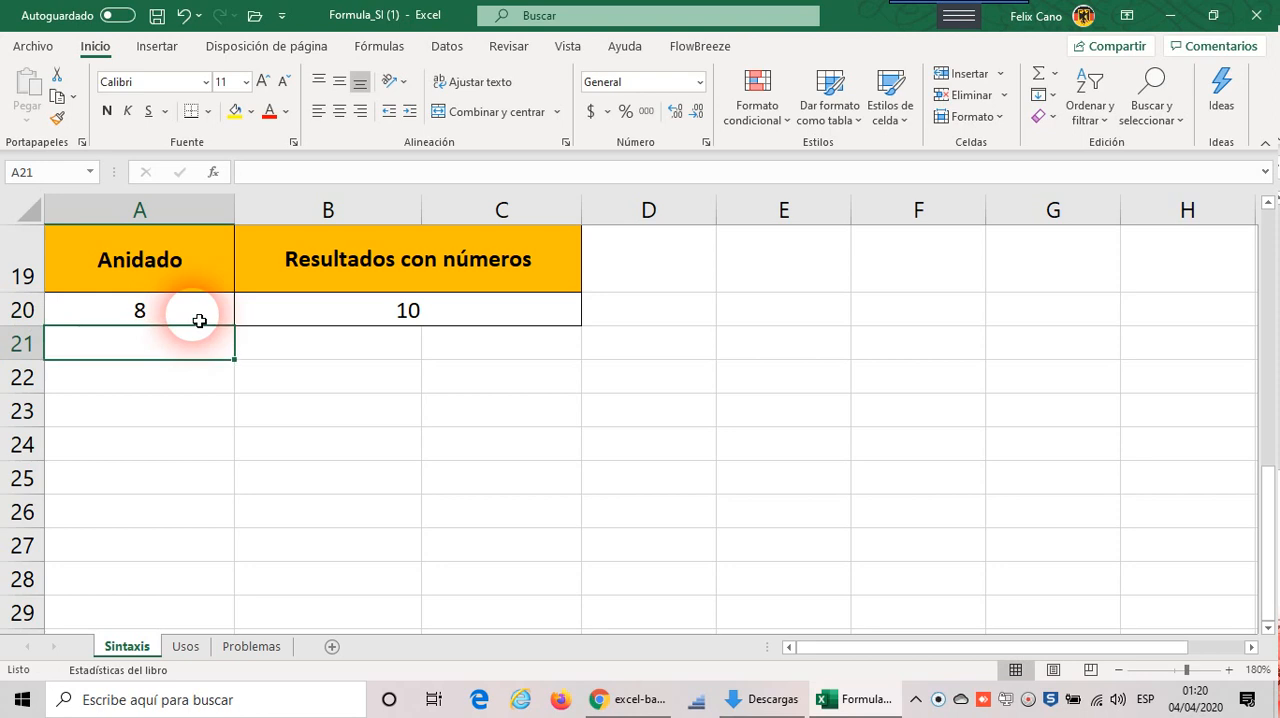
{"action": "left_click", "coordinate": [199, 320]}
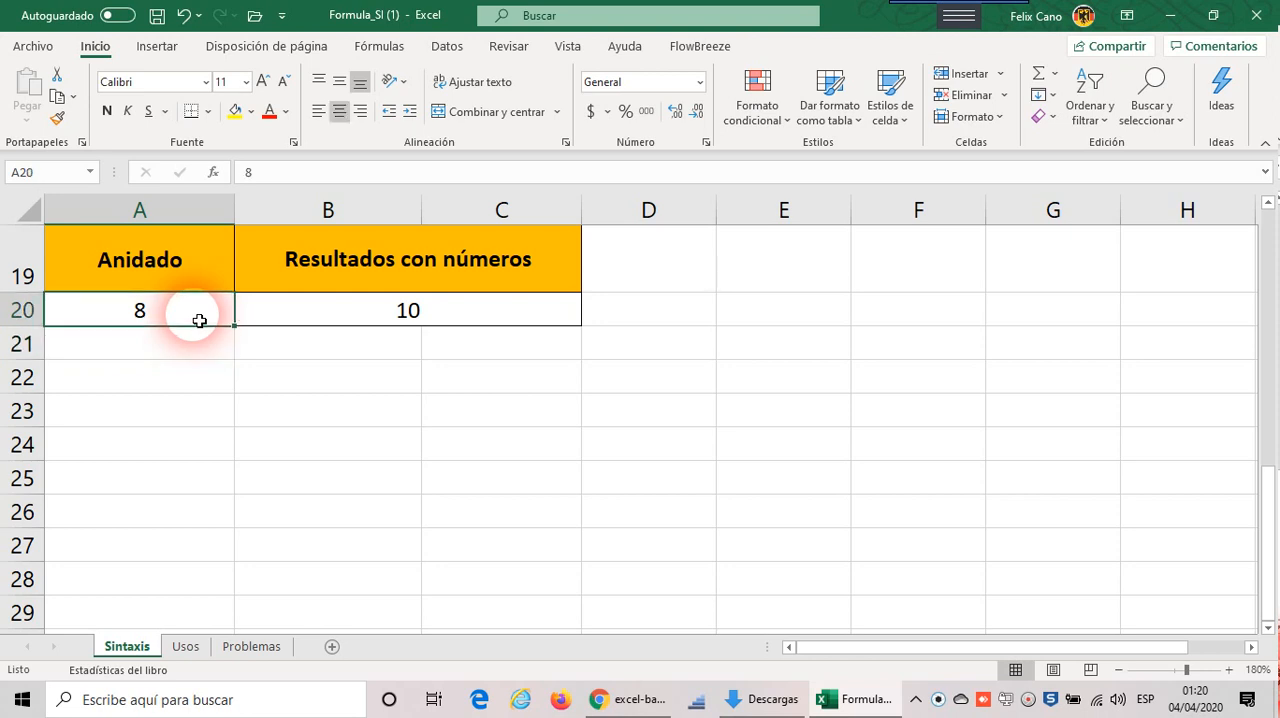
{"action": "type", "text": "5"}
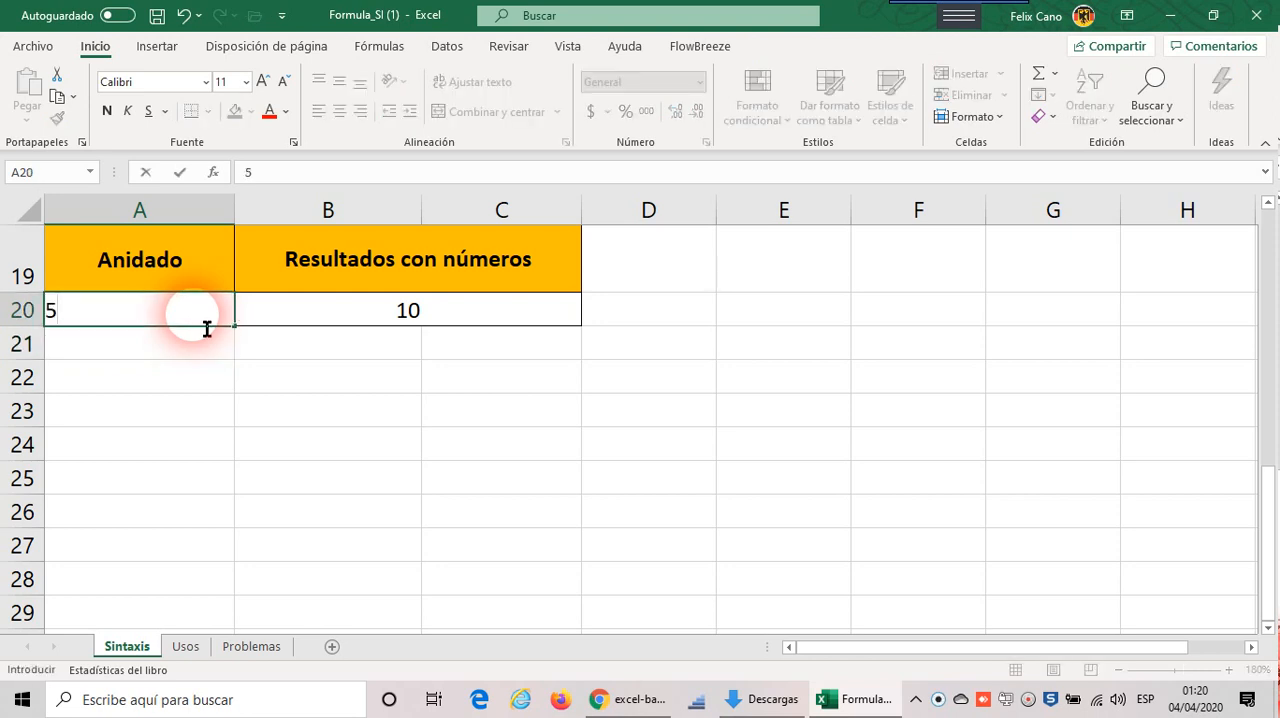
{"action": "key", "text": "Return"}
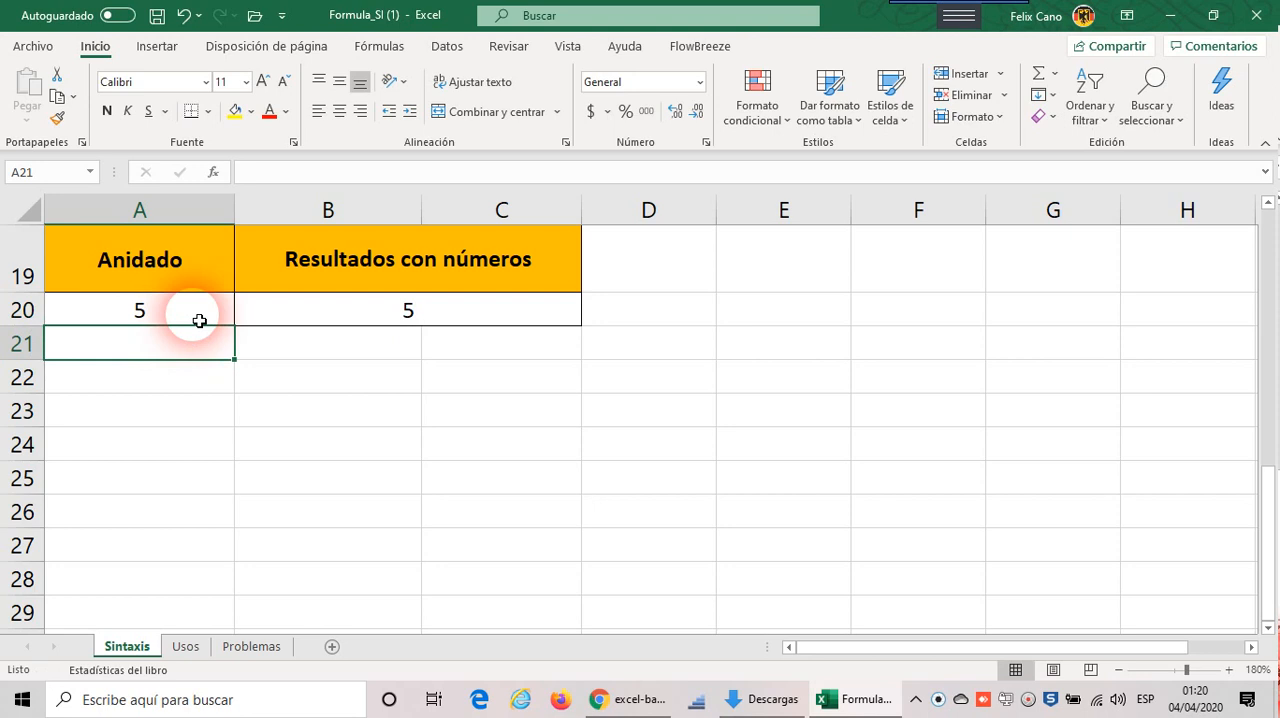
Step: Set the "Anidado" input A20 of the numeric results exercise to 8
{"action": "left_click", "coordinate": [199, 320]}
{"action": "double_click", "coordinate": [199, 320]}
{"action": "key", "text": "BackSpace"}
{"action": "type", "text": "8"}
{"action": "key", "text": "Return"}
Step: Review the completed exercises on the Sintaxis sheet at 130% zoom, from the nested tables up to the SI syntax
{"action": "scroll", "coordinate": [220, 300], "scroll_direction": "up", "scroll_amount": 1}
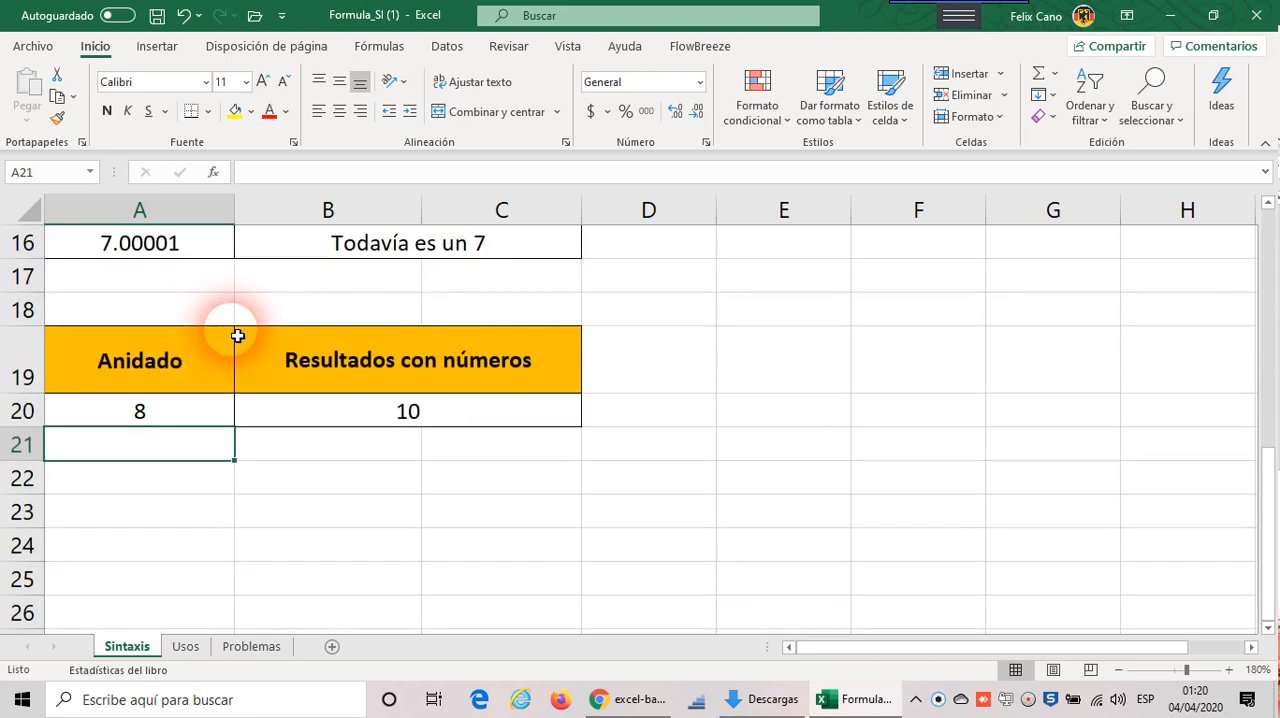
{"action": "left_click", "coordinate": [1118, 670]}
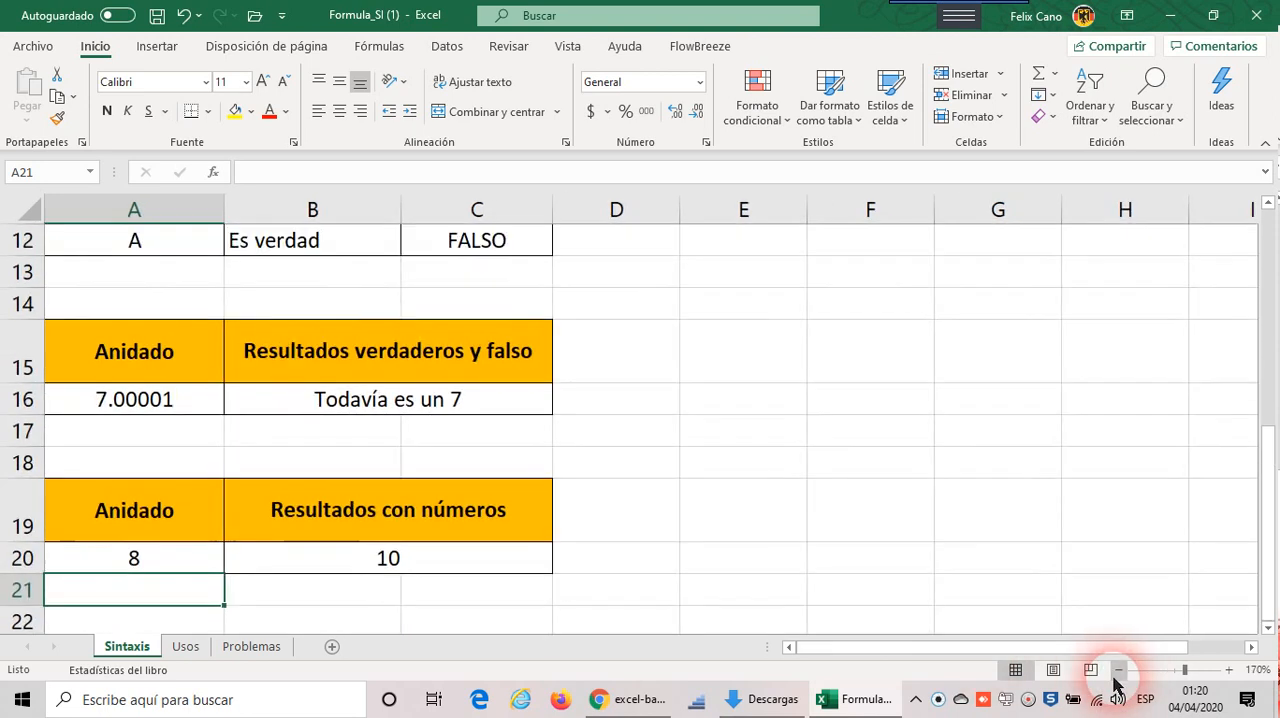
{"action": "left_click", "coordinate": [1118, 670]}
{"action": "left_click", "coordinate": [1118, 670]}
{"action": "left_click", "coordinate": [1118, 670]}
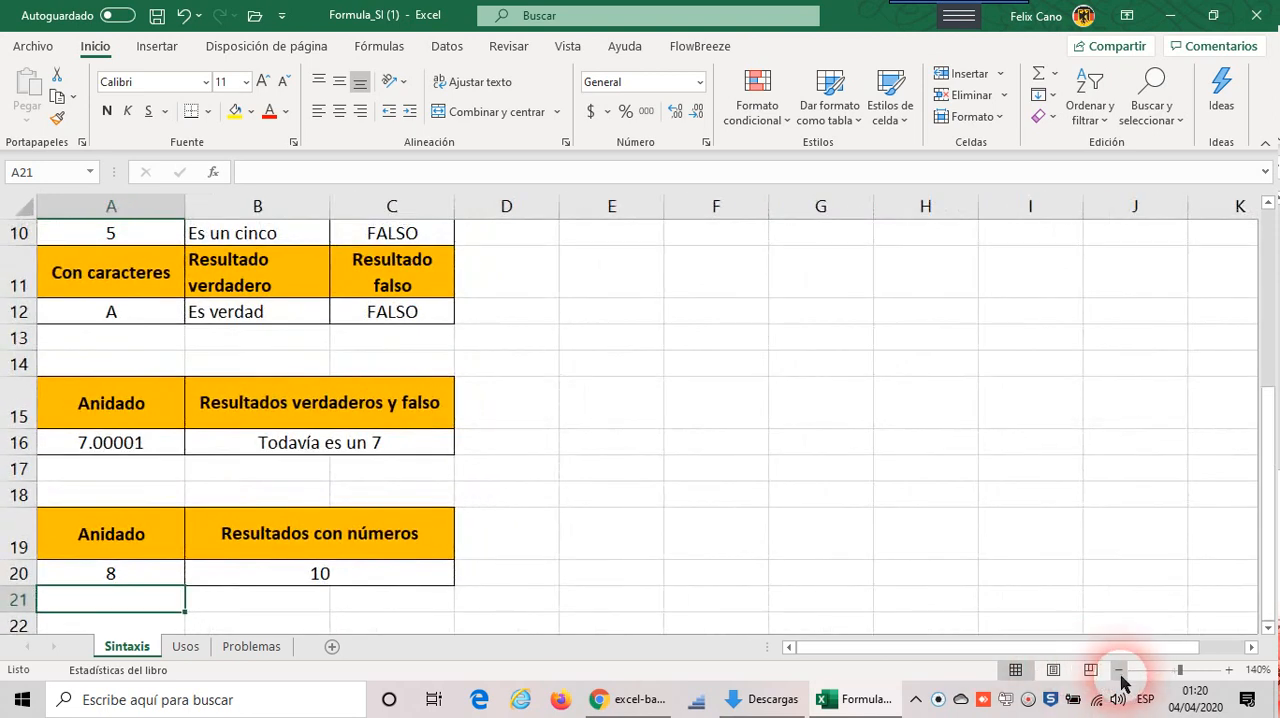
{"action": "left_click", "coordinate": [1118, 670]}
{"action": "scroll", "coordinate": [1003, 614], "scroll_direction": "up", "scroll_amount": 2}
{"action": "scroll", "coordinate": [1003, 614], "scroll_direction": "down", "scroll_amount": 1}
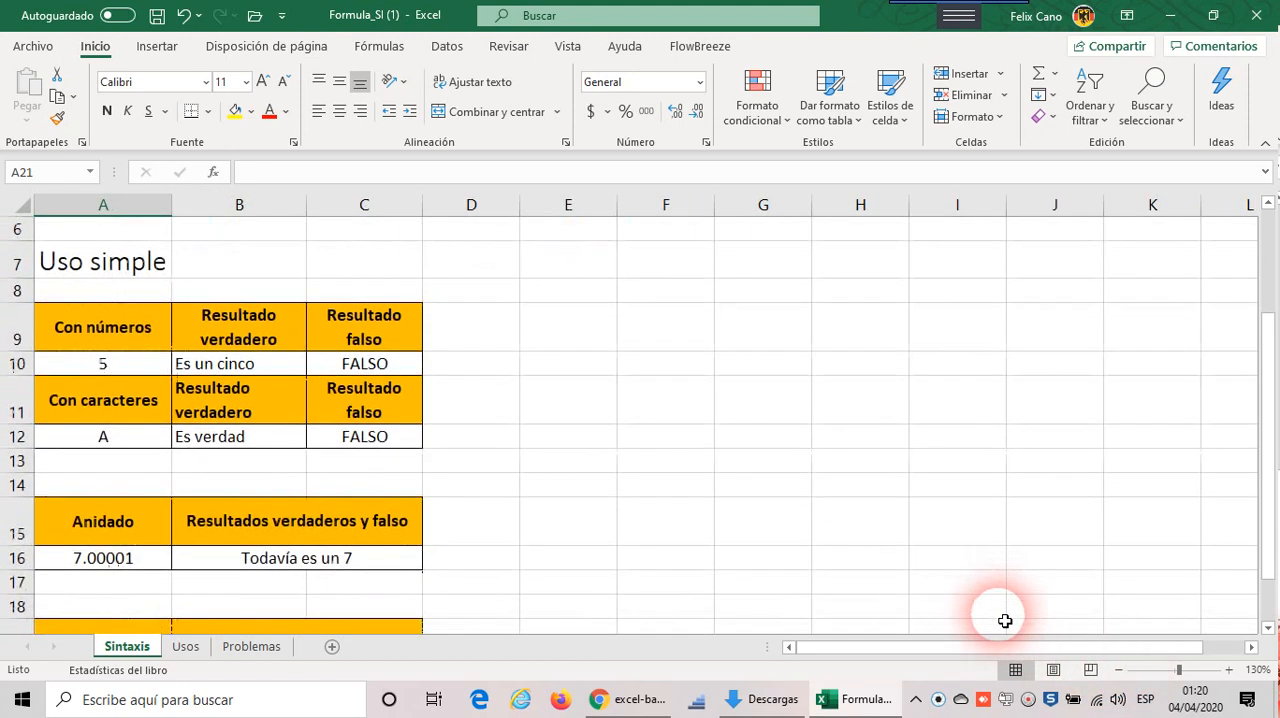
{"action": "scroll", "coordinate": [1005, 621], "scroll_direction": "up", "scroll_amount": 1}
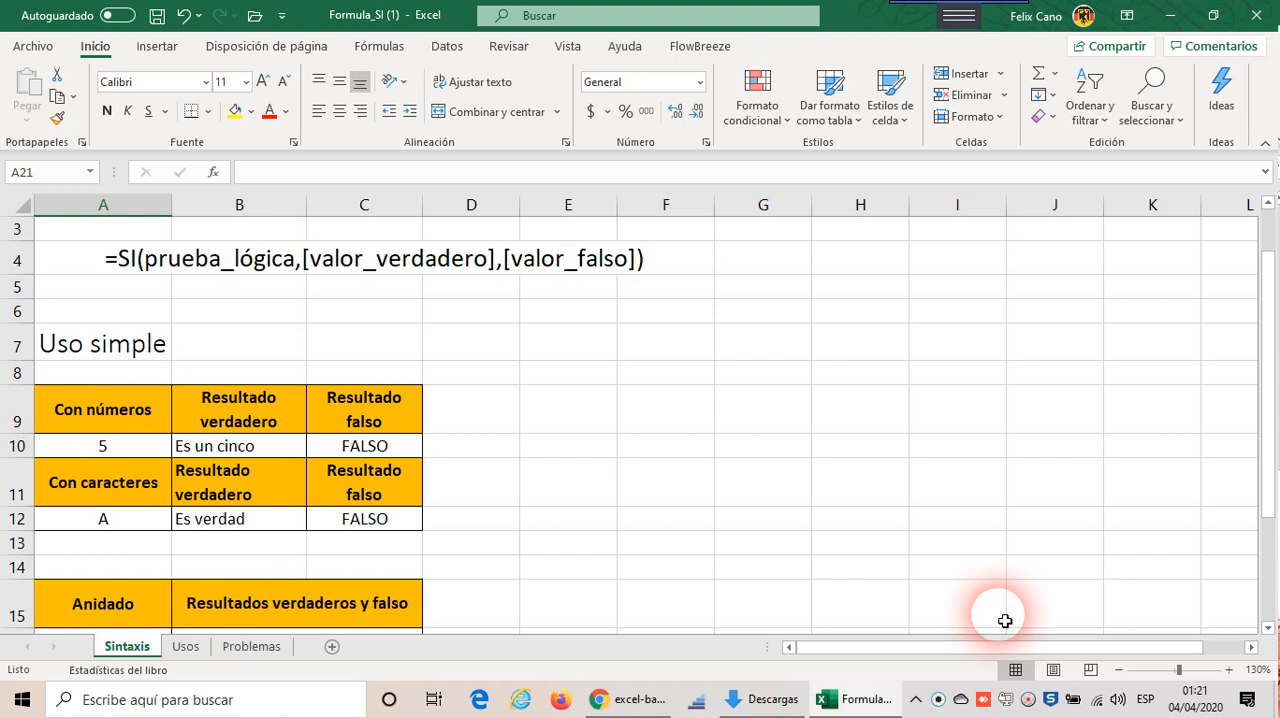
{"action": "scroll", "coordinate": [665, 522], "scroll_direction": "down", "scroll_amount": 2}
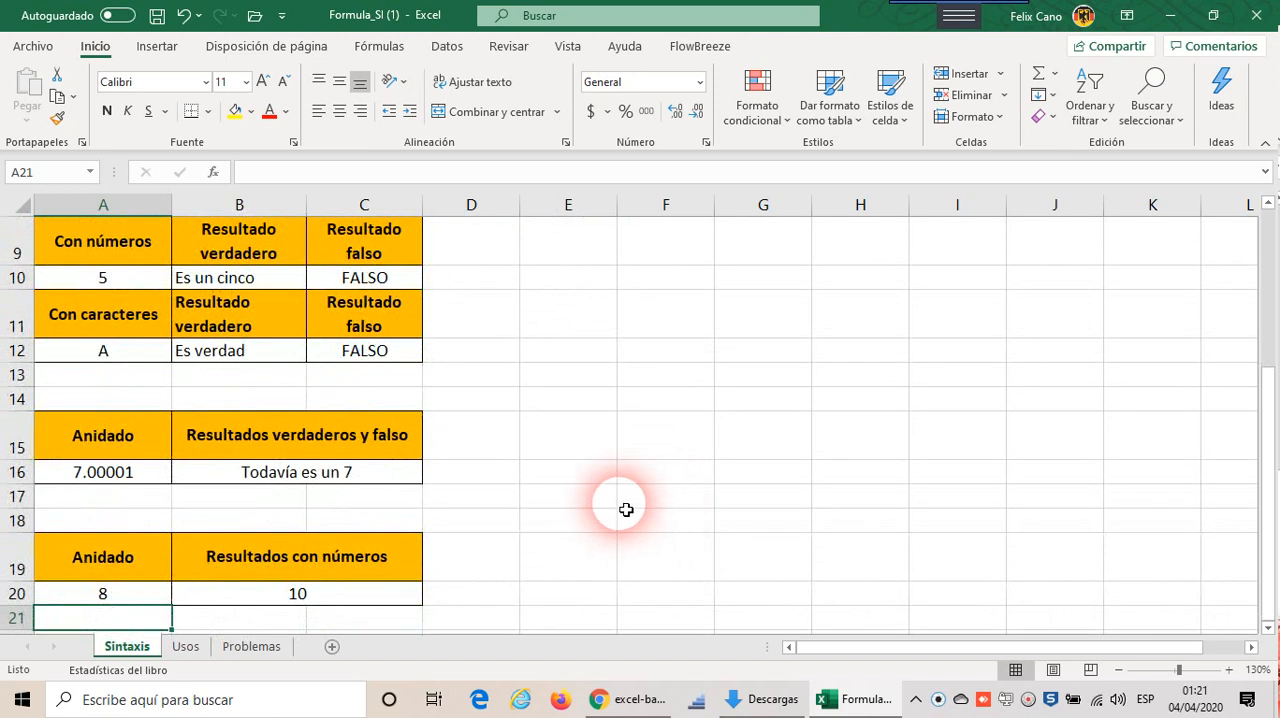
{"action": "scroll", "coordinate": [623, 506], "scroll_direction": "up", "scroll_amount": 2}
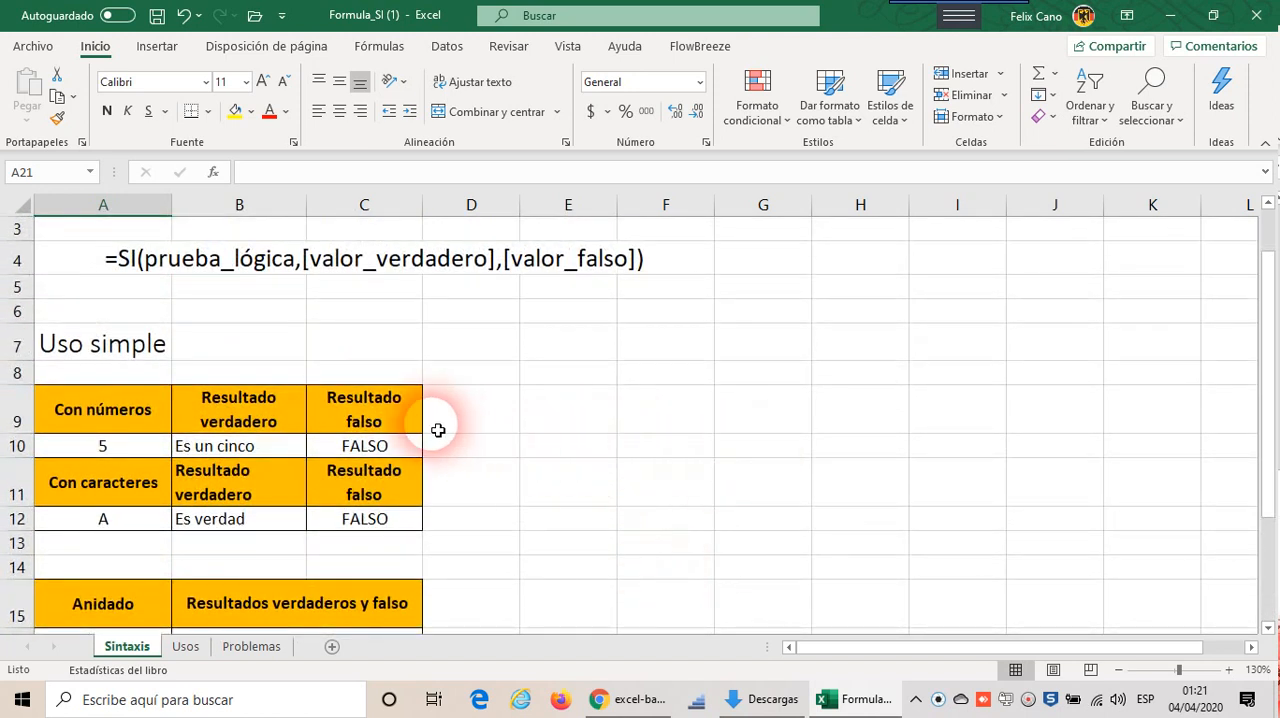
{"action": "scroll", "coordinate": [442, 428], "scroll_direction": "down", "scroll_amount": 1}
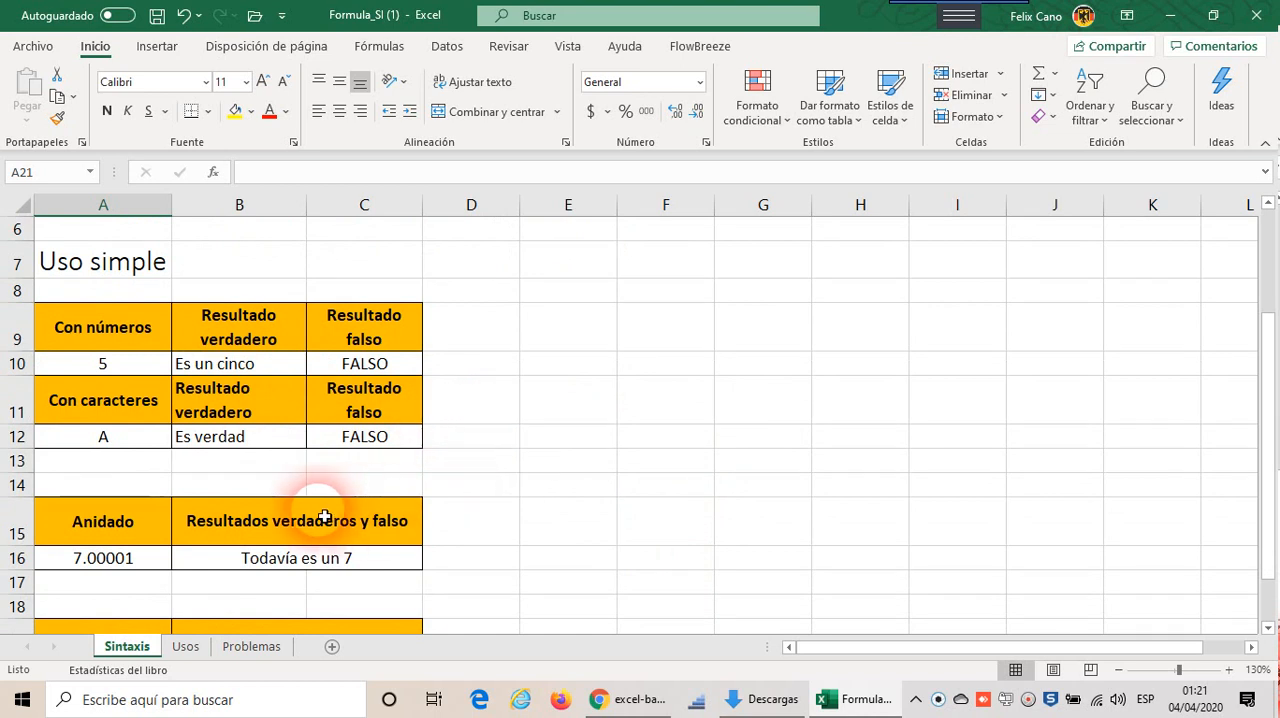
{"action": "scroll", "coordinate": [470, 400], "scroll_direction": "down", "scroll_amount": 1}
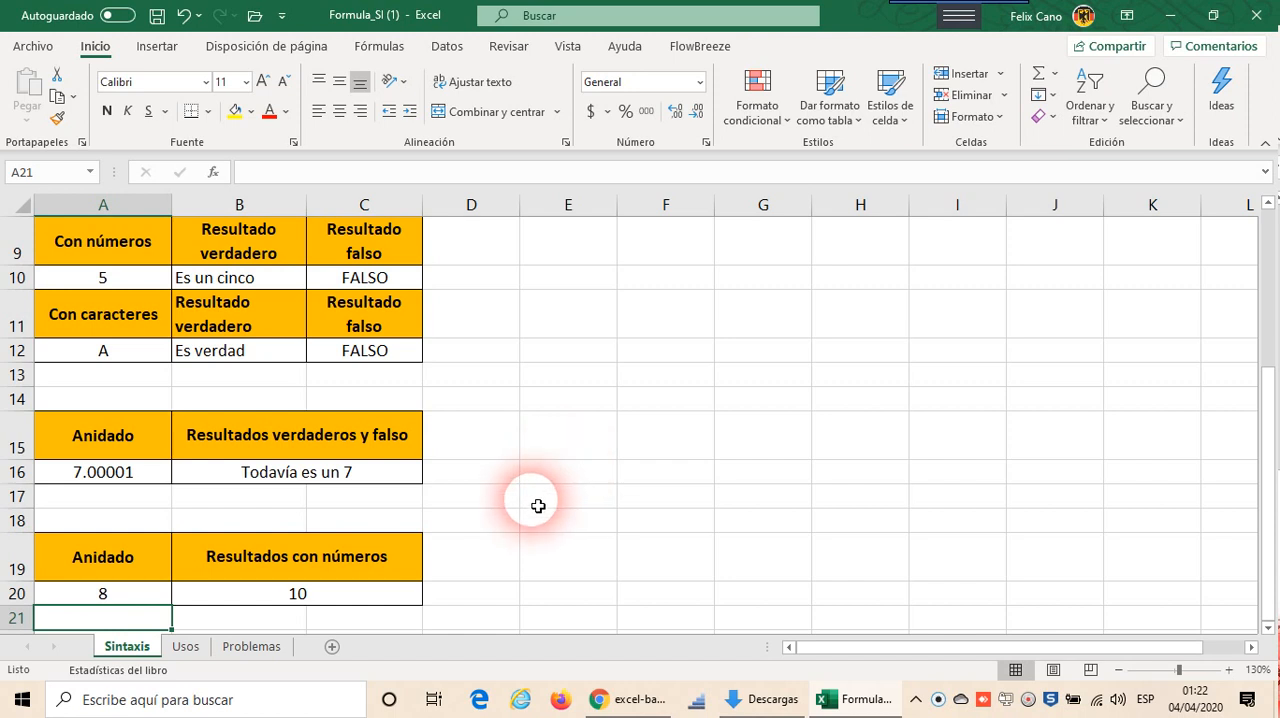
{"action": "scroll", "coordinate": [538, 505], "scroll_direction": "up", "scroll_amount": 1}
{"action": "scroll", "coordinate": [538, 505], "scroll_direction": "down", "scroll_amount": 2}
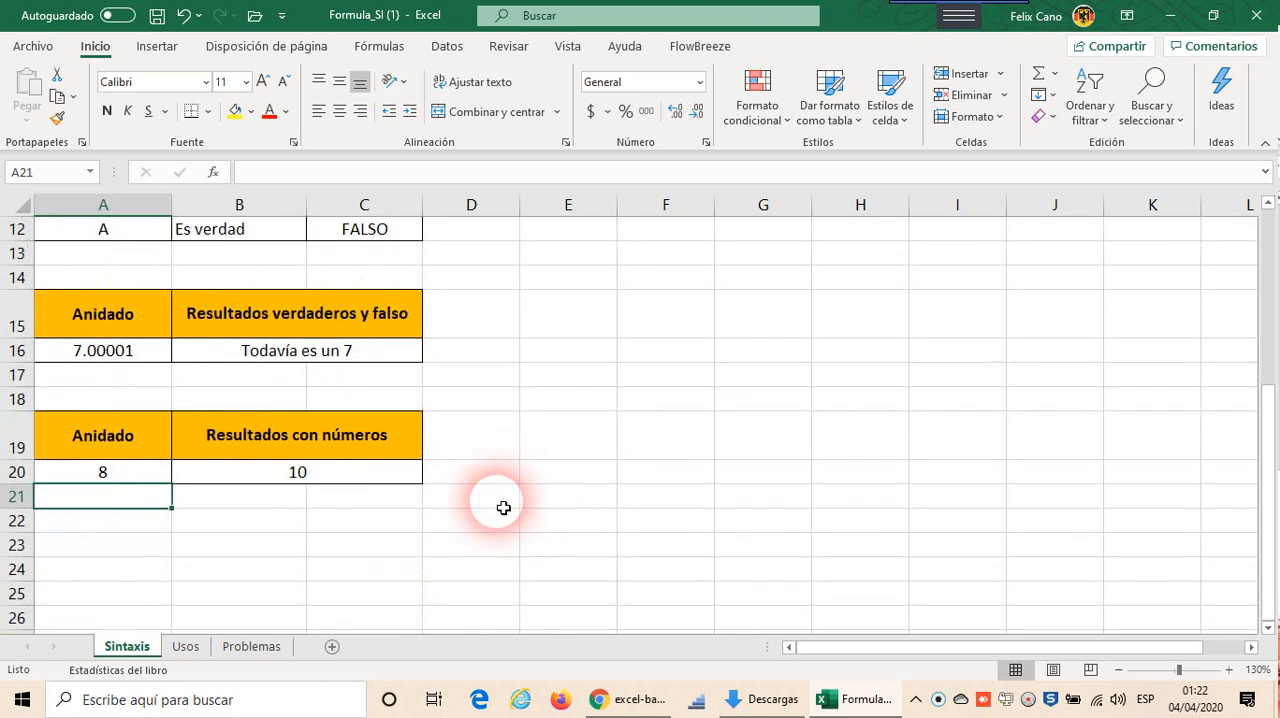
{"action": "scroll", "coordinate": [466, 506], "scroll_direction": "up", "scroll_amount": 1}
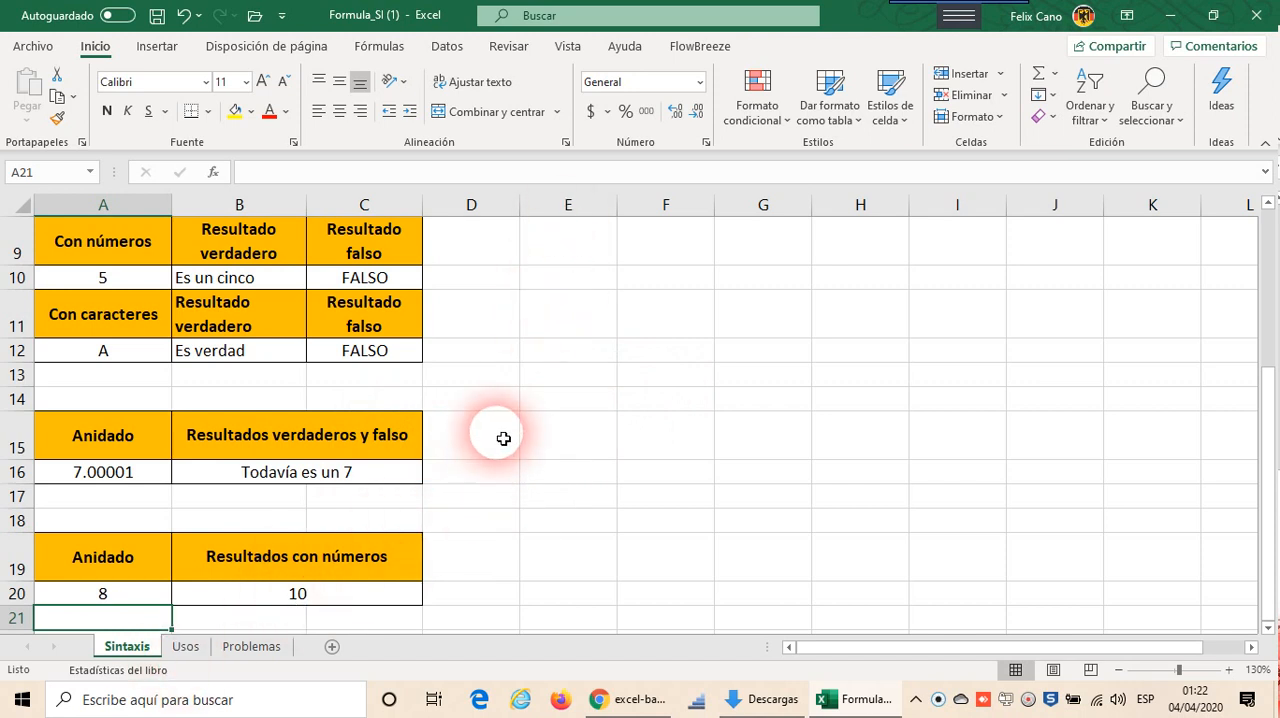
Step: Open the Usos sheet and read the instructions for using SI together with the Y function
{"action": "left_click", "coordinate": [191, 649]}
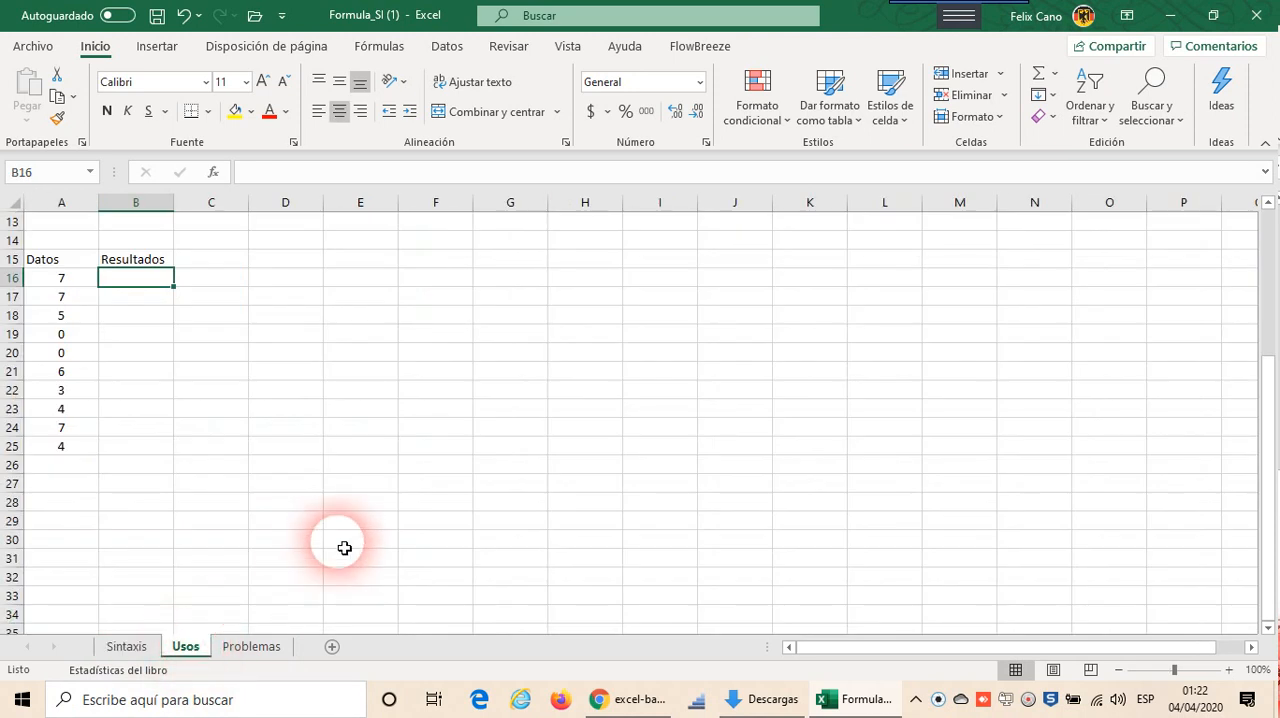
{"action": "scroll", "coordinate": [344, 545], "scroll_direction": "up", "scroll_amount": 2}
{"action": "scroll", "coordinate": [344, 547], "scroll_direction": "up", "scroll_amount": 3}
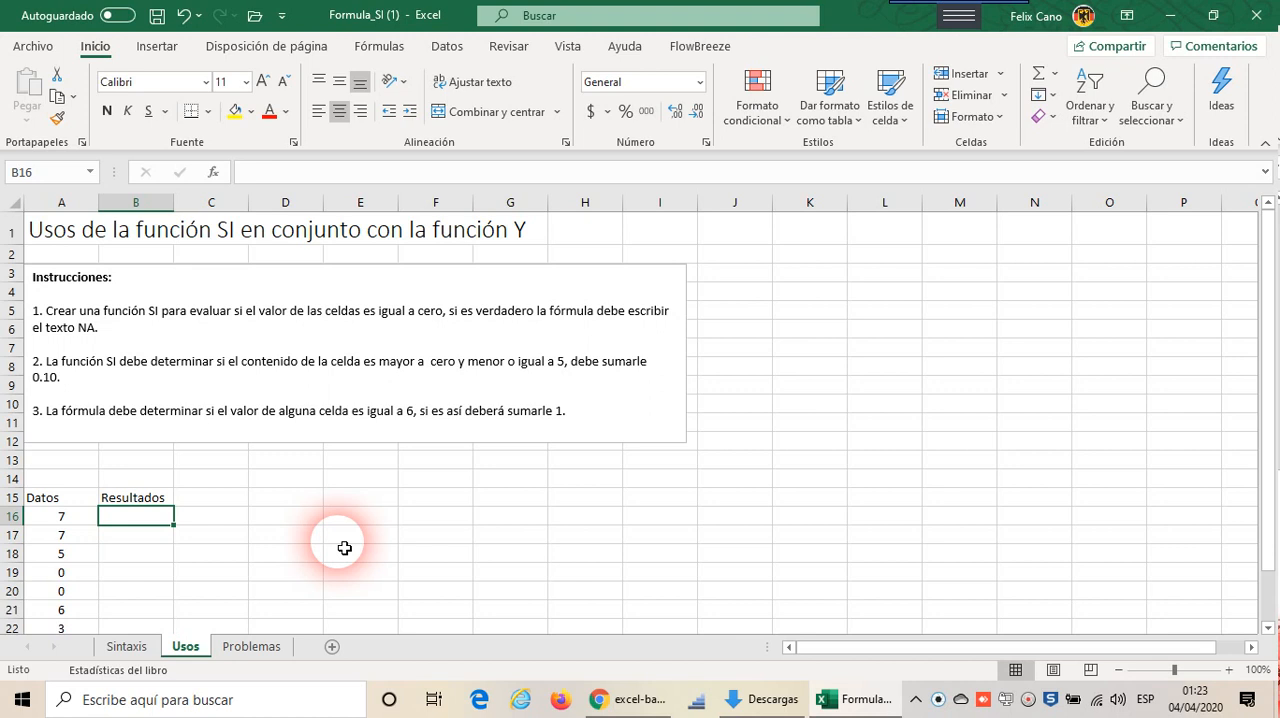
{"action": "scroll", "coordinate": [344, 548], "scroll_direction": "down", "scroll_amount": 3}
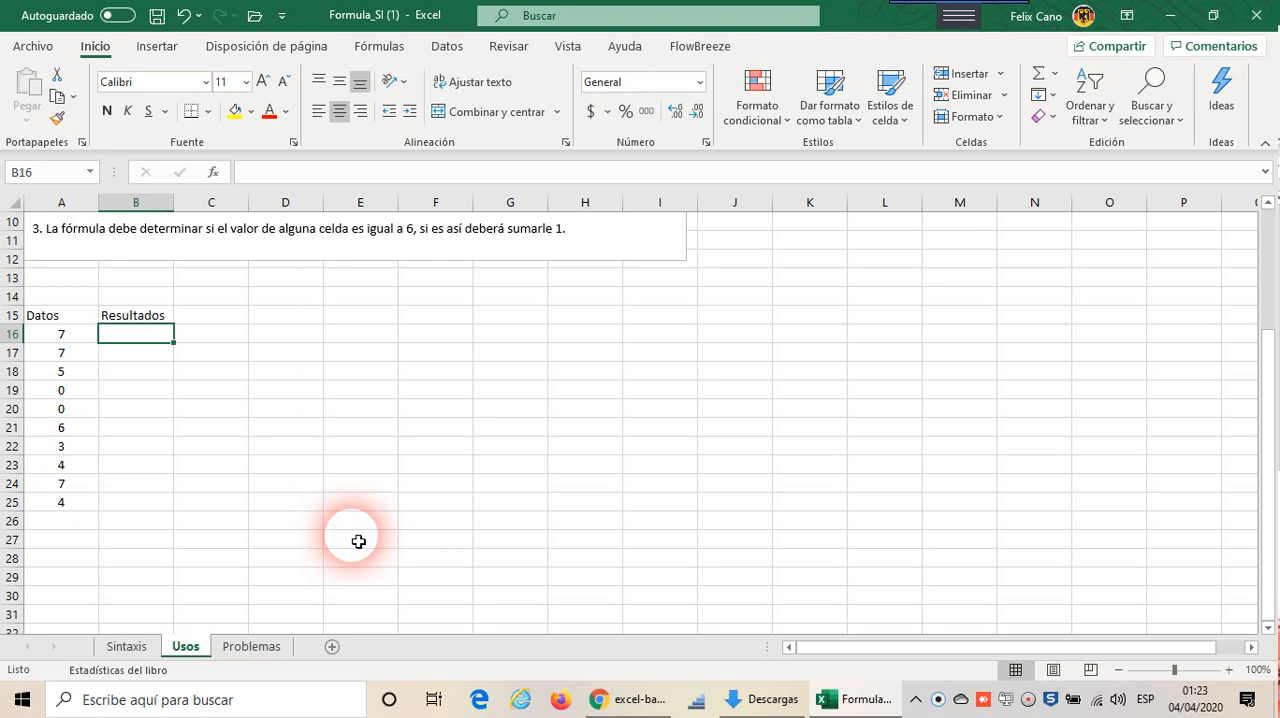
Step: Inspect the random-number formulas in the Datos range A16:A25 and recalculate the sheet once to generate new values
{"action": "left_click", "coordinate": [79, 341]}
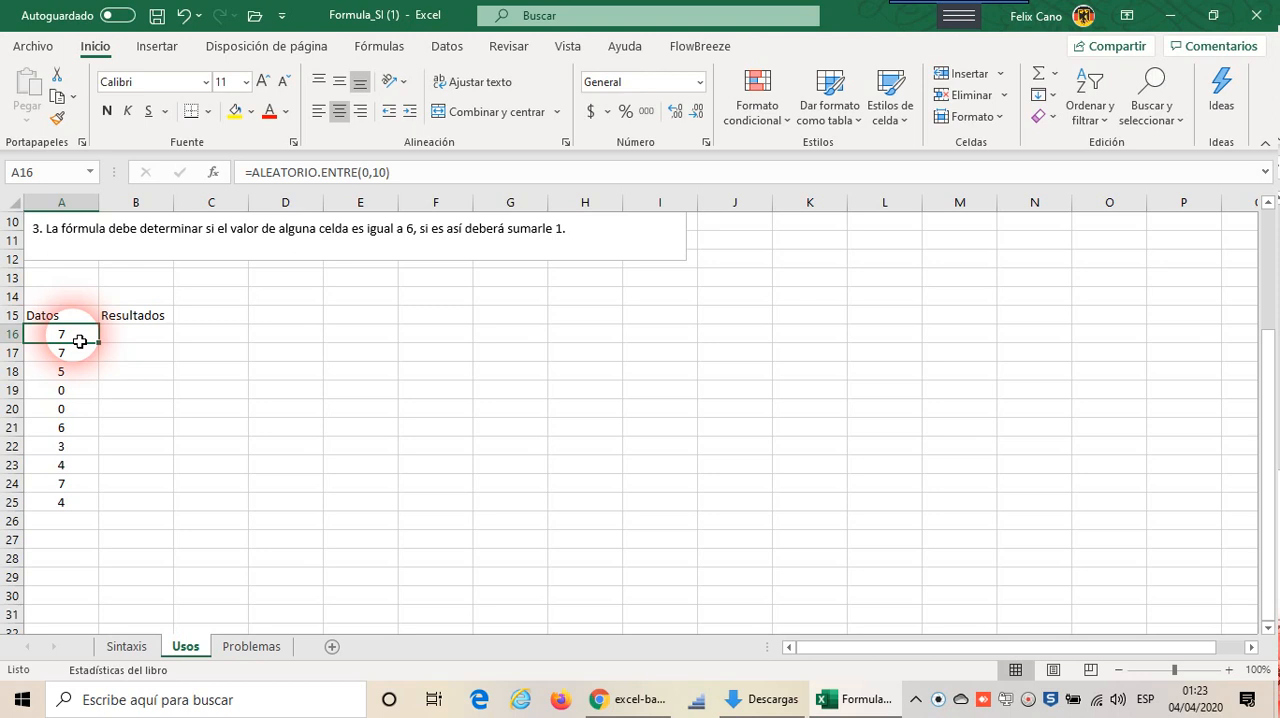
{"action": "key", "text": "F9"}
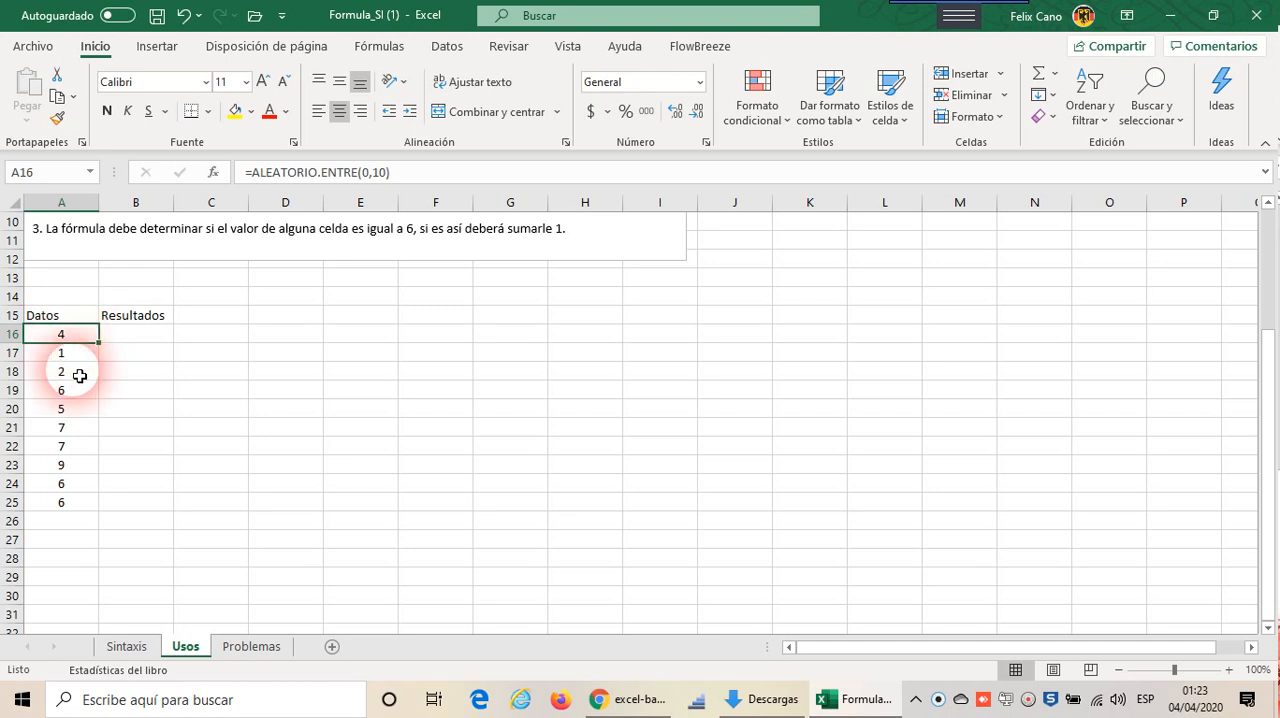
{"action": "left_click_drag", "start_coordinate": [94, 337], "coordinate": [92, 518]}
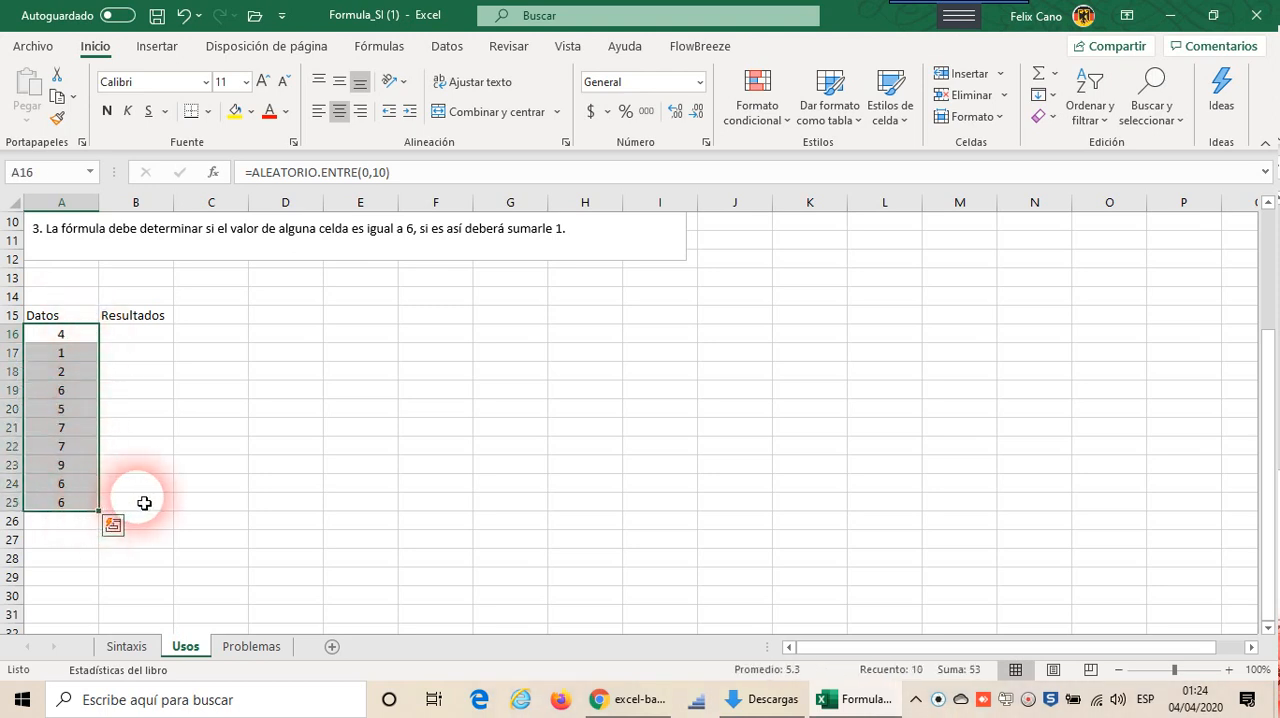
{"action": "left_click", "coordinate": [92, 339]}
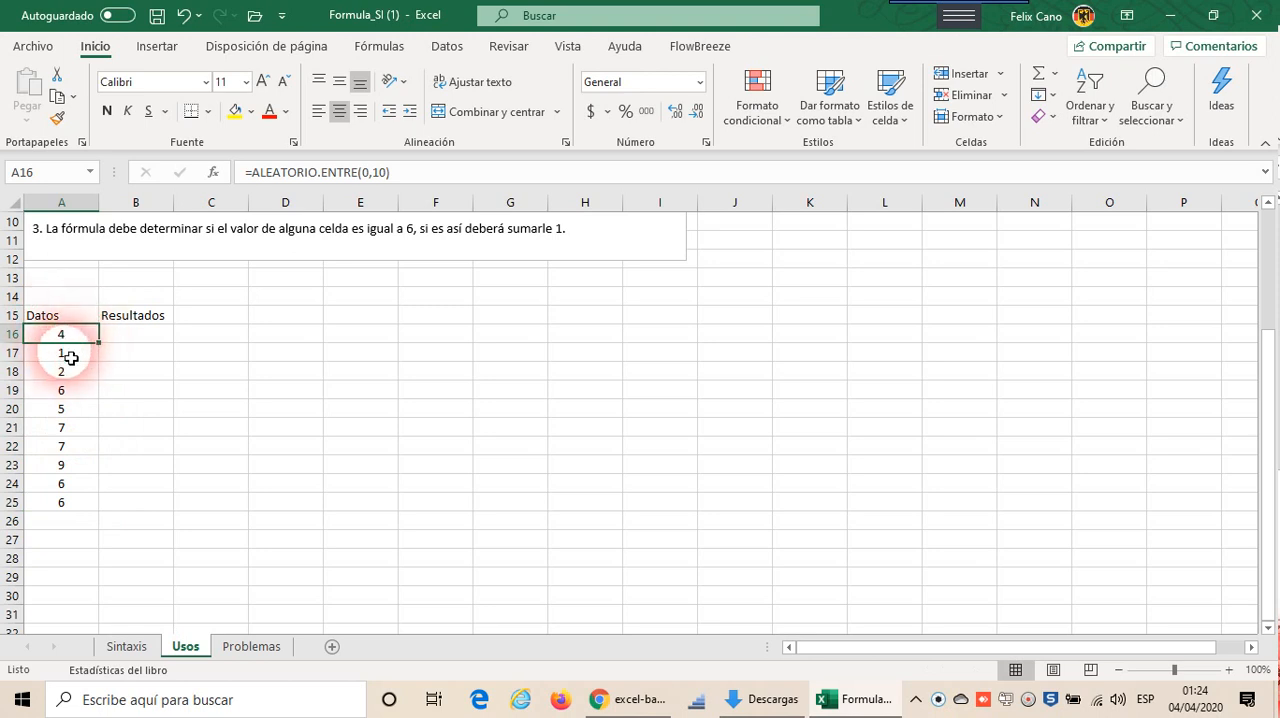
{"action": "left_click", "coordinate": [72, 372]}
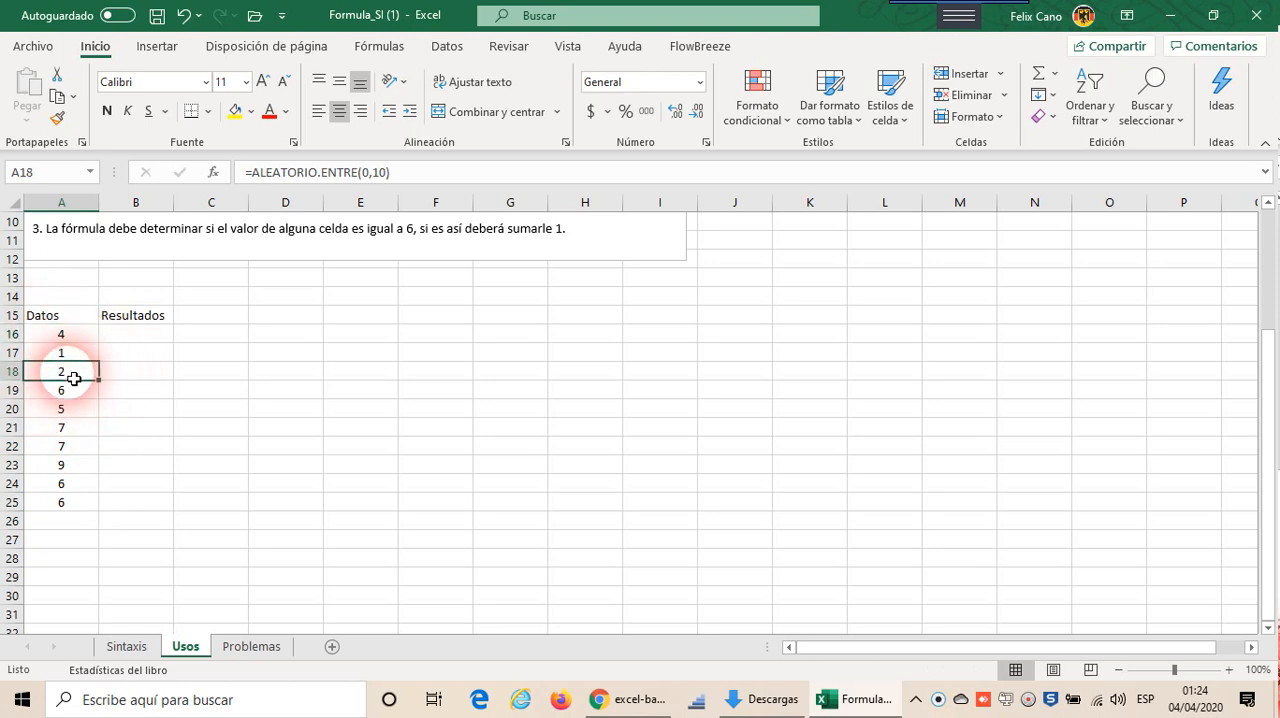
{"action": "left_click", "coordinate": [69, 335]}
{"action": "left_click", "coordinate": [70, 375]}
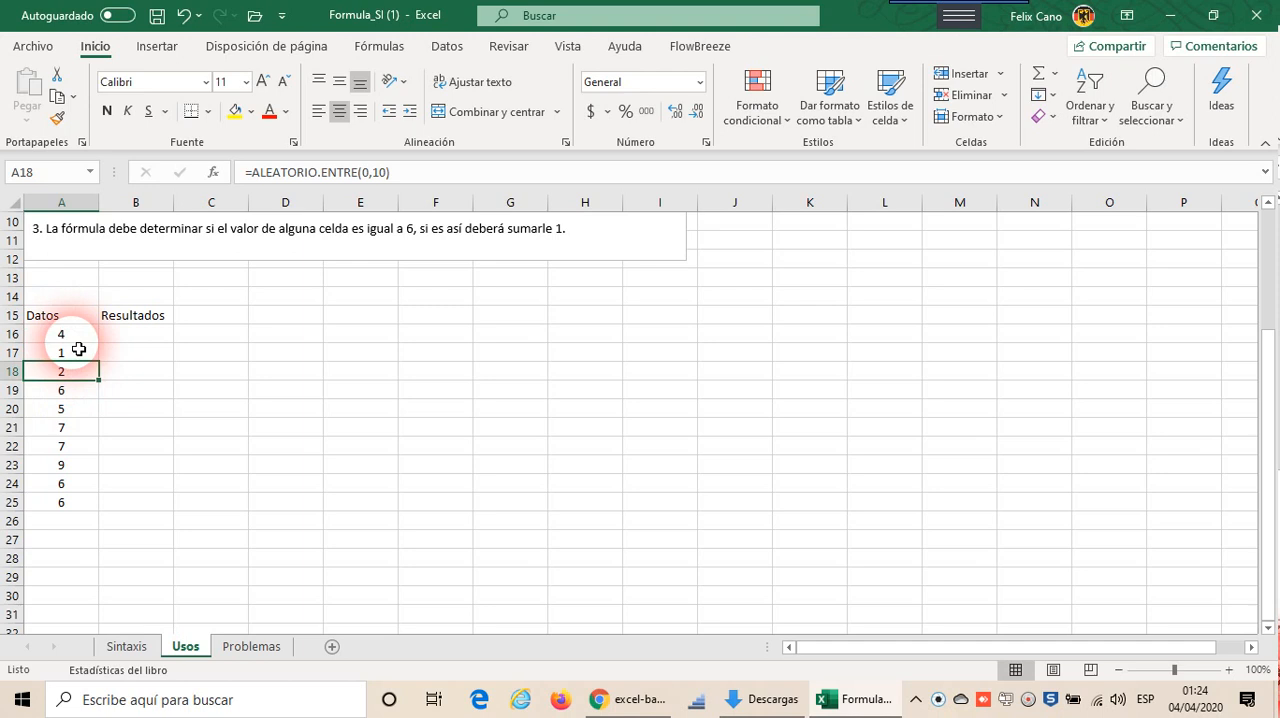
{"action": "left_click", "coordinate": [76, 339]}
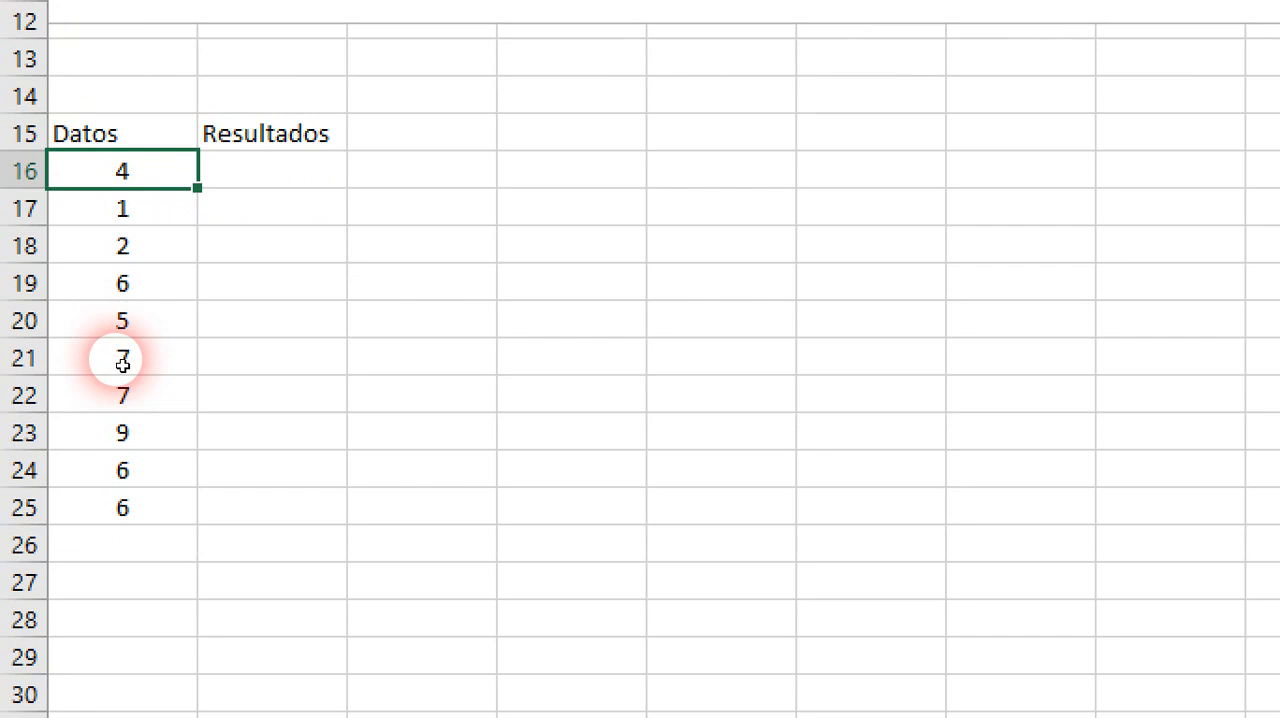
Step: Look over the empty Resultados range B16:B25, return to B16 and reread the exercise instructions
{"action": "left_click_drag", "start_coordinate": [272, 171], "coordinate": [274, 446]}
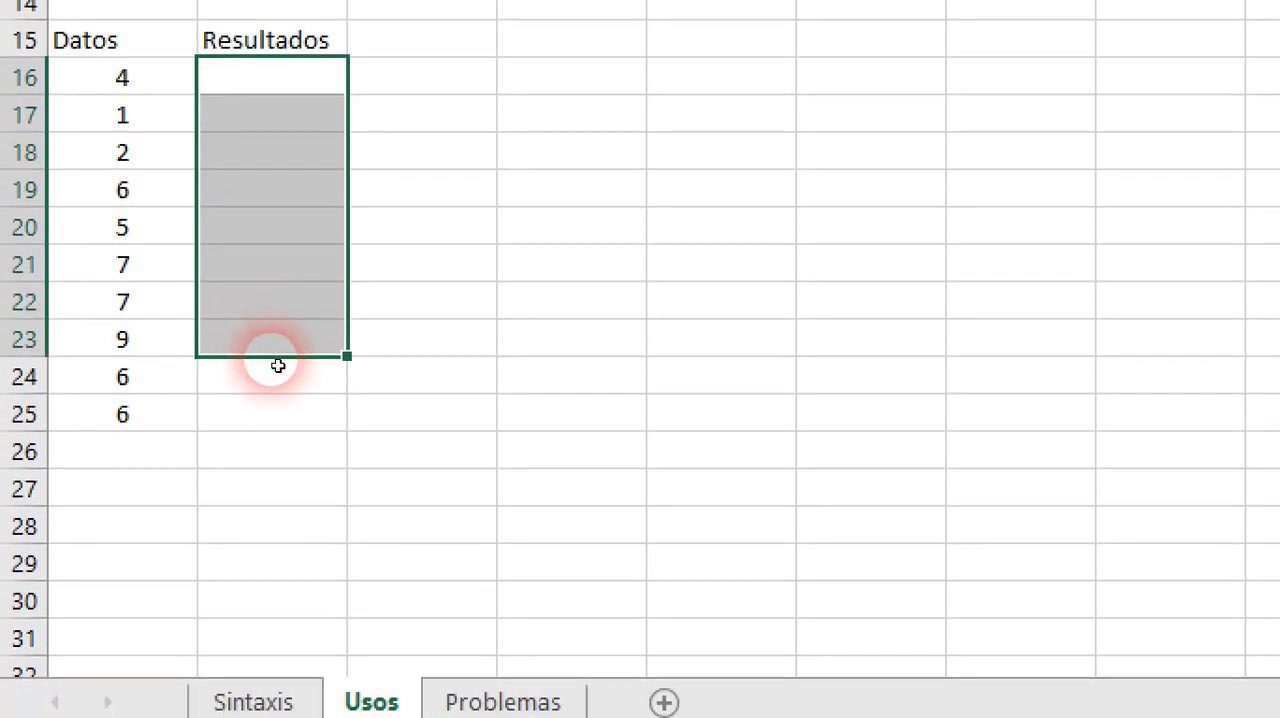
{"action": "left_click_drag", "start_coordinate": [274, 366], "coordinate": [284, 439]}
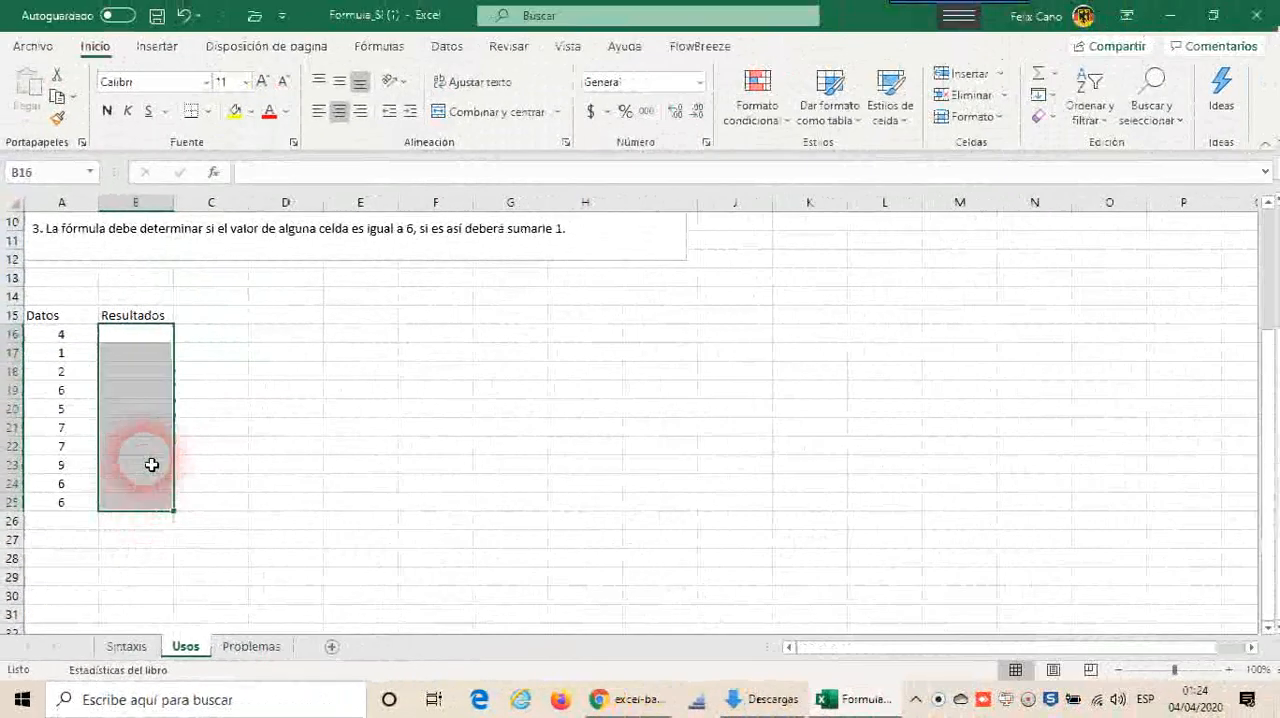
{"action": "left_click", "coordinate": [305, 279]}
{"action": "left_click", "coordinate": [141, 340]}
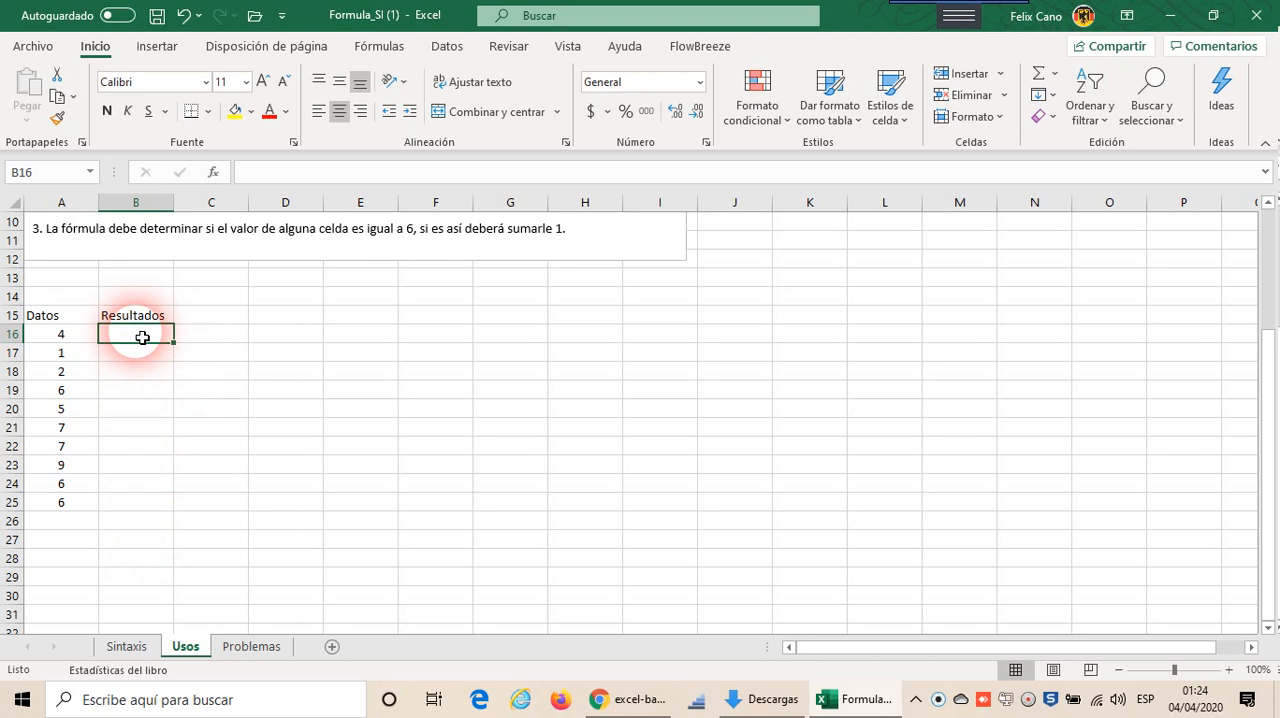
{"action": "scroll", "coordinate": [142, 338], "scroll_direction": "up", "scroll_amount": 3}
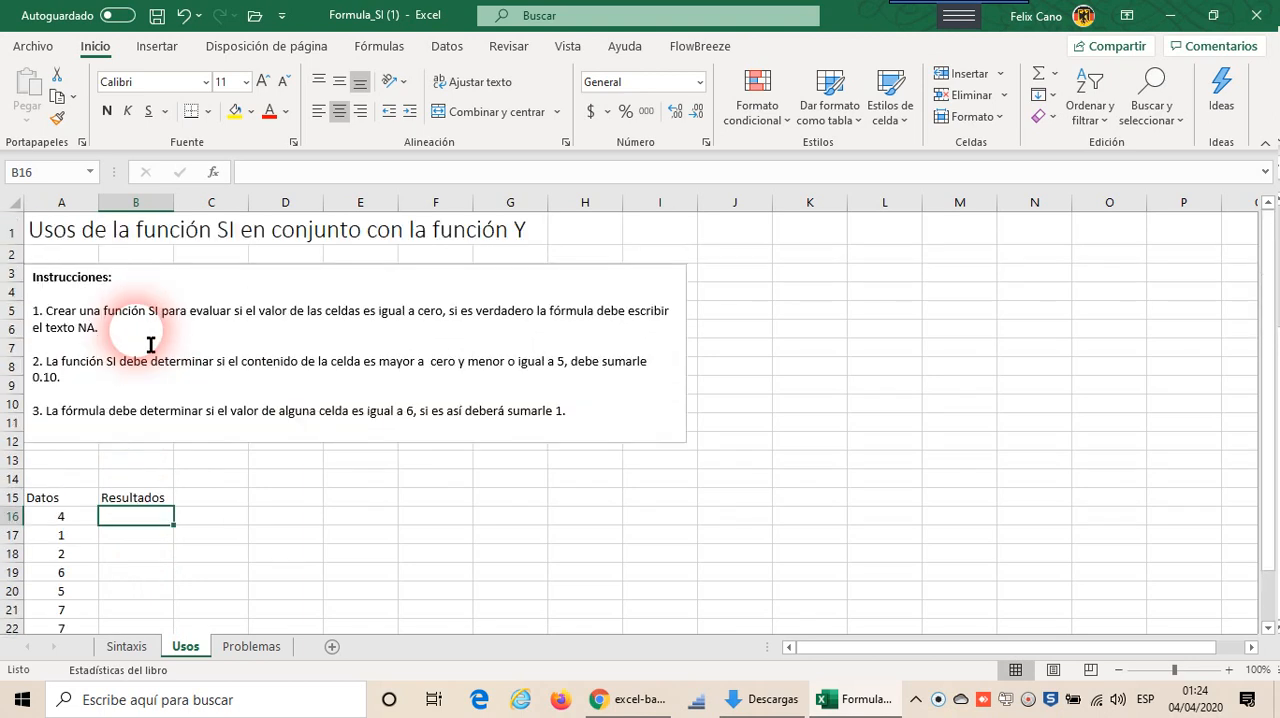
{"action": "scroll", "coordinate": [154, 340], "scroll_direction": "down", "scroll_amount": 1}
{"action": "scroll", "coordinate": [160, 334], "scroll_direction": "up", "scroll_amount": 1}
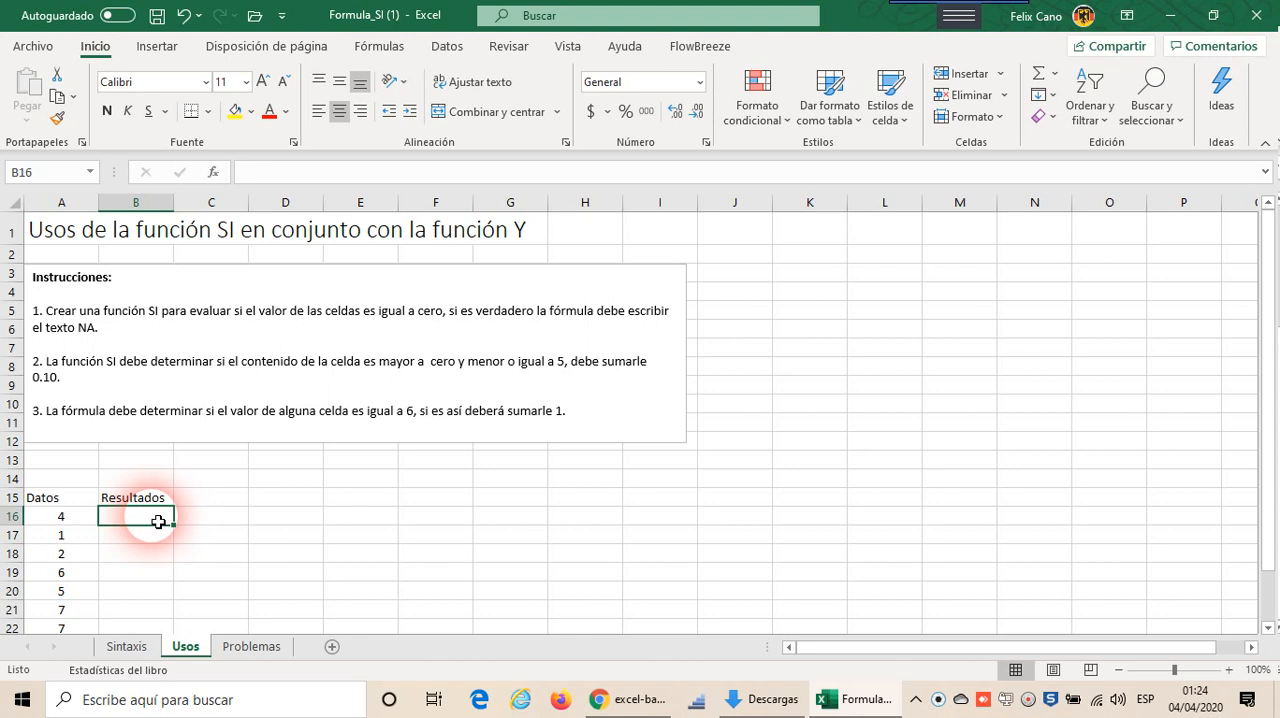
Step: Enter the formula =SI(A16=0,"NA") in the first Resultados cell, B16
{"action": "type", "text": "="}
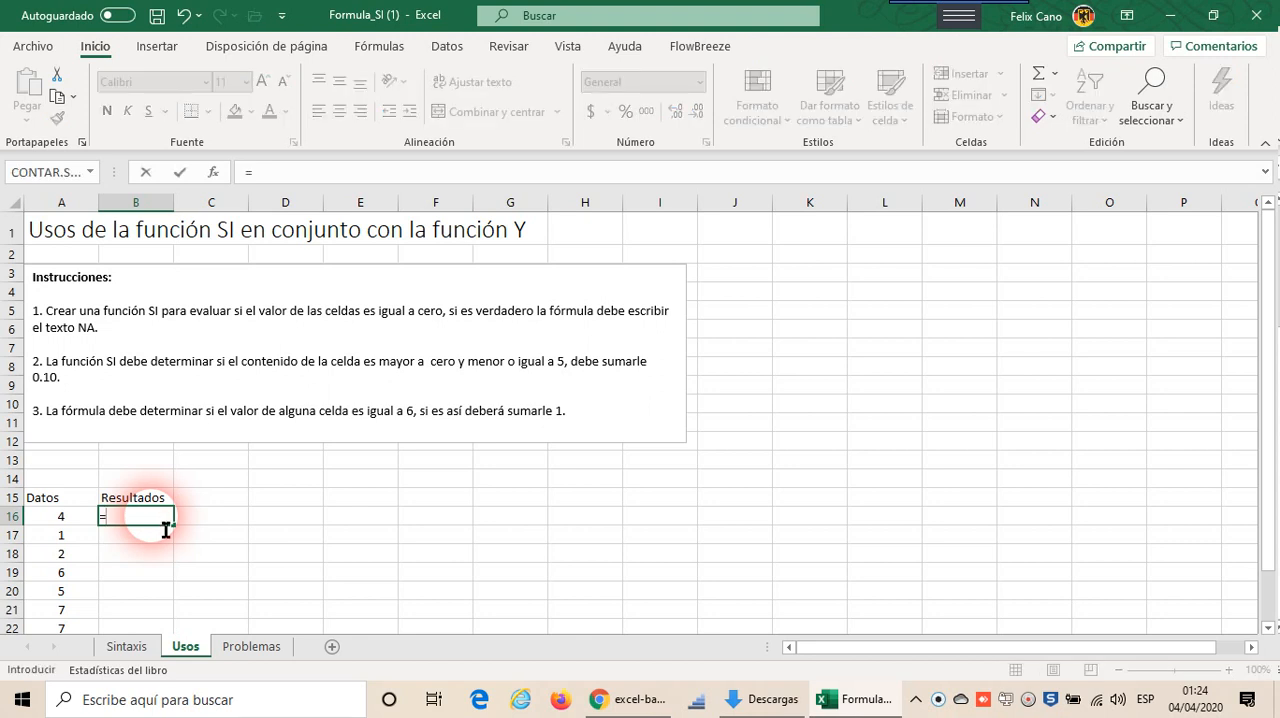
{"action": "type", "text": "si"}
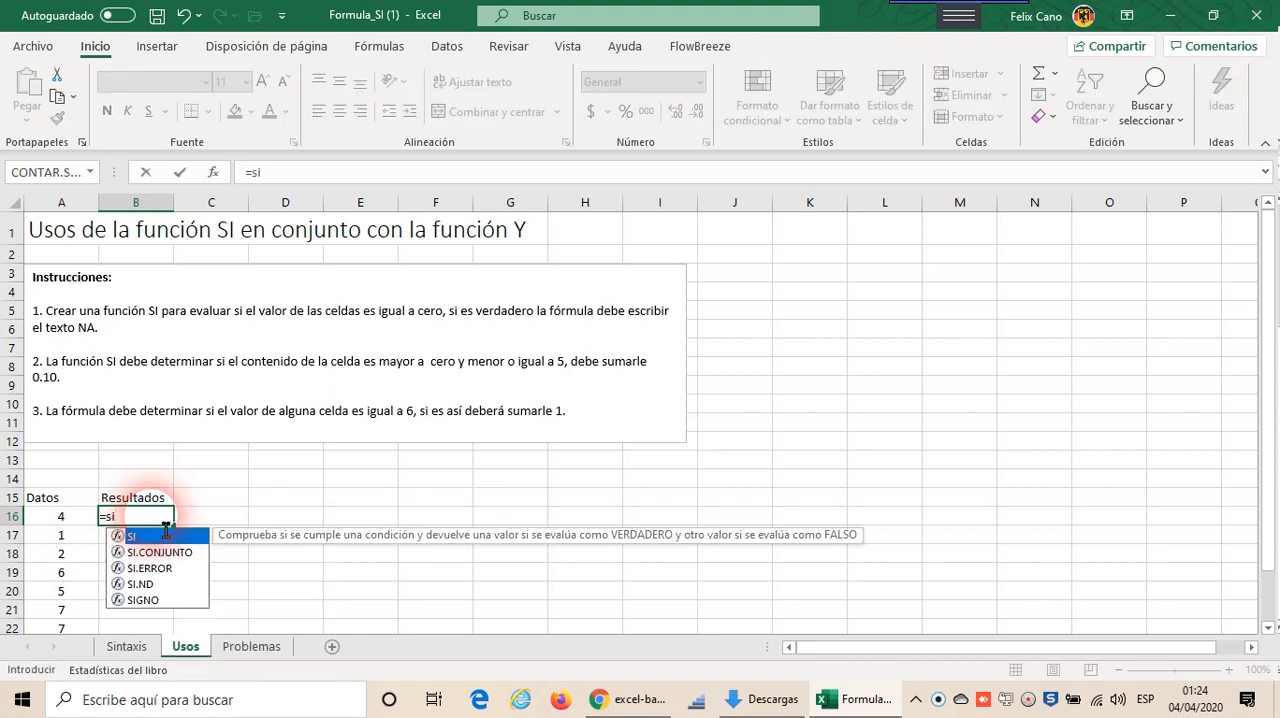
{"action": "type", "text": "("}
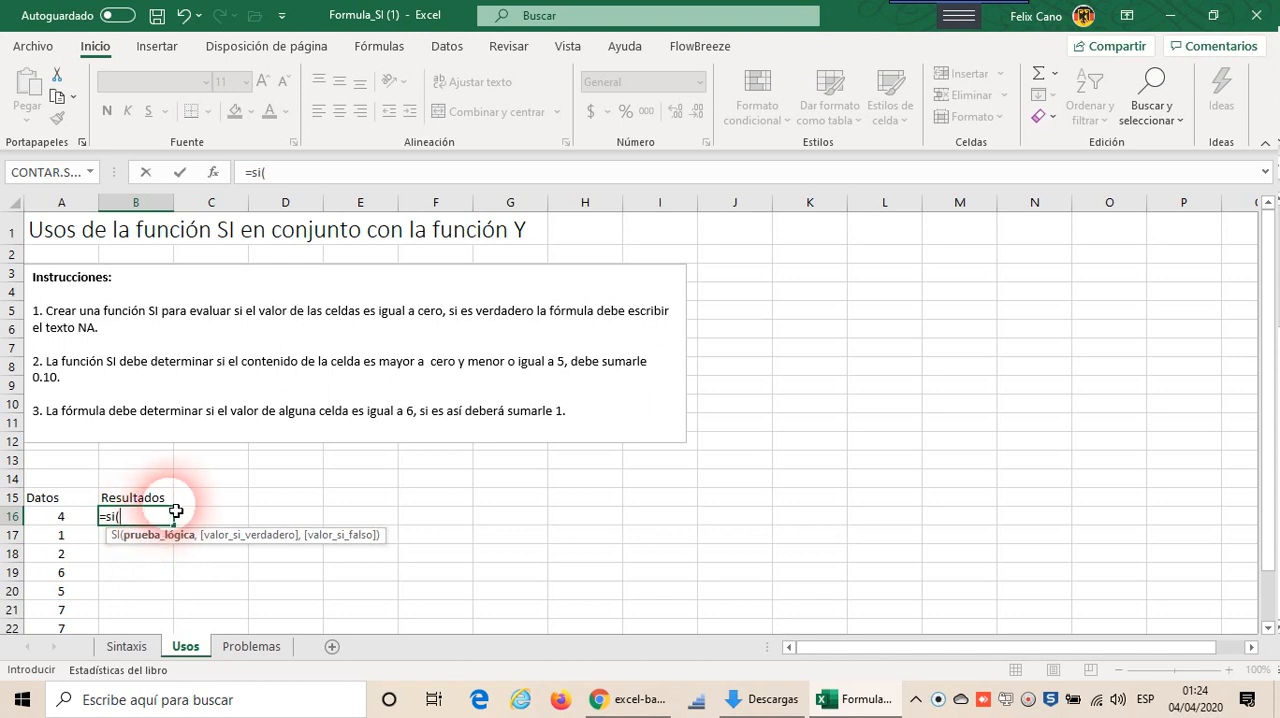
{"action": "left_click", "coordinate": [61, 521]}
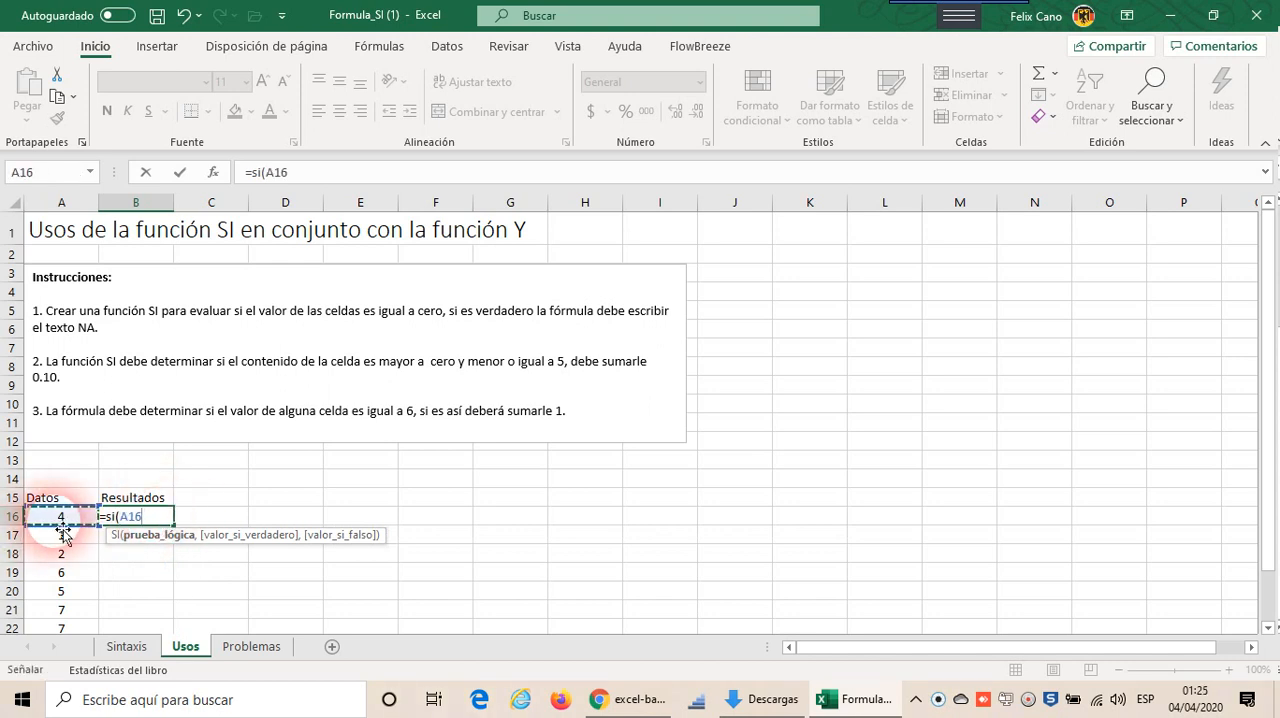
{"action": "type", "text": "=0,\"NA"}
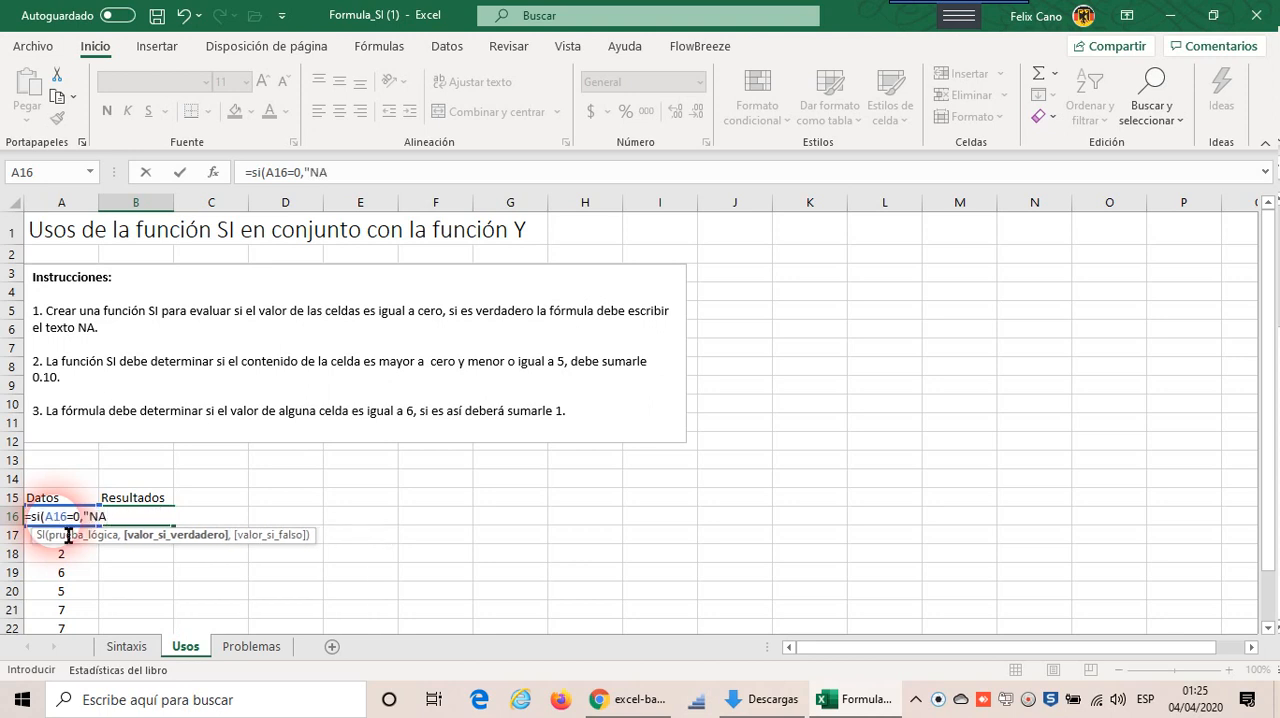
{"action": "type", "text": "\")"}
{"action": "key", "text": "Return"}
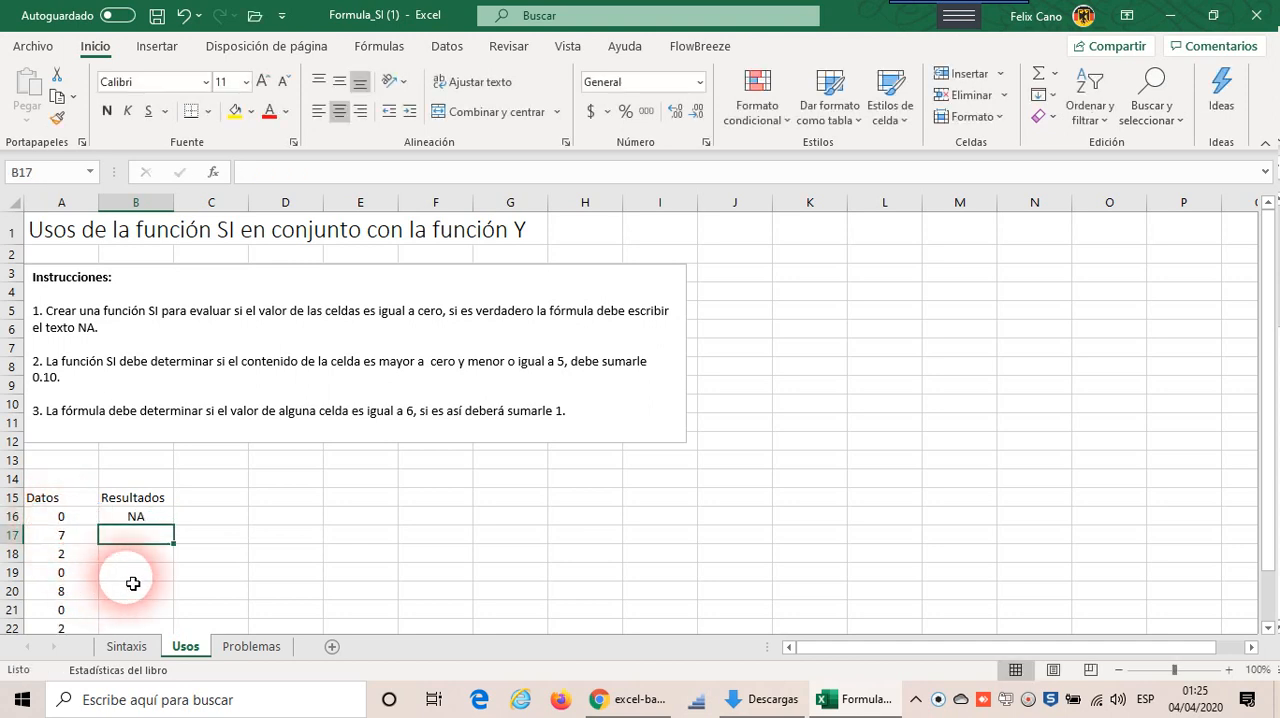
Step: Copy the SI formula from B16 down through B25 to cover all the Datos rows
{"action": "scroll", "coordinate": [215, 563], "scroll_direction": "down", "scroll_amount": 2}
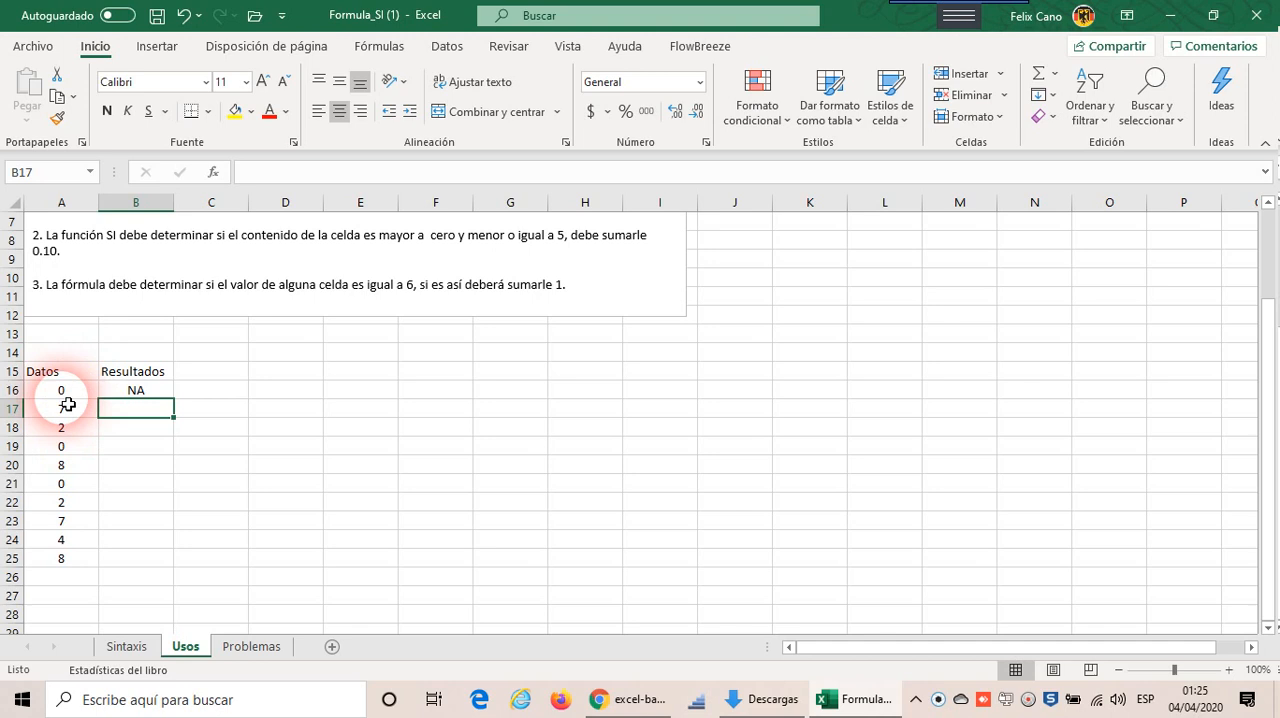
{"action": "left_click", "coordinate": [140, 391]}
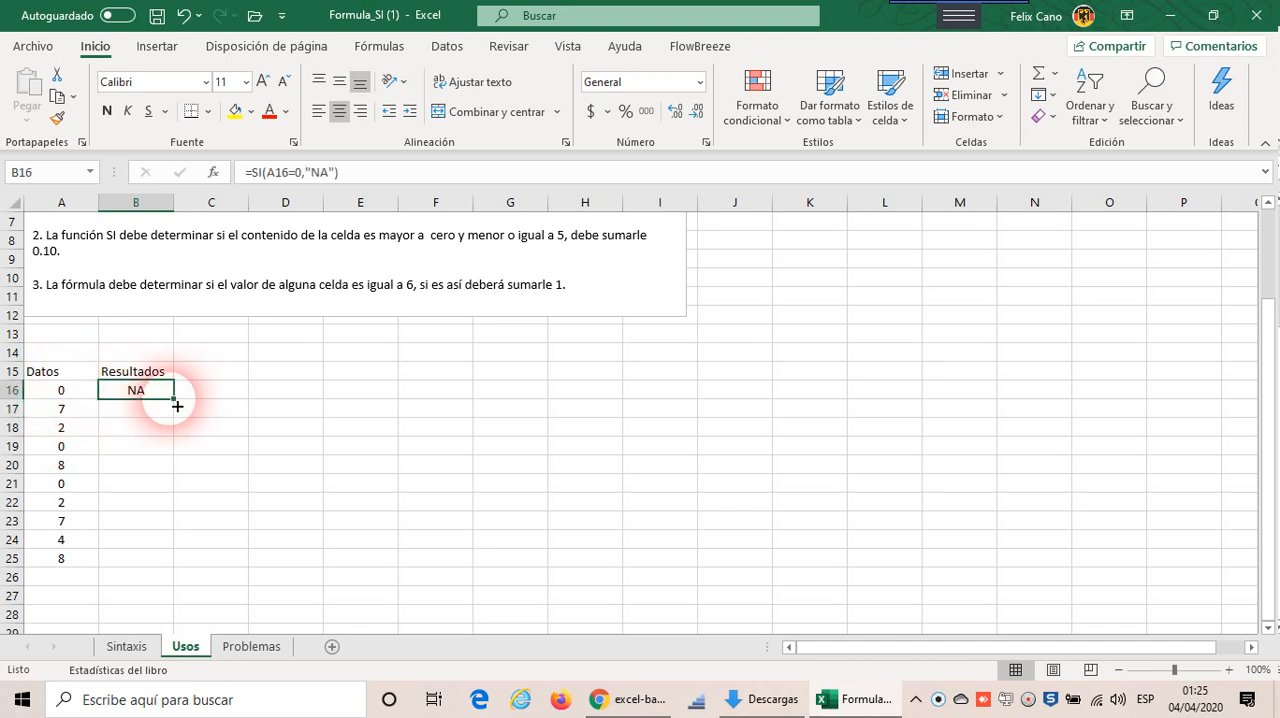
{"action": "left_click_drag", "start_coordinate": [181, 405], "coordinate": [191, 579]}
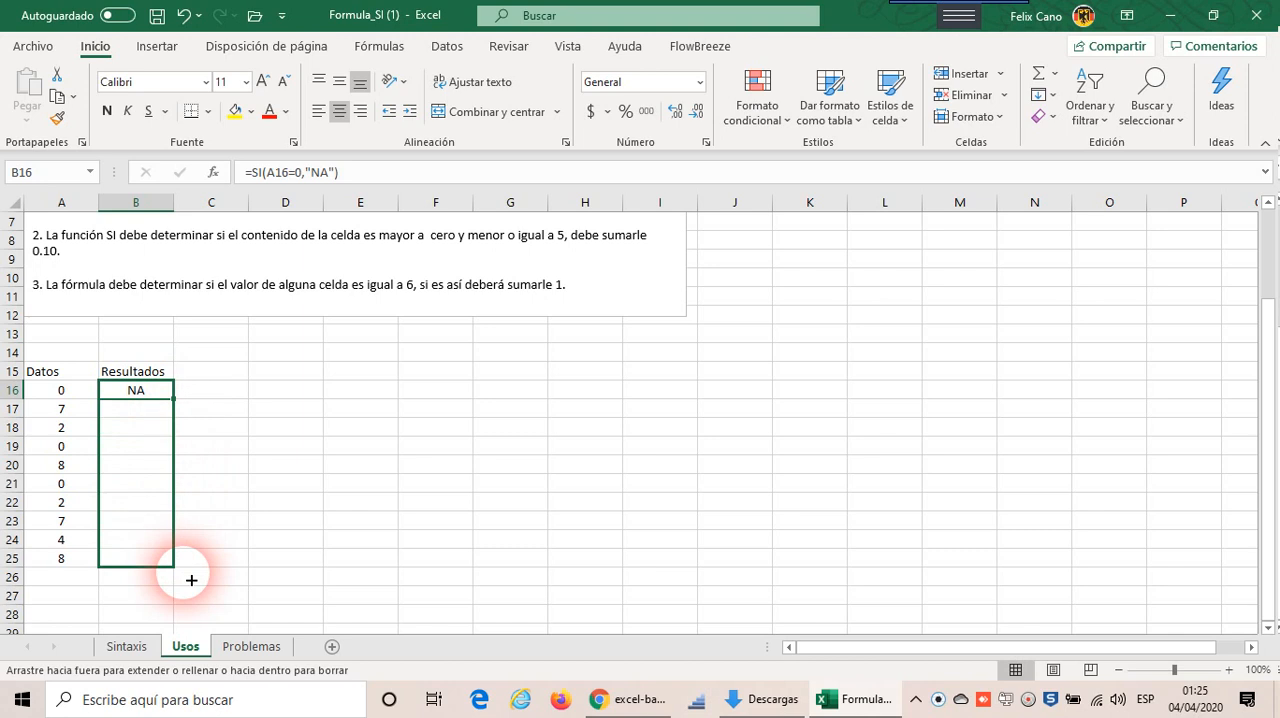
{"action": "left_click_drag", "start_coordinate": [191, 579], "coordinate": [191, 579]}
{"action": "left_click", "coordinate": [282, 484]}
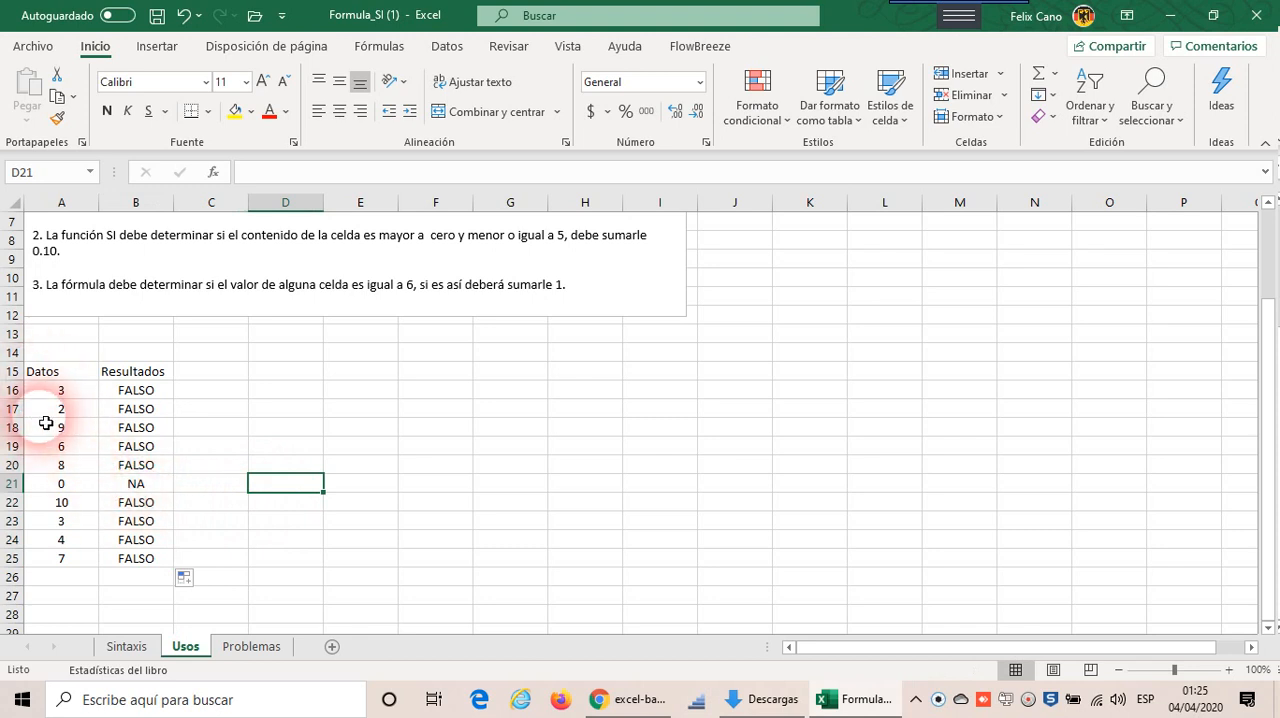
Step: Check the Datos cells A16 and A18, and recalculate the random values to test the SI formulas
{"action": "left_click", "coordinate": [55, 373]}
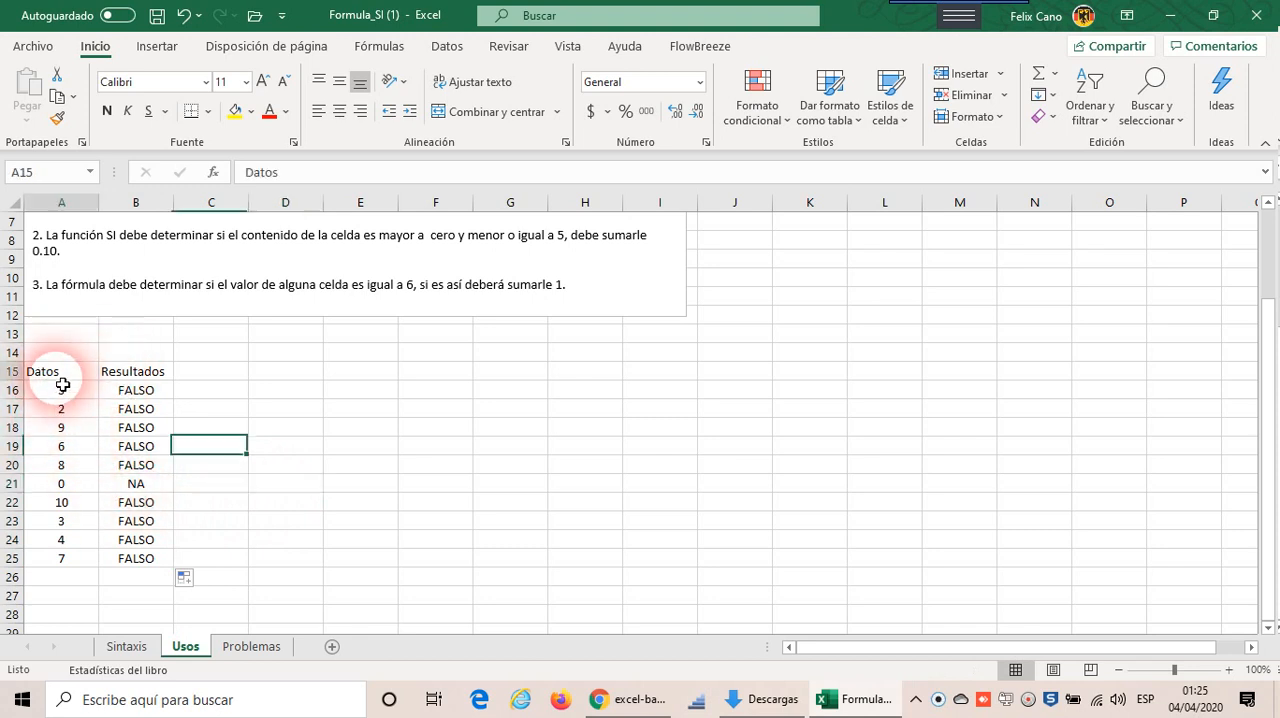
{"action": "left_click", "coordinate": [62, 388]}
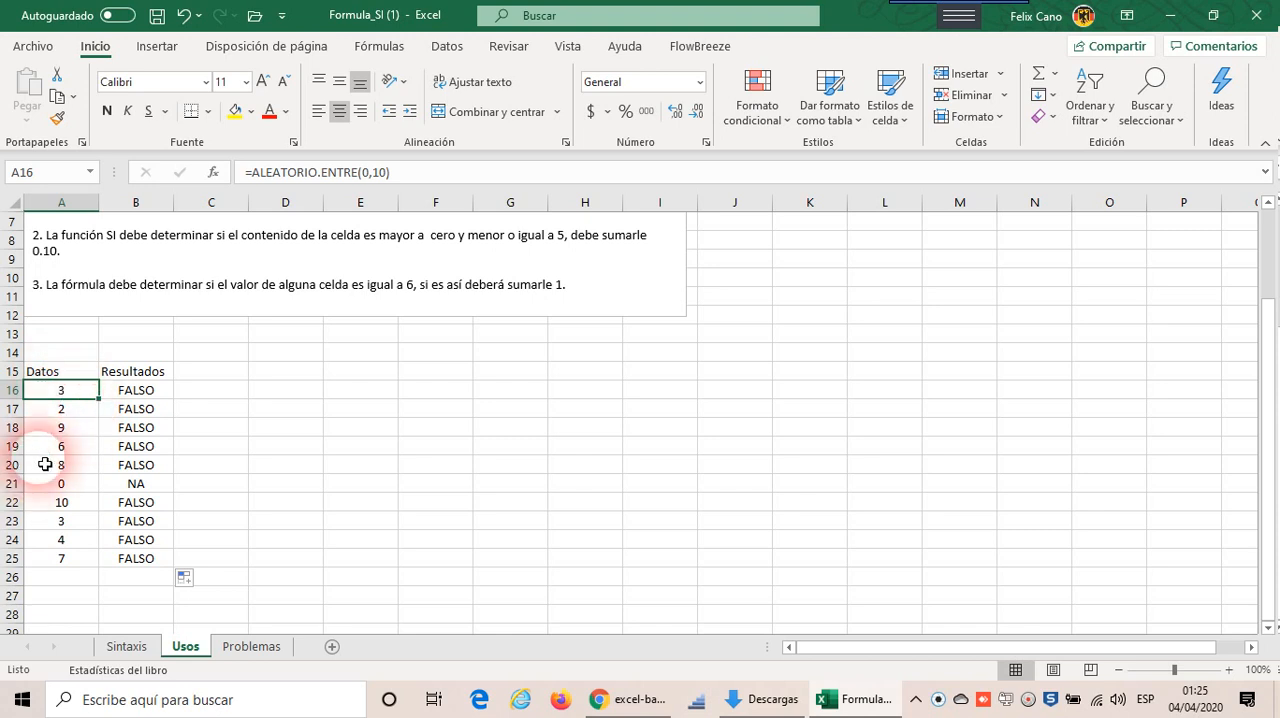
{"action": "left_click", "coordinate": [52, 428]}
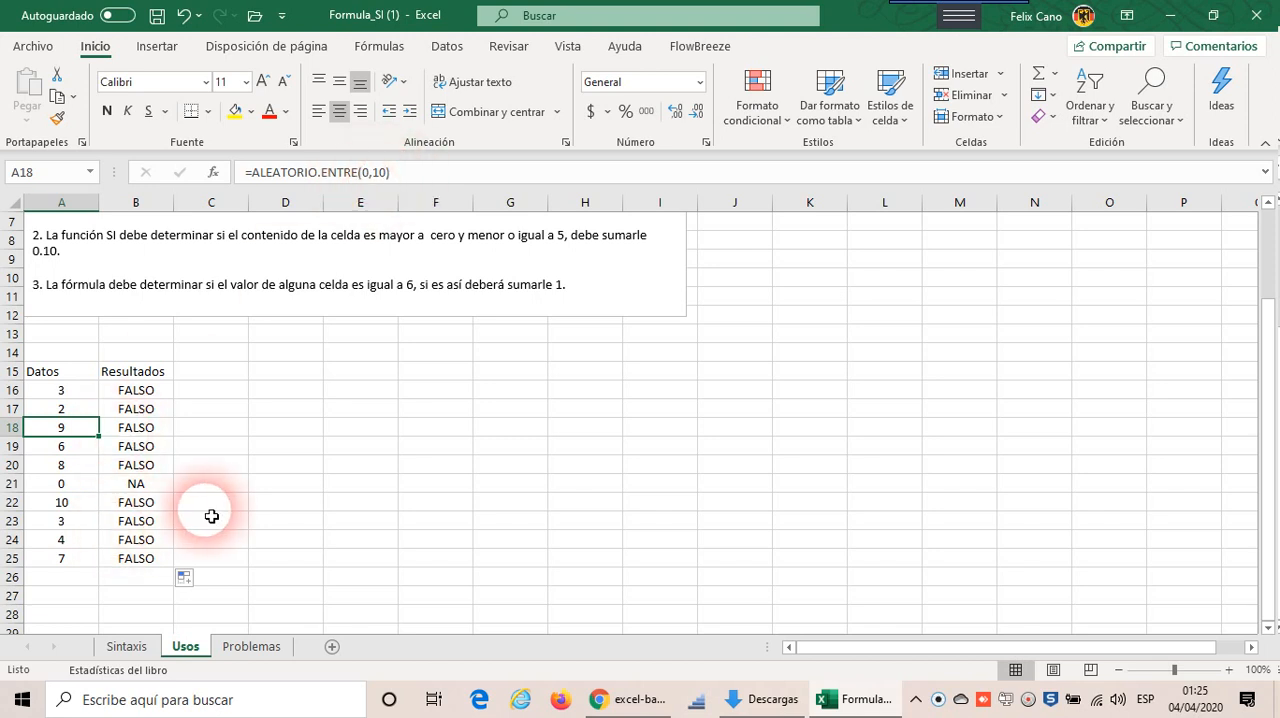
{"action": "key", "text": "F9"}
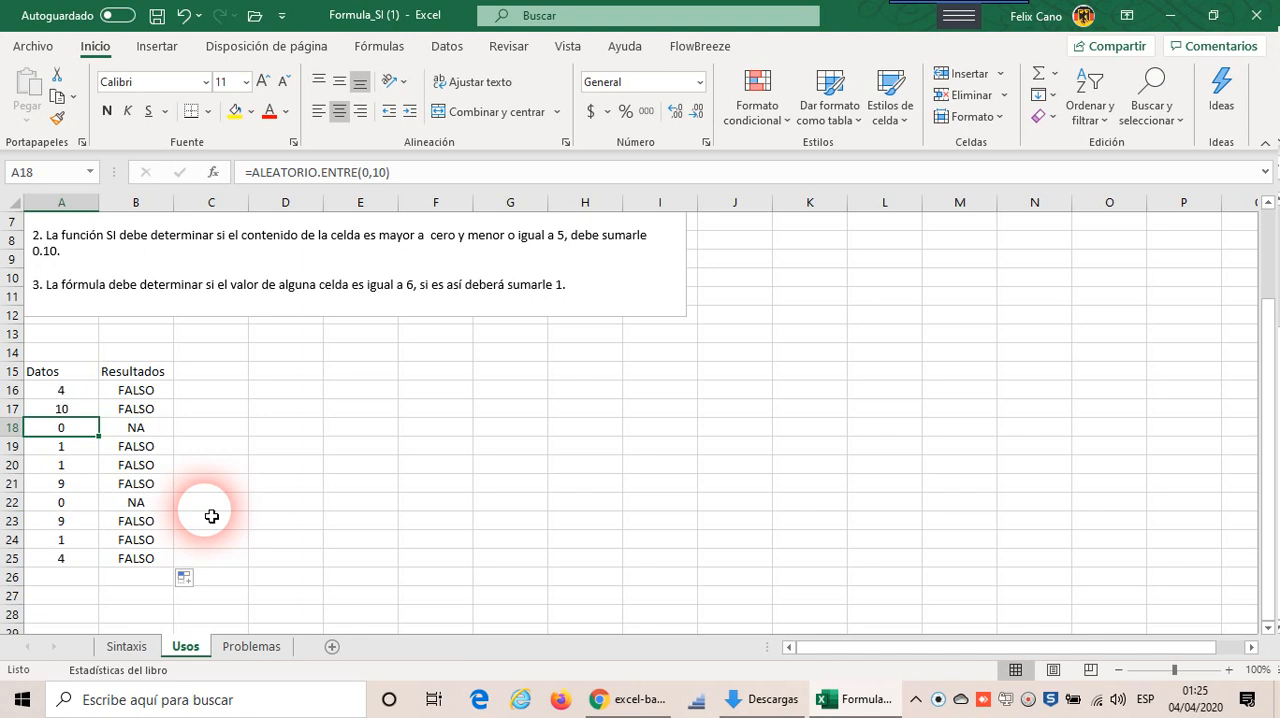
Step: Recalculate the random Datos values repeatedly to test the zero condition, and check the formula in B18
{"action": "key", "text": "F9"}
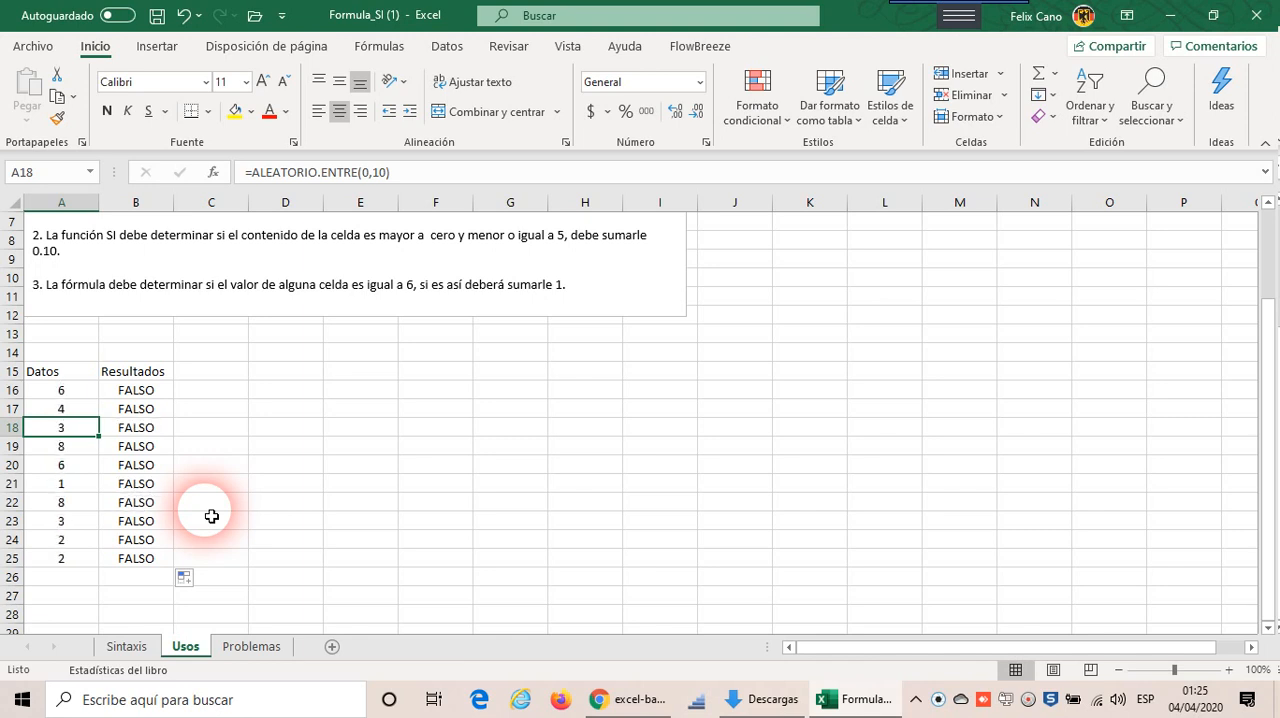
{"action": "key", "text": "F9"}
{"action": "key", "text": "F9"}
{"action": "key", "text": "F9"}
{"action": "key", "text": "F9"}
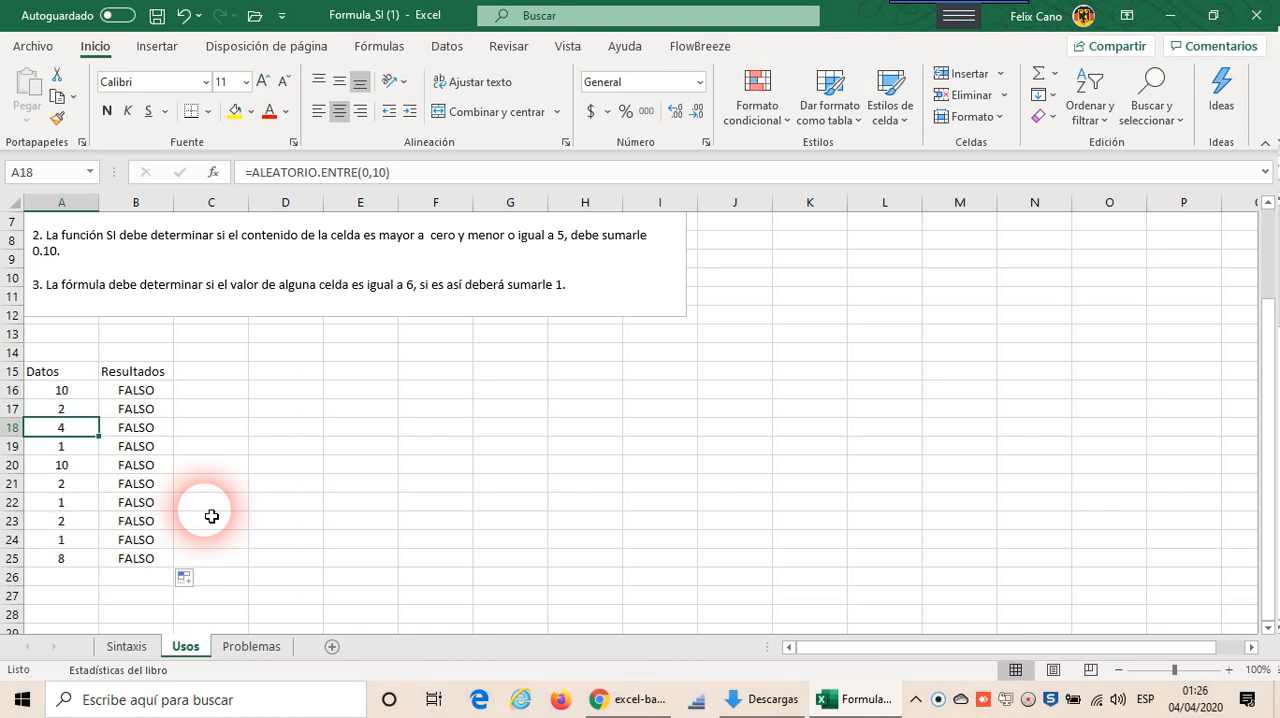
{"action": "key", "text": "F9"}
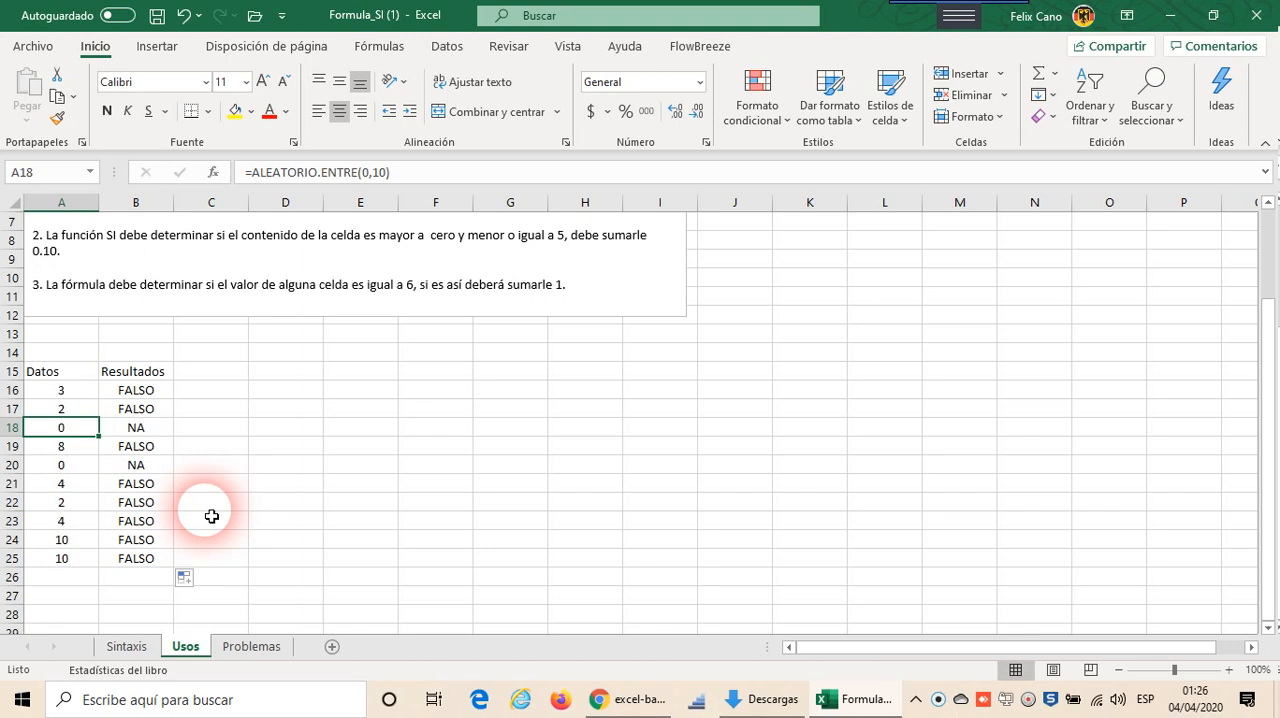
{"action": "left_click", "coordinate": [163, 425]}
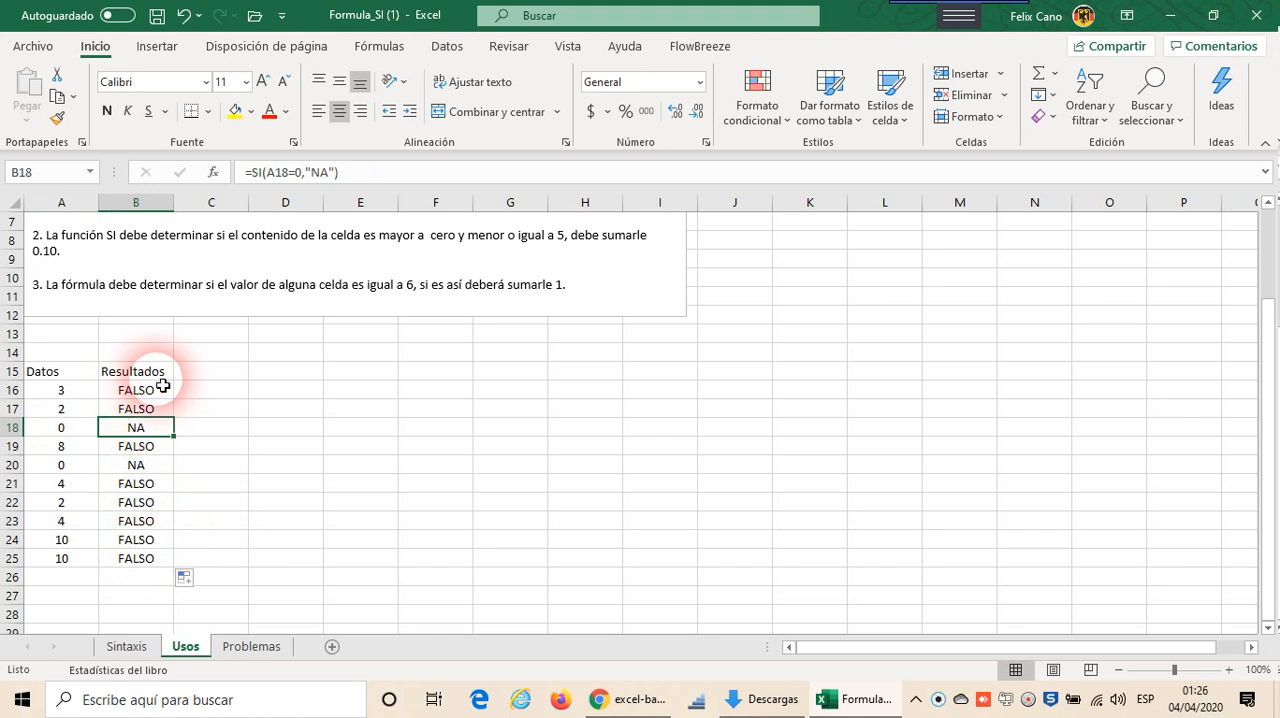
{"action": "left_click", "coordinate": [162, 390]}
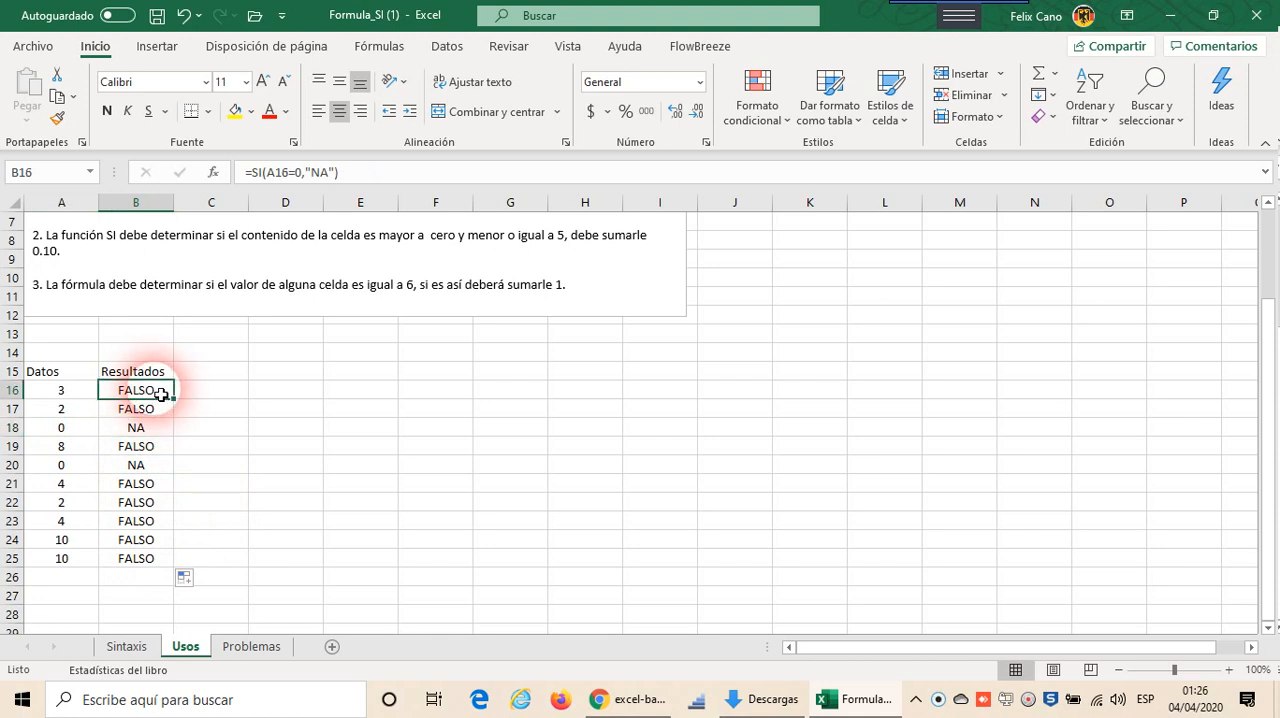
{"action": "double_click", "coordinate": [161, 392]}
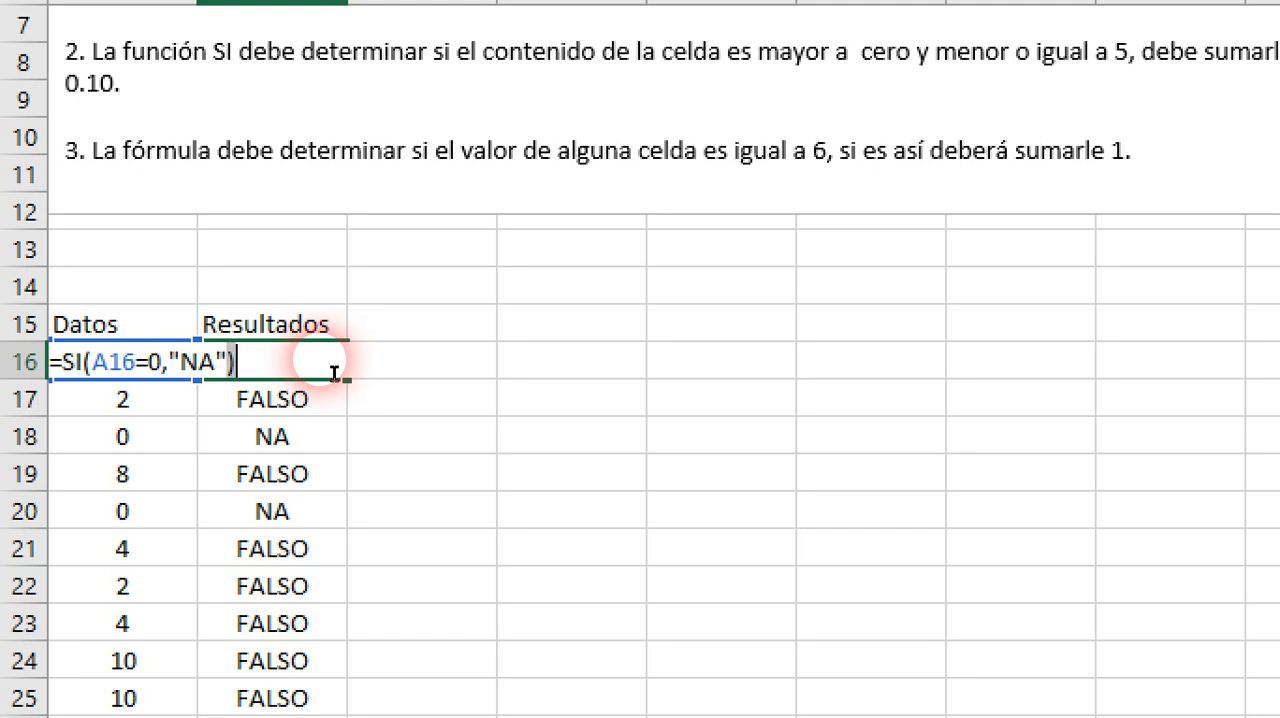
{"action": "key", "text": "BackSpace"}
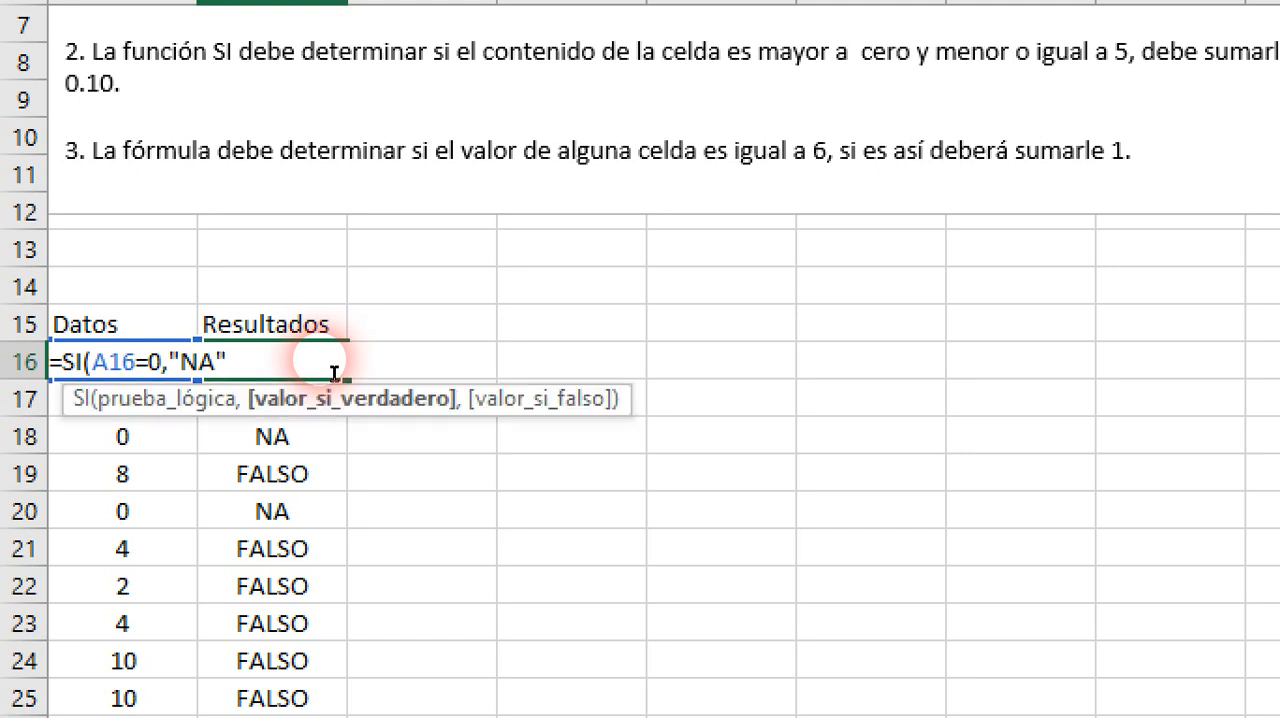
{"action": "type", "text": ","}
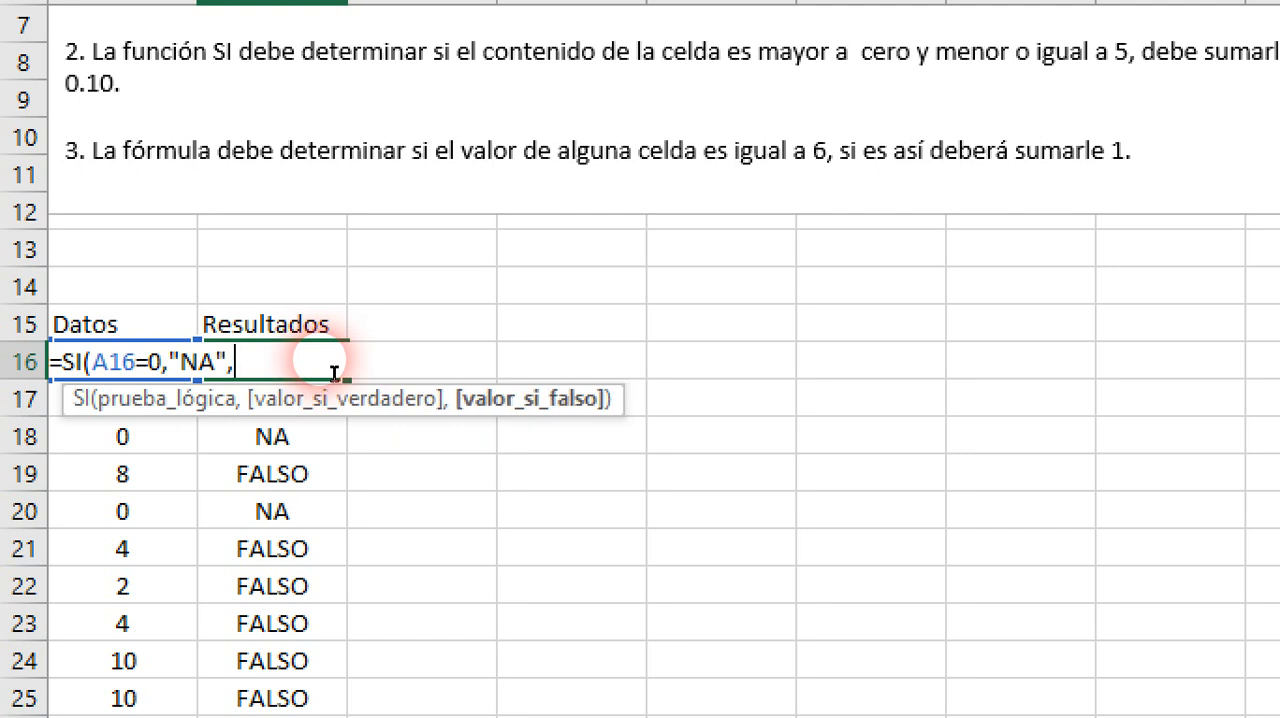
{"action": "type", "text": "si"}
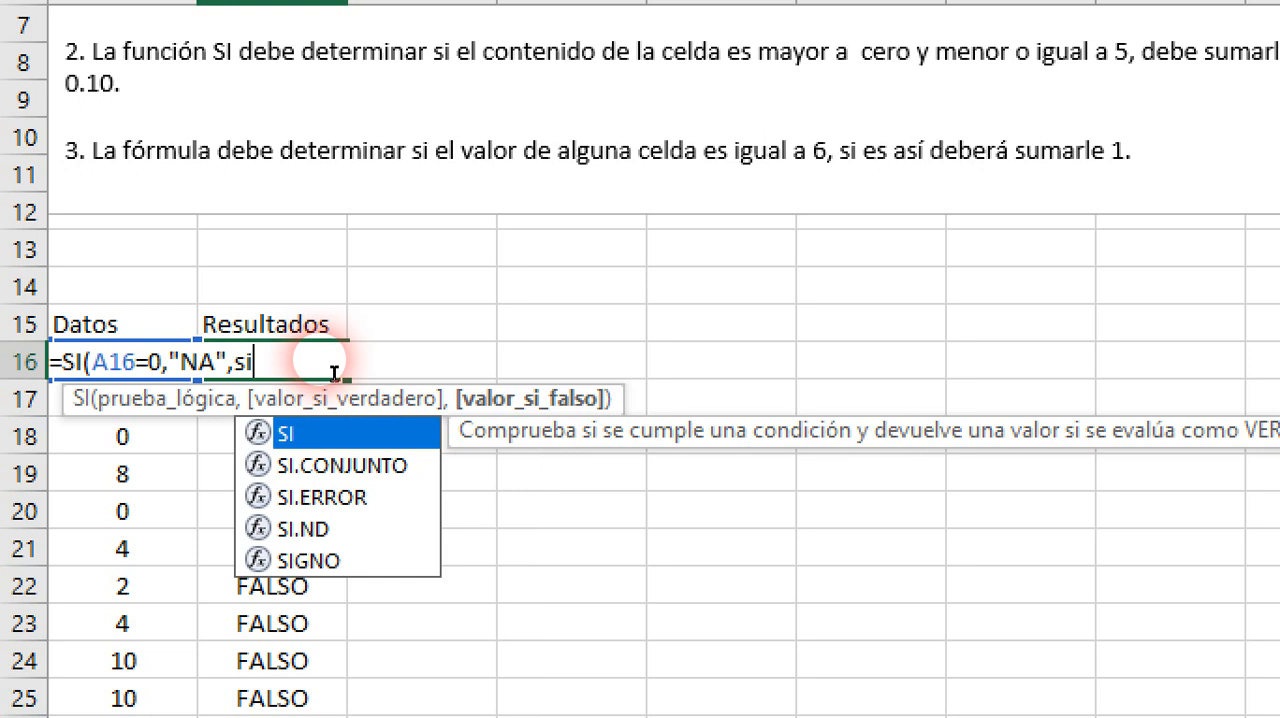
{"action": "type", "text": "("}
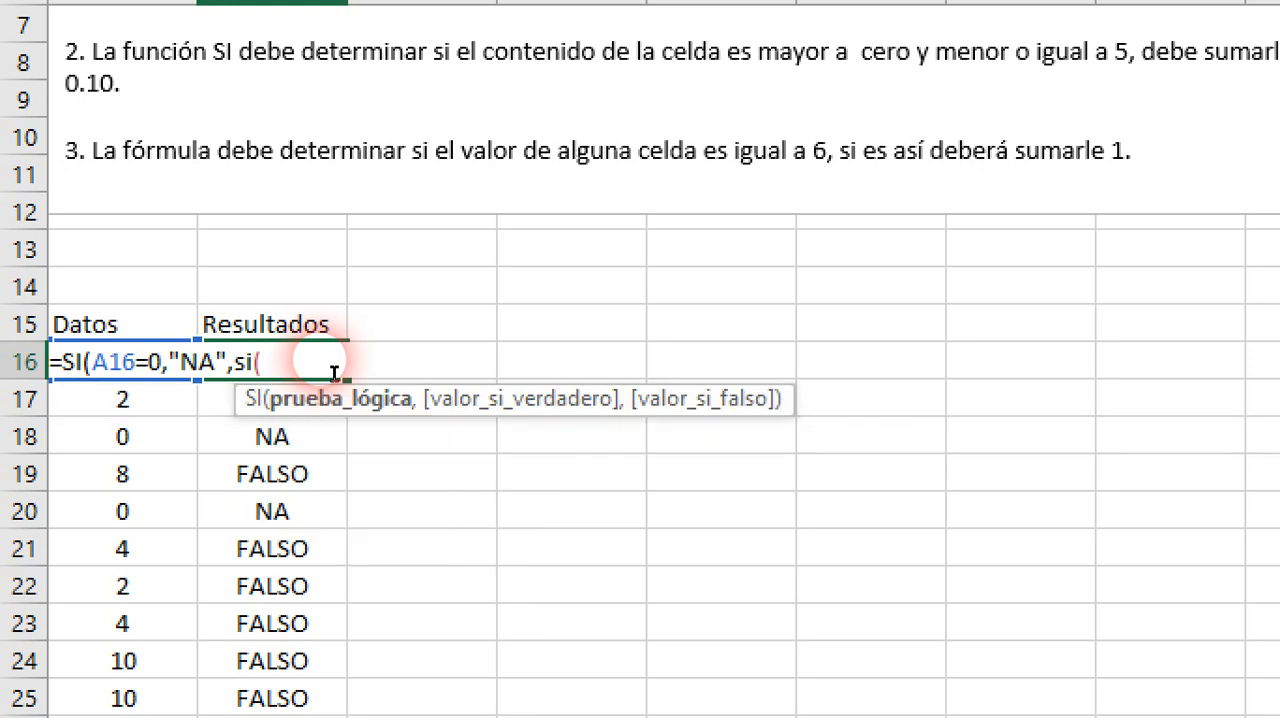
{"action": "scroll", "coordinate": [333, 373], "scroll_direction": "up", "scroll_amount": 2}
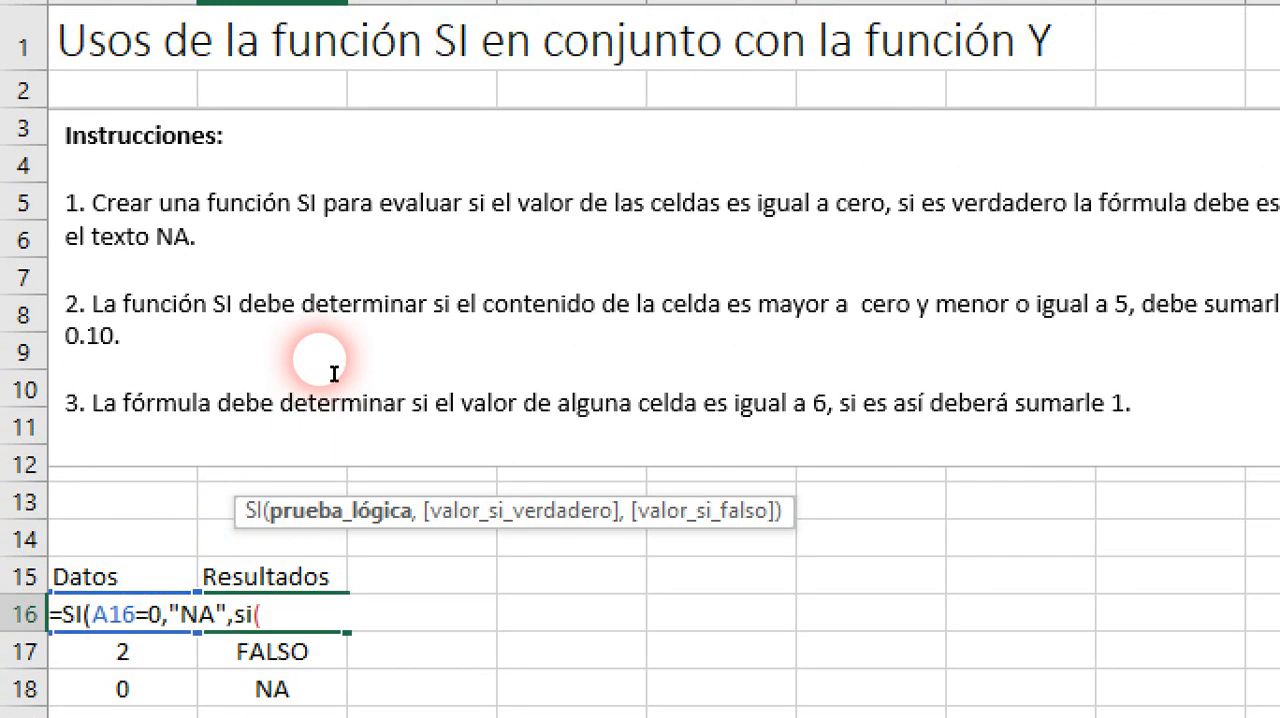
{"action": "scroll", "coordinate": [333, 373], "scroll_direction": "up", "scroll_amount": 2}
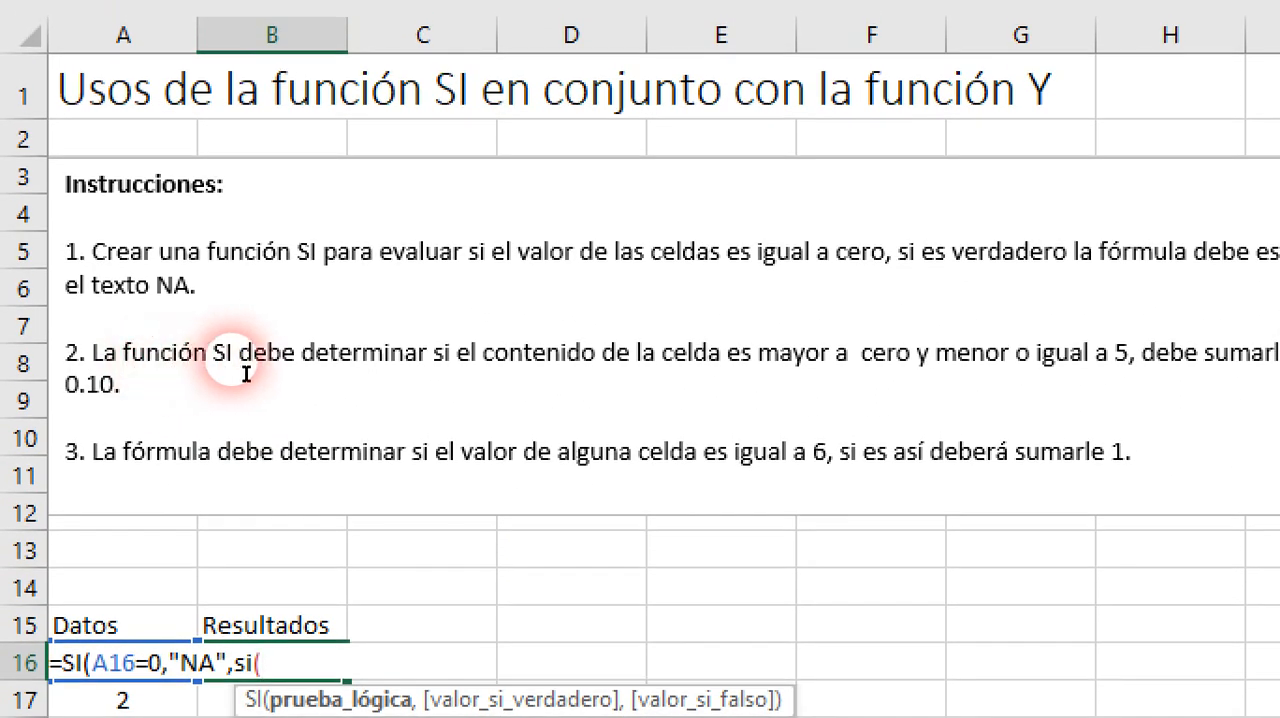
{"action": "scroll", "coordinate": [248, 374], "scroll_direction": "down", "scroll_amount": 1}
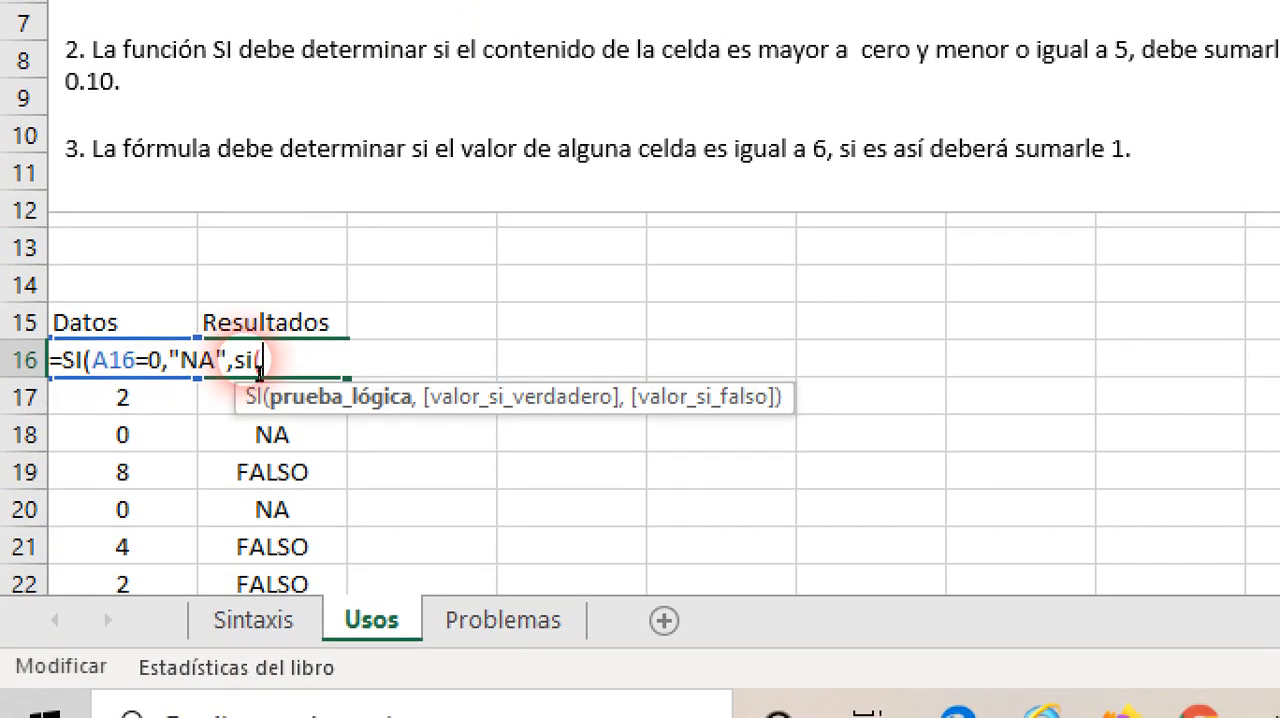
{"action": "key", "text": "Escape"}
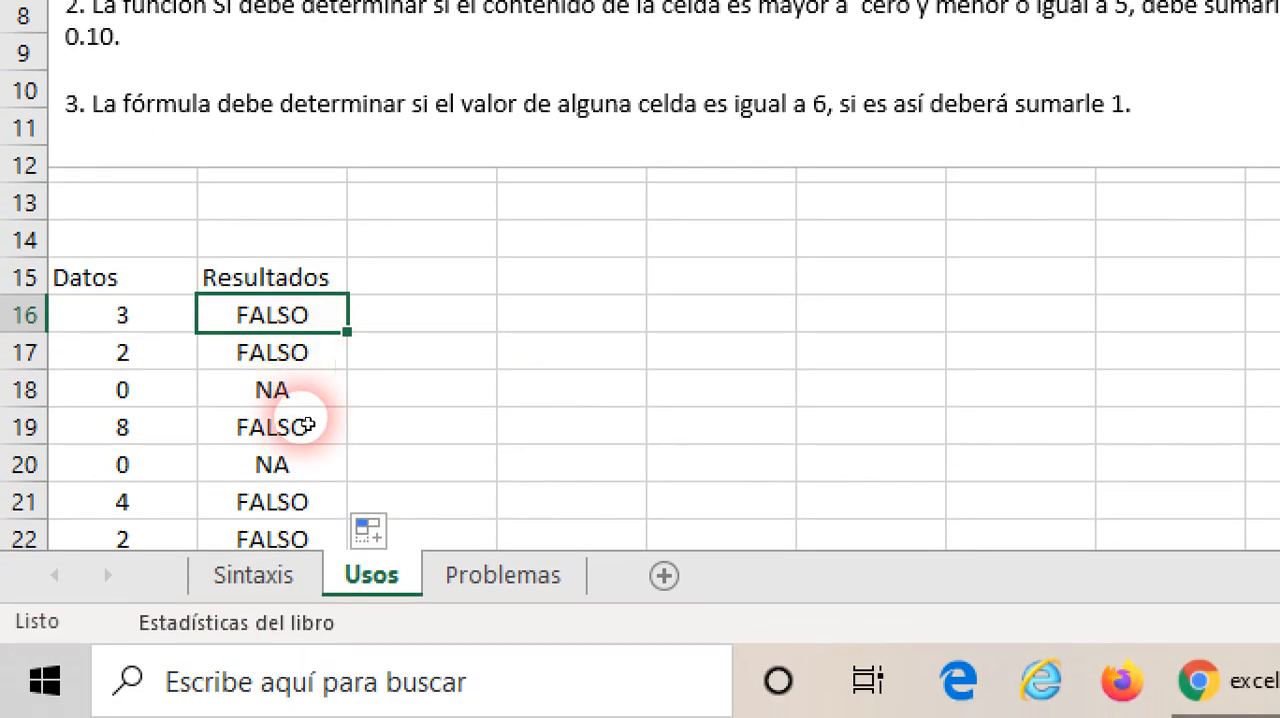
Step: Clear the copied SI formulas from the Resultados cells B17:B25, keeping only the one in B16
{"action": "left_click", "coordinate": [311, 379]}
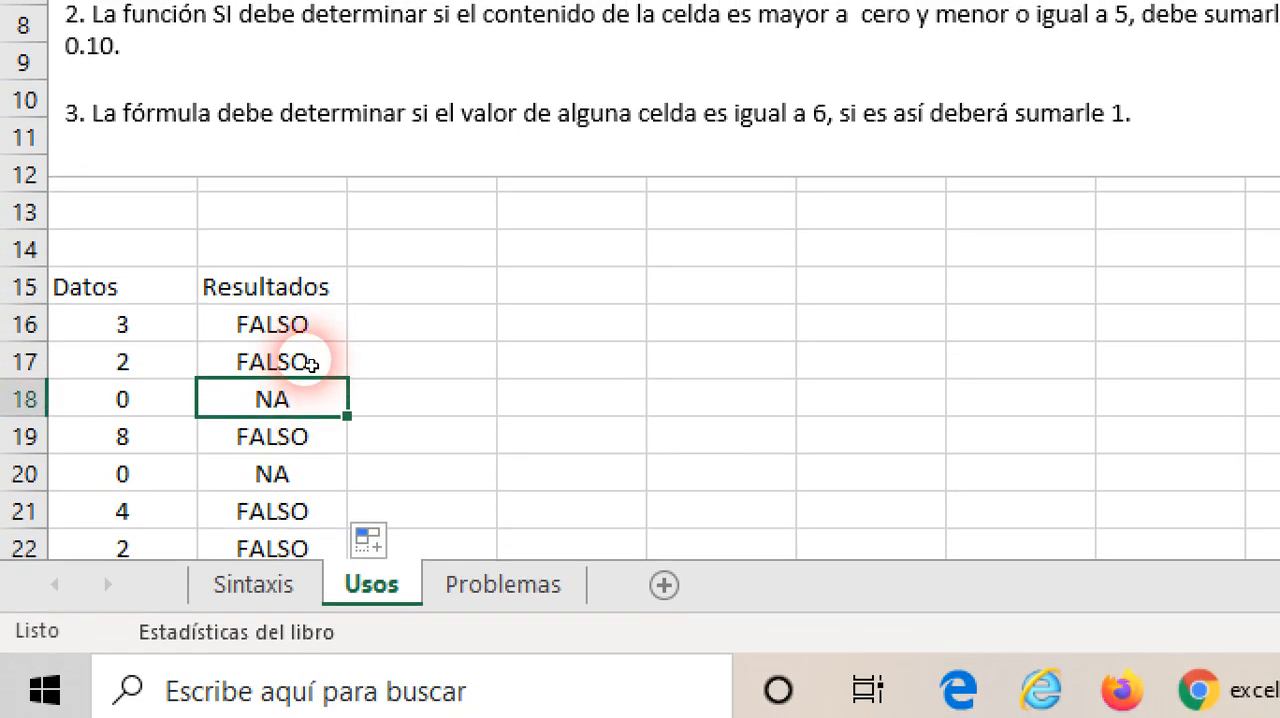
{"action": "left_click_drag", "start_coordinate": [311, 354], "coordinate": [323, 480]}
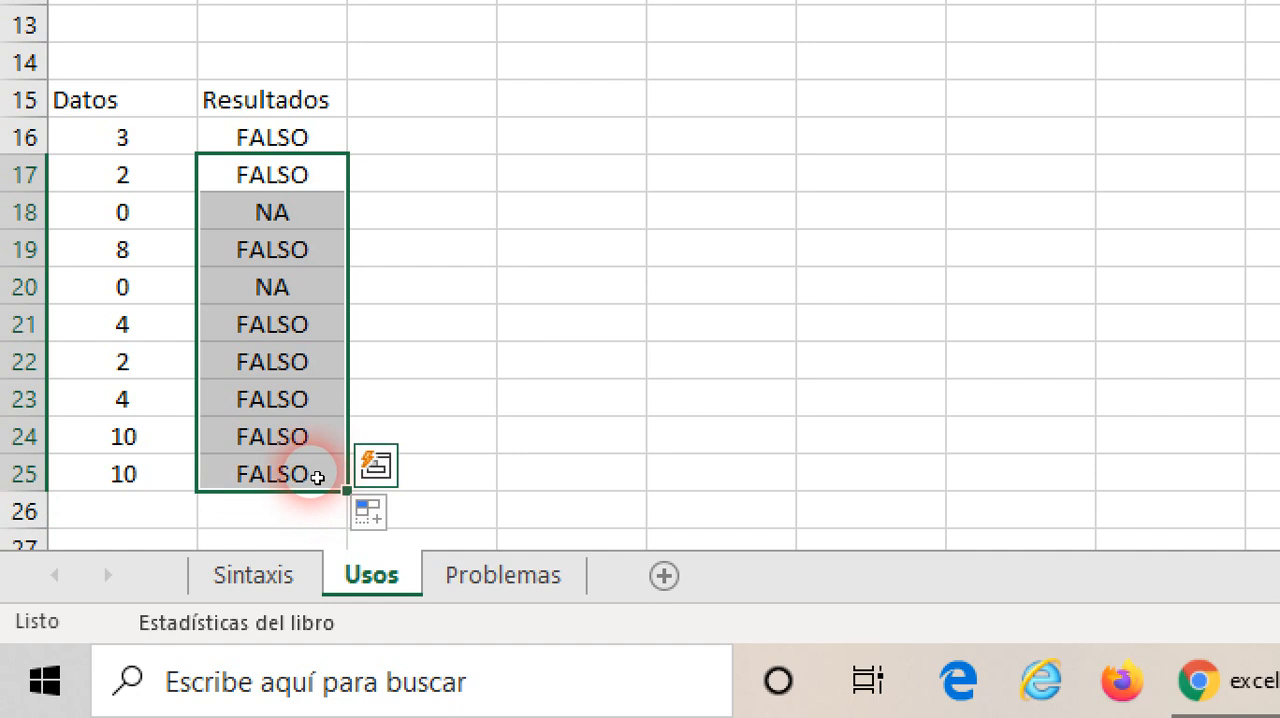
{"action": "key", "text": "Delete"}
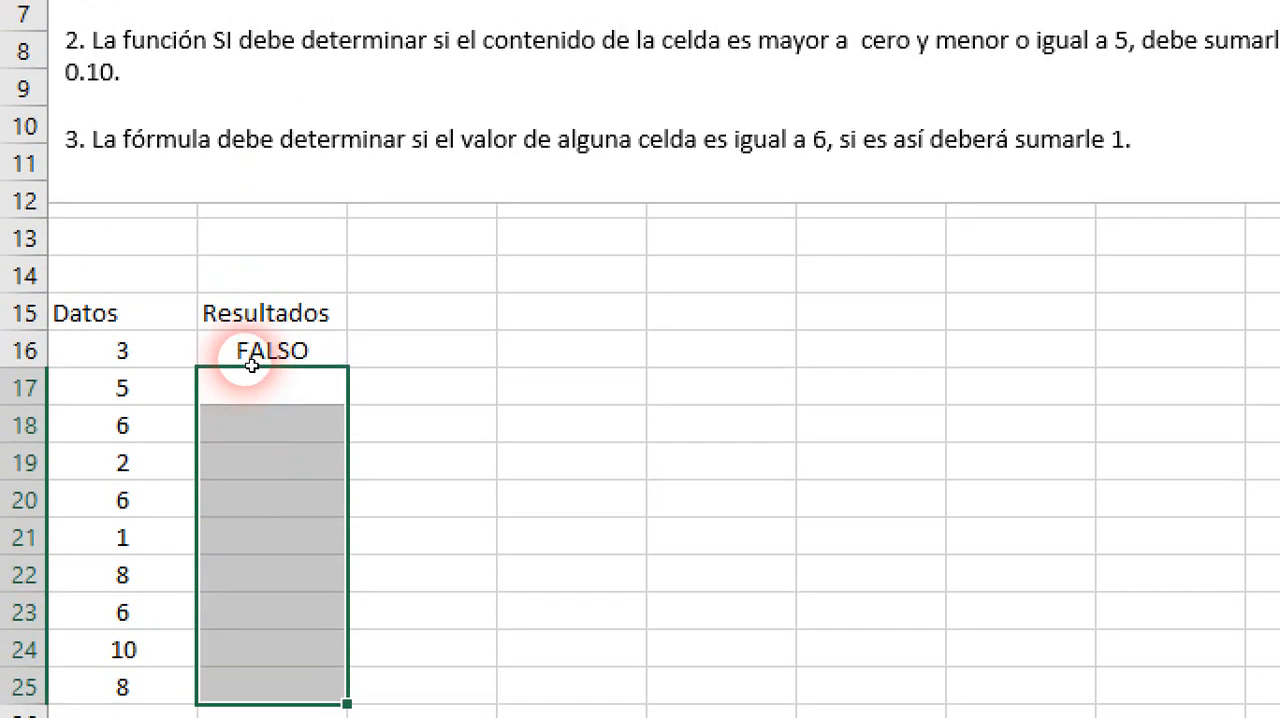
Step: Review the SI formula in B16 and recalculate the sheet several times to test that single result against A16
{"action": "left_click", "coordinate": [250, 150]}
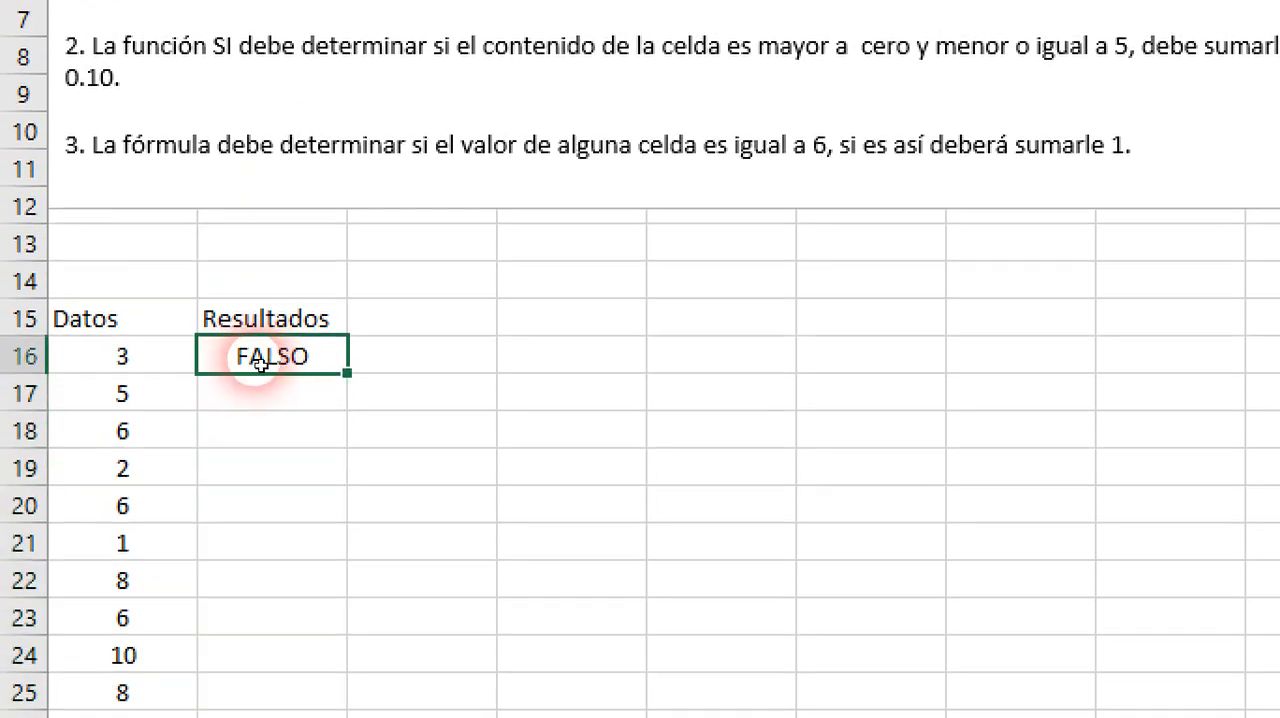
{"action": "double_click", "coordinate": [265, 362]}
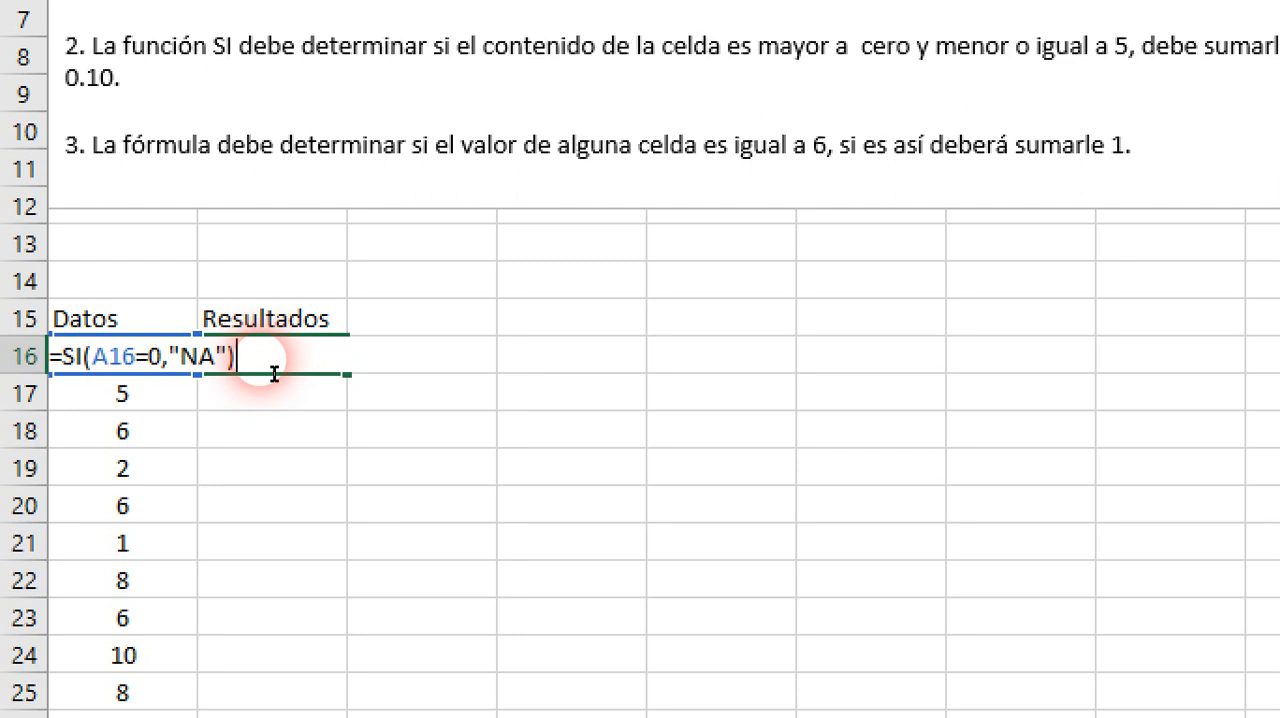
{"action": "key", "text": "ctrl+Return"}
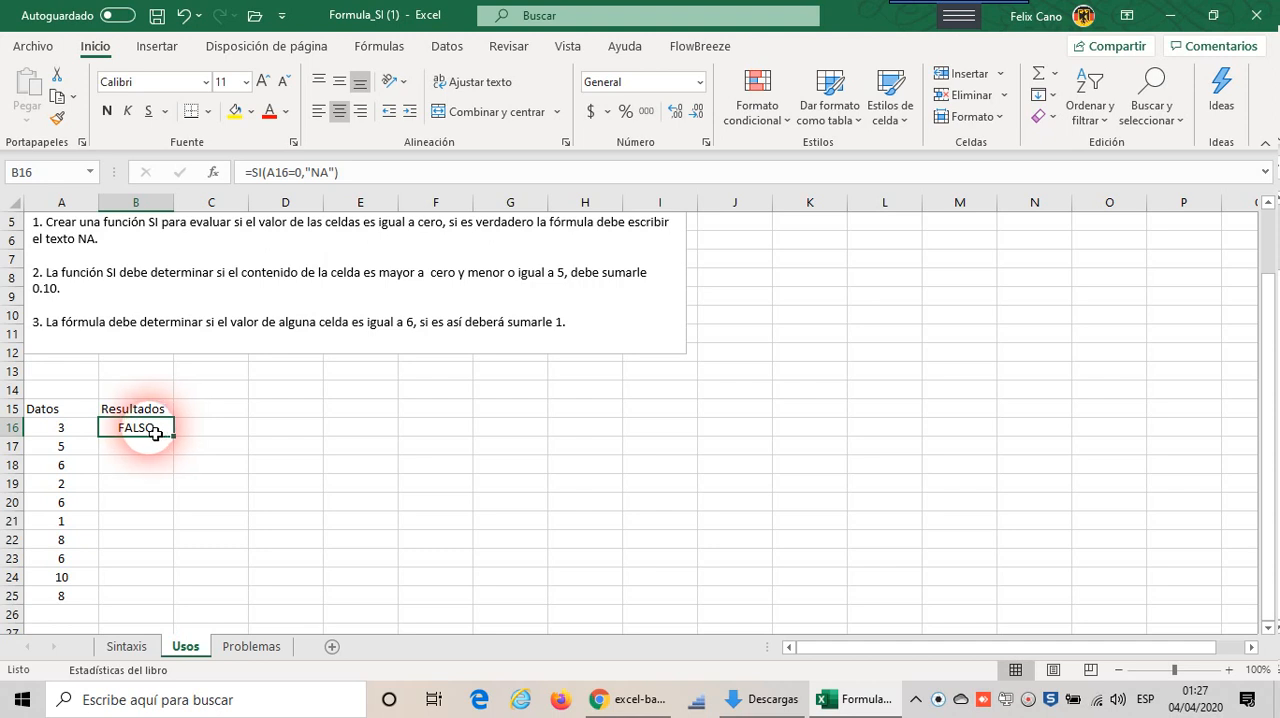
{"action": "key", "text": "F9"}
{"action": "key", "text": "F9"}
{"action": "key", "text": "F9"}
{"action": "key", "text": "F9"}
{"action": "key", "text": "F9"}
{"action": "key", "text": "F9"}
{"action": "key", "text": "F9"}
{"action": "key", "text": "F9"}
{"action": "key", "text": "F9"}
{"action": "key", "text": "F9"}
{"action": "key", "text": "F9"}
{"action": "key", "text": "F9"}
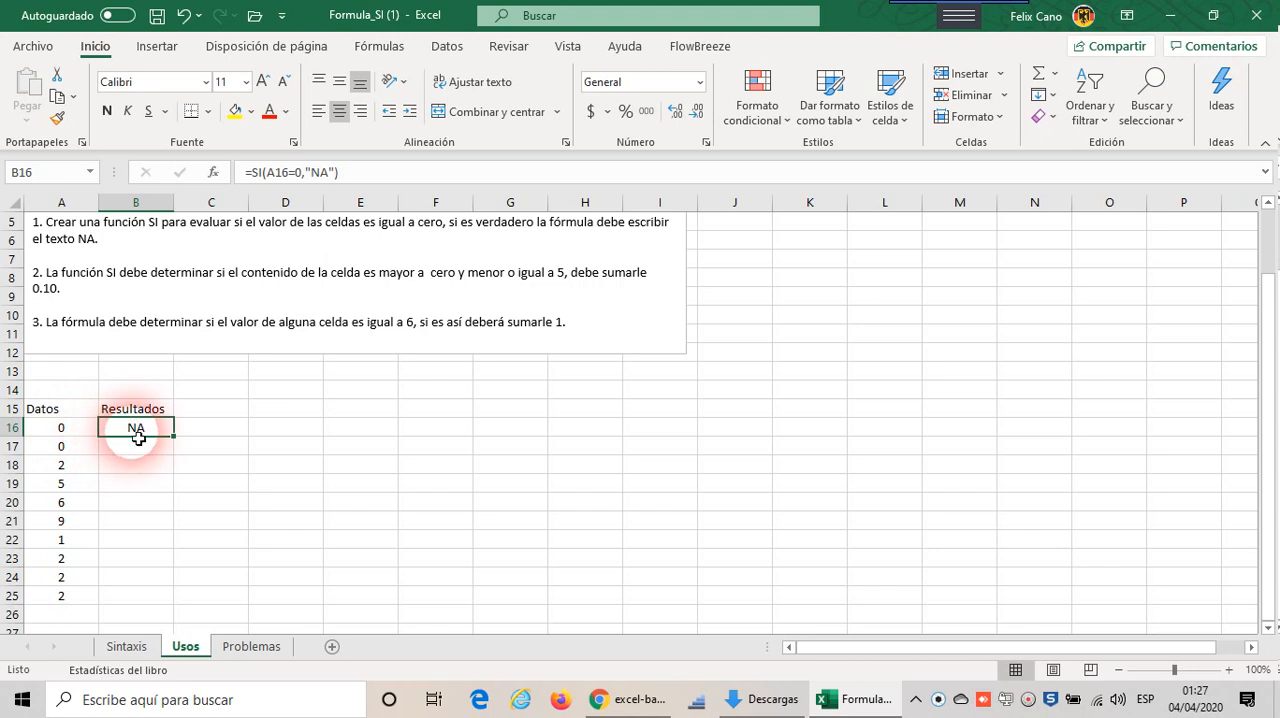
Step: Compare the Datos values in rows 18 to 22 with the three written conditions in the Usos instructions
{"action": "left_click", "coordinate": [75, 471]}
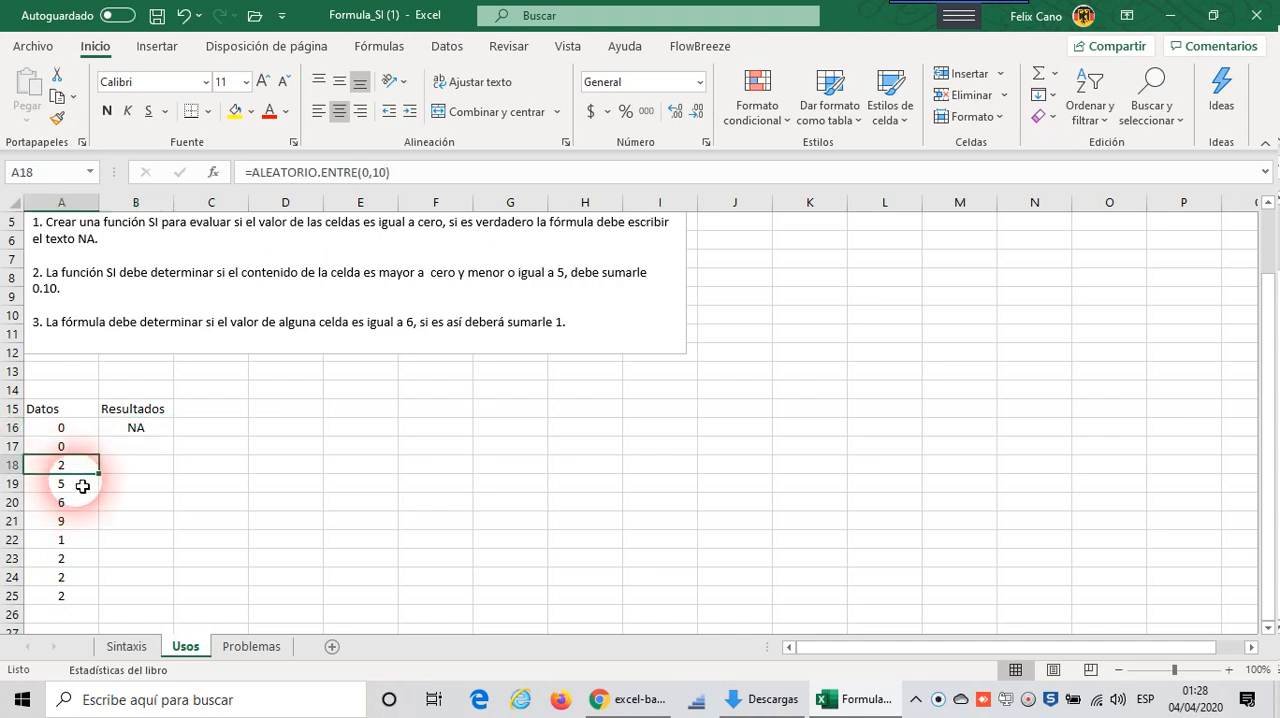
{"action": "left_click", "coordinate": [83, 486]}
{"action": "left_click", "coordinate": [84, 541]}
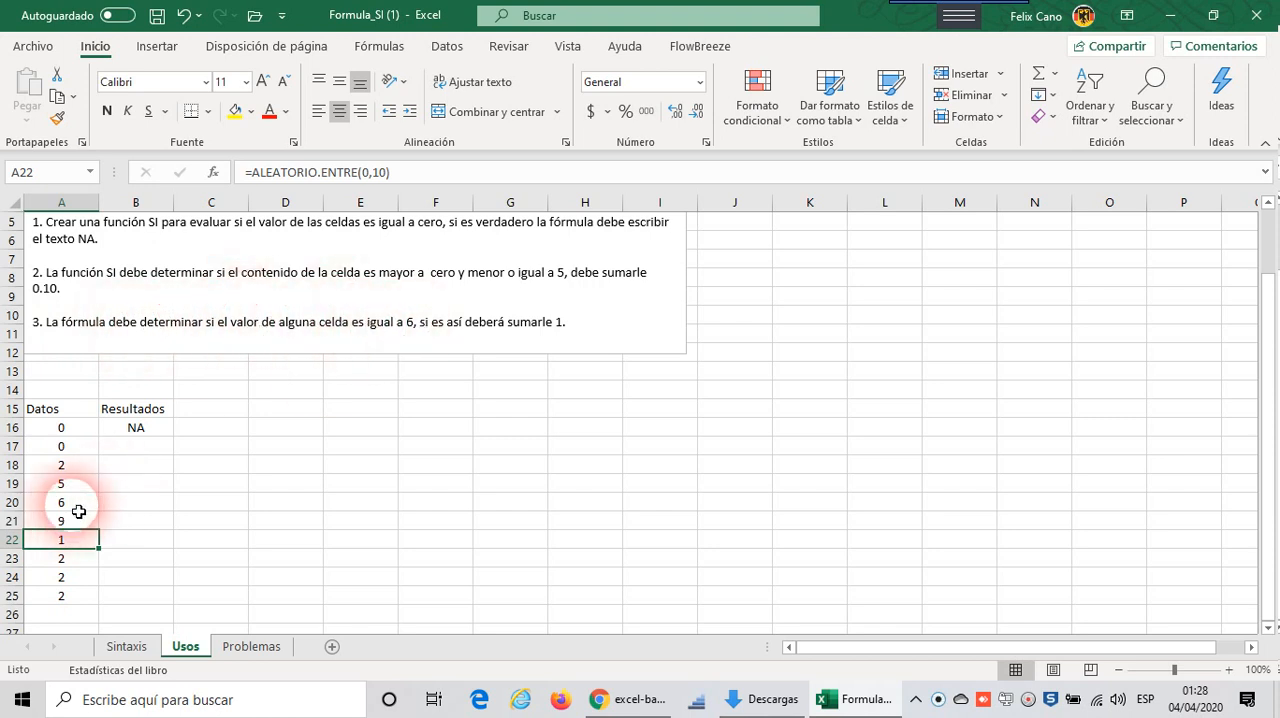
{"action": "left_click", "coordinate": [125, 500]}
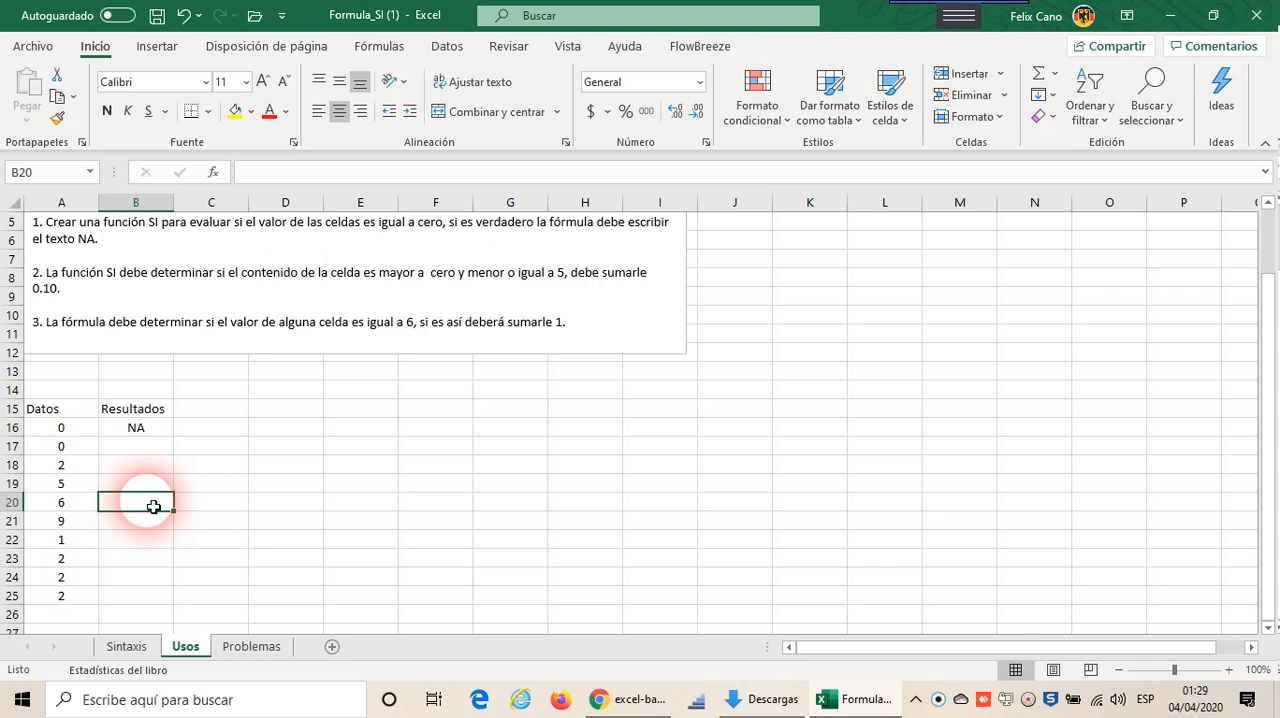
{"action": "left_click", "coordinate": [75, 526]}
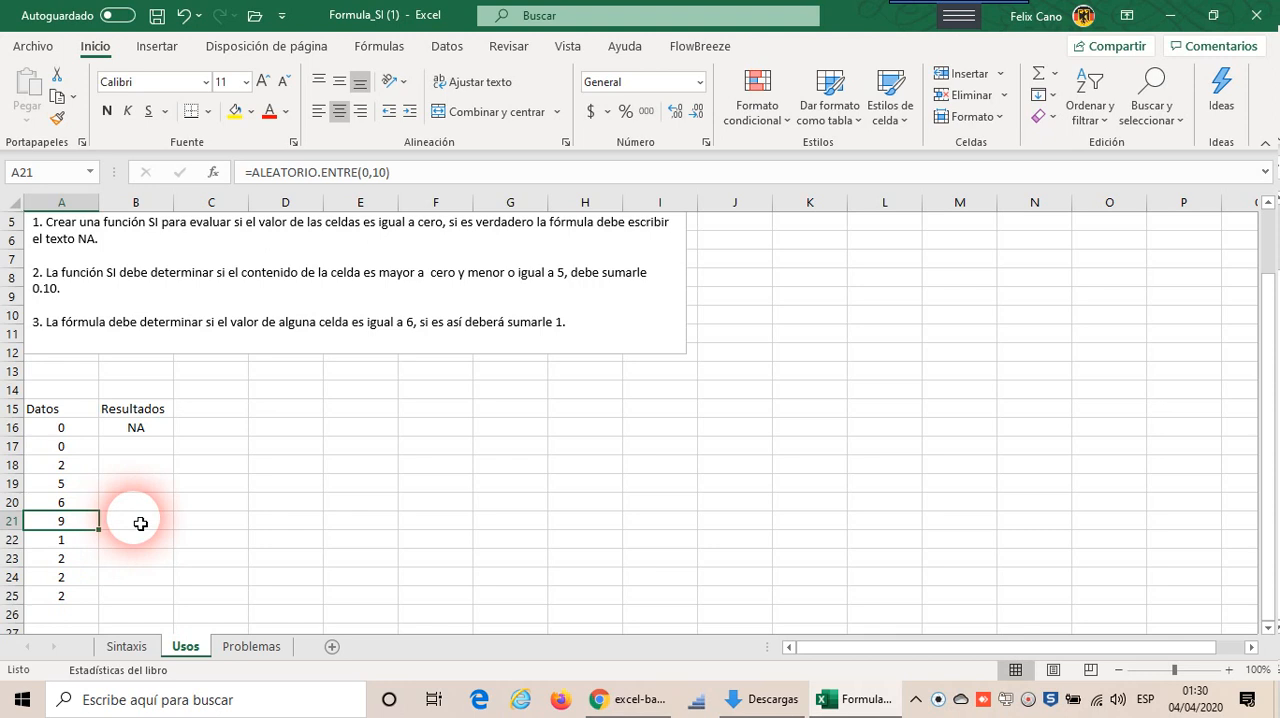
{"action": "scroll", "coordinate": [266, 518], "scroll_direction": "up", "scroll_amount": 1}
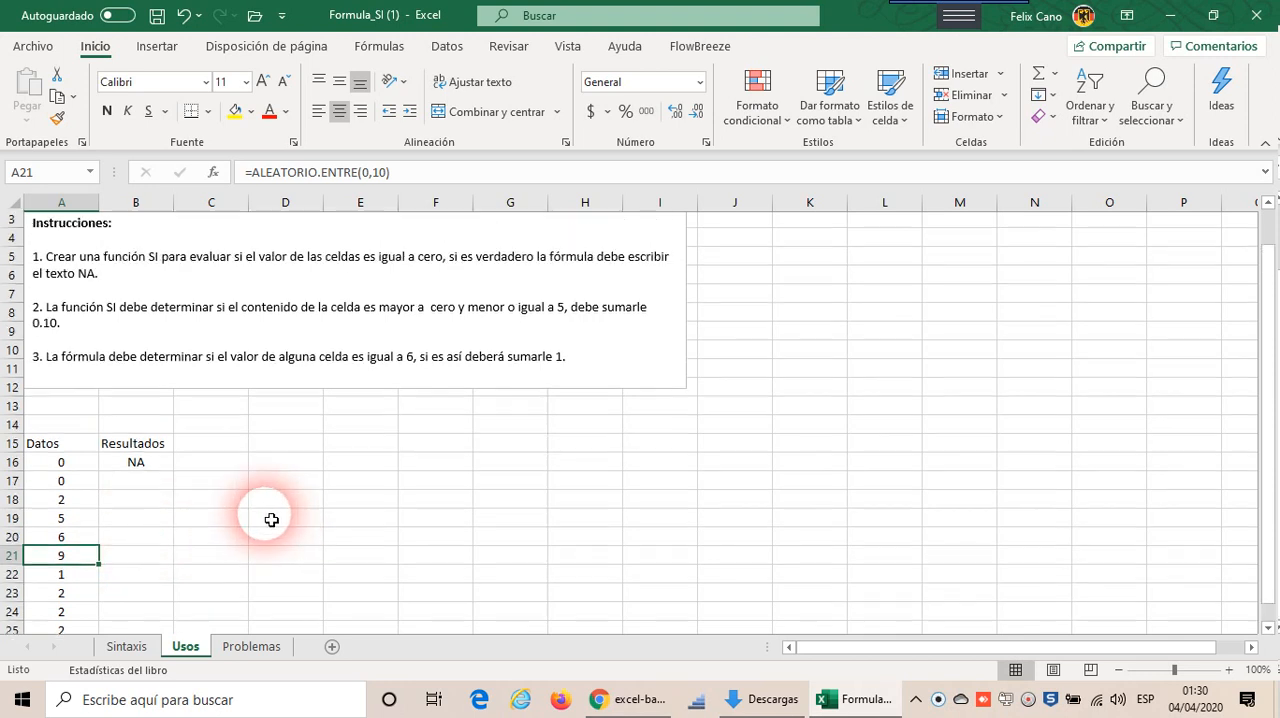
{"action": "scroll", "coordinate": [266, 518], "scroll_direction": "down", "scroll_amount": 2}
{"action": "scroll", "coordinate": [267, 521], "scroll_direction": "up", "scroll_amount": 1}
{"action": "scroll", "coordinate": [266, 520], "scroll_direction": "up", "scroll_amount": 2}
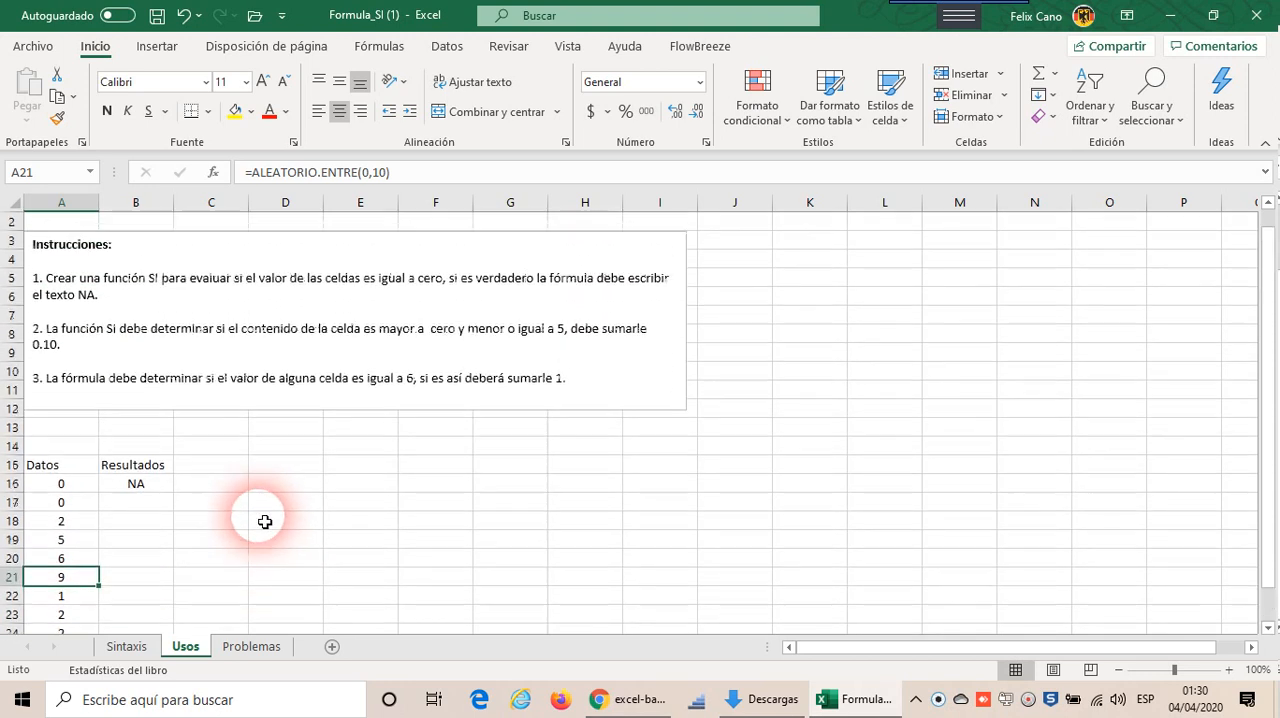
{"action": "scroll", "coordinate": [266, 520], "scroll_direction": "down", "scroll_amount": 1}
{"action": "scroll", "coordinate": [265, 521], "scroll_direction": "up", "scroll_amount": 1}
{"action": "scroll", "coordinate": [265, 521], "scroll_direction": "up", "scroll_amount": 1}
{"action": "scroll", "coordinate": [265, 521], "scroll_direction": "down", "scroll_amount": 2}
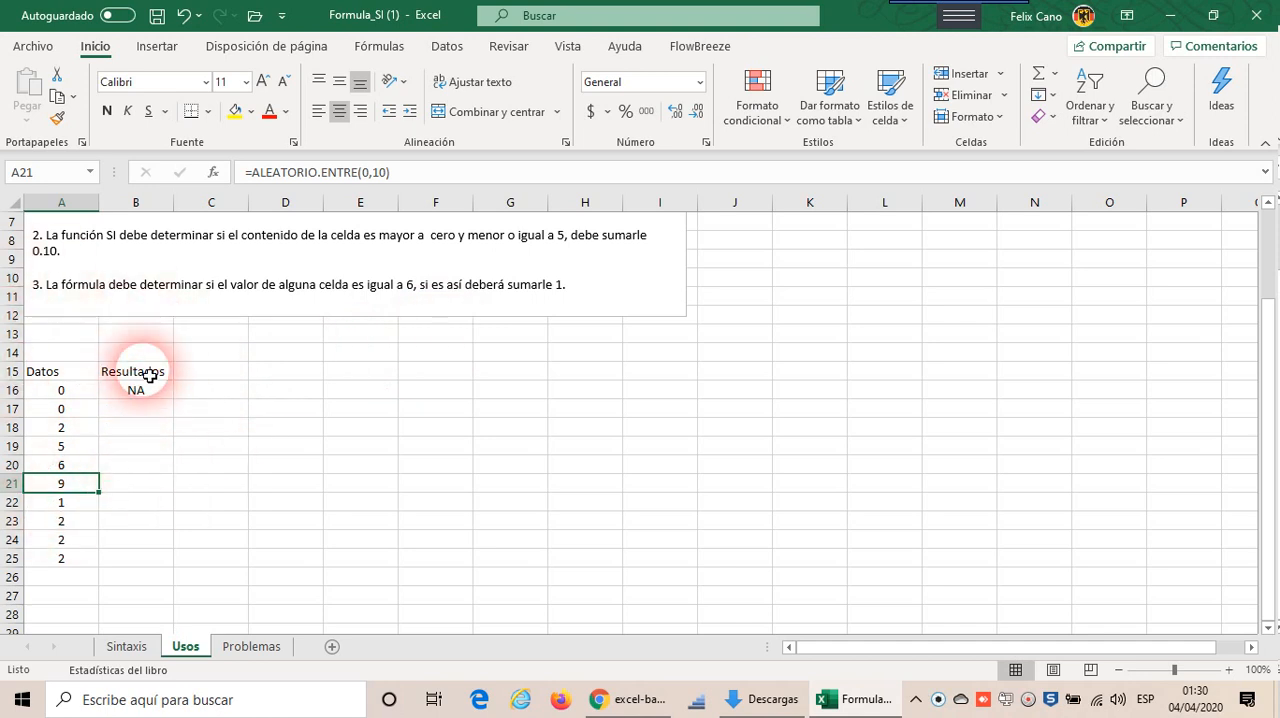
Step: Open the Problemas sheet and look over the Calificaciones and Precios tables with their problem instructions
{"action": "left_click", "coordinate": [262, 650]}
{"action": "scroll", "coordinate": [309, 605], "scroll_direction": "up", "scroll_amount": 9}
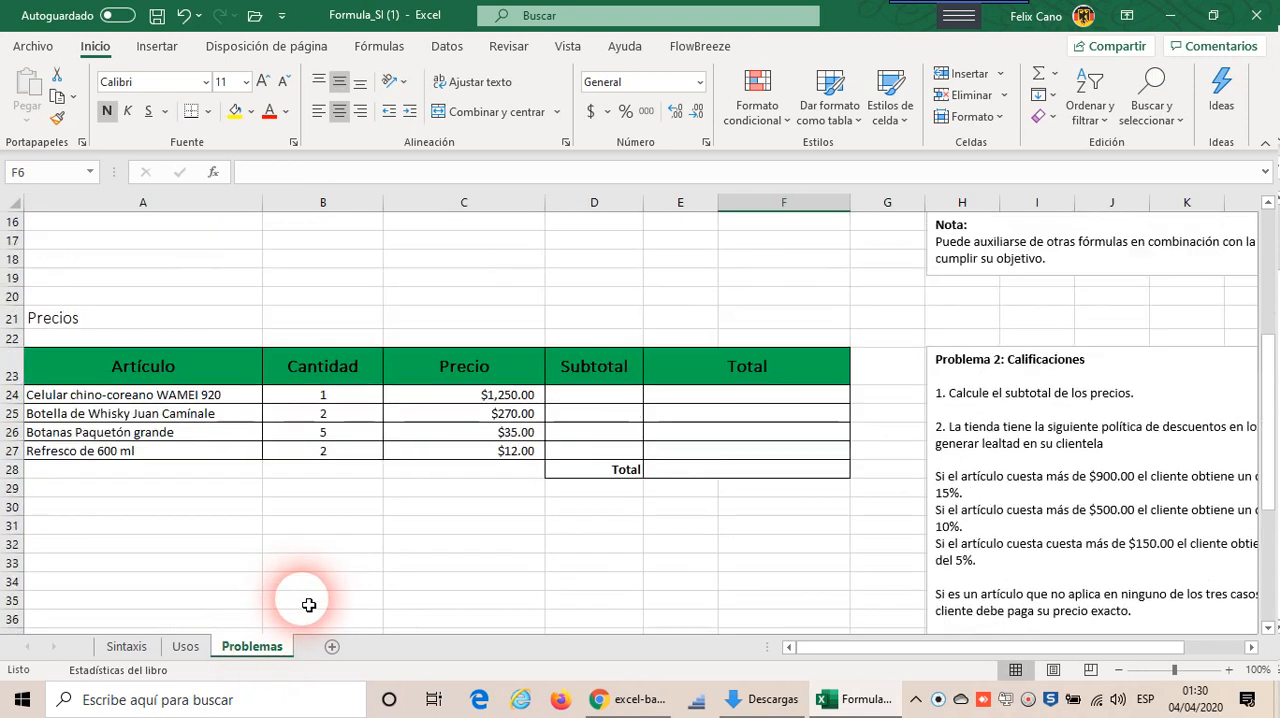
{"action": "scroll", "coordinate": [309, 605], "scroll_direction": "up", "scroll_amount": 2}
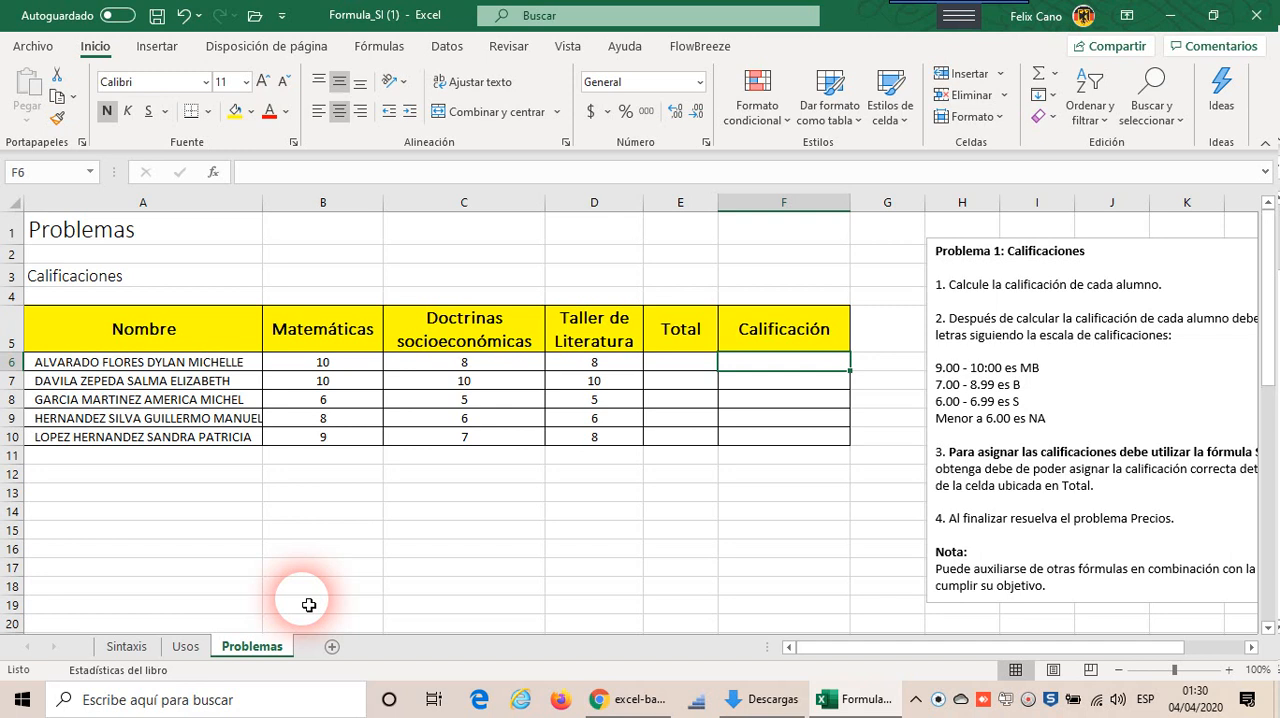
{"action": "scroll", "coordinate": [250, 490], "scroll_direction": "down", "scroll_amount": 3}
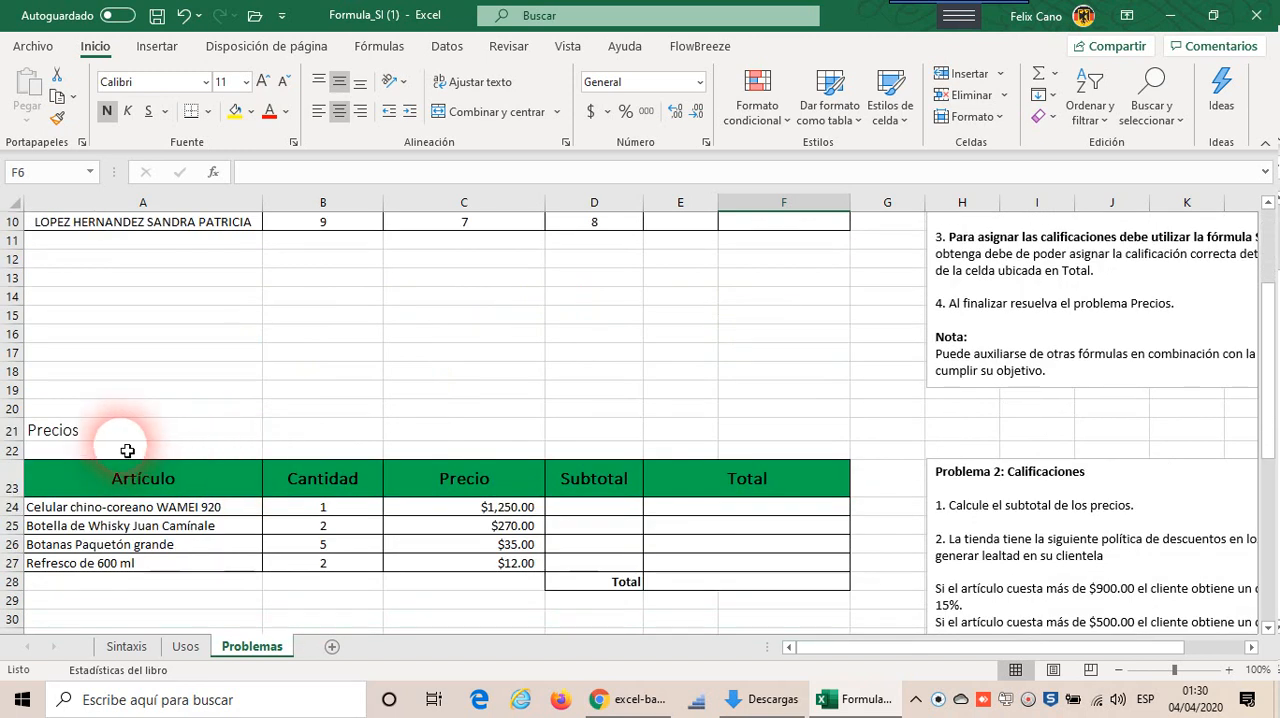
{"action": "scroll", "coordinate": [150, 428], "scroll_direction": "up", "scroll_amount": 3}
{"action": "scroll", "coordinate": [449, 343], "scroll_direction": "down", "scroll_amount": 3}
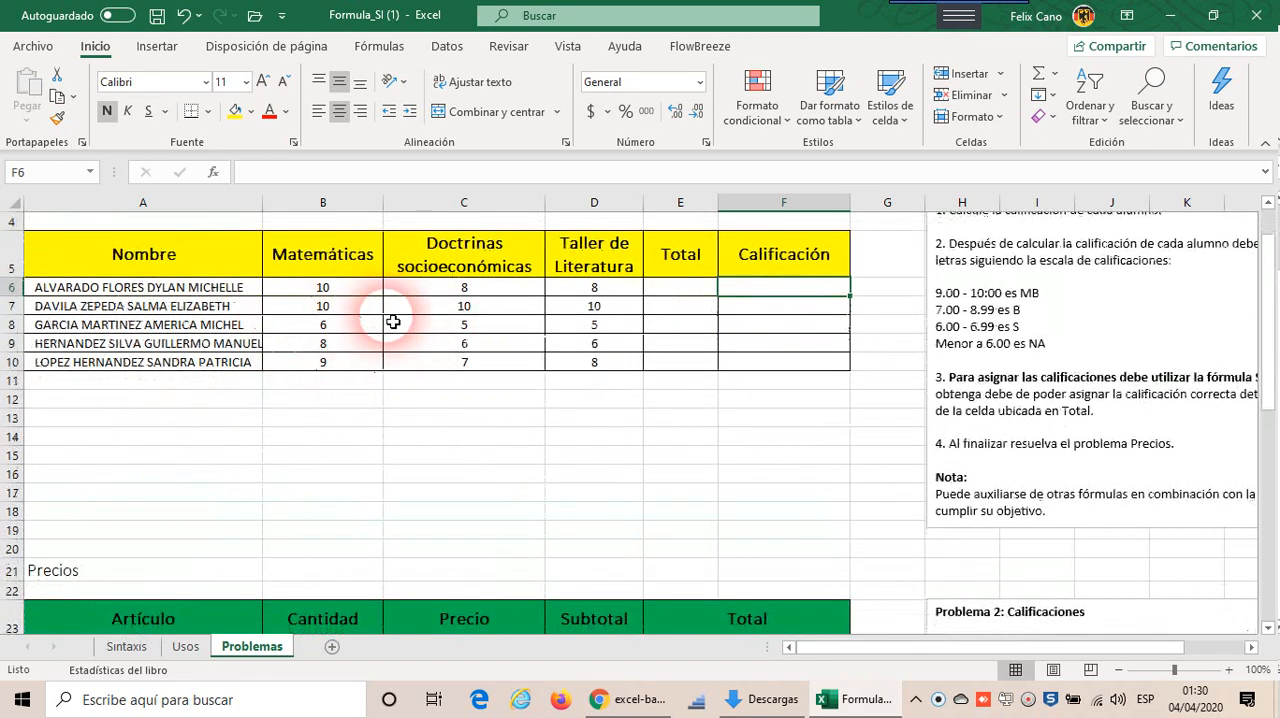
{"action": "scroll", "coordinate": [366, 362], "scroll_direction": "up", "scroll_amount": 3}
{"action": "left_click", "coordinate": [173, 274]}
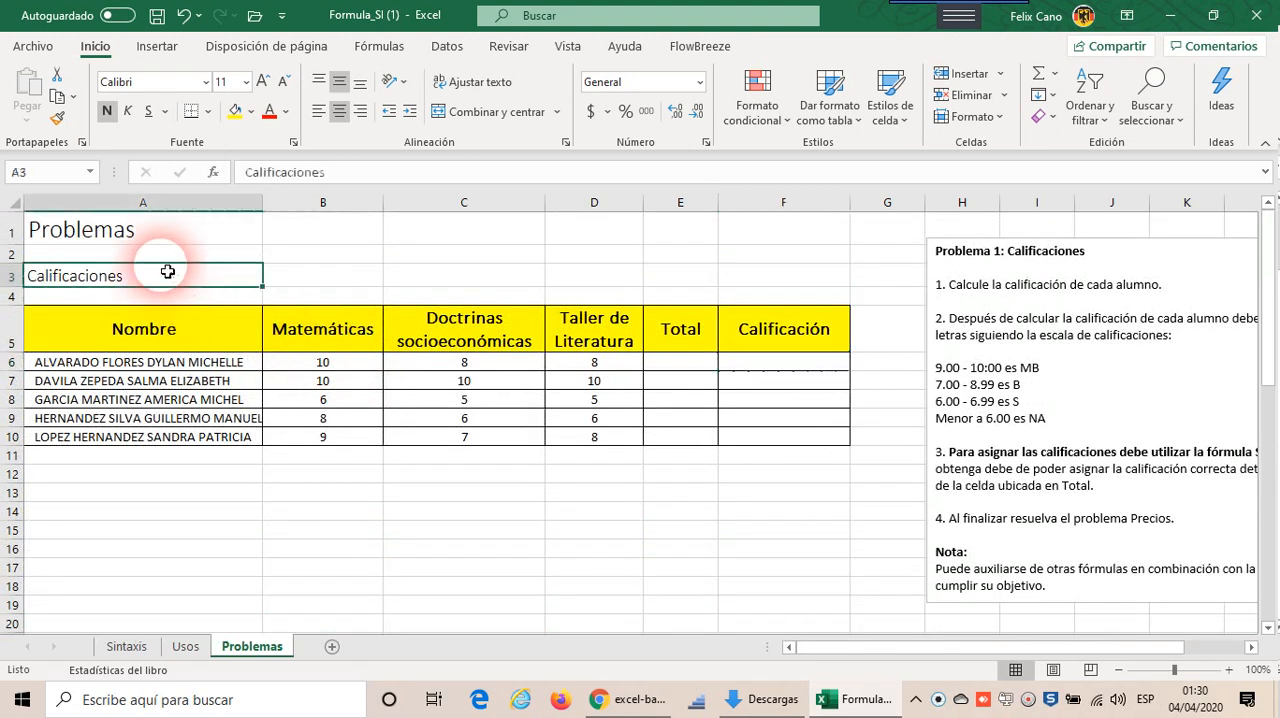
{"action": "scroll", "coordinate": [182, 277], "scroll_direction": "down", "scroll_amount": 3}
{"action": "left_click", "coordinate": [114, 431]}
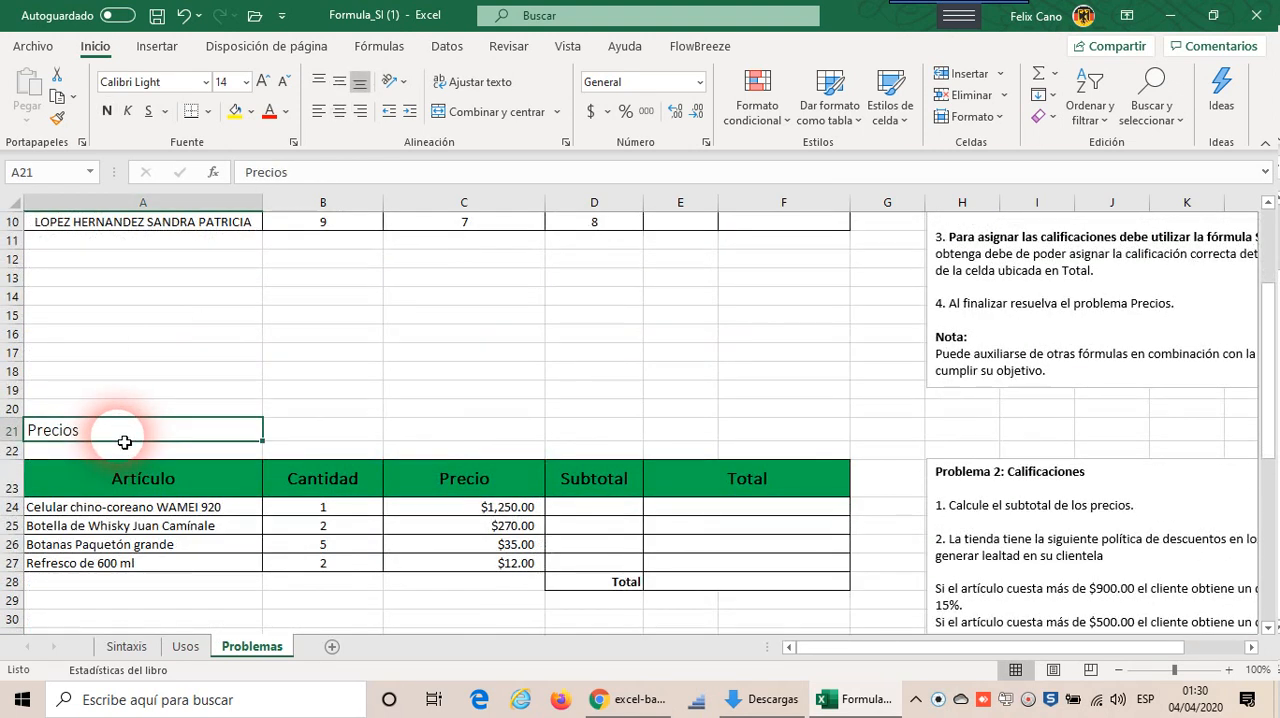
{"action": "scroll", "coordinate": [229, 391], "scroll_direction": "up", "scroll_amount": 3}
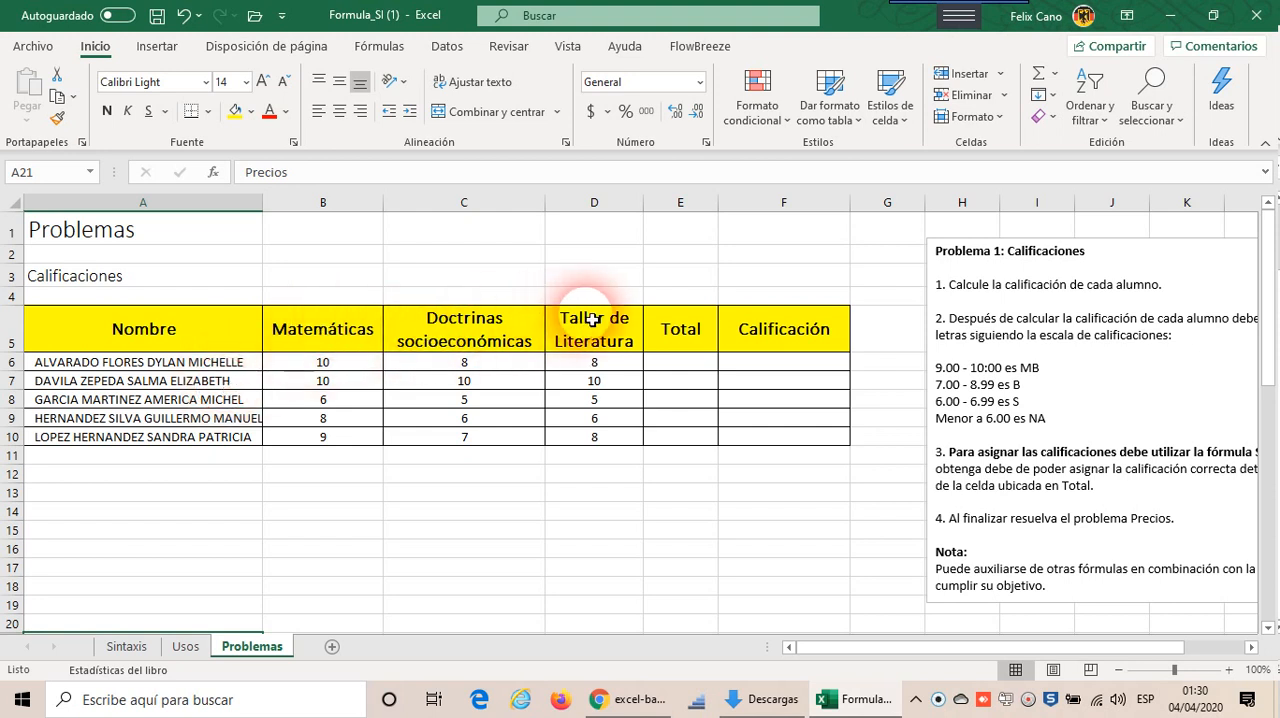
Step: Examine the first student's three subject grades in B6:D6 and the Total cell E6 meant to summarize them
{"action": "left_click", "coordinate": [688, 365]}
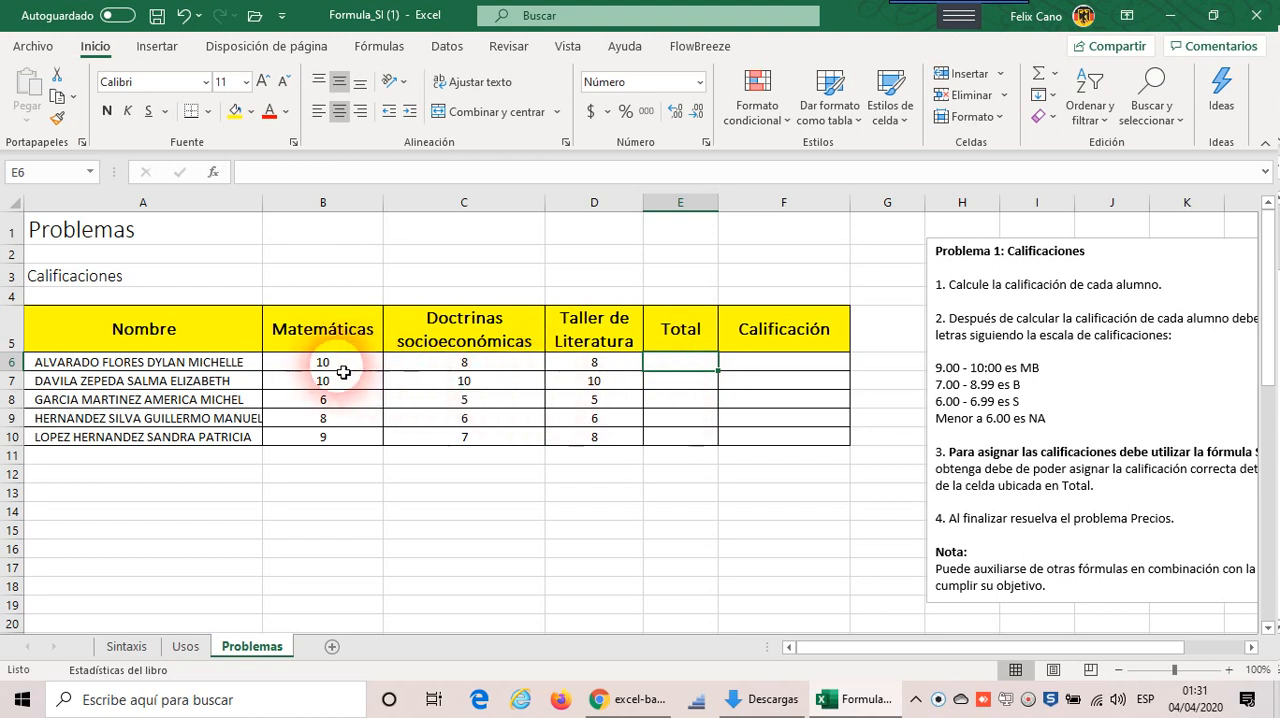
{"action": "left_click_drag", "start_coordinate": [322, 363], "coordinate": [585, 368]}
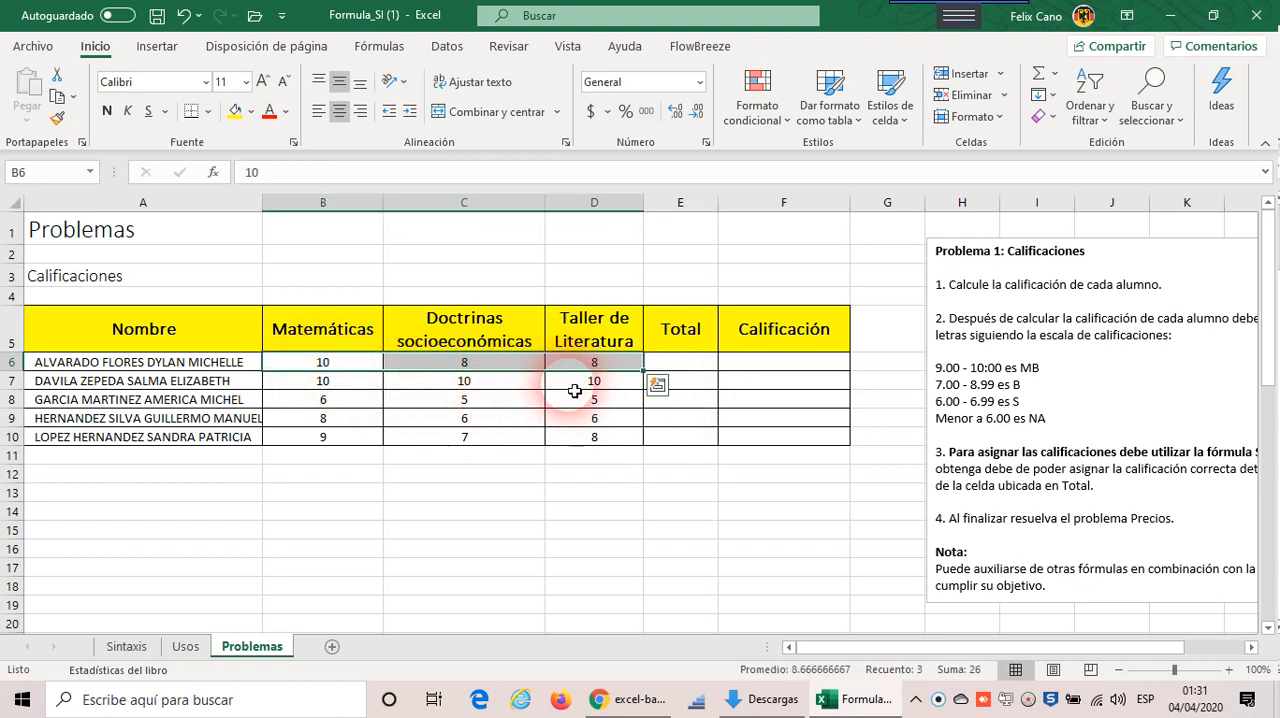
{"action": "left_click", "coordinate": [702, 363]}
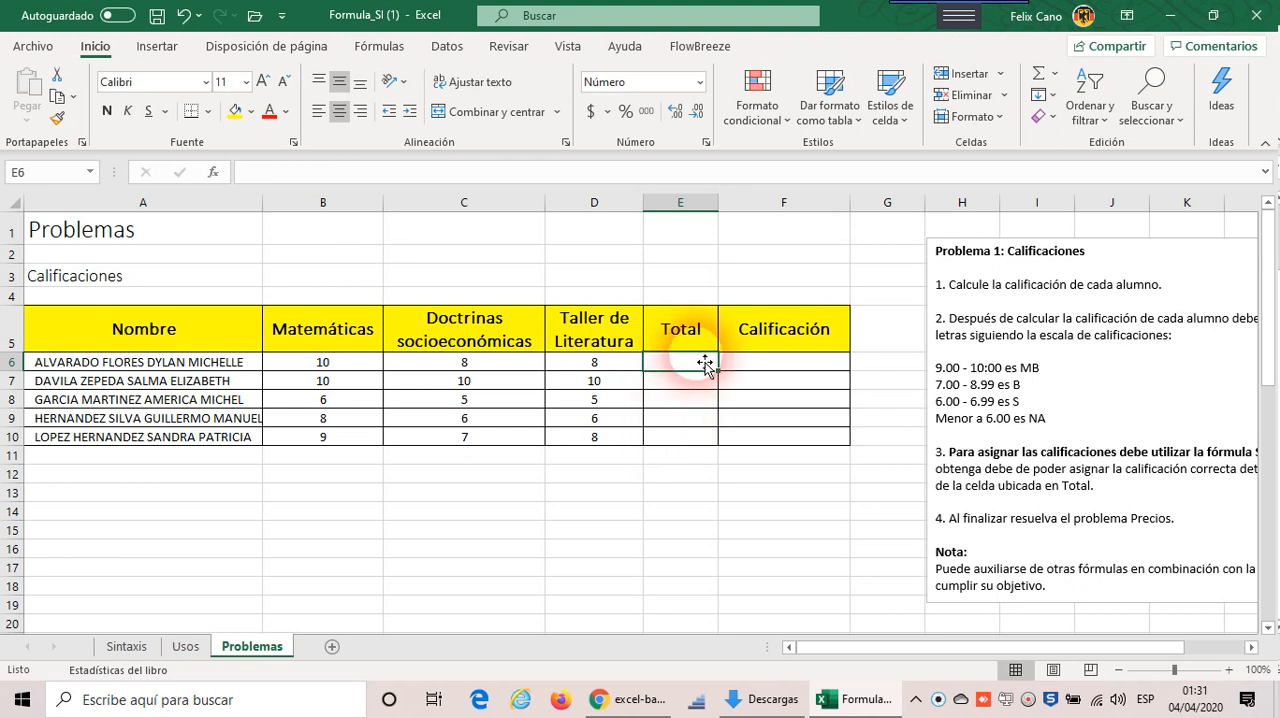
Step: Read the grading scale in Problema 1 (MB, B, S, NA) and relate it to the Calificación cells F6:F10
{"action": "left_click", "coordinate": [771, 372]}
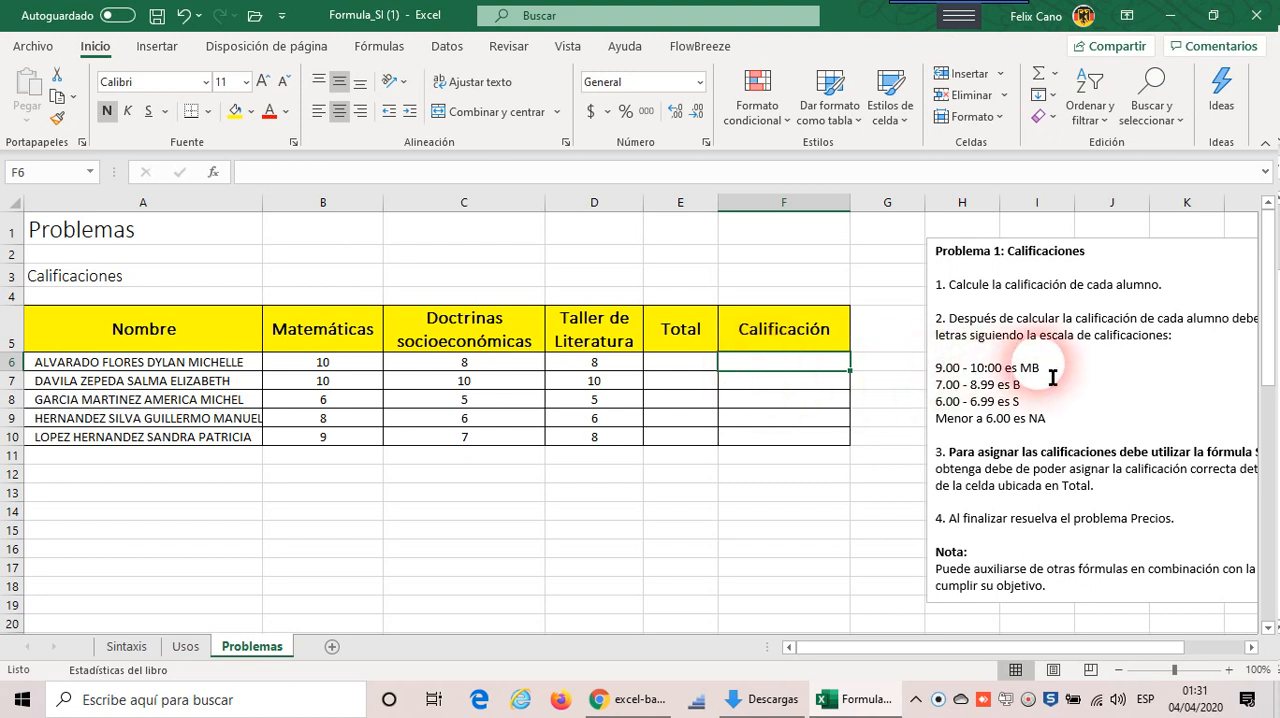
{"action": "scroll", "coordinate": [1052, 338], "scroll_direction": "down", "scroll_amount": 1}
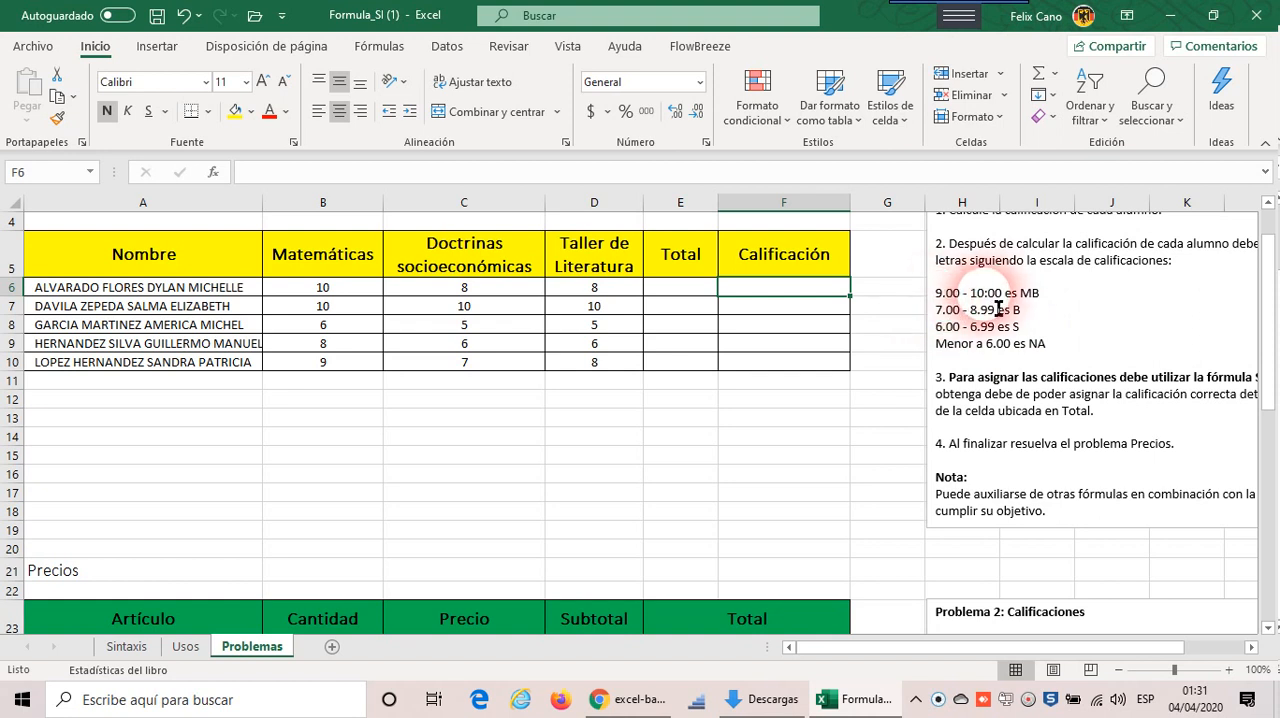
{"action": "left_click_drag", "start_coordinate": [1057, 300], "coordinate": [1029, 300]}
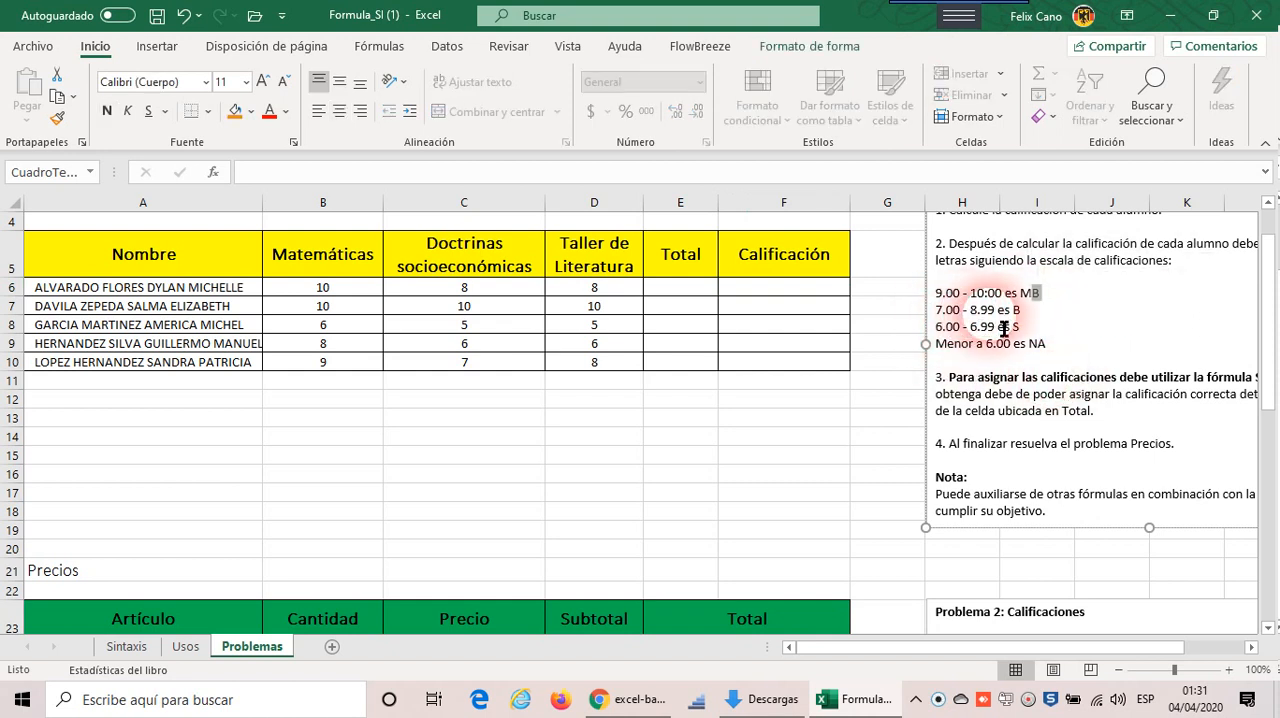
{"action": "left_click_drag", "start_coordinate": [1026, 313], "coordinate": [1017, 313]}
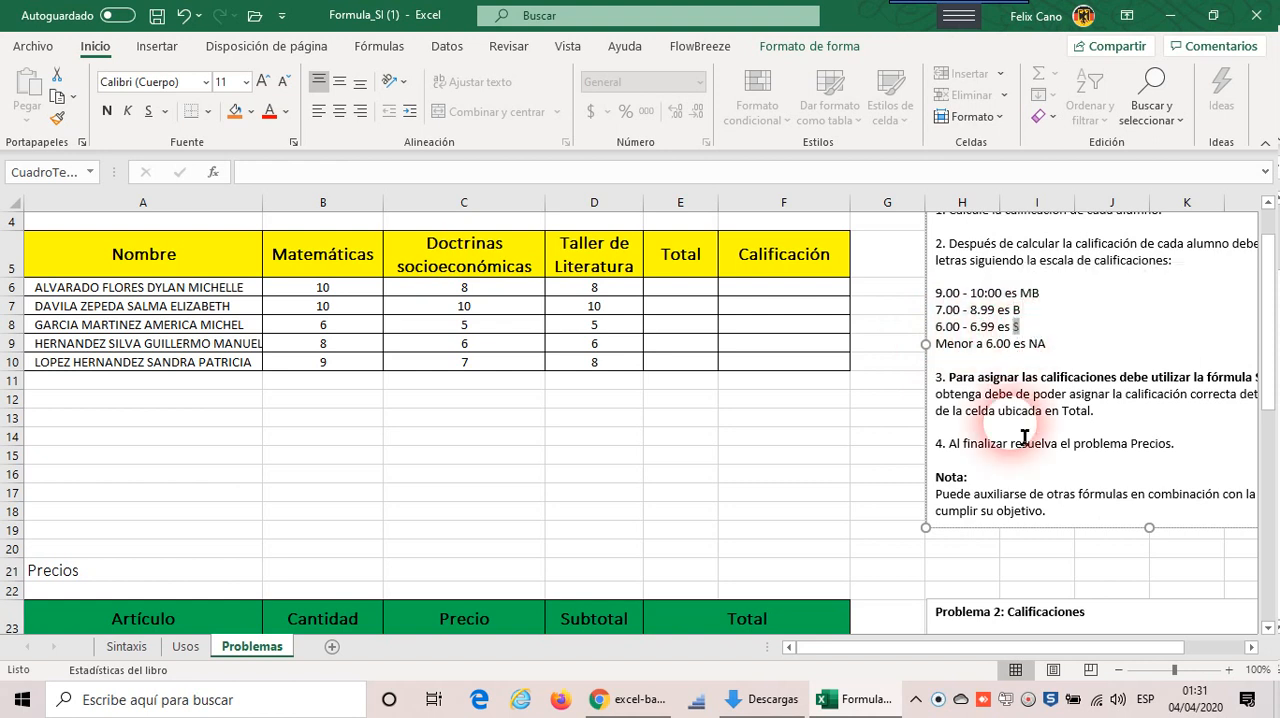
{"action": "left_click", "coordinate": [932, 360]}
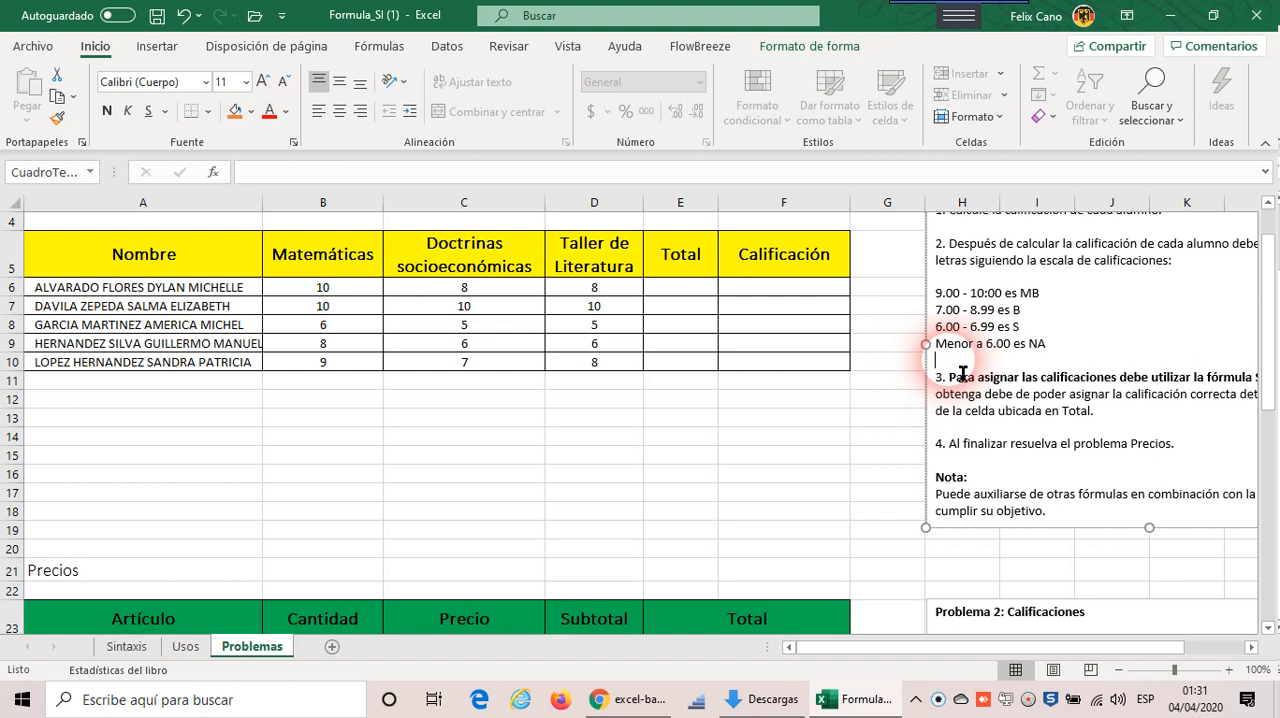
{"action": "double_click", "coordinate": [1045, 350]}
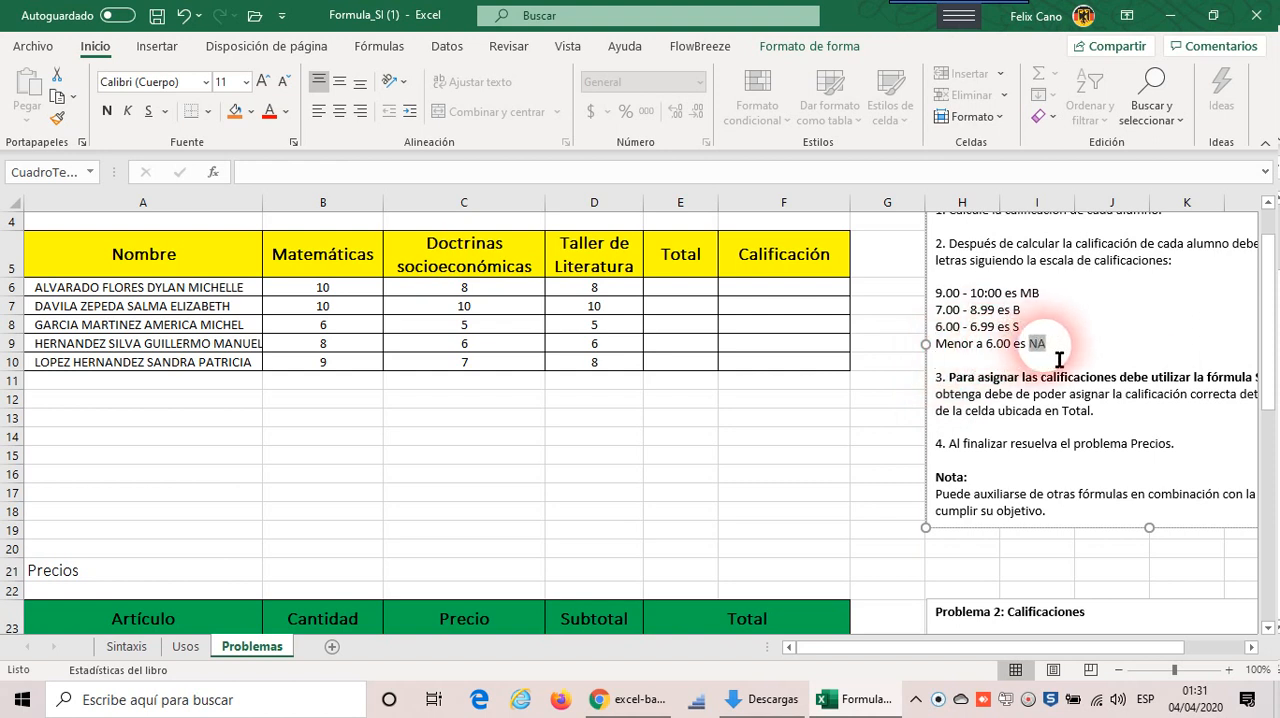
{"action": "left_click", "coordinate": [886, 346]}
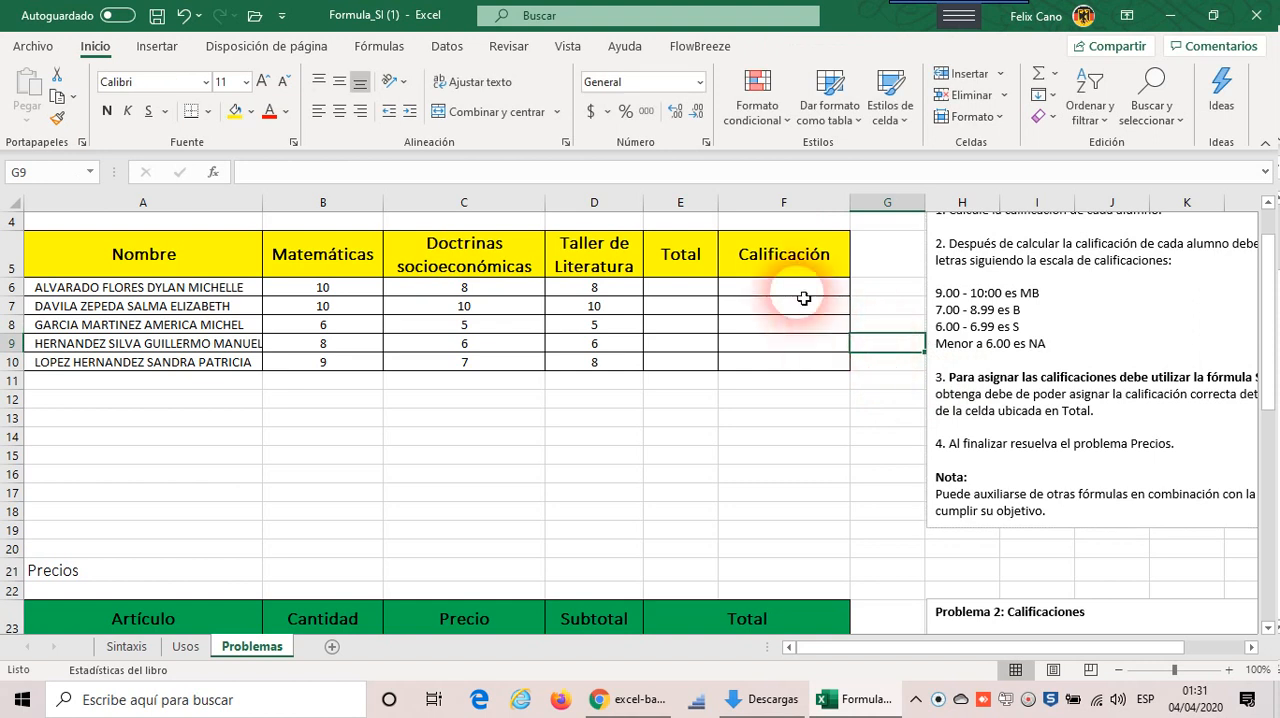
{"action": "left_click_drag", "start_coordinate": [803, 290], "coordinate": [794, 363]}
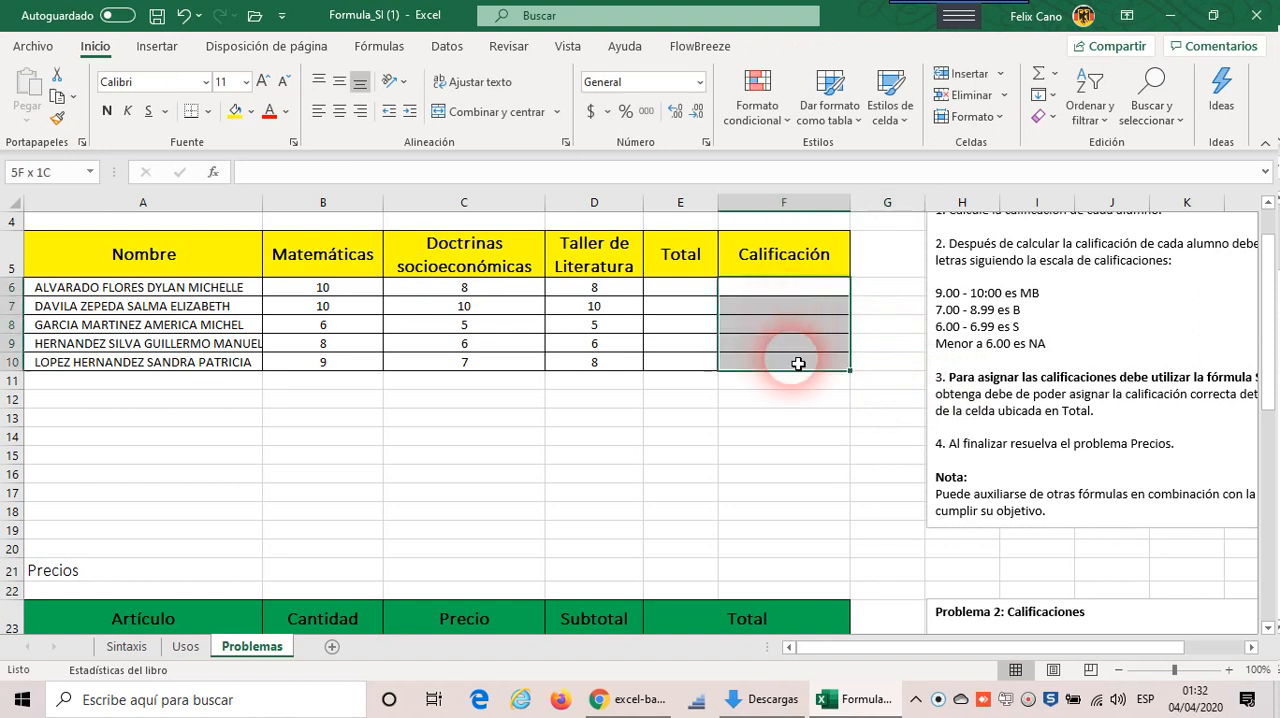
{"action": "left_click", "coordinate": [798, 289]}
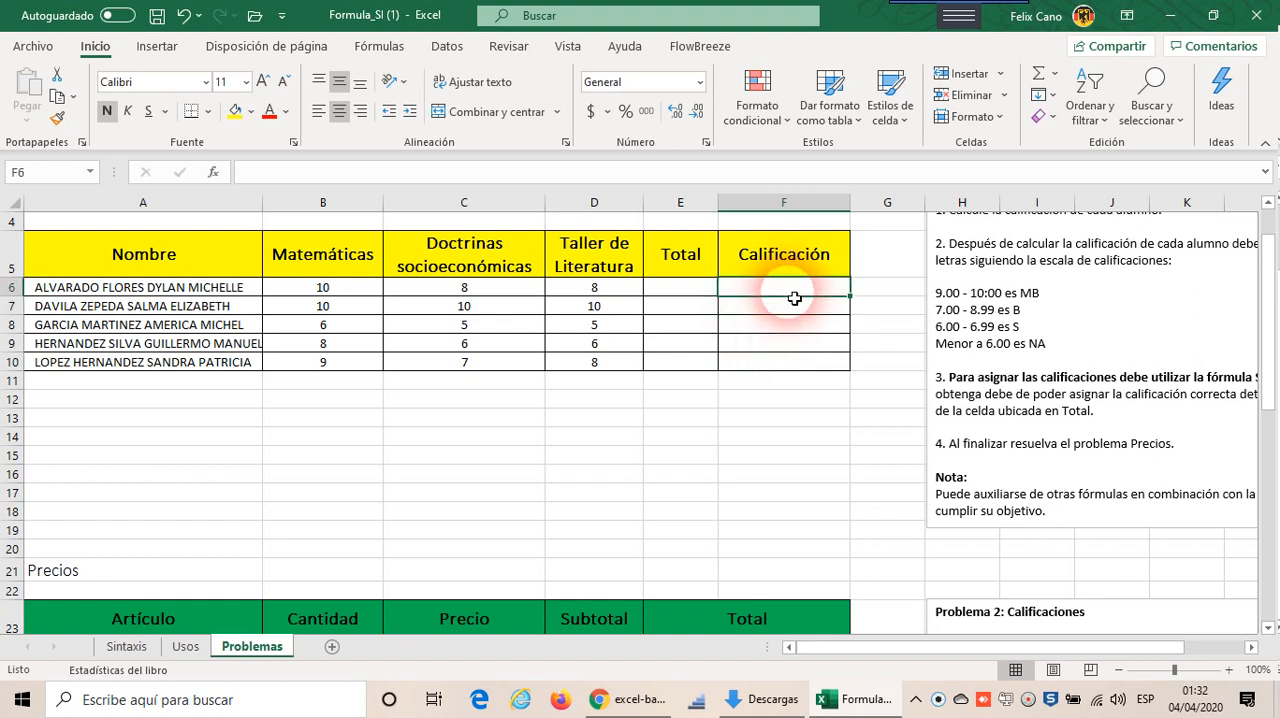
{"action": "left_click", "coordinate": [790, 345]}
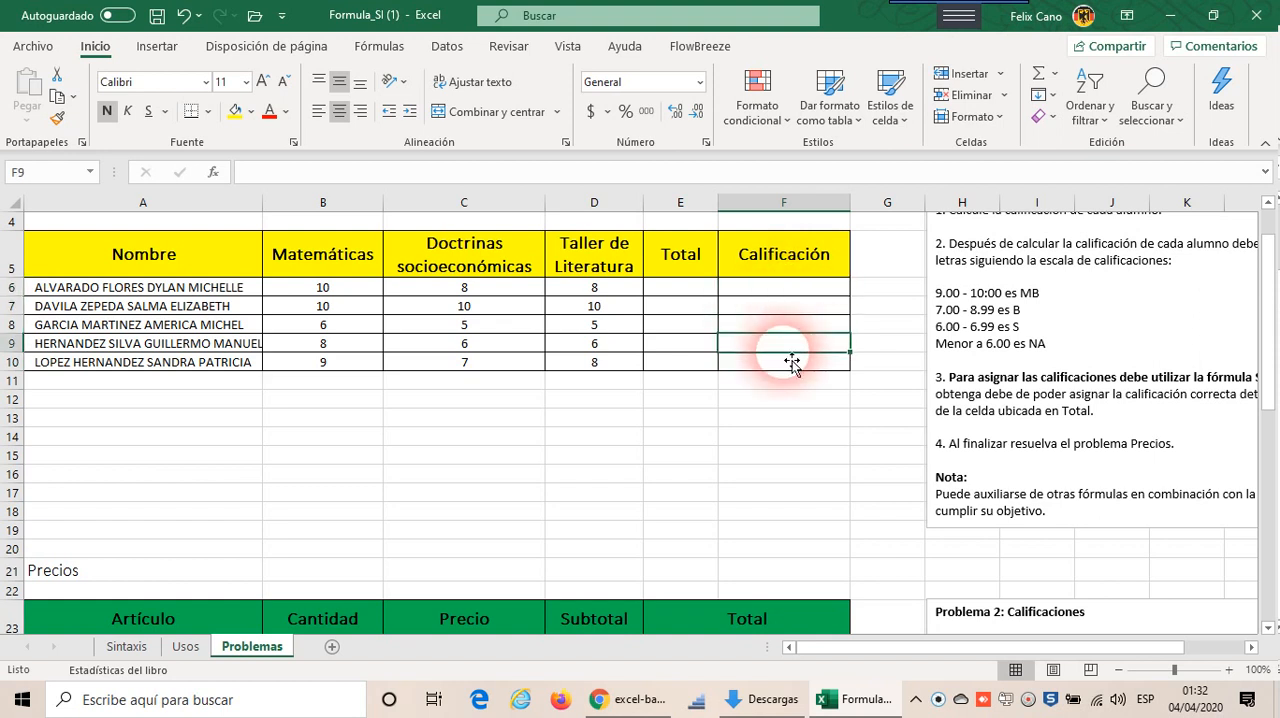
Step: Enter sample totals in the Calificaciones table: 8 in E9, 10 in E10 and 5 in E6
{"action": "left_click", "coordinate": [682, 348]}
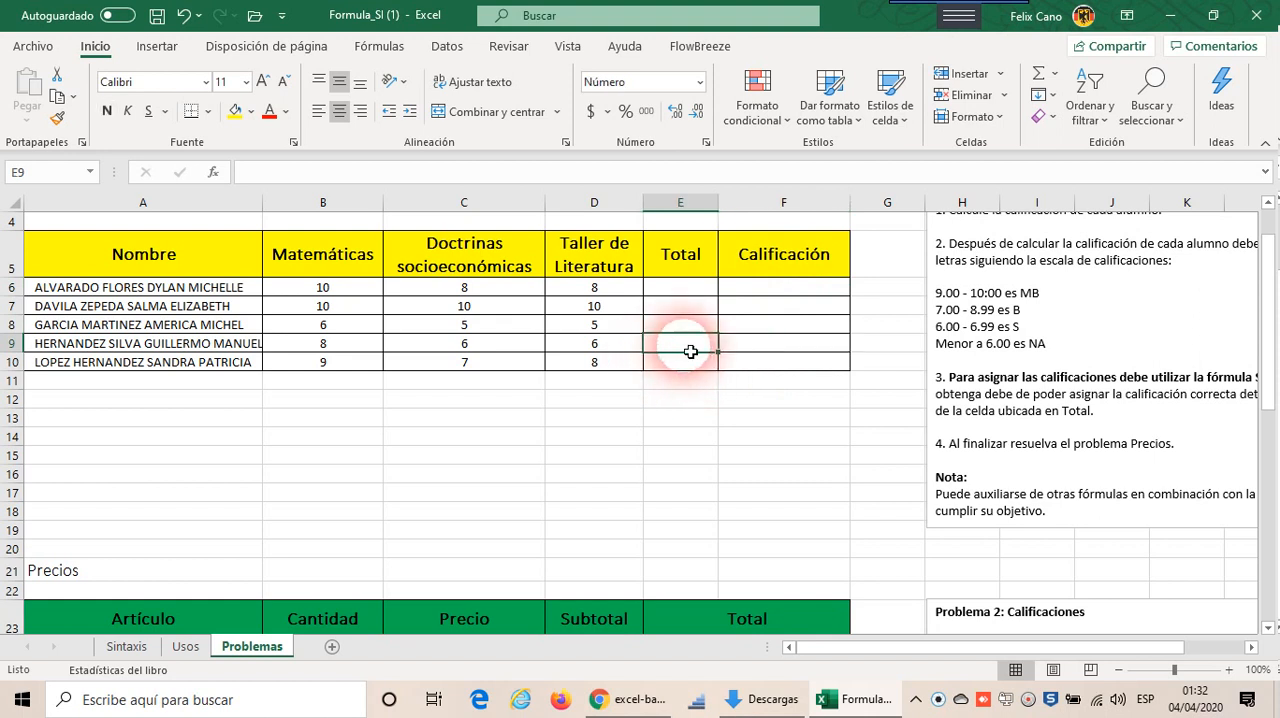
{"action": "type", "text": "8"}
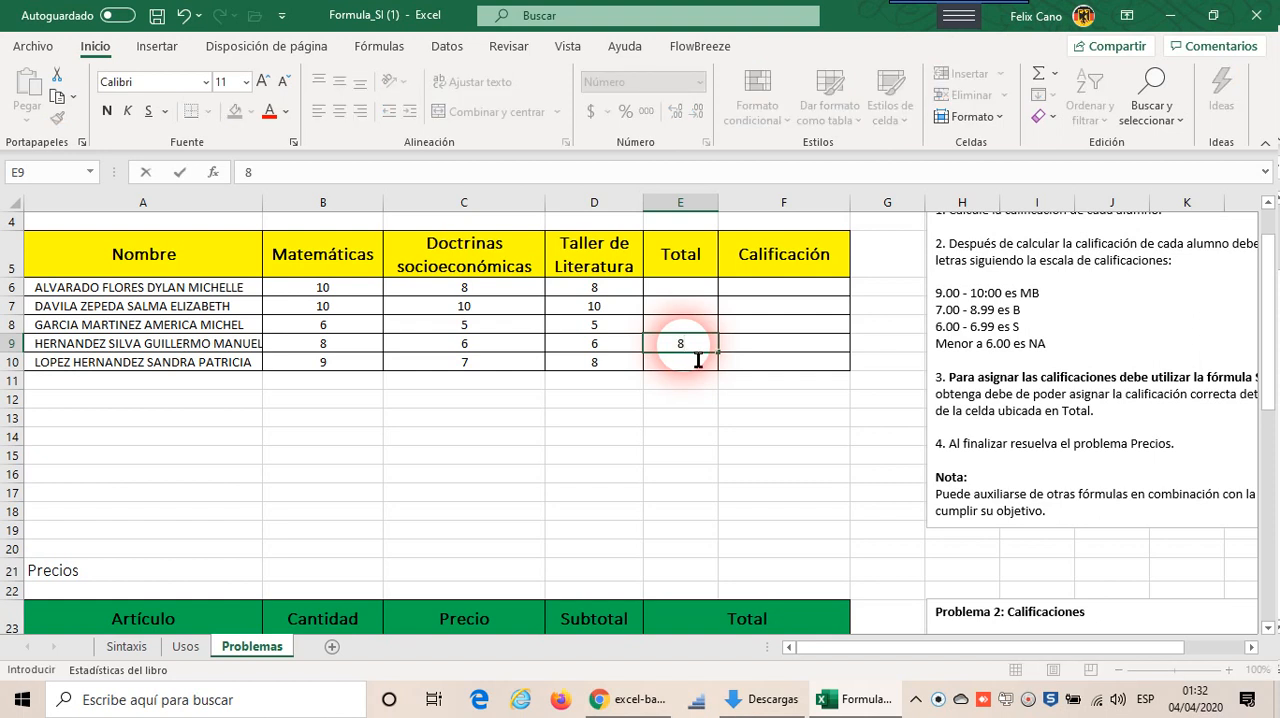
{"action": "key", "text": "Return"}
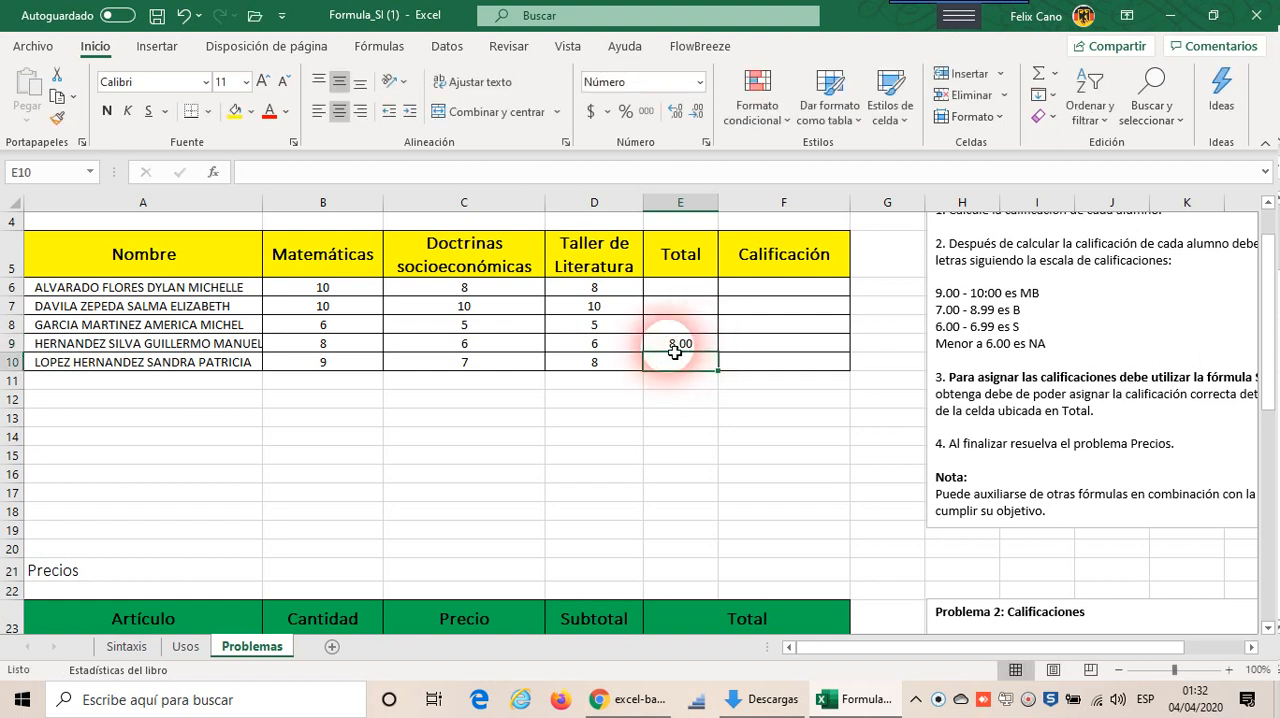
{"action": "left_click", "coordinate": [752, 350]}
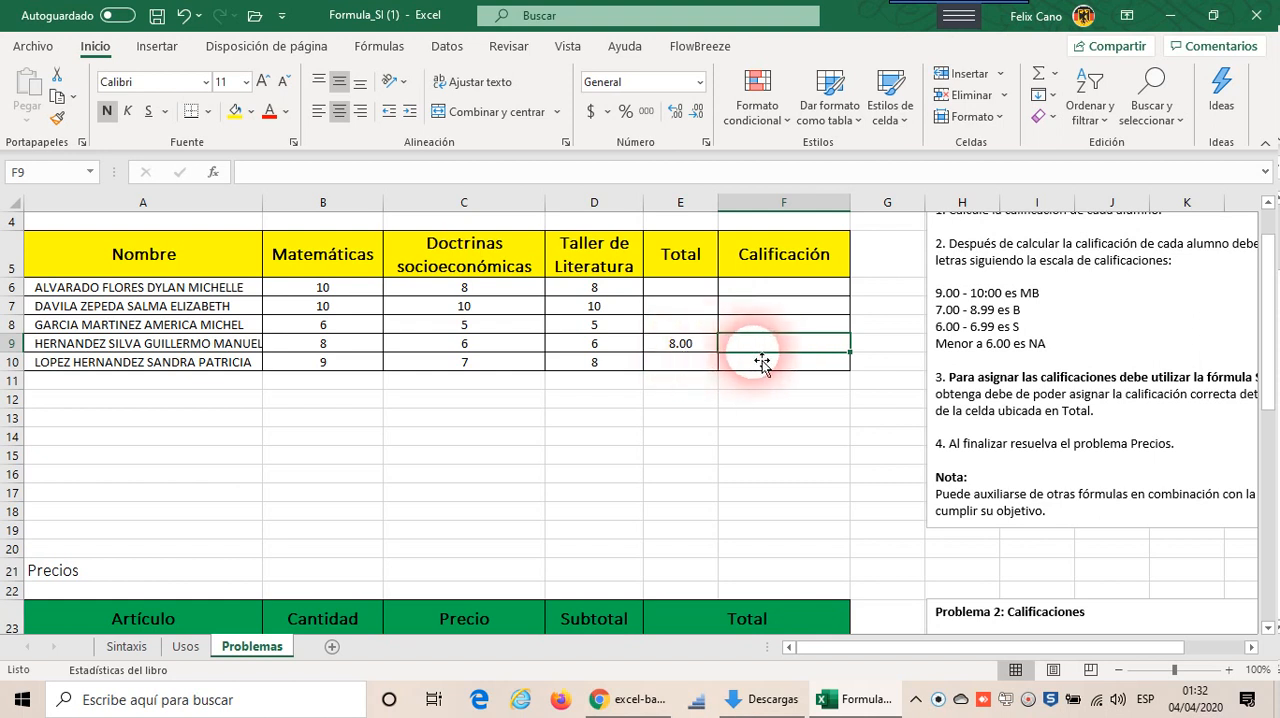
{"action": "left_click", "coordinate": [700, 366]}
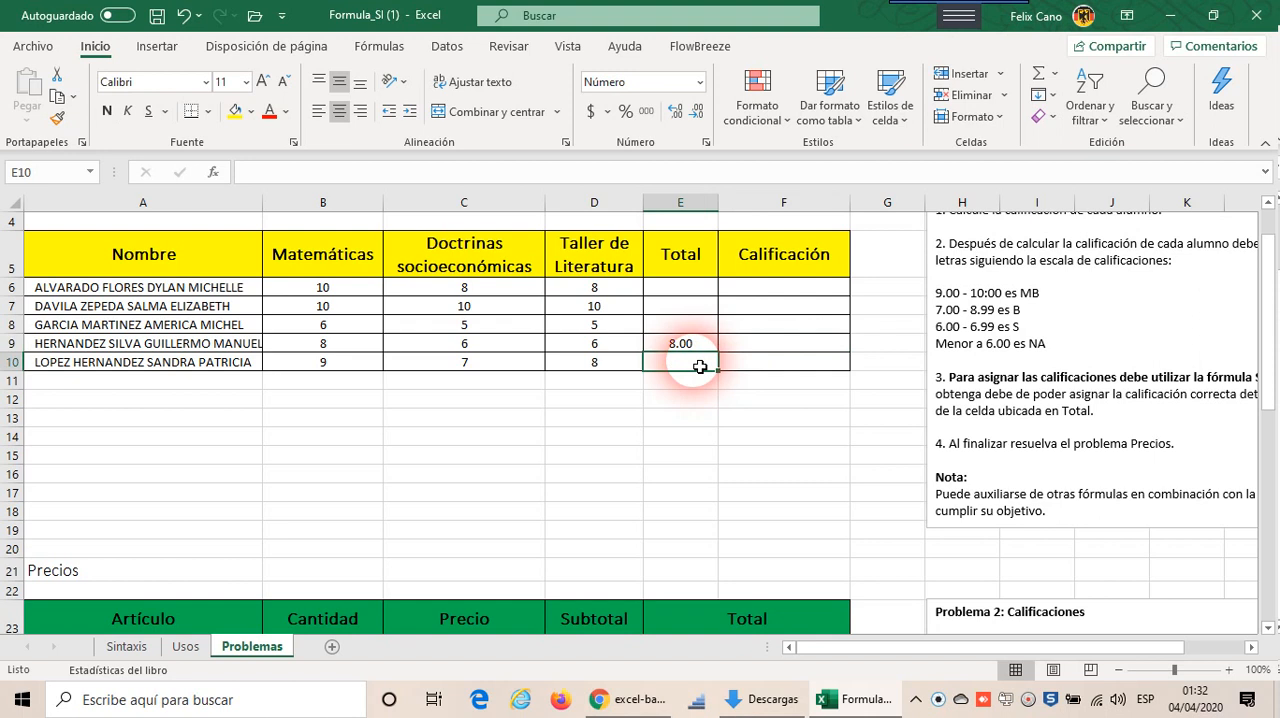
{"action": "type", "text": "10"}
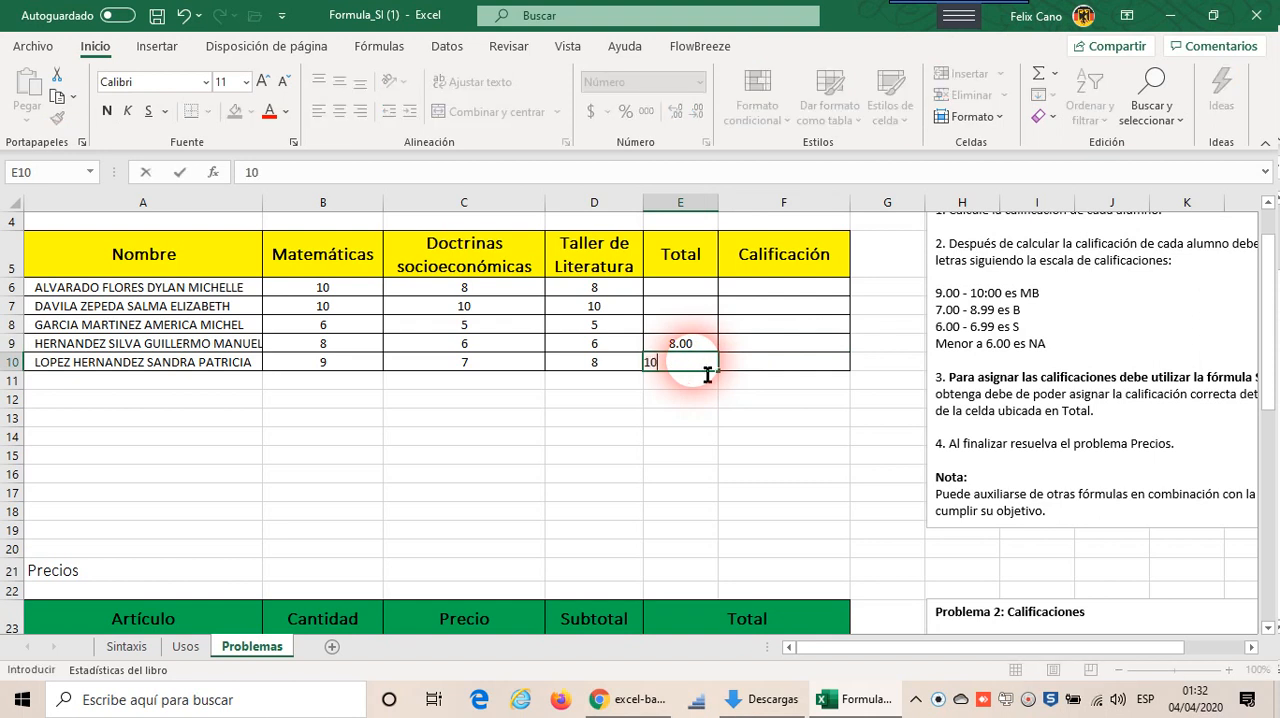
{"action": "left_click", "coordinate": [773, 370]}
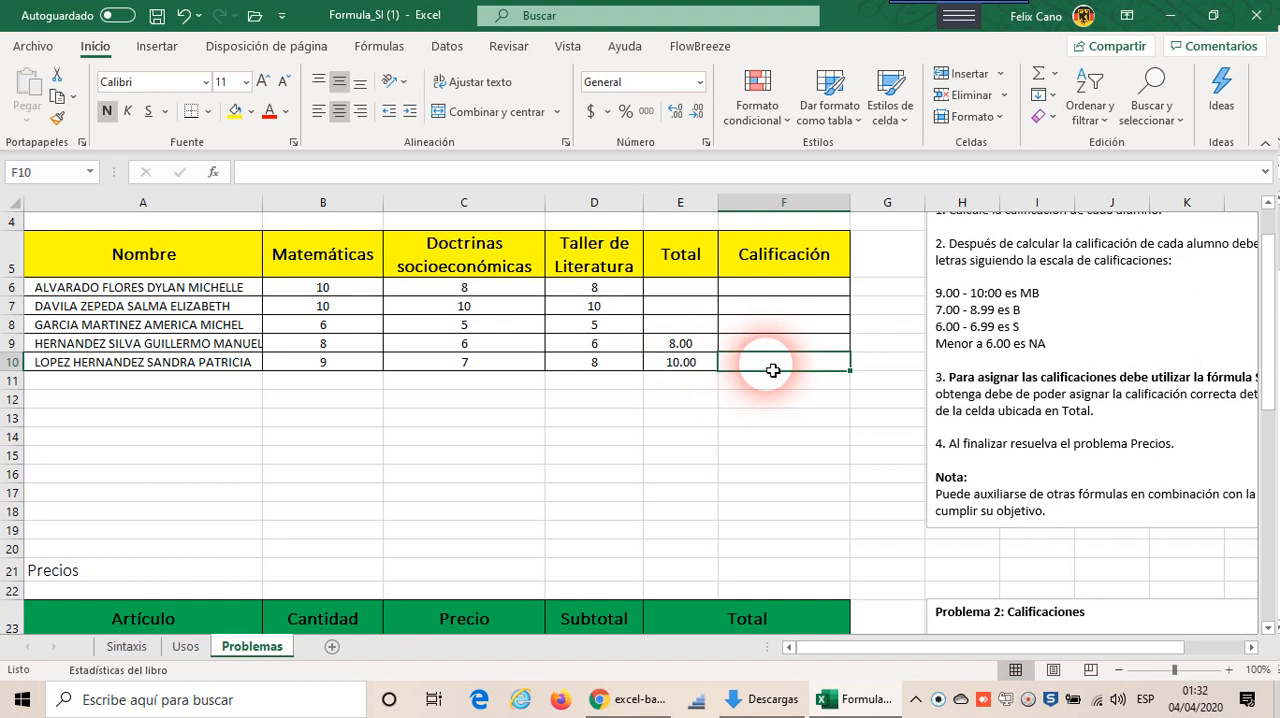
{"action": "left_click", "coordinate": [706, 289]}
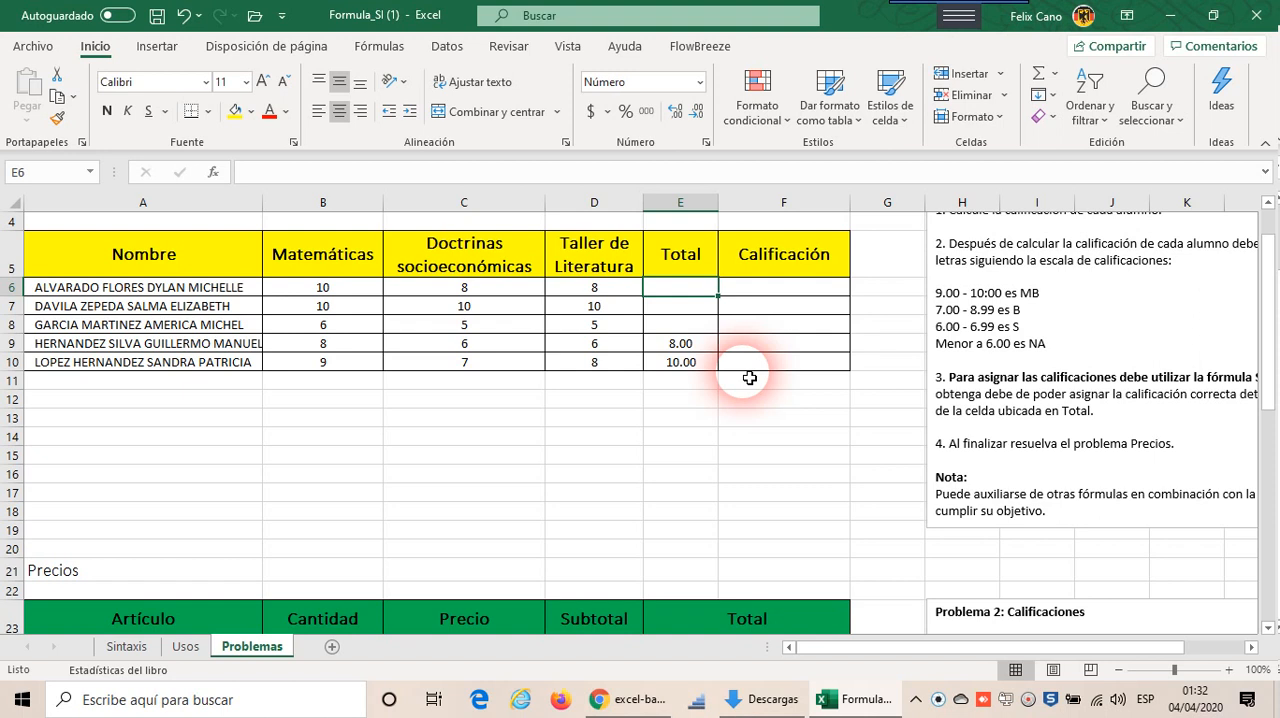
{"action": "type", "text": "5"}
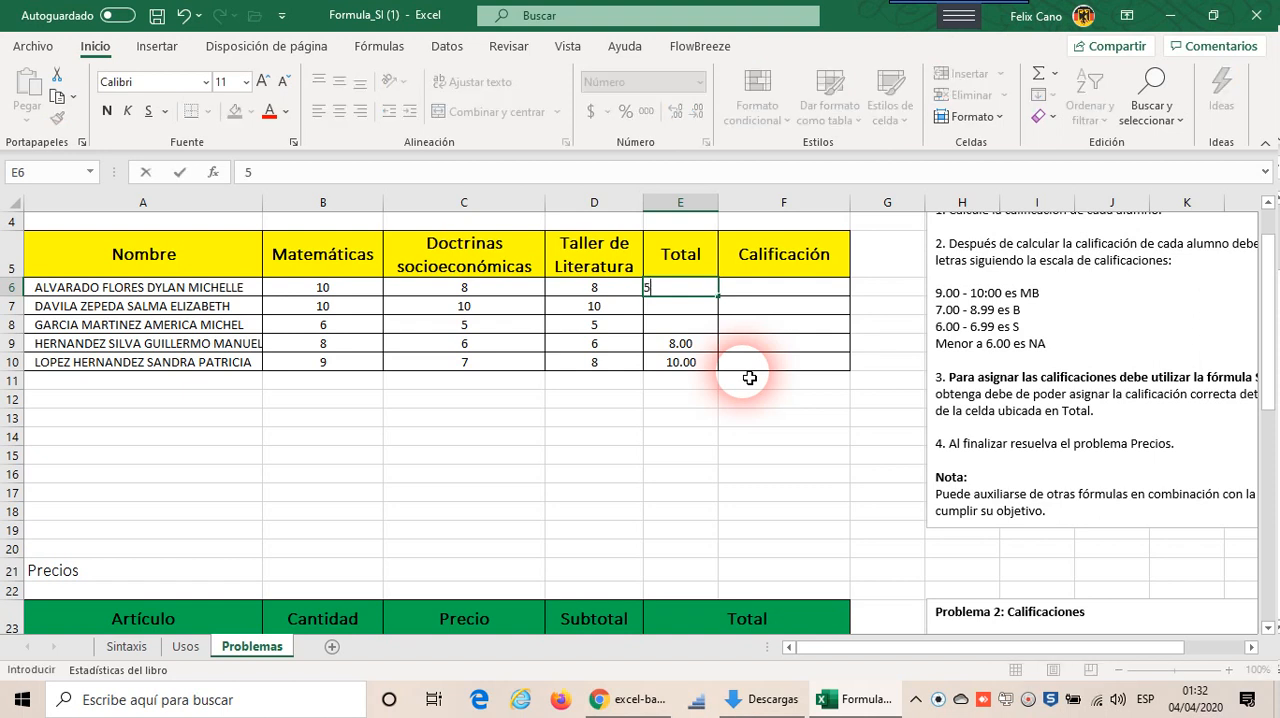
{"action": "left_click", "coordinate": [760, 291]}
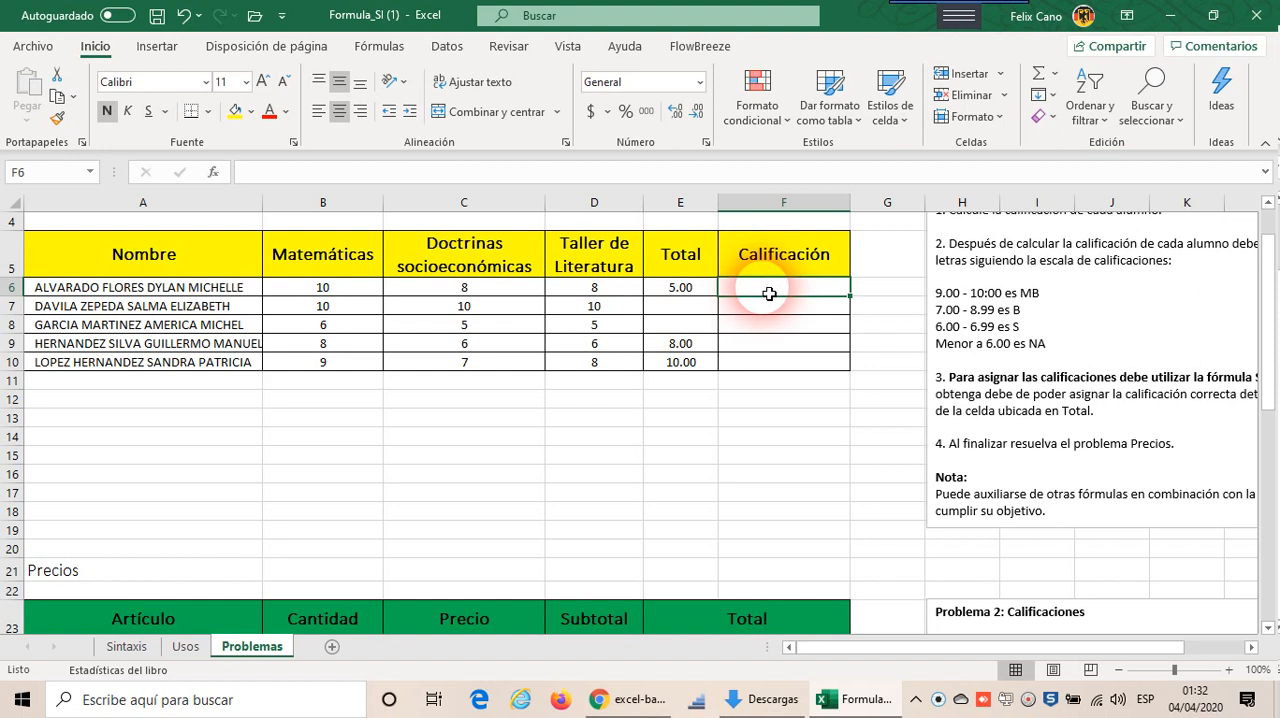
{"action": "mouse_move", "coordinate": [777, 291]}
{"action": "left_mouse_down"}
{"action": "mouse_move", "coordinate": [777, 377]}
{"action": "mouse_move", "coordinate": [786, 294]}
{"action": "left_mouse_up"}
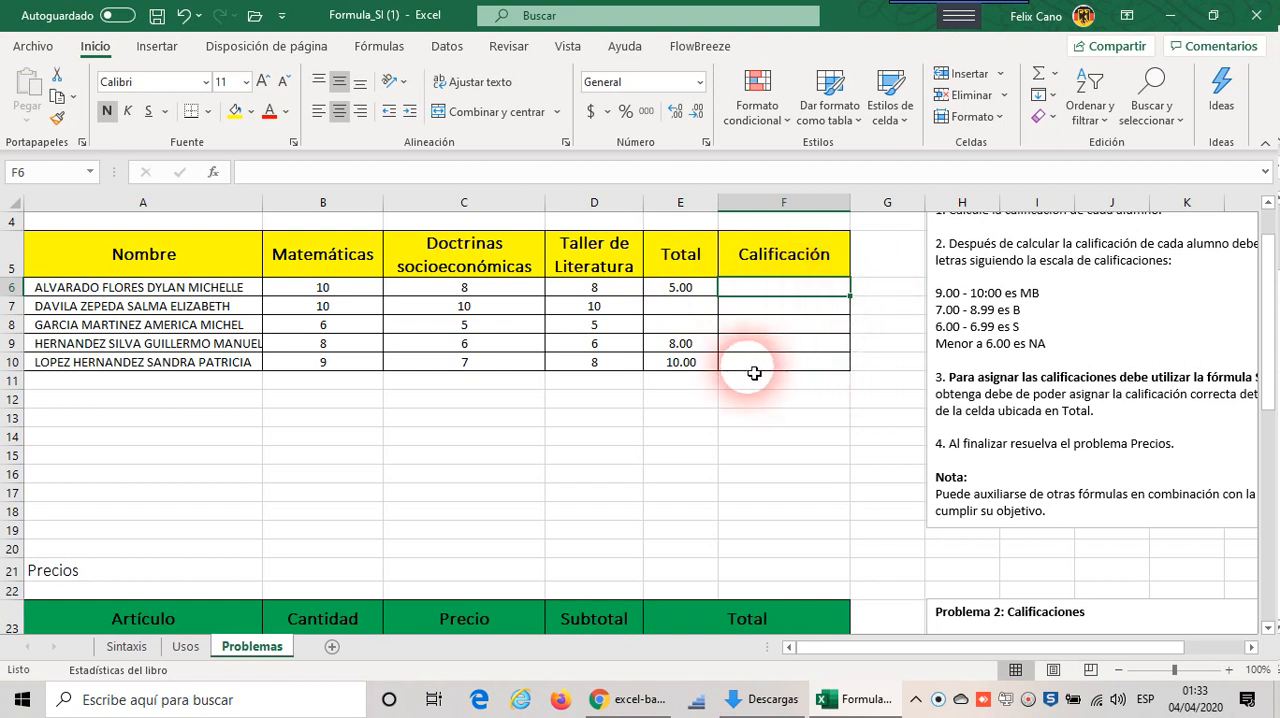
Step: Clear the sample totals from the Total cells E6:E10
{"action": "left_click_drag", "start_coordinate": [692, 290], "coordinate": [689, 367]}
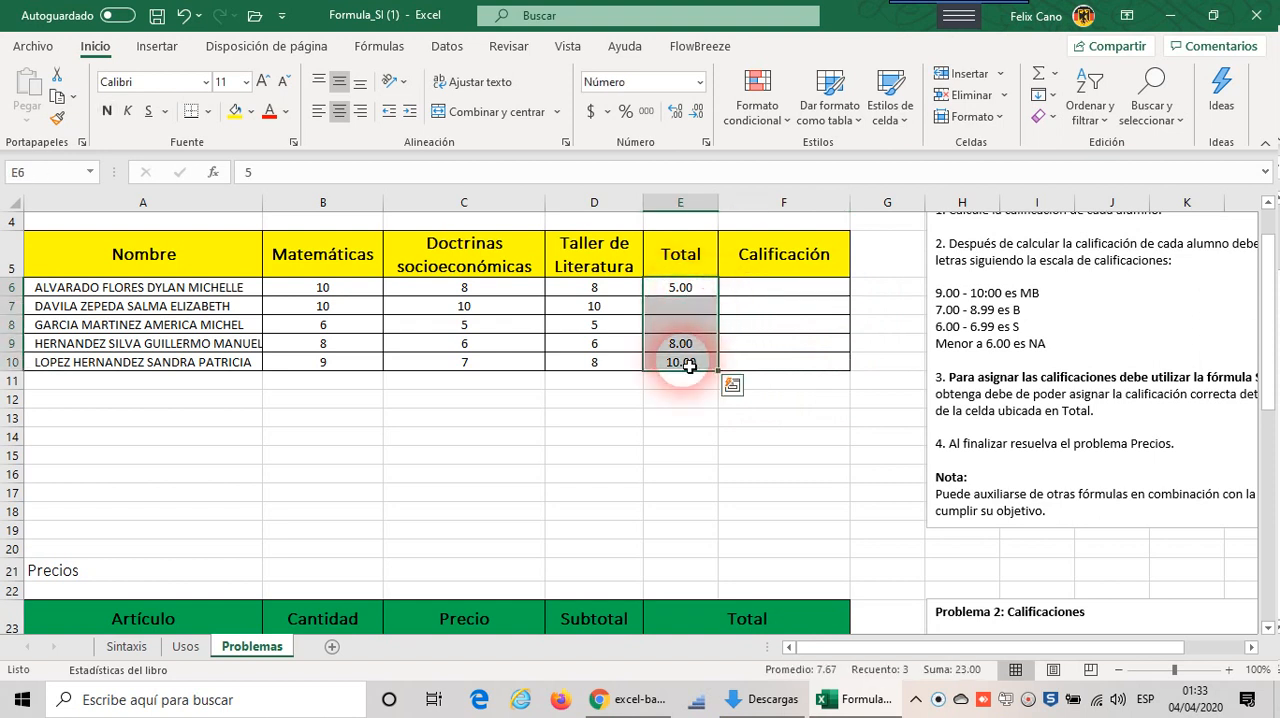
{"action": "key", "text": "Delete"}
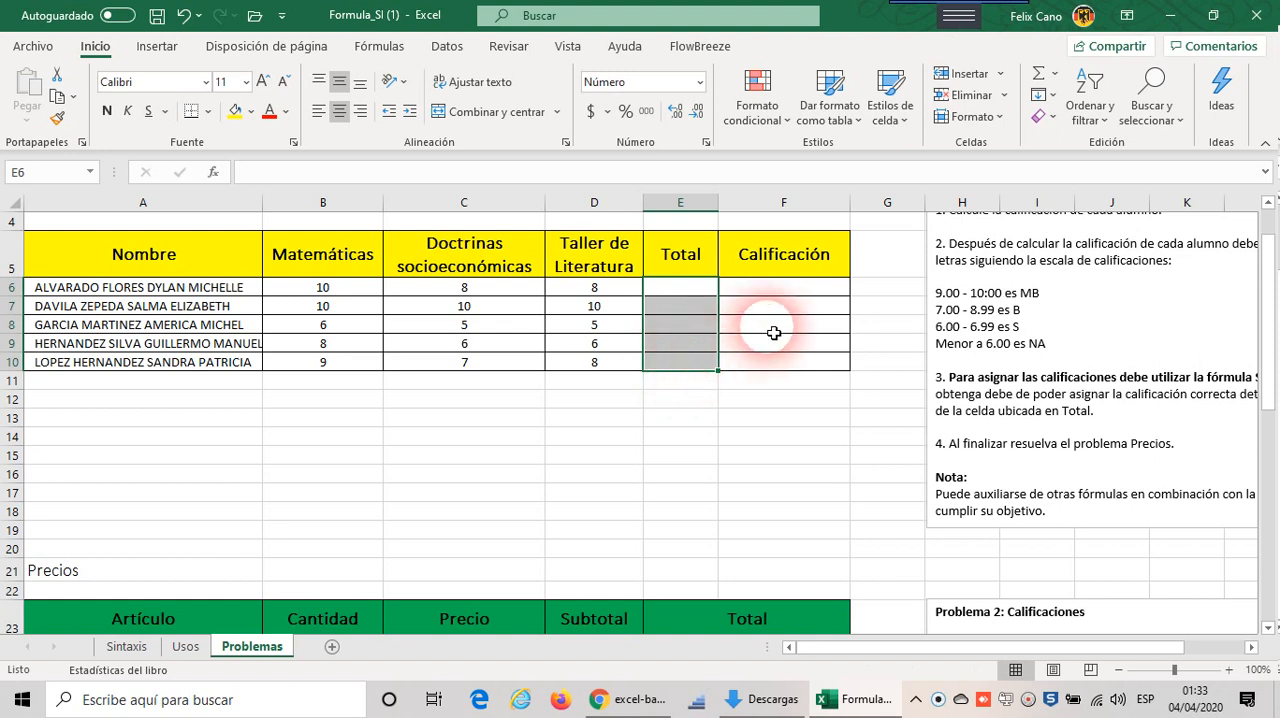
{"action": "left_click", "coordinate": [796, 287]}
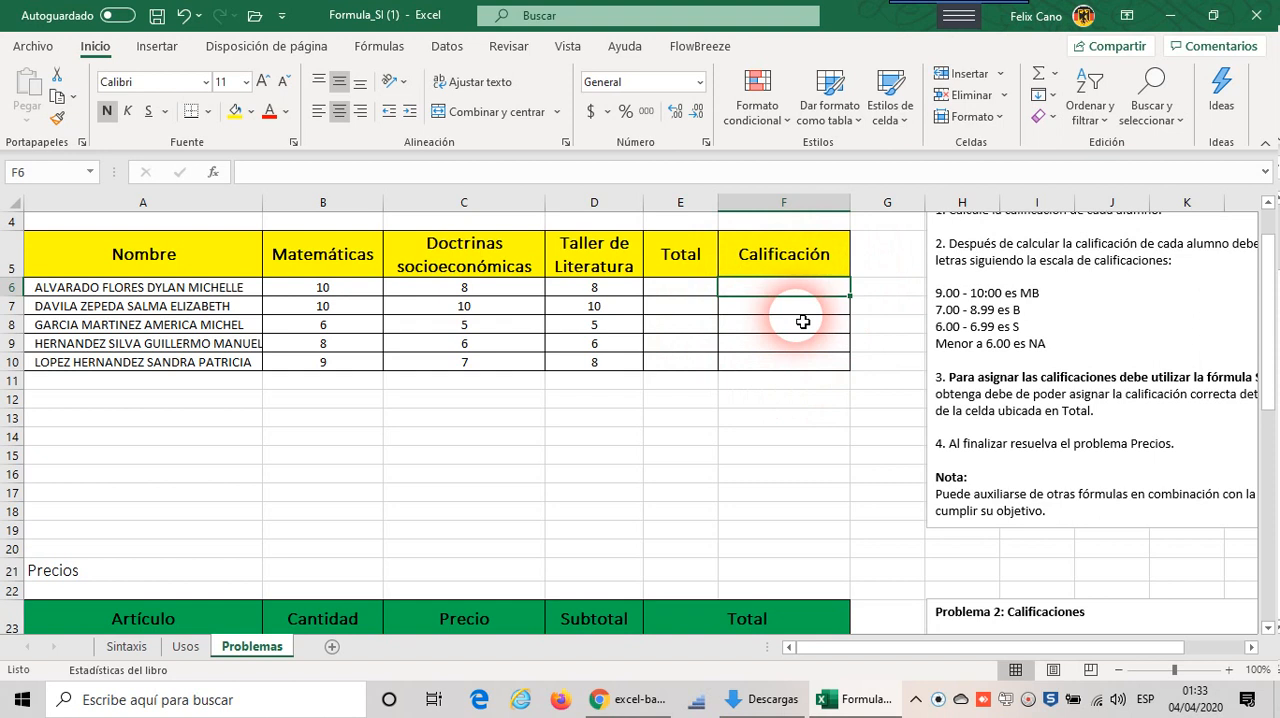
Step: Examine the Precios table's Cantidad, Precio, Subtotal and Total columns alongside the Problema 2 discount instructions
{"action": "scroll", "coordinate": [803, 321], "scroll_direction": "down", "scroll_amount": 1}
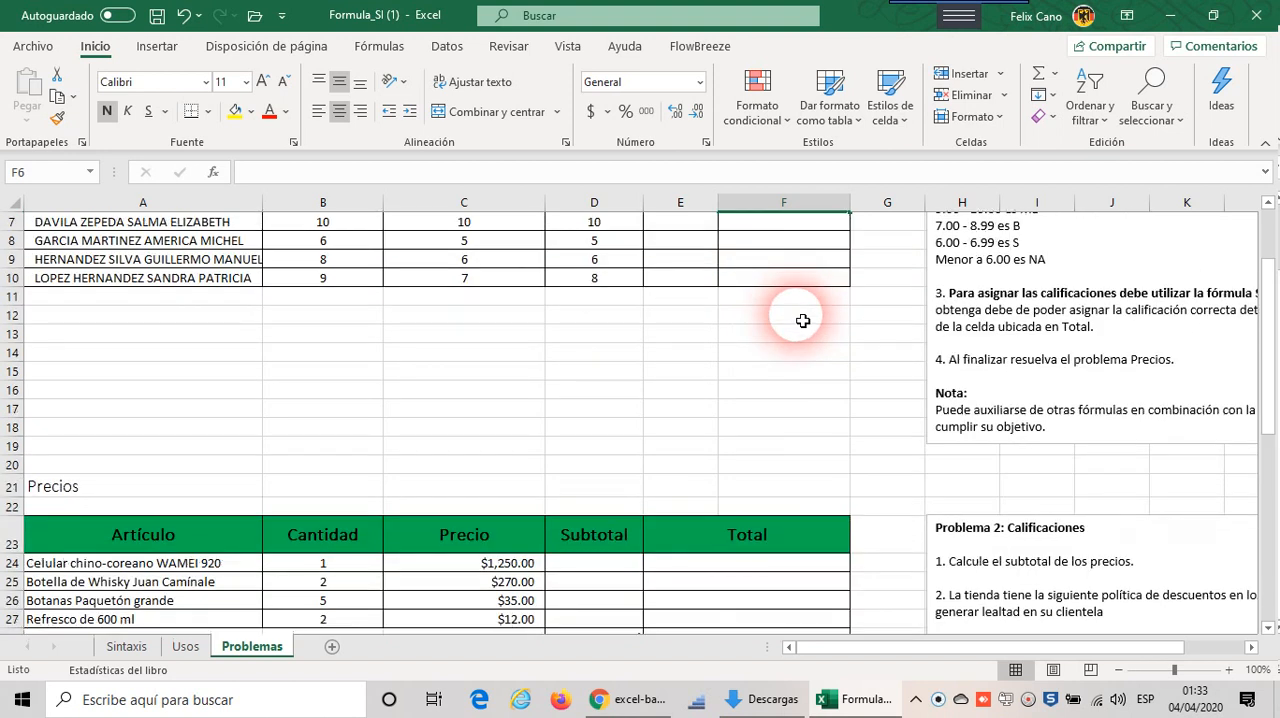
{"action": "scroll", "coordinate": [803, 321], "scroll_direction": "down", "scroll_amount": 3}
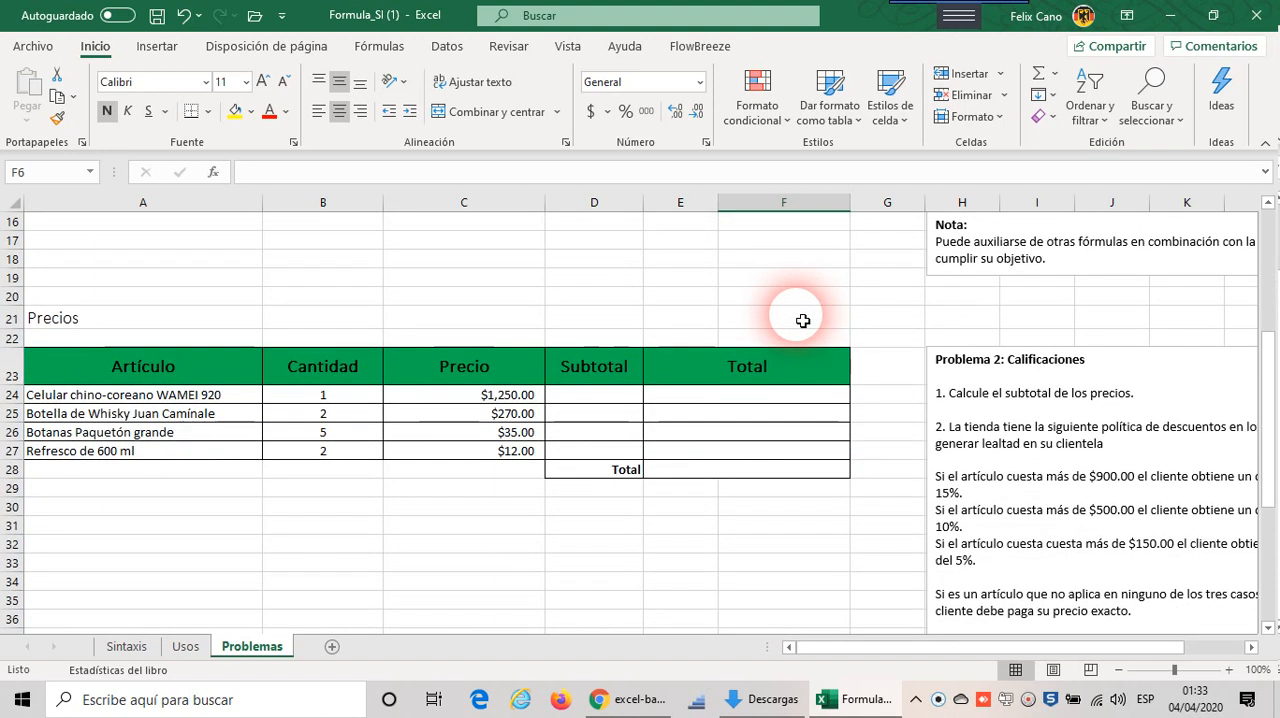
{"action": "scroll", "coordinate": [803, 321], "scroll_direction": "down", "scroll_amount": 1}
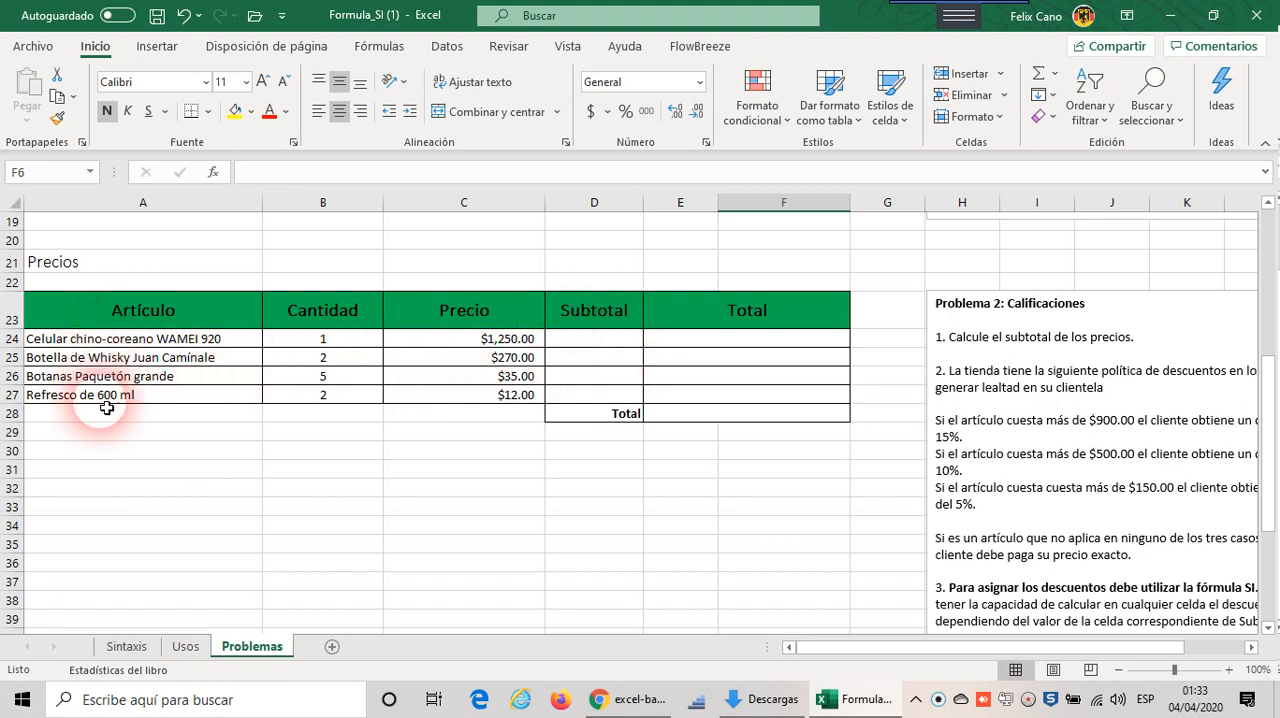
{"action": "left_click", "coordinate": [364, 342]}
{"action": "left_click", "coordinate": [468, 344]}
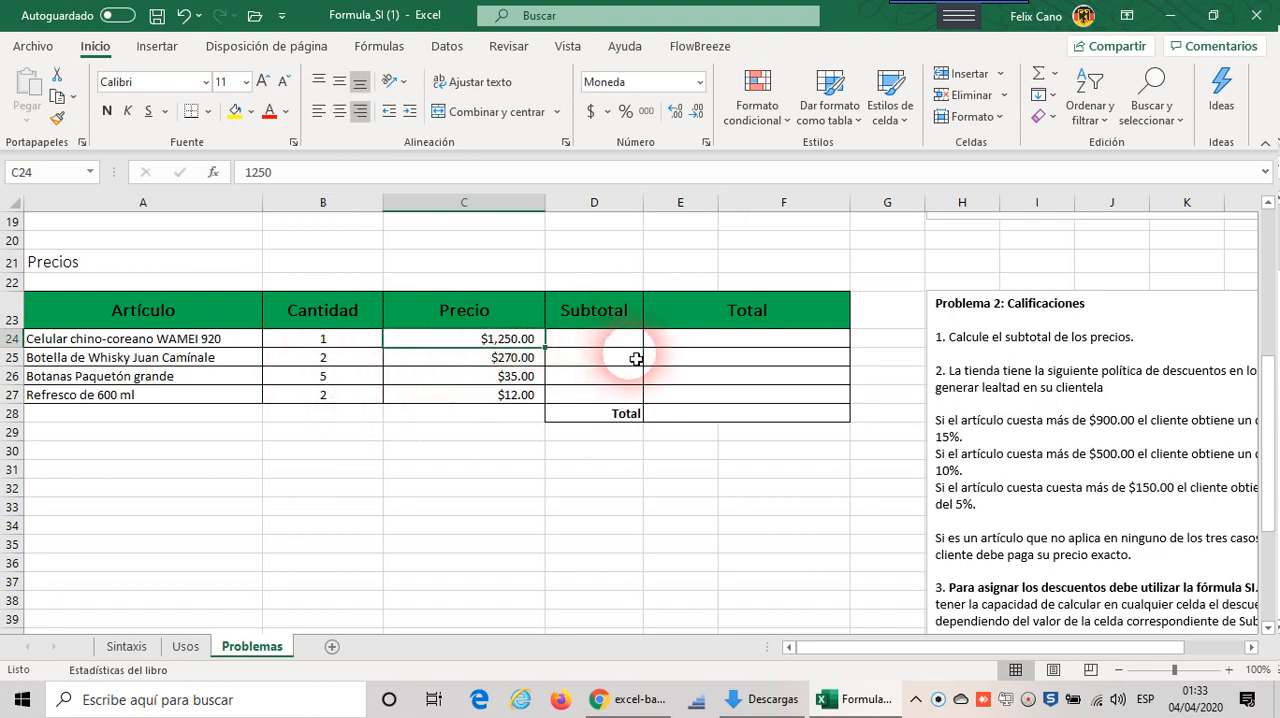
{"action": "left_click_drag", "start_coordinate": [623, 343], "coordinate": [621, 397]}
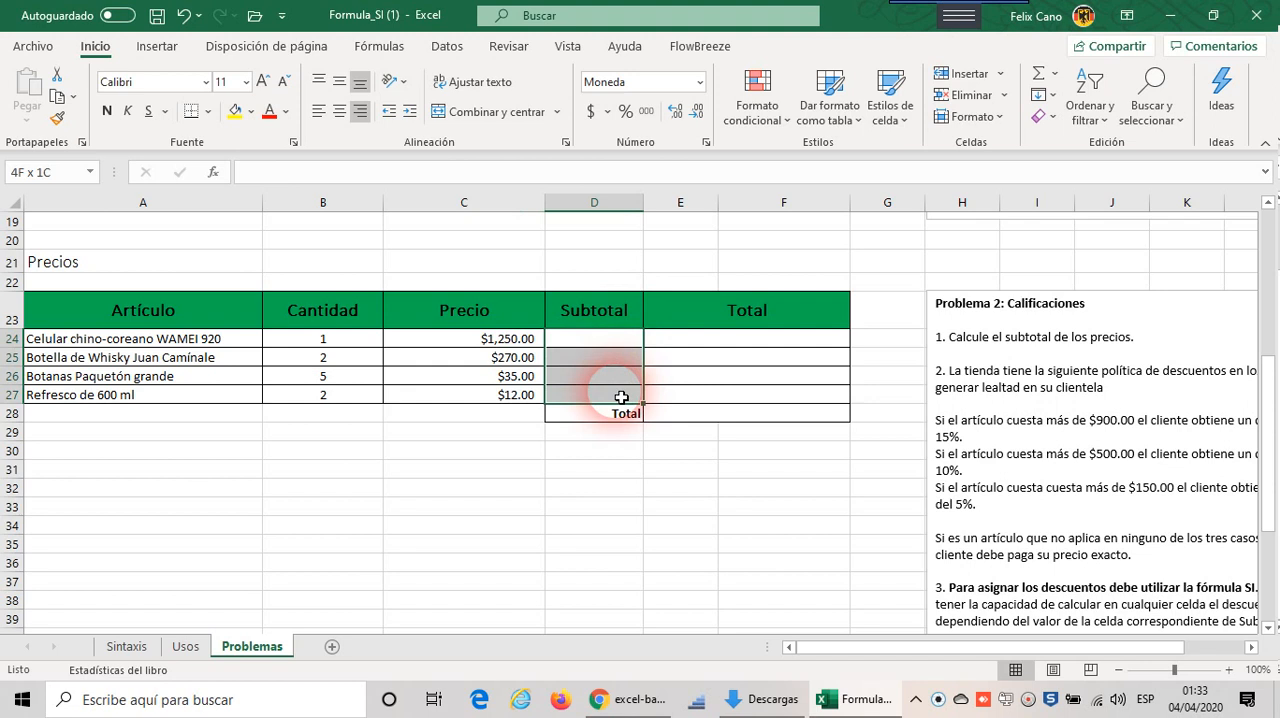
{"action": "left_click", "coordinate": [612, 343]}
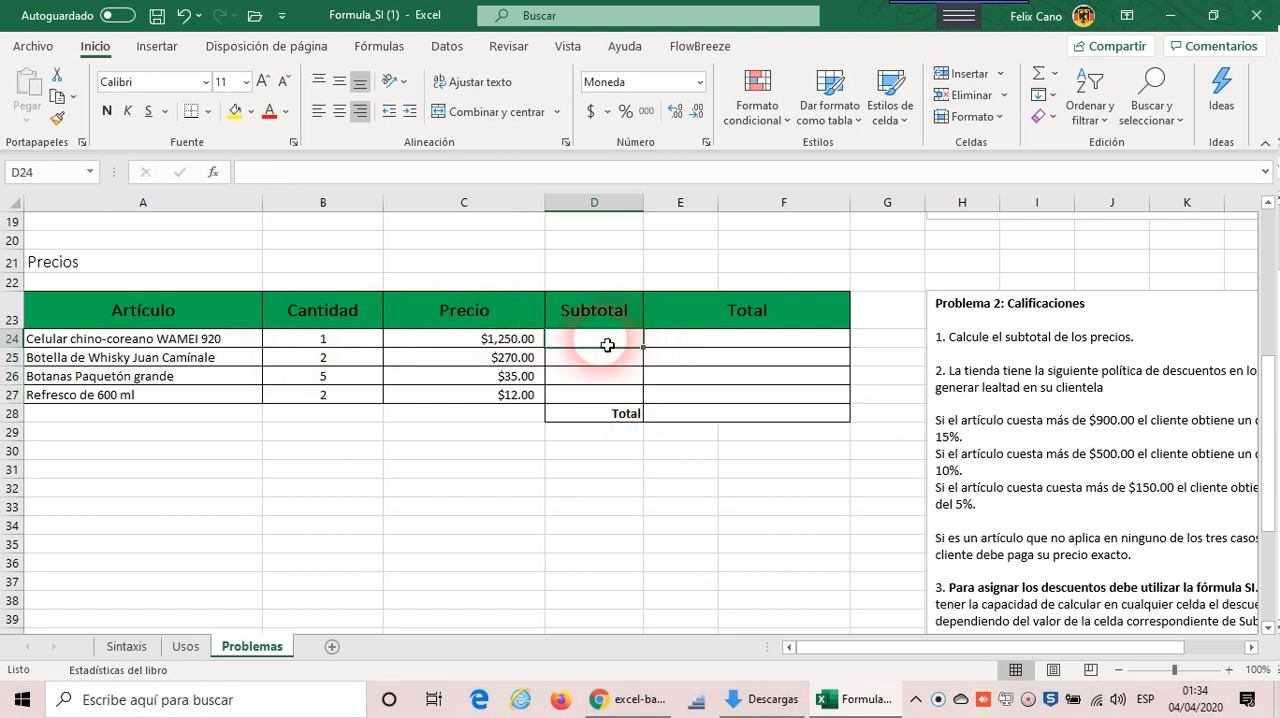
{"action": "left_click_drag", "start_coordinate": [607, 345], "coordinate": [595, 395]}
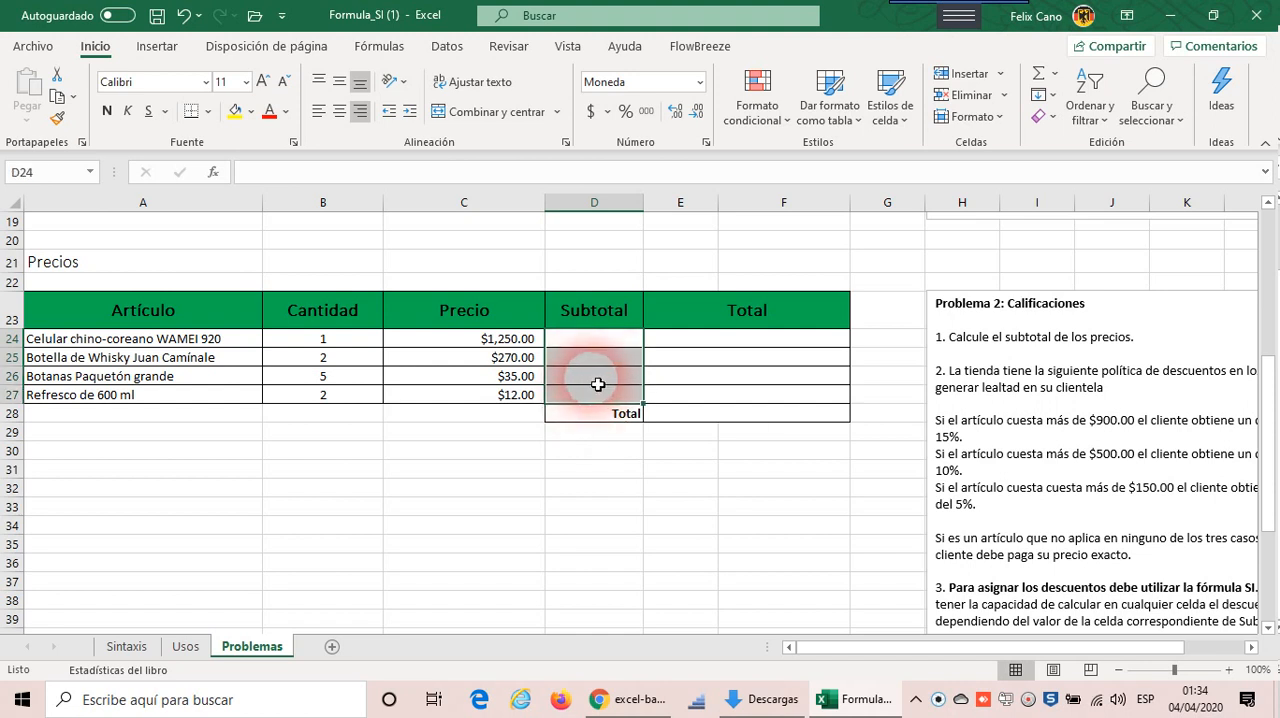
{"action": "left_click", "coordinate": [674, 345]}
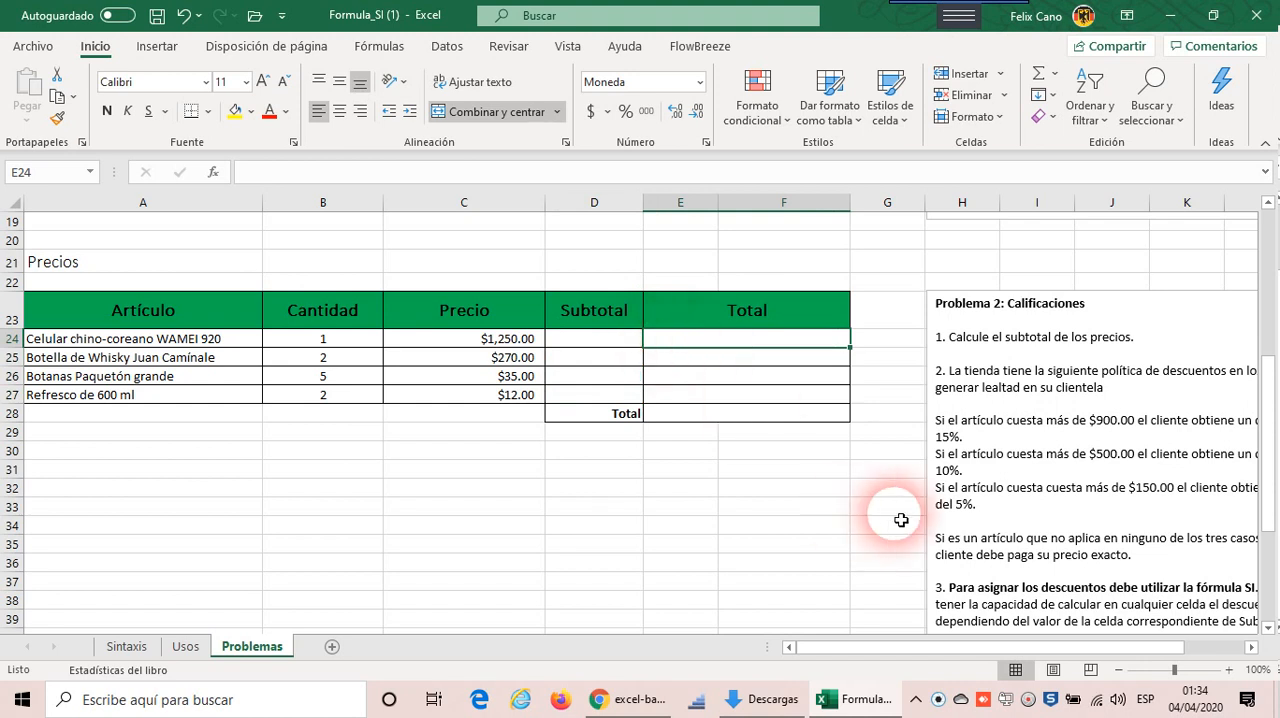
Step: Read Problema 2's discount tiers for items over $900, $500 and $150 and compare them with the prices in C24 and C25
{"action": "left_click", "coordinate": [1251, 647]}
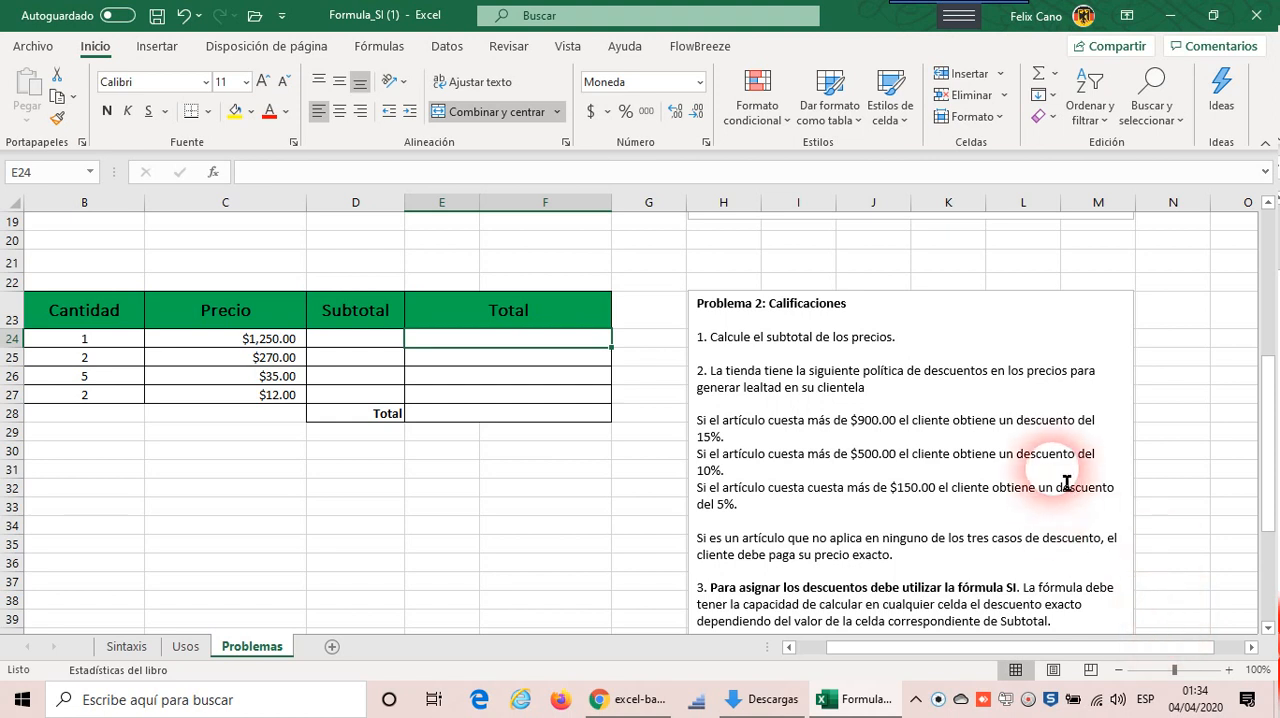
{"action": "left_click", "coordinate": [272, 340]}
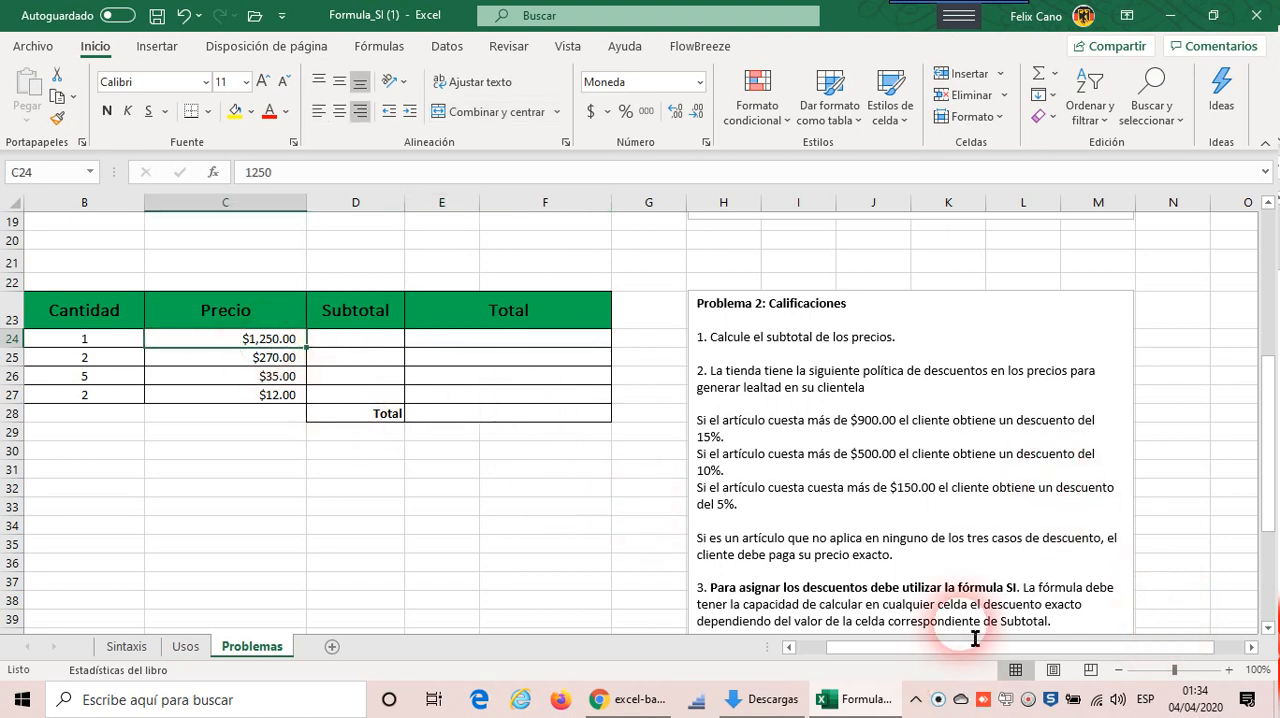
{"action": "left_click_drag", "start_coordinate": [966, 650], "coordinate": [893, 657]}
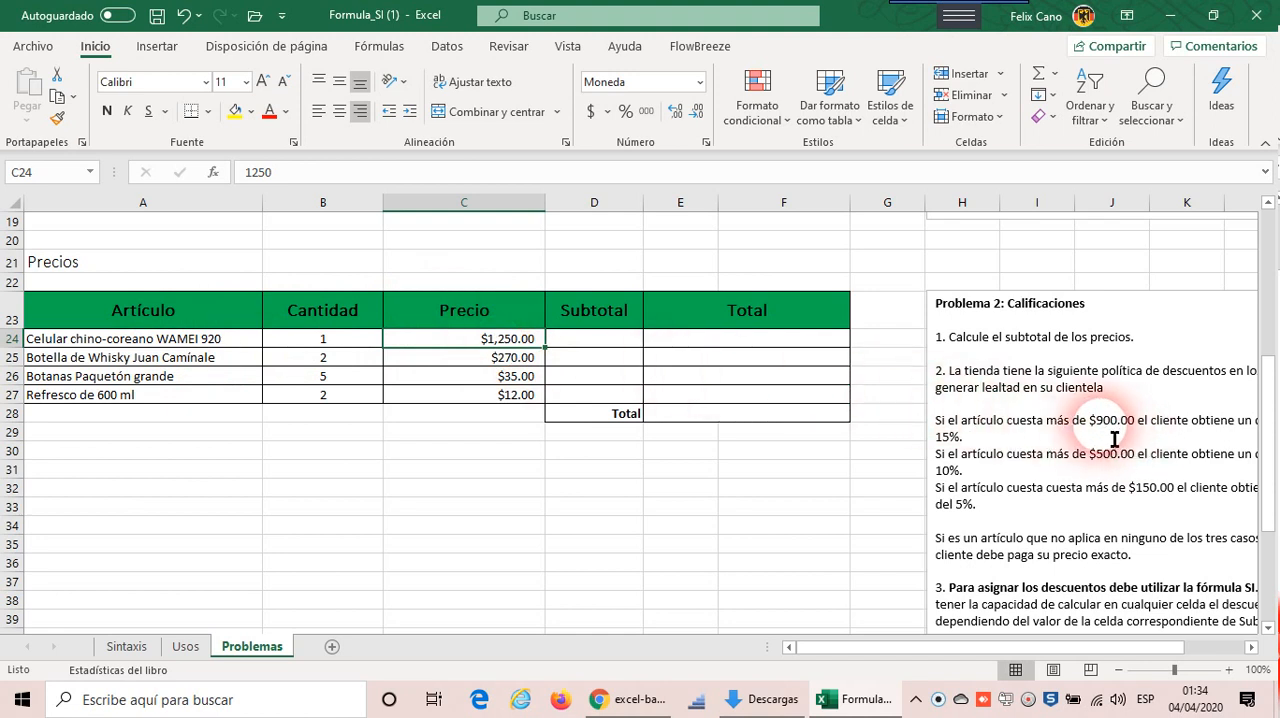
{"action": "left_click", "coordinate": [600, 344]}
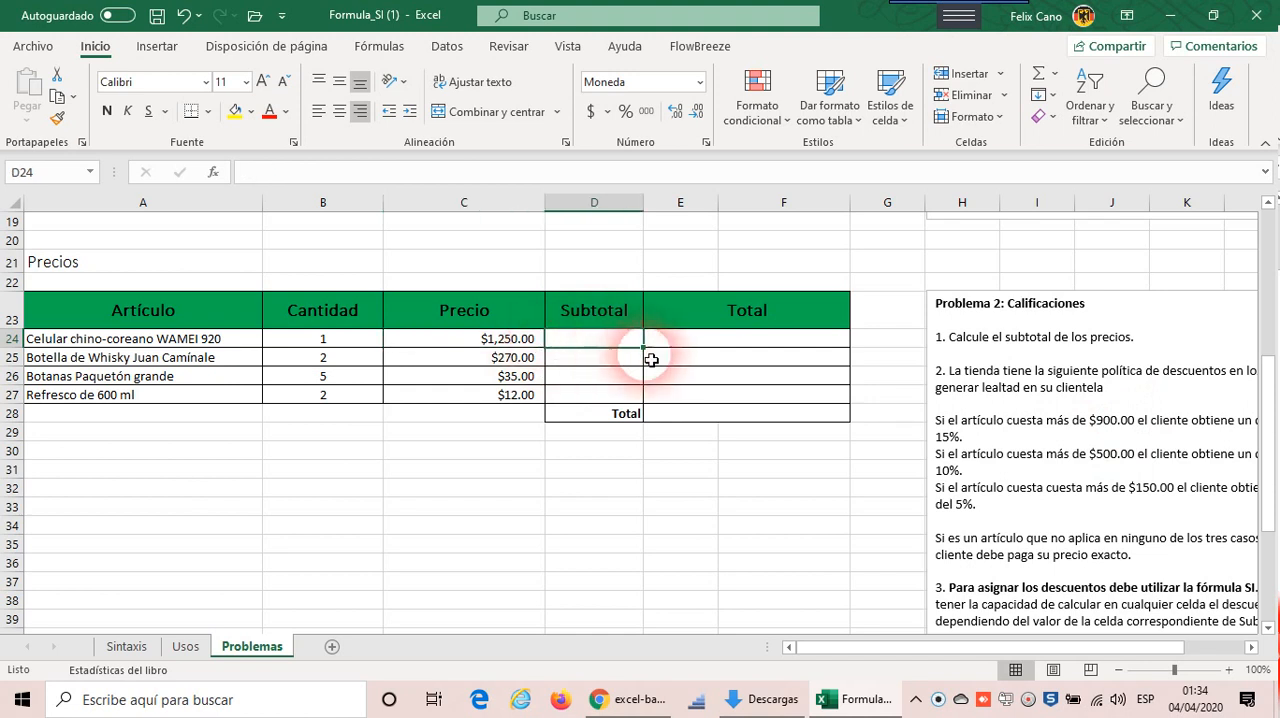
{"action": "left_click", "coordinate": [752, 344]}
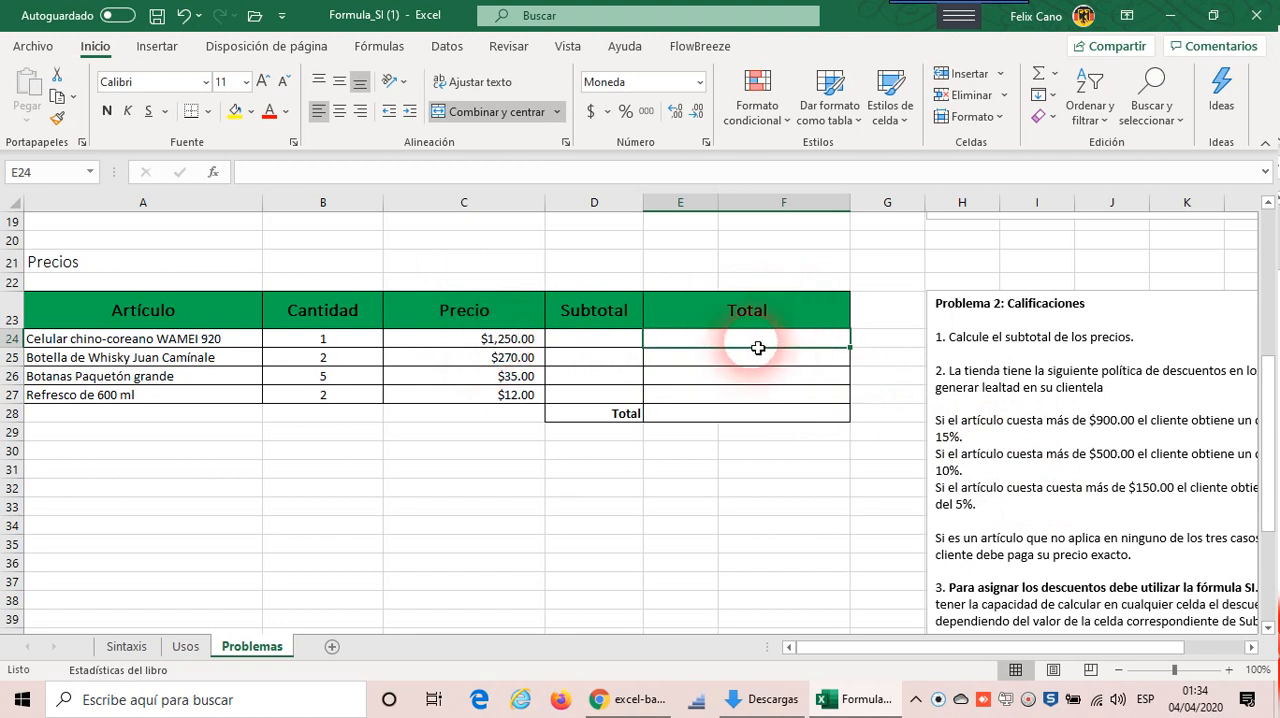
{"action": "left_click", "coordinate": [510, 360]}
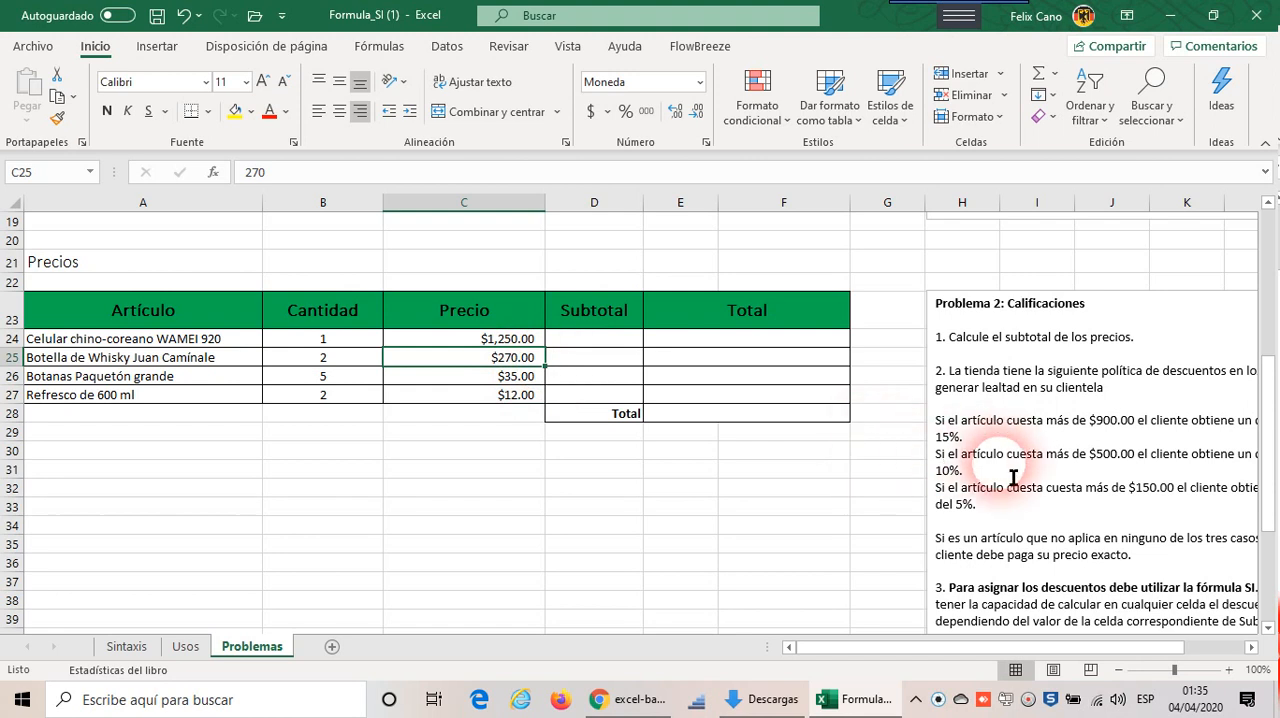
{"action": "scroll", "coordinate": [962, 456], "scroll_direction": "down", "scroll_amount": 1}
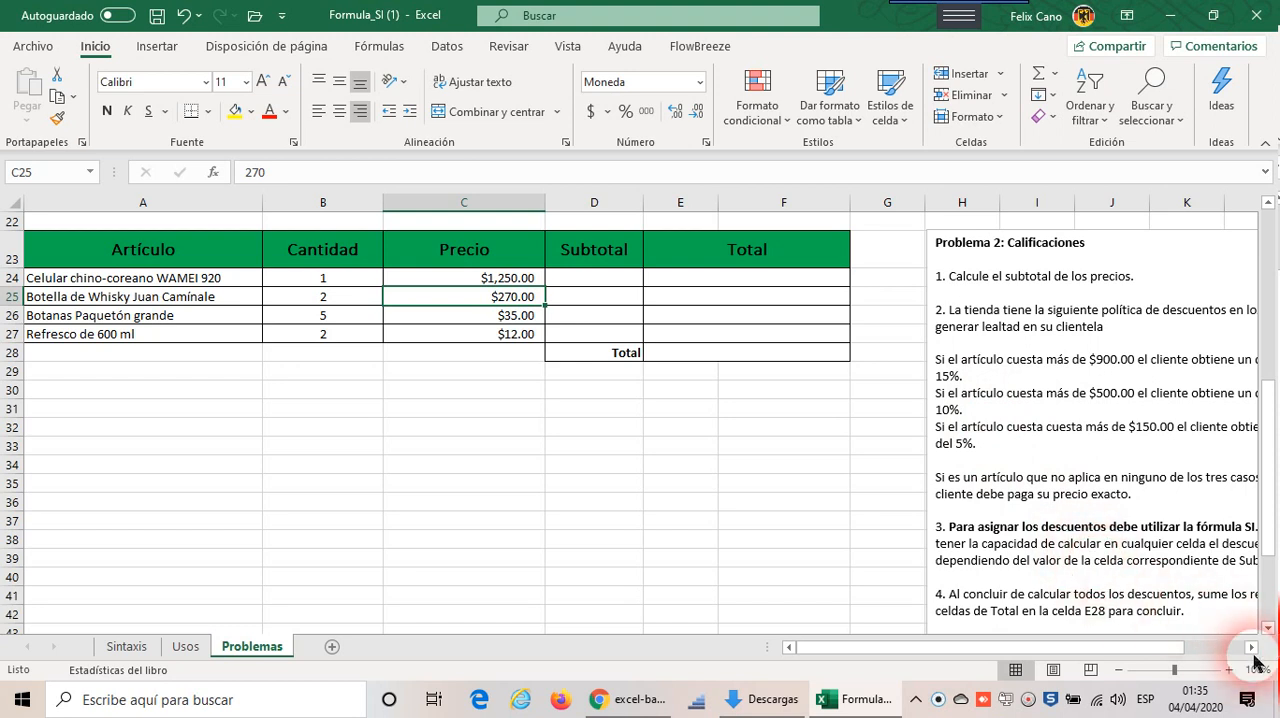
{"action": "left_click", "coordinate": [1252, 648]}
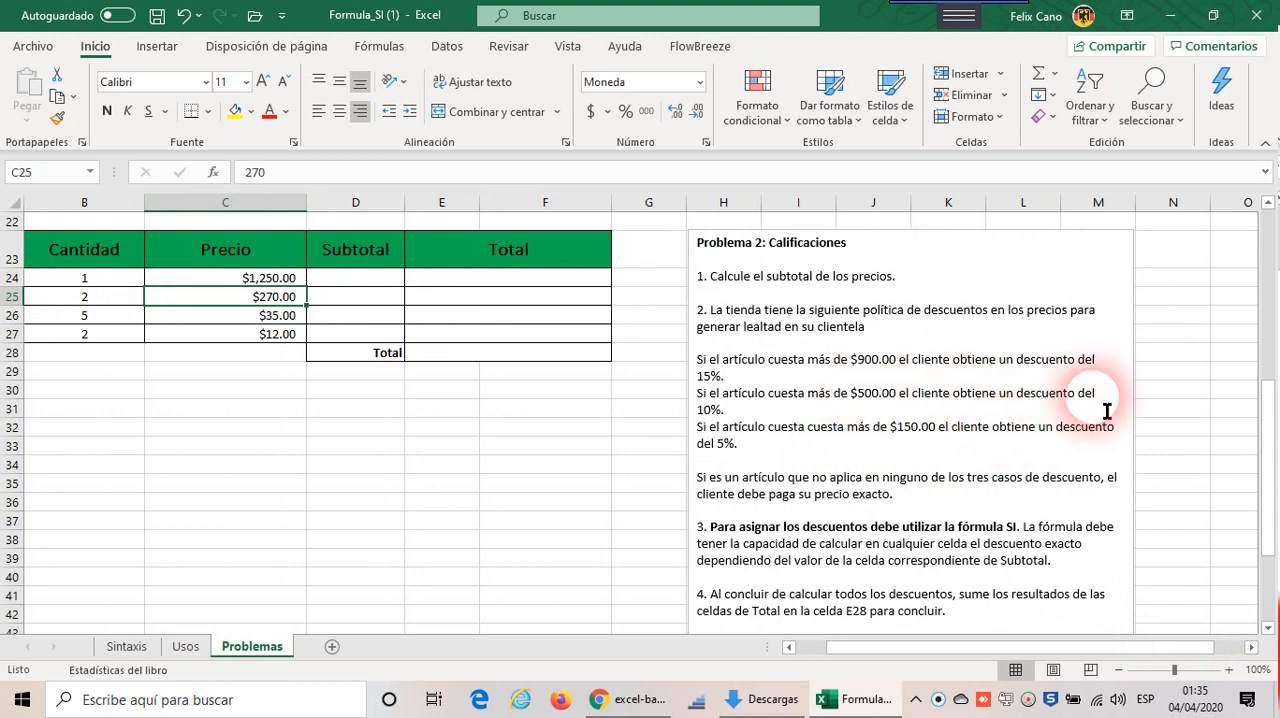
{"action": "left_click", "coordinate": [465, 302]}
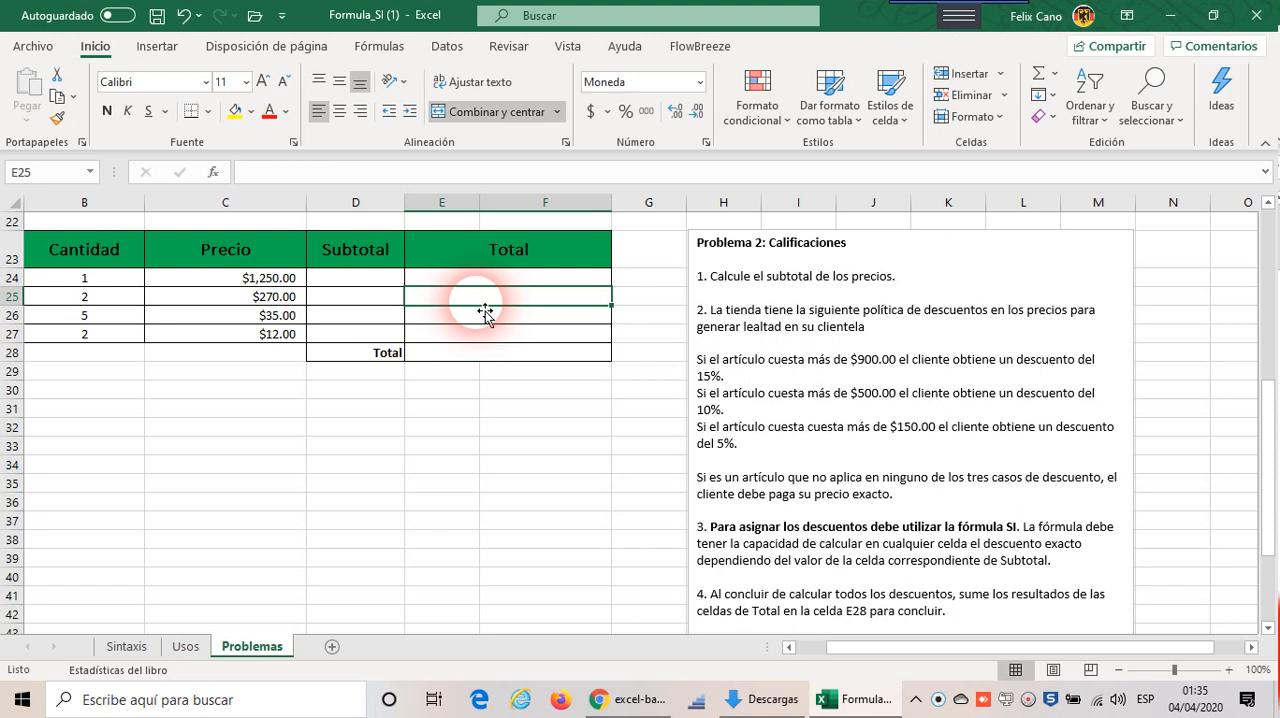
{"action": "left_click", "coordinate": [271, 299]}
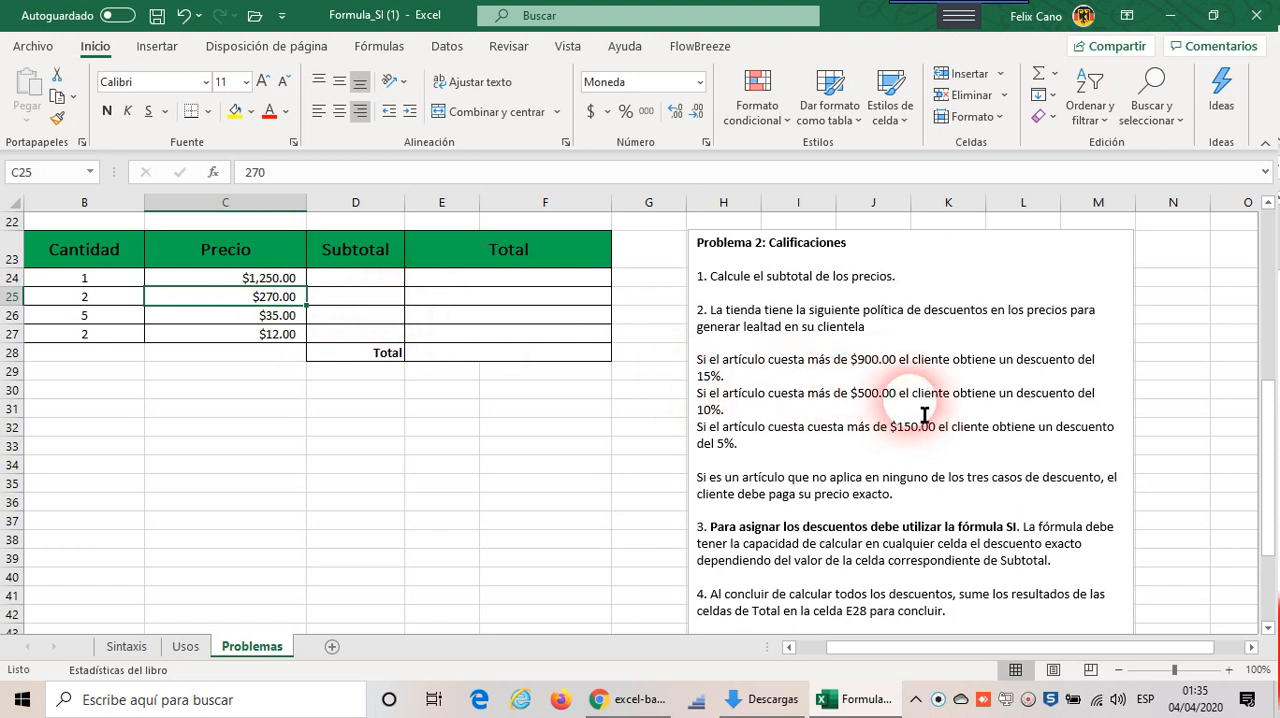
{"action": "left_click", "coordinate": [798, 428]}
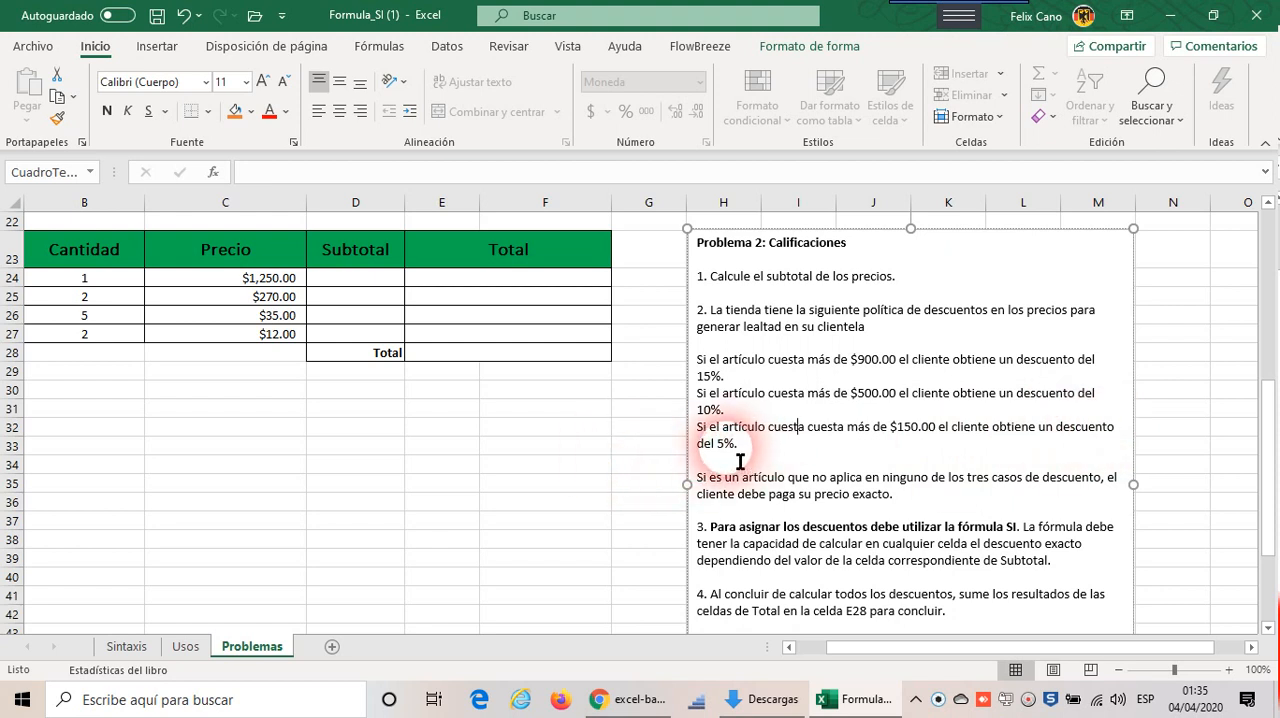
Step: Examine the Precios table's Subtotal cells D24:D27 and Precio cells C24:C27 in relation to the discounted Total cells
{"action": "left_click", "coordinate": [363, 322]}
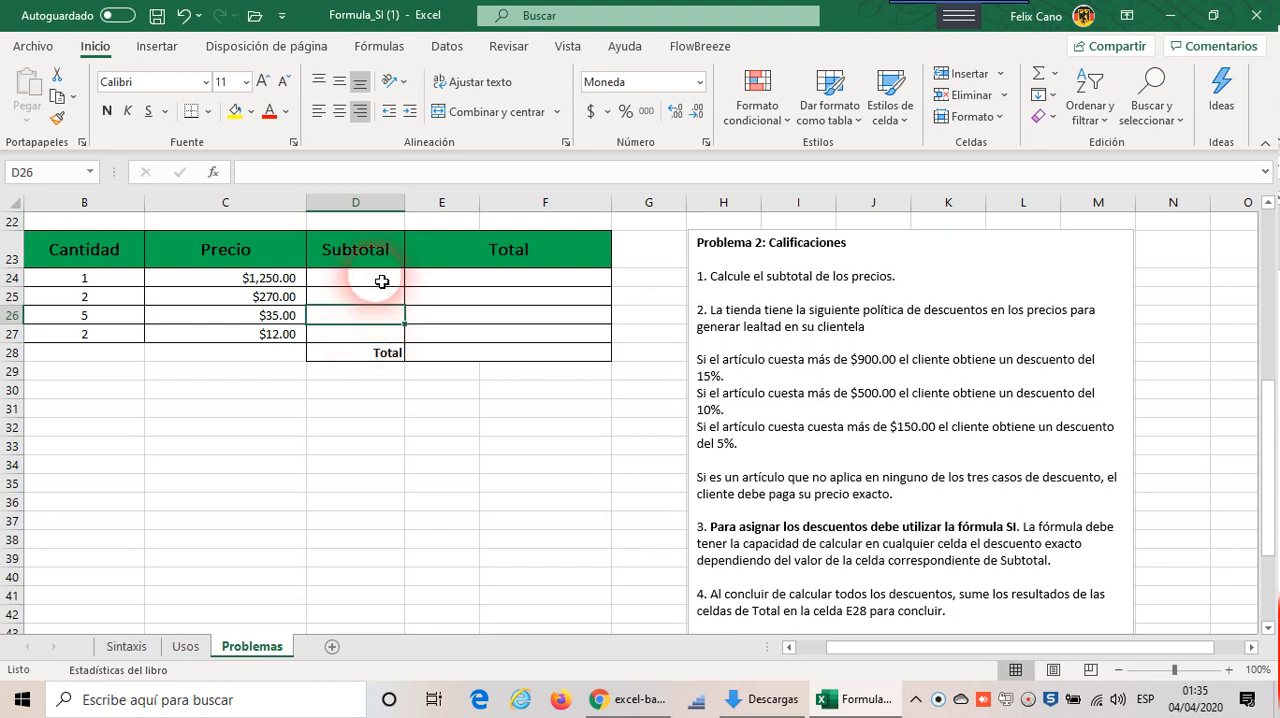
{"action": "left_click_drag", "start_coordinate": [381, 292], "coordinate": [378, 332]}
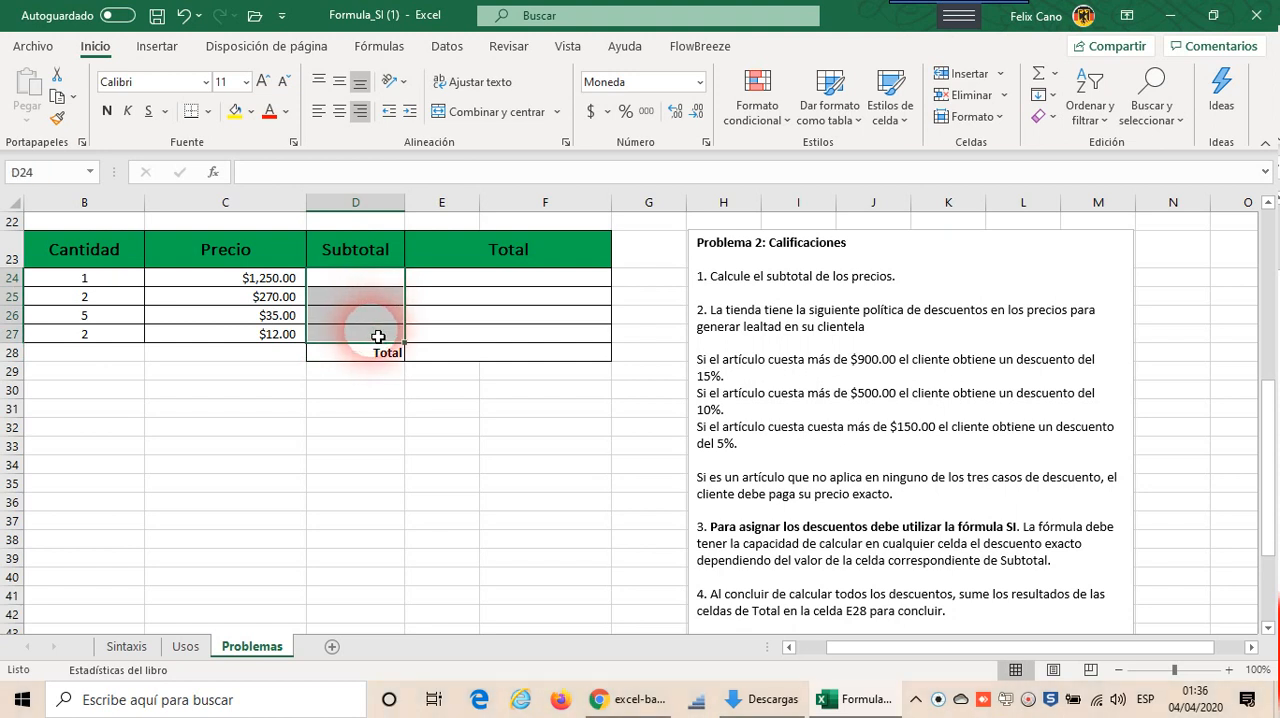
{"action": "left_click", "coordinate": [388, 298]}
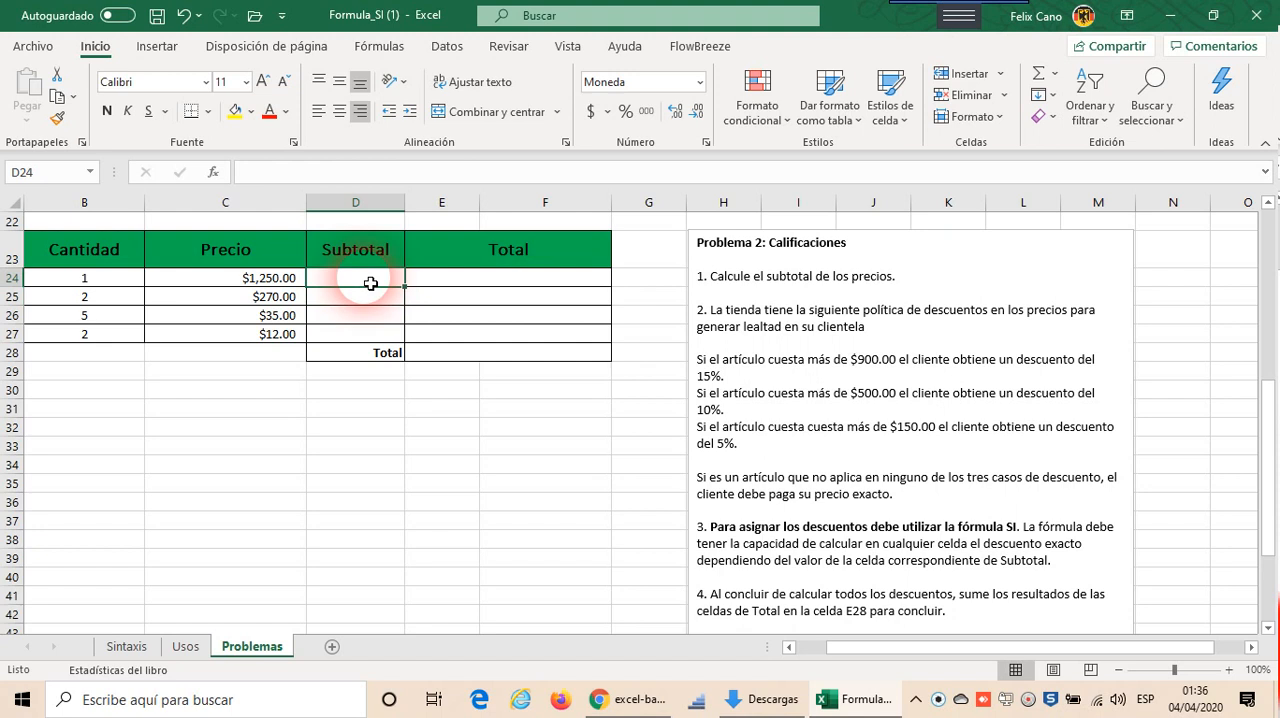
{"action": "left_click", "coordinate": [462, 284]}
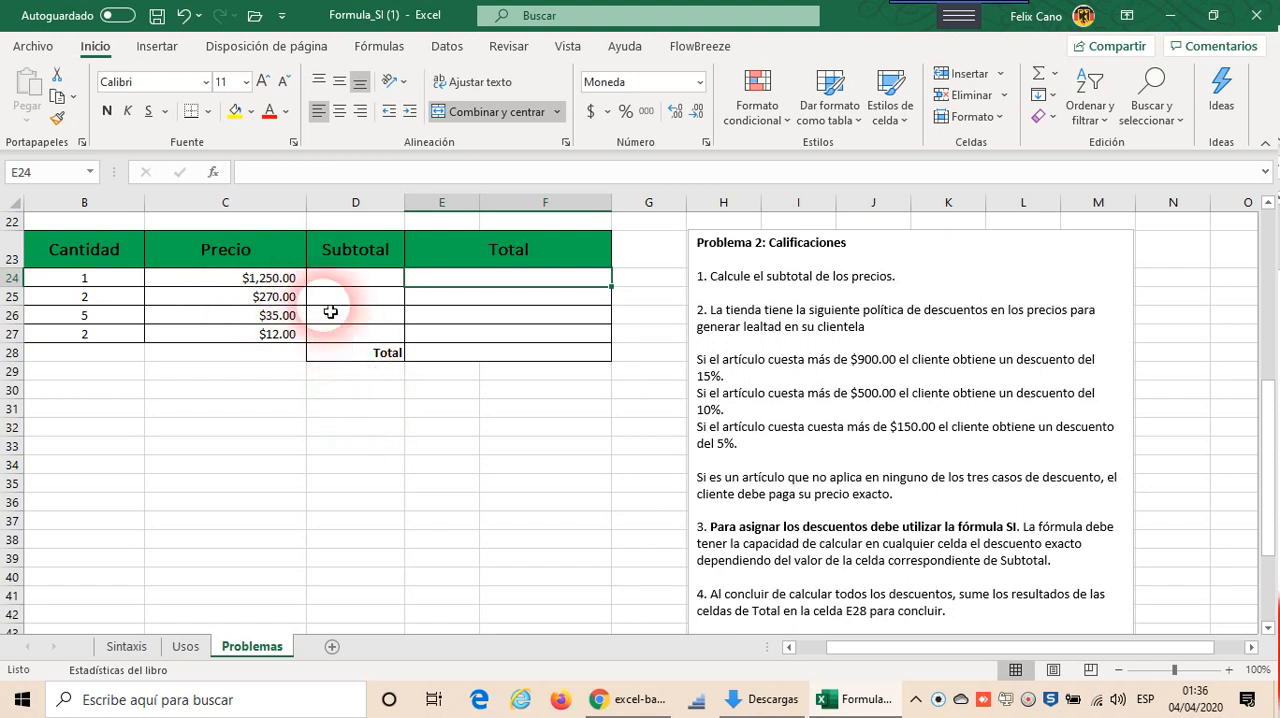
{"action": "left_click", "coordinate": [272, 284]}
{"action": "left_click_drag", "start_coordinate": [277, 291], "coordinate": [272, 340]}
{"action": "left_click", "coordinate": [287, 339]}
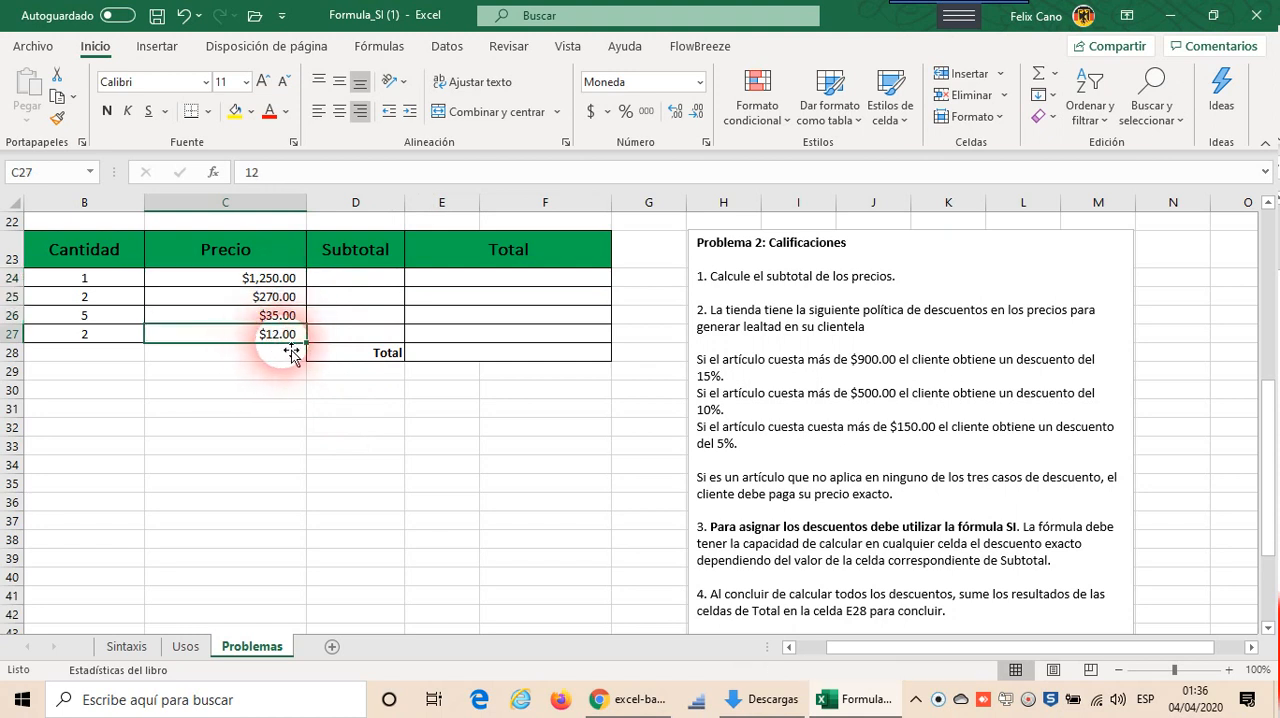
{"action": "left_click", "coordinate": [266, 280]}
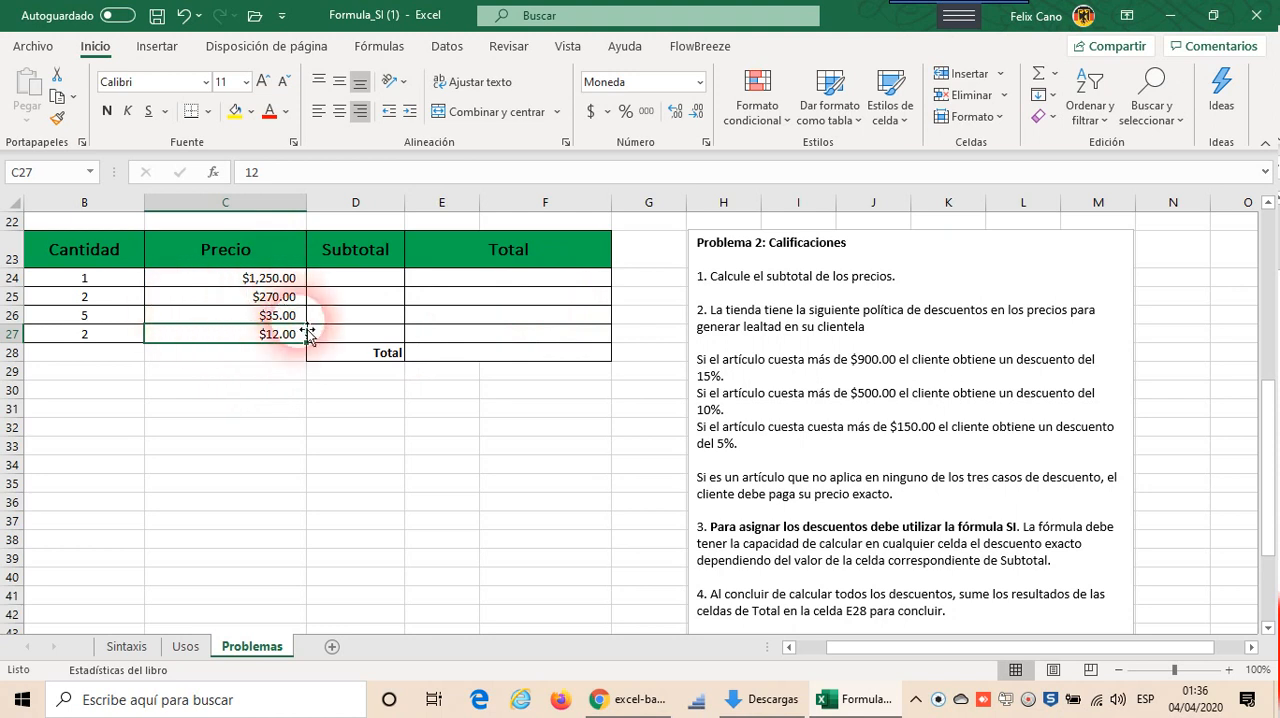
{"action": "left_click", "coordinate": [523, 285]}
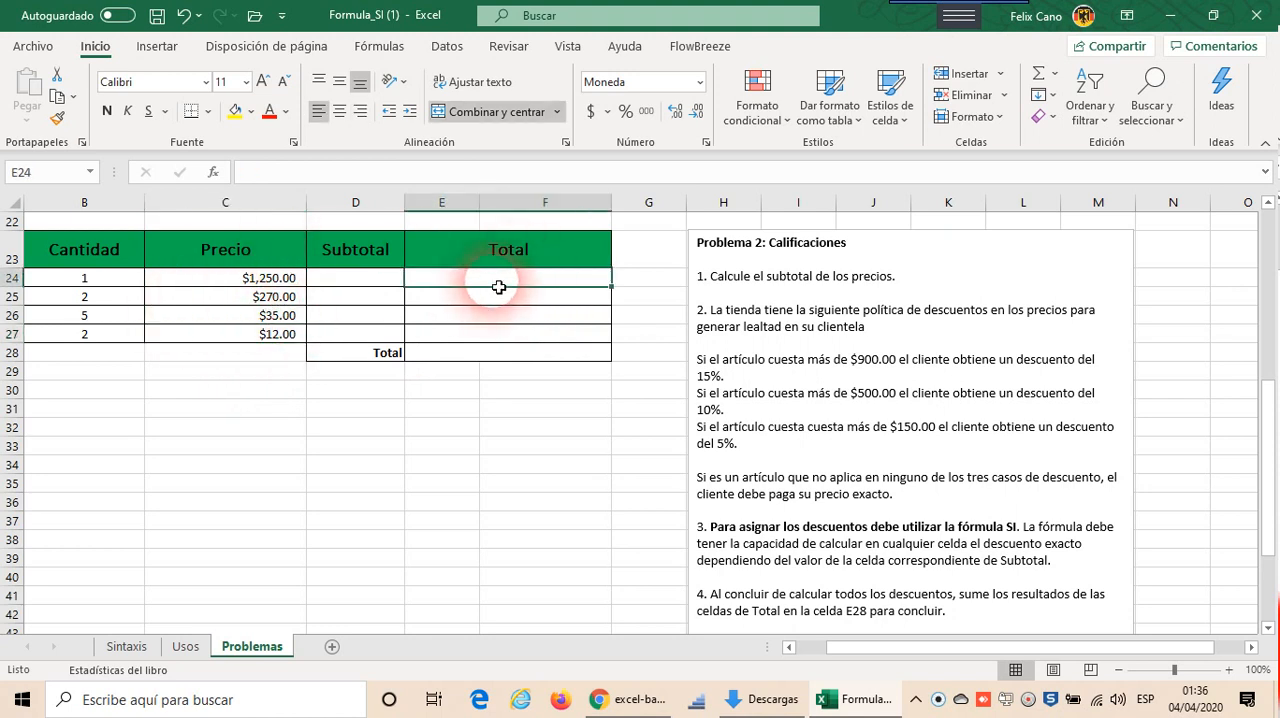
{"action": "left_click", "coordinate": [512, 297]}
{"action": "left_click", "coordinate": [506, 334]}
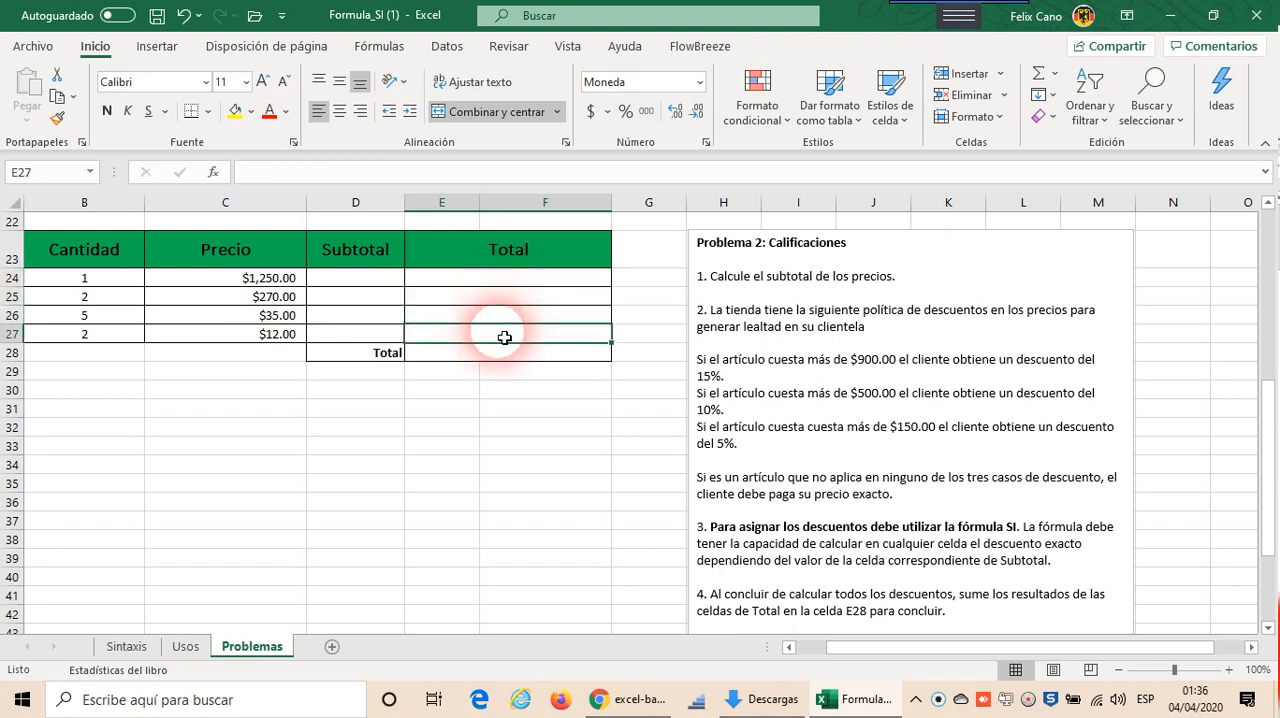
Step: Trace how Subtotal cells D24:D27 feed the SI discount formulas in E24:E27 and the final sum in E28
{"action": "left_click", "coordinate": [371, 334]}
{"action": "left_click", "coordinate": [379, 315]}
{"action": "left_click", "coordinate": [384, 298]}
{"action": "left_click", "coordinate": [385, 281]}
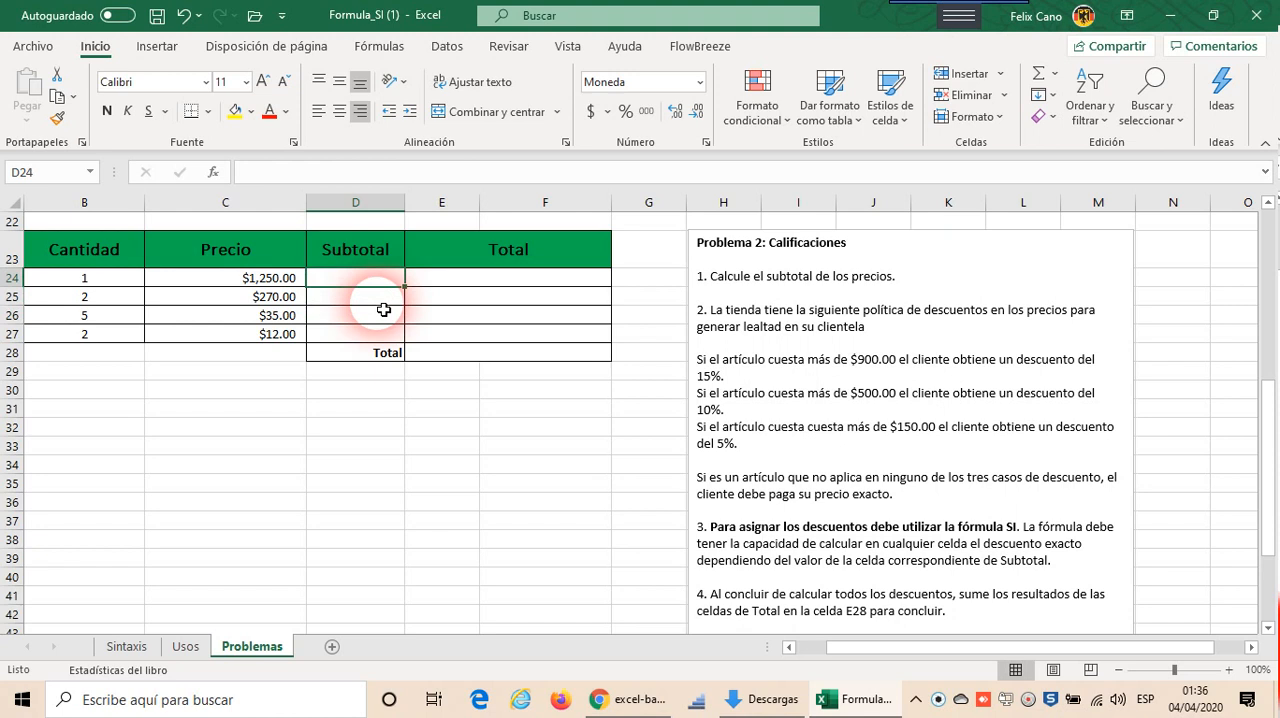
{"action": "left_click", "coordinate": [381, 299]}
{"action": "left_click", "coordinate": [382, 315]}
{"action": "left_click", "coordinate": [379, 336]}
{"action": "left_click", "coordinate": [390, 284]}
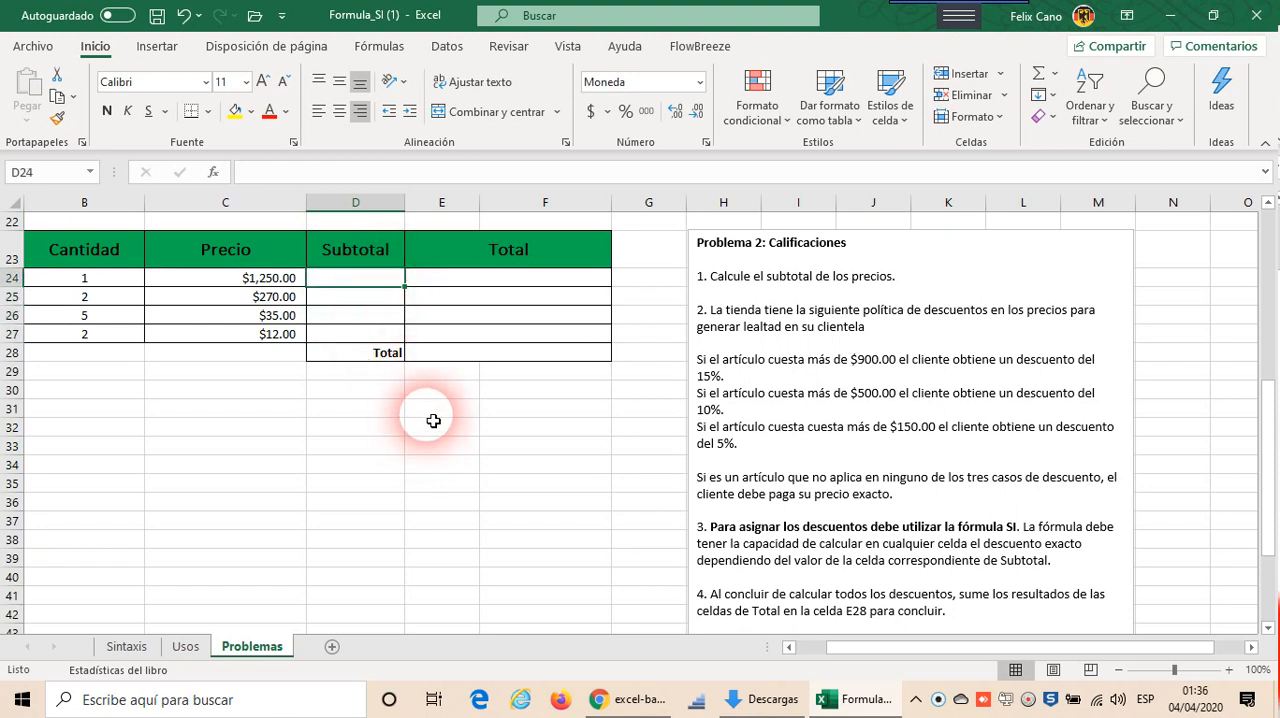
{"action": "left_click", "coordinate": [474, 286]}
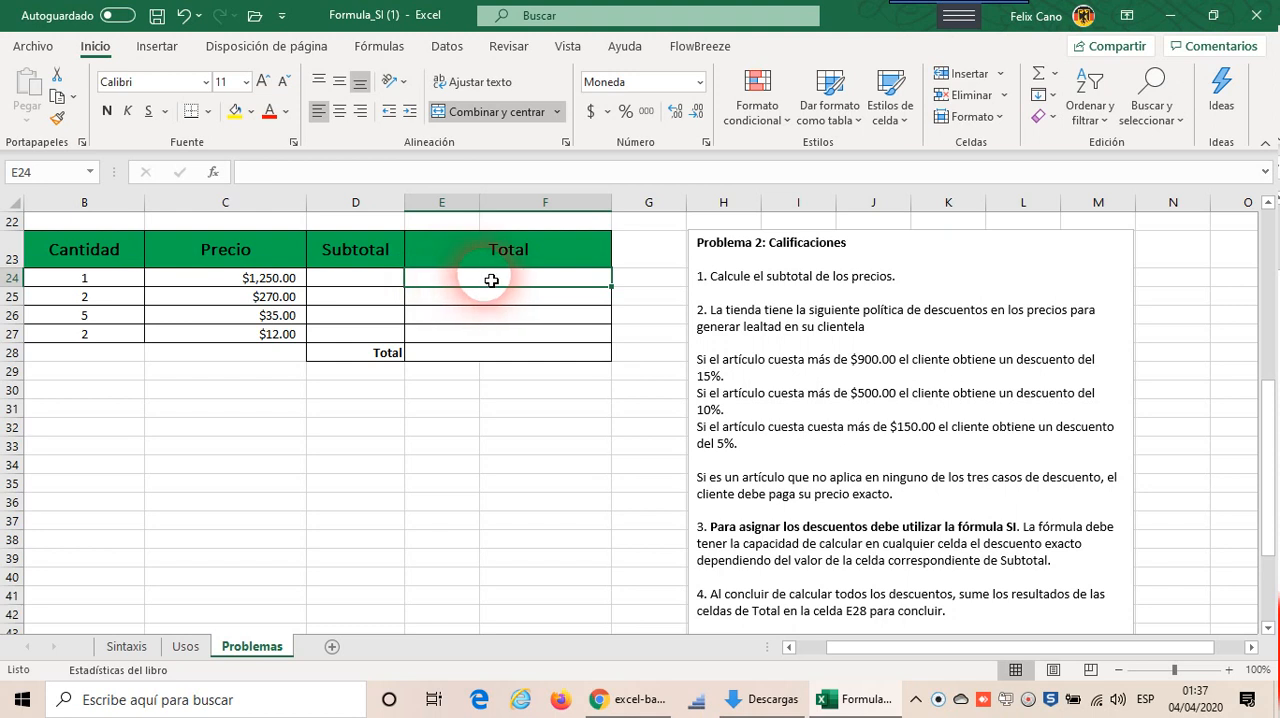
{"action": "left_click", "coordinate": [381, 284]}
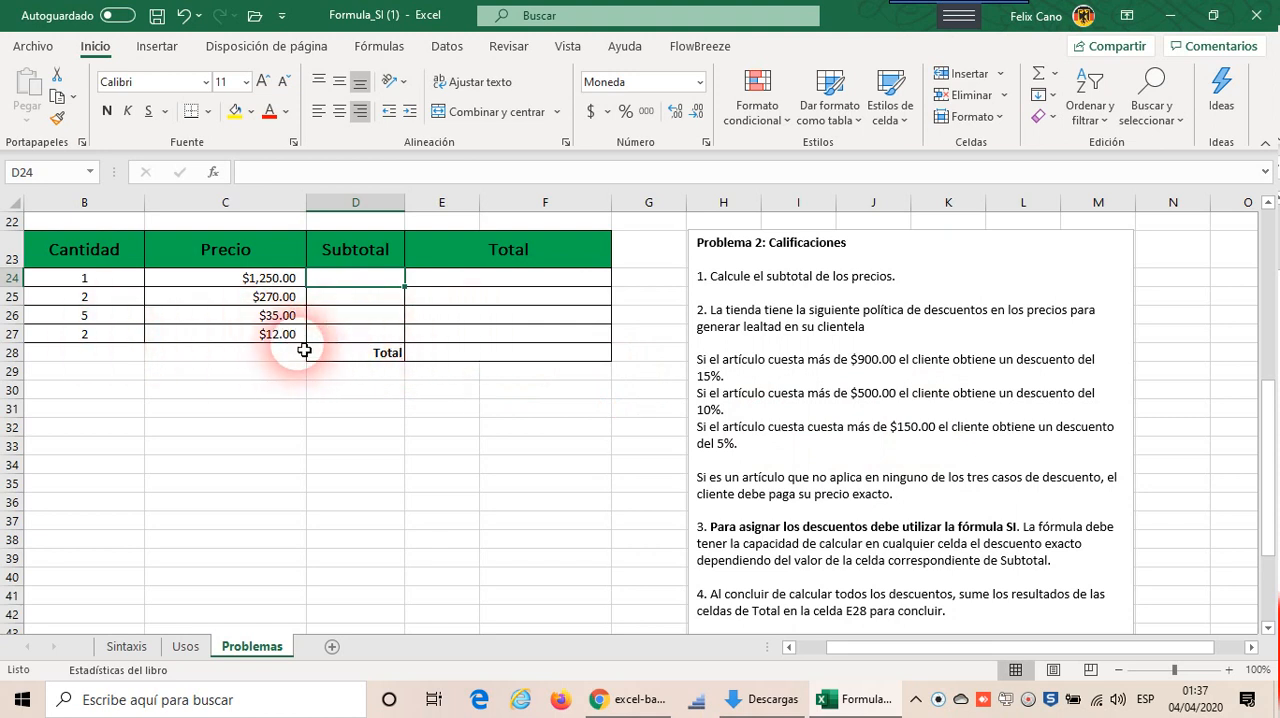
{"action": "left_click", "coordinate": [514, 338]}
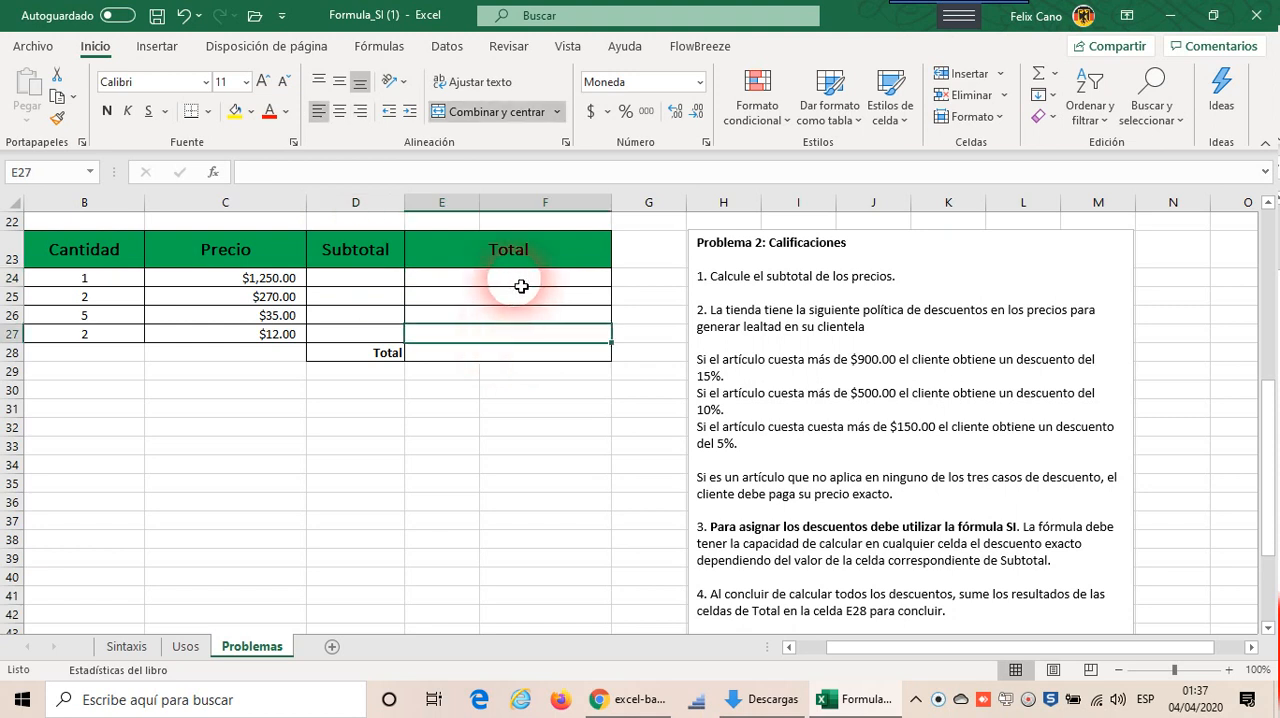
{"action": "left_click_drag", "start_coordinate": [523, 284], "coordinate": [516, 345]}
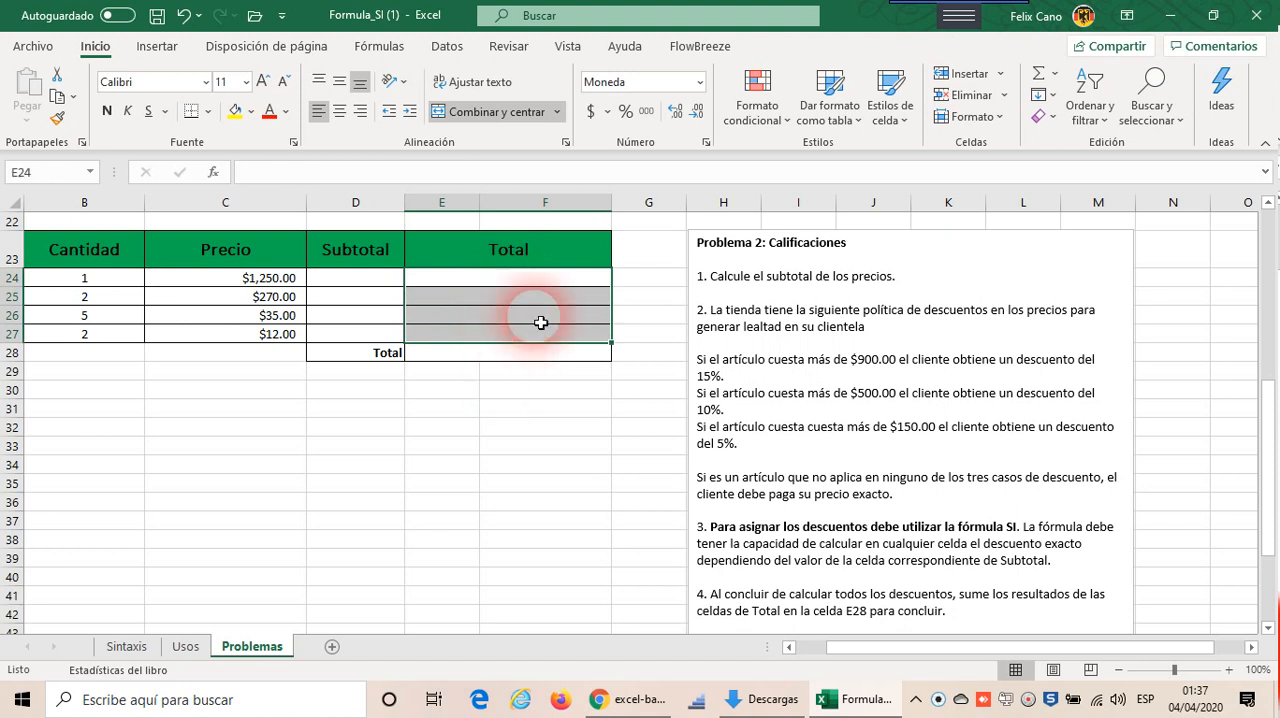
{"action": "left_click", "coordinate": [548, 279]}
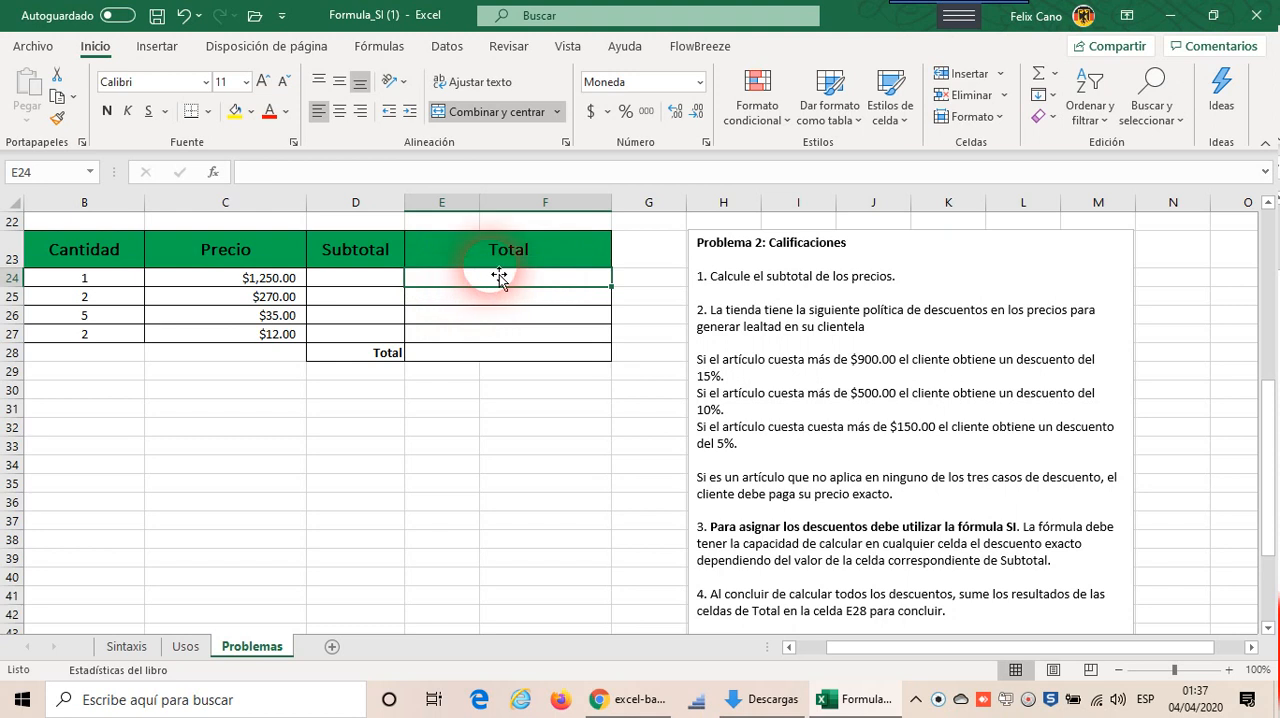
{"action": "left_click", "coordinate": [515, 359]}
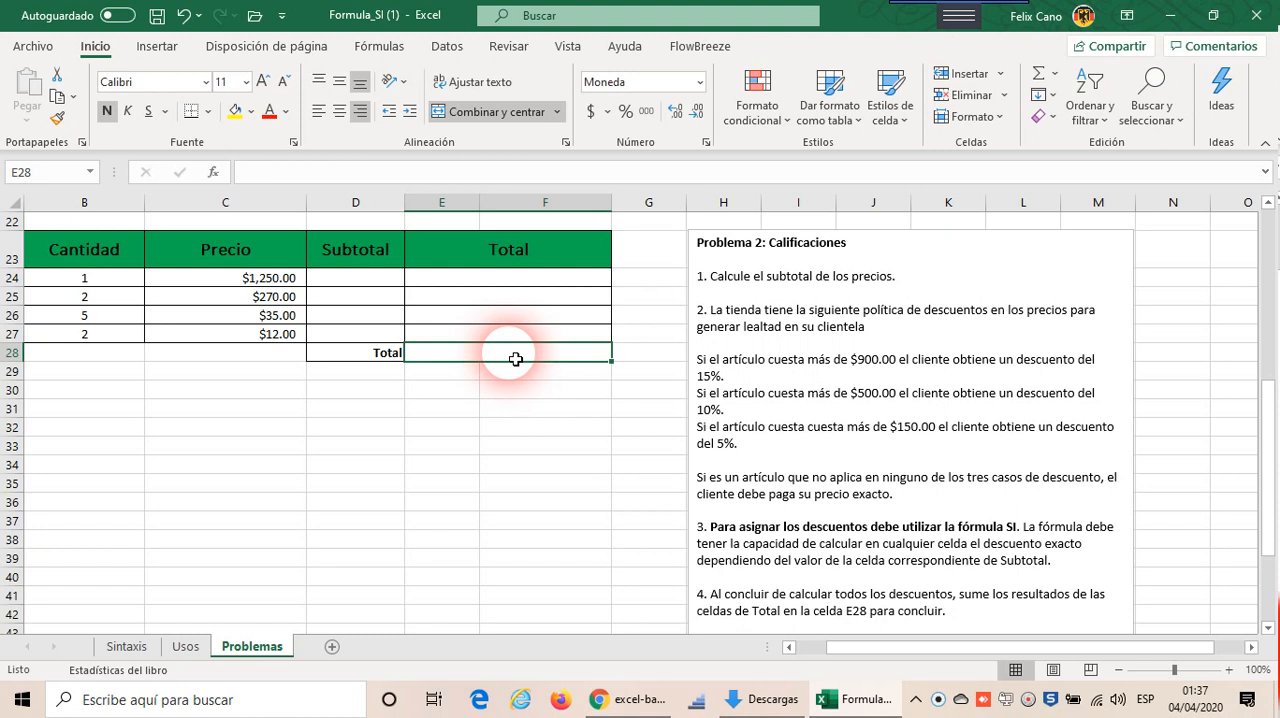
Step: Save a copy of the workbook as ejercicio05 in Excel workbook (*.xlsx) format in the Descargas folder
{"action": "left_click", "coordinate": [52, 47]}
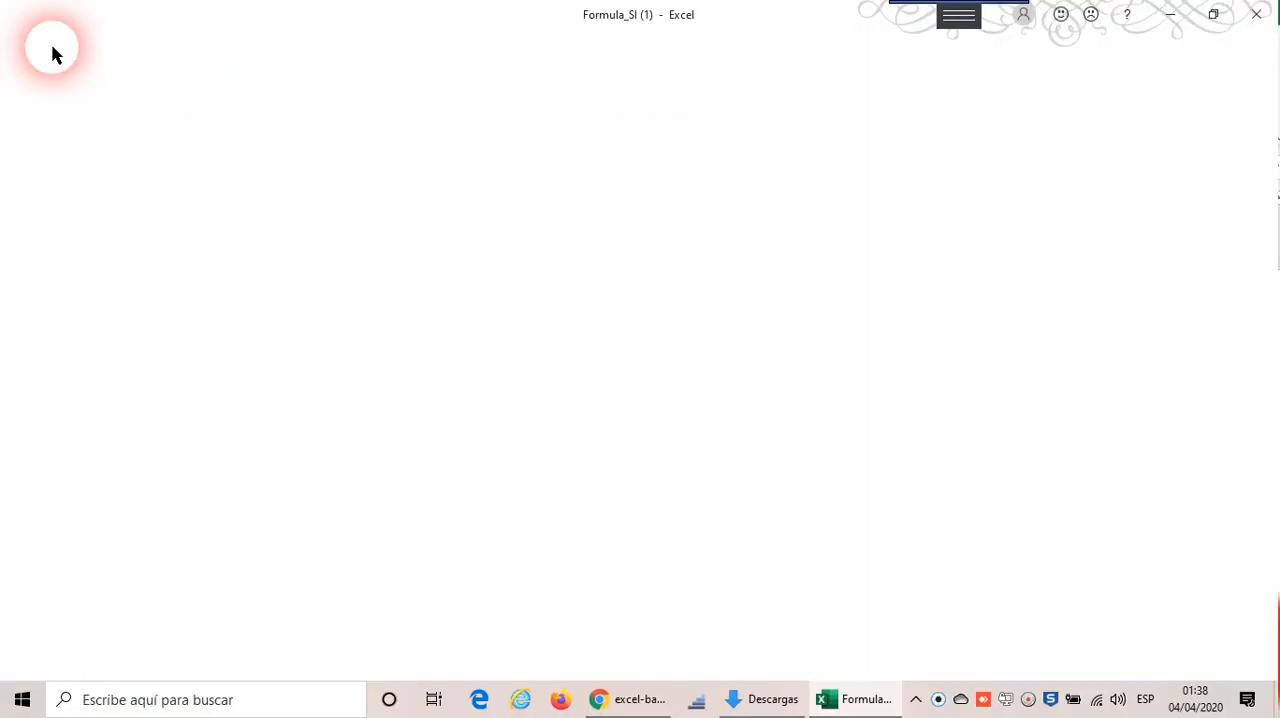
{"action": "left_click", "coordinate": [92, 304]}
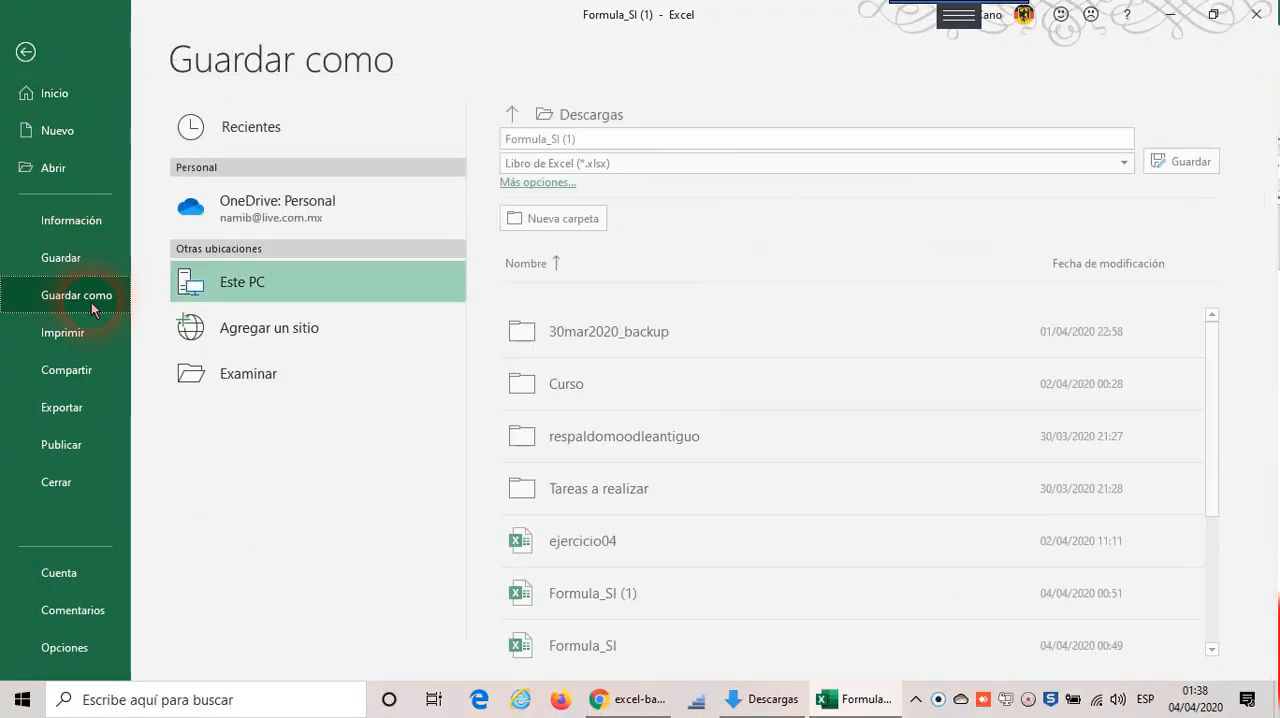
{"action": "left_click", "coordinate": [607, 146]}
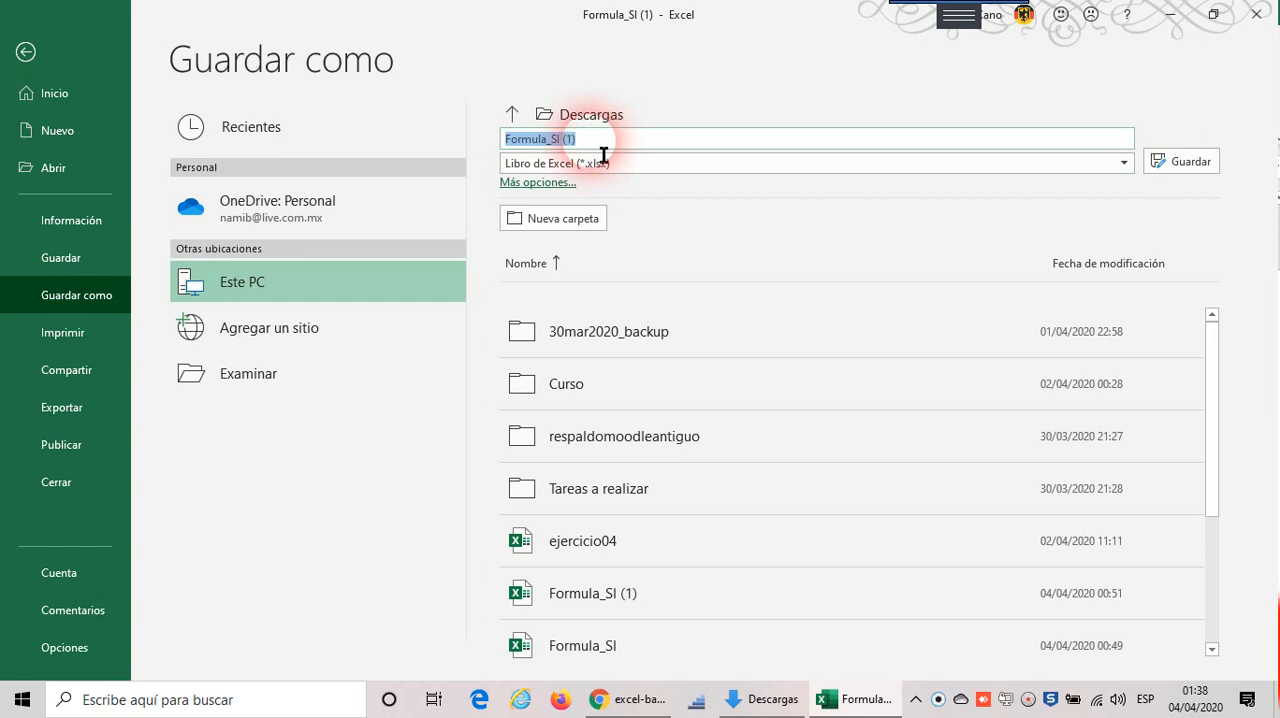
{"action": "type", "text": "ejercic"}
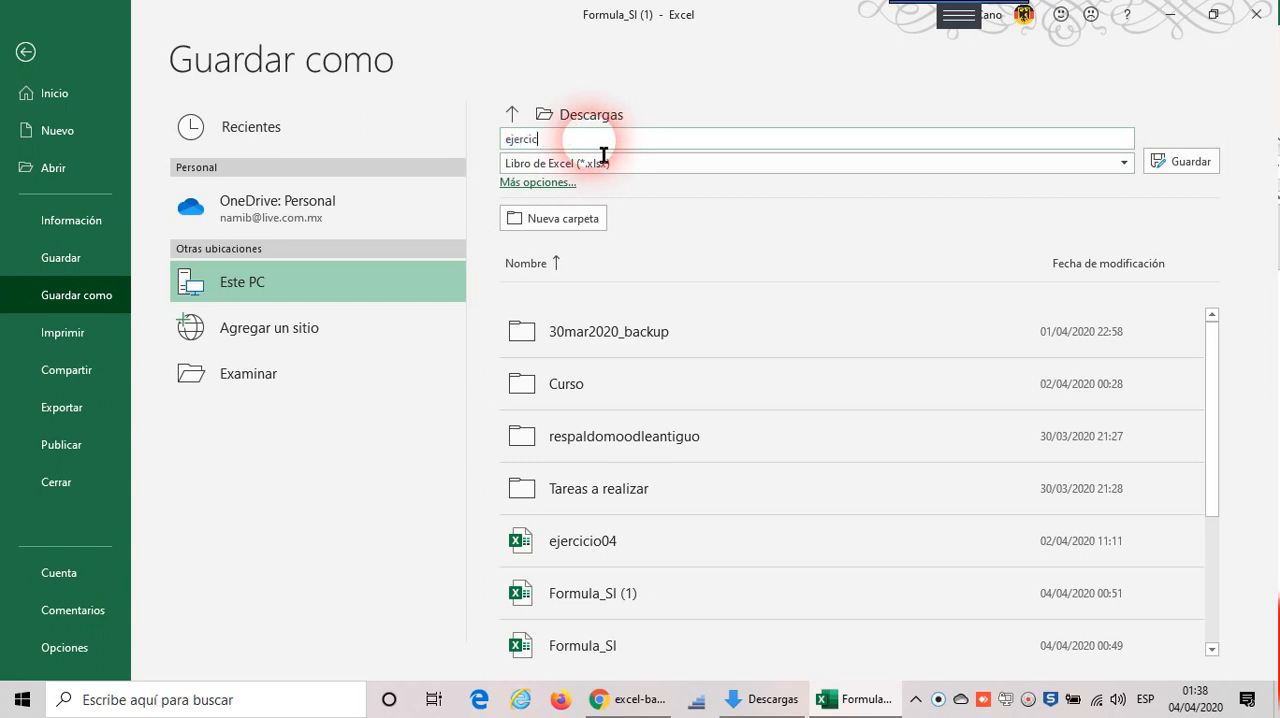
{"action": "type", "text": "io05"}
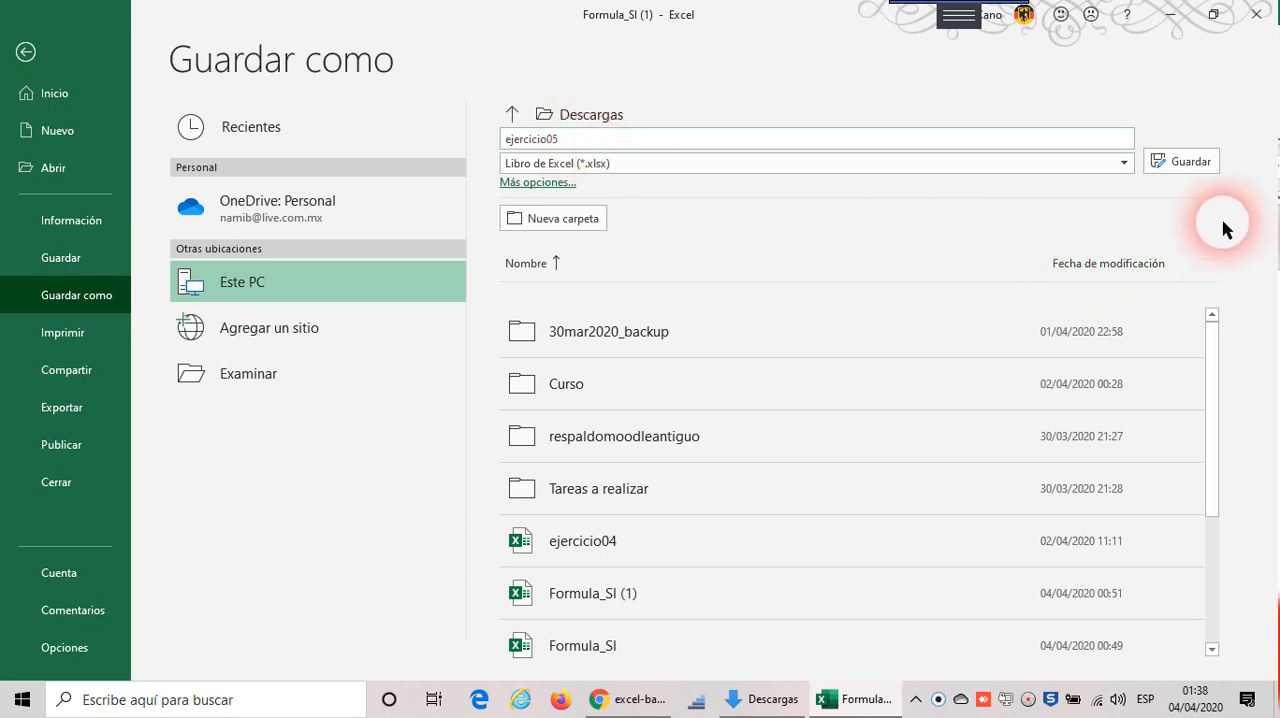
{"action": "left_click", "coordinate": [1200, 164]}
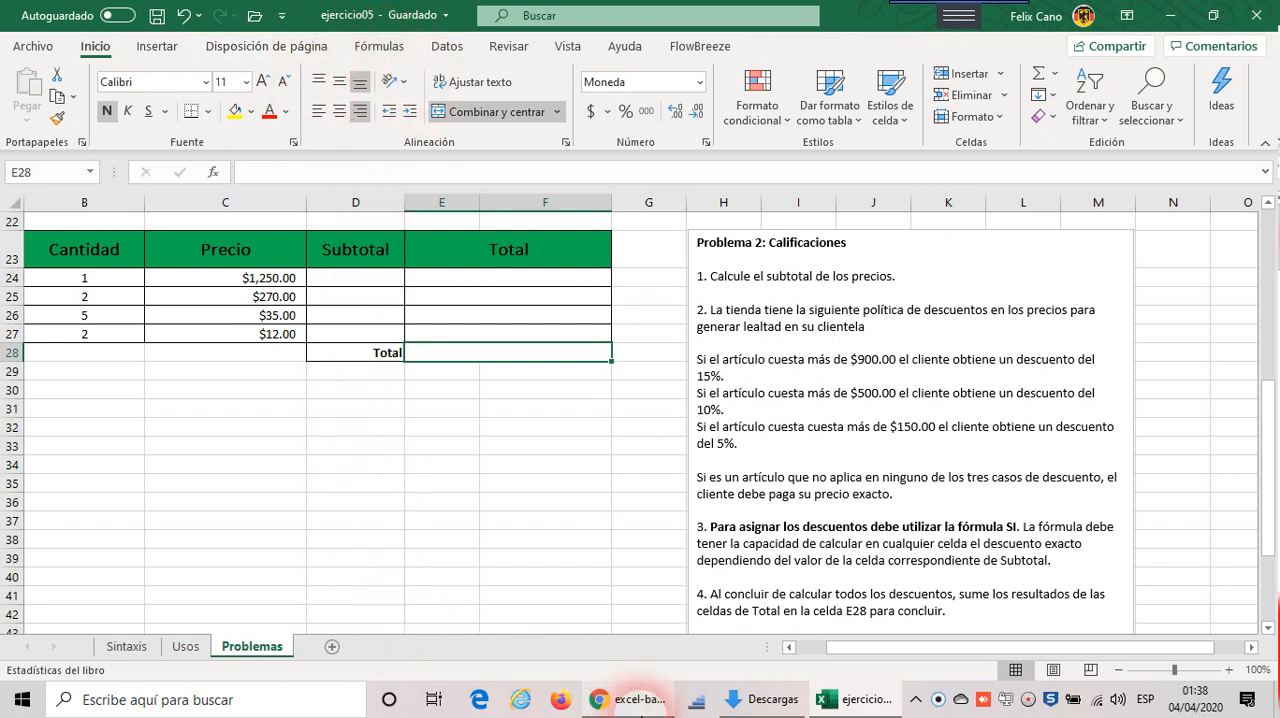
Step: Switch to Chrome to review the file name and upload instructions for the Quinta actividad en Excel assignment, and return to Excel
{"action": "left_click", "coordinate": [640, 699]}
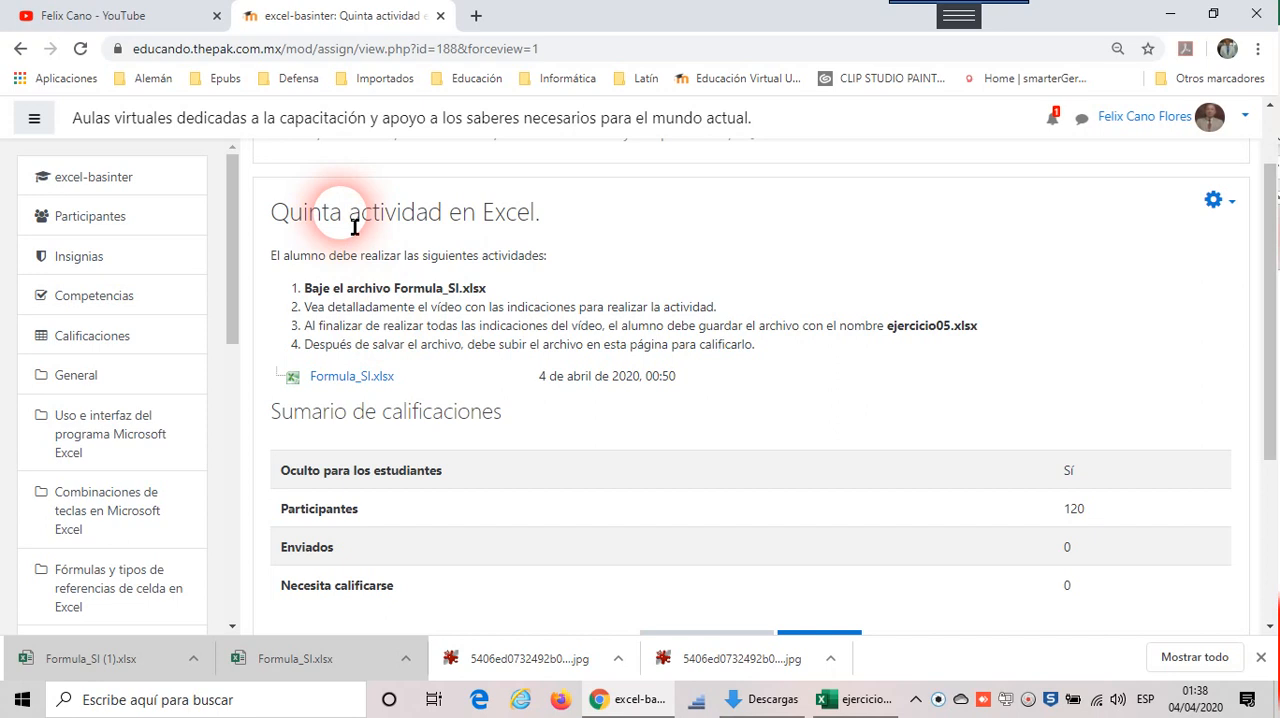
{"action": "left_click", "coordinate": [1172, 15]}
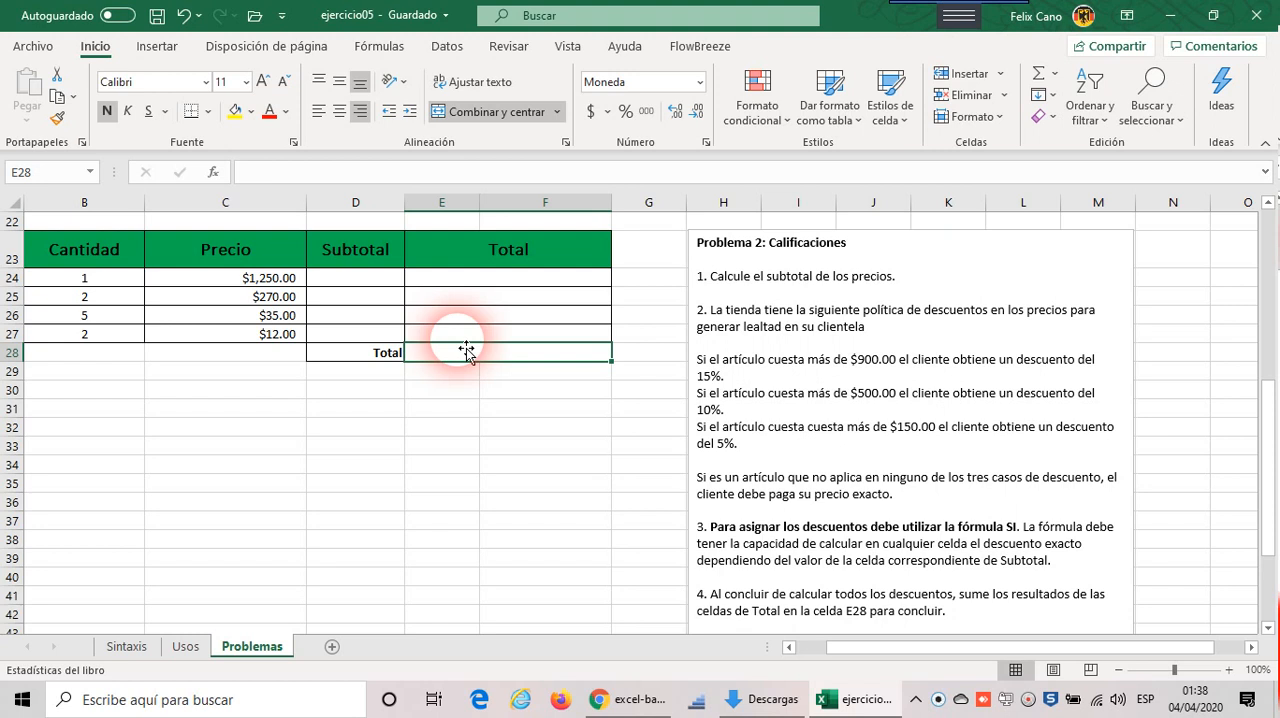
{"action": "left_click", "coordinate": [1028, 699]}
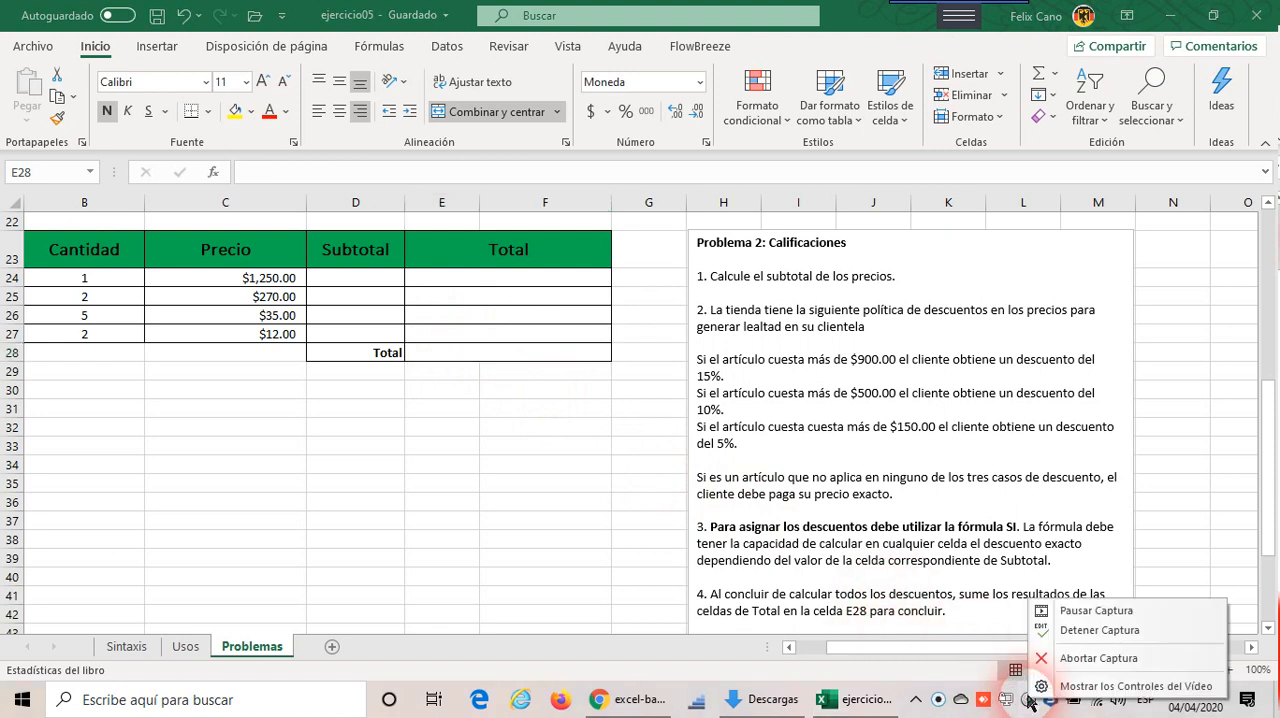